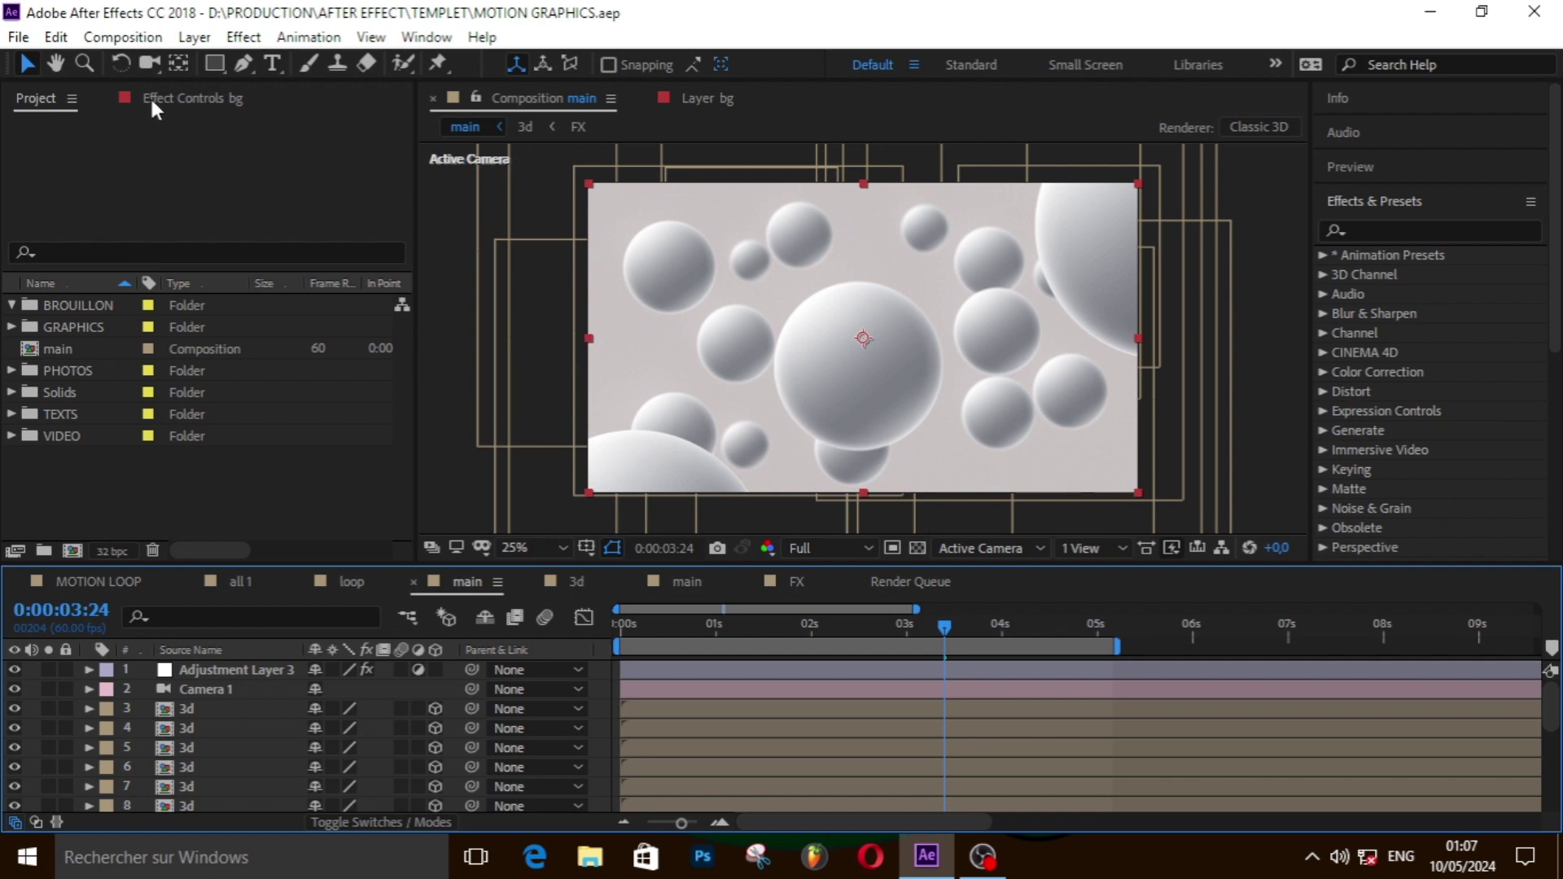
- Create Comp 1 from the HDTV 1080 29.97 preset, changed to 60 fps, 30 seconds long
left_click(122, 36)
left_click(150, 62)
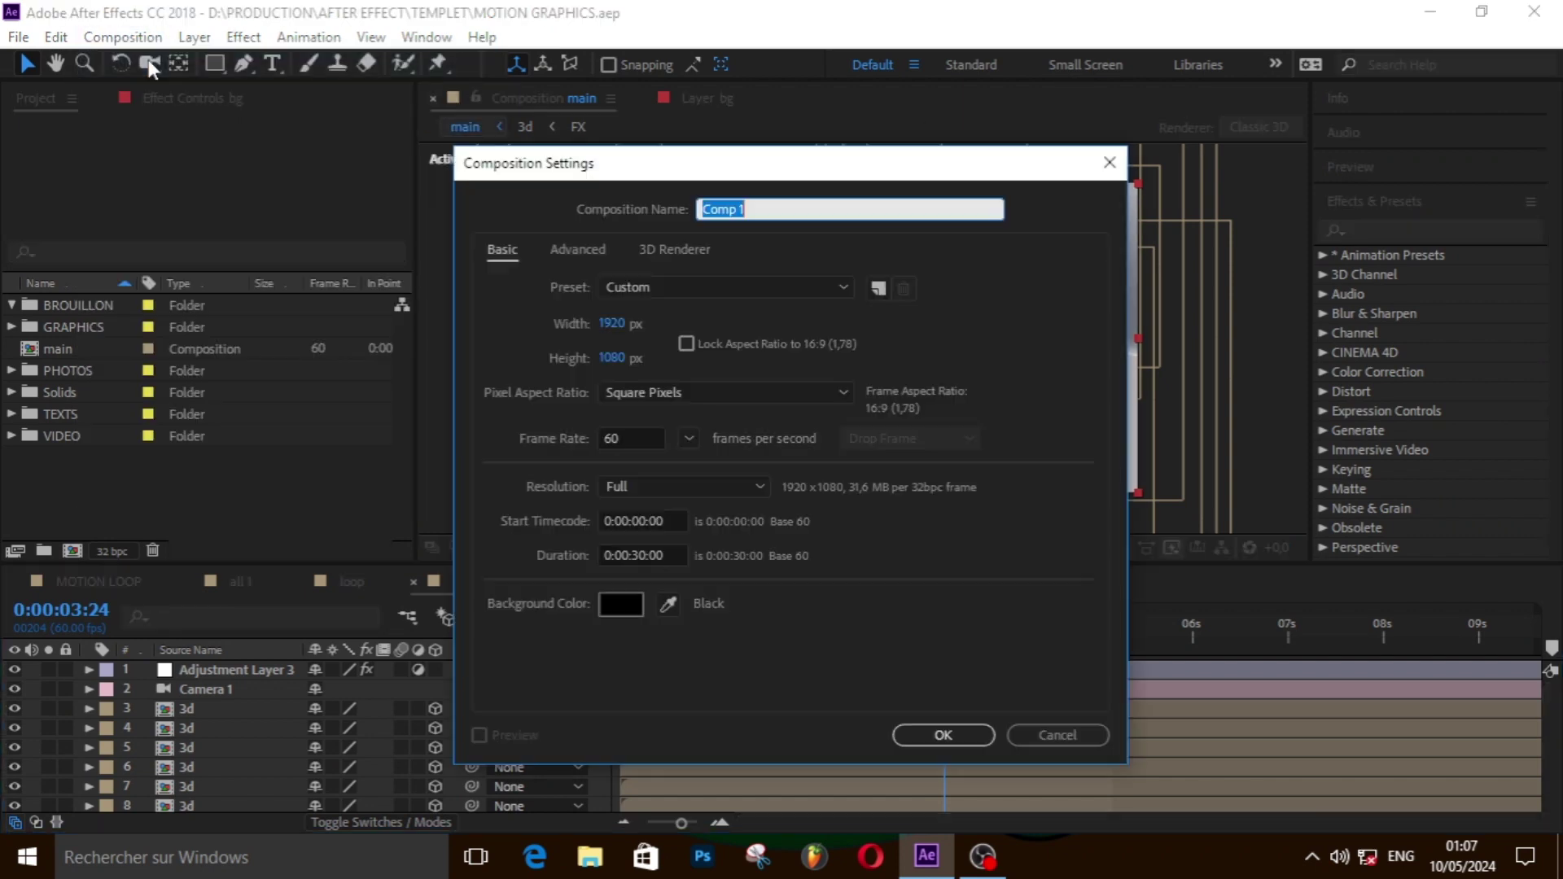
left_click(839, 286)
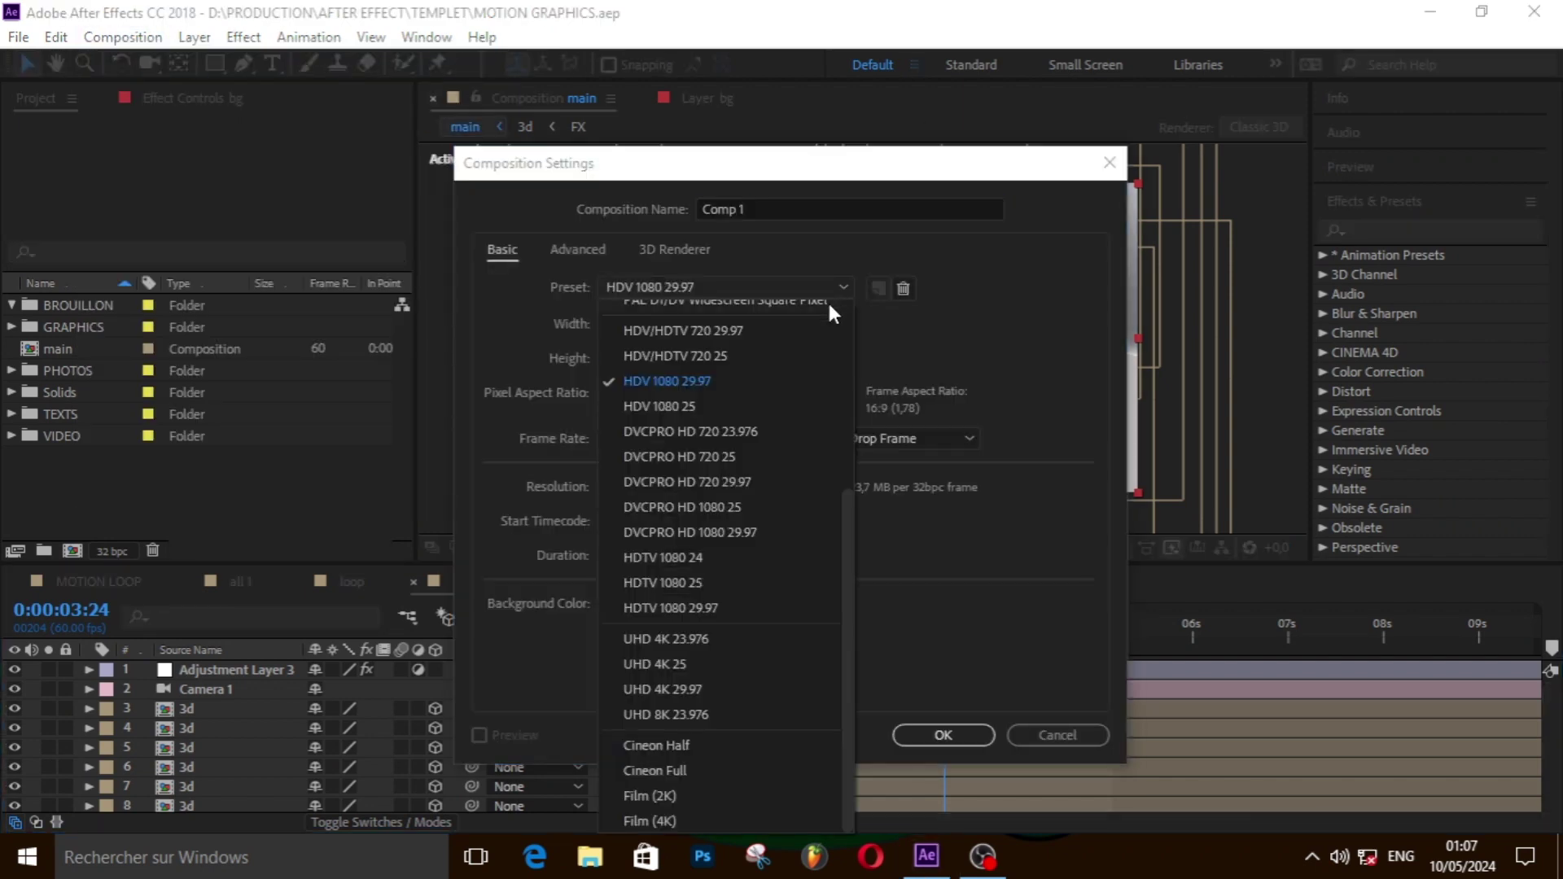
left_click(723, 609)
left_click(689, 438)
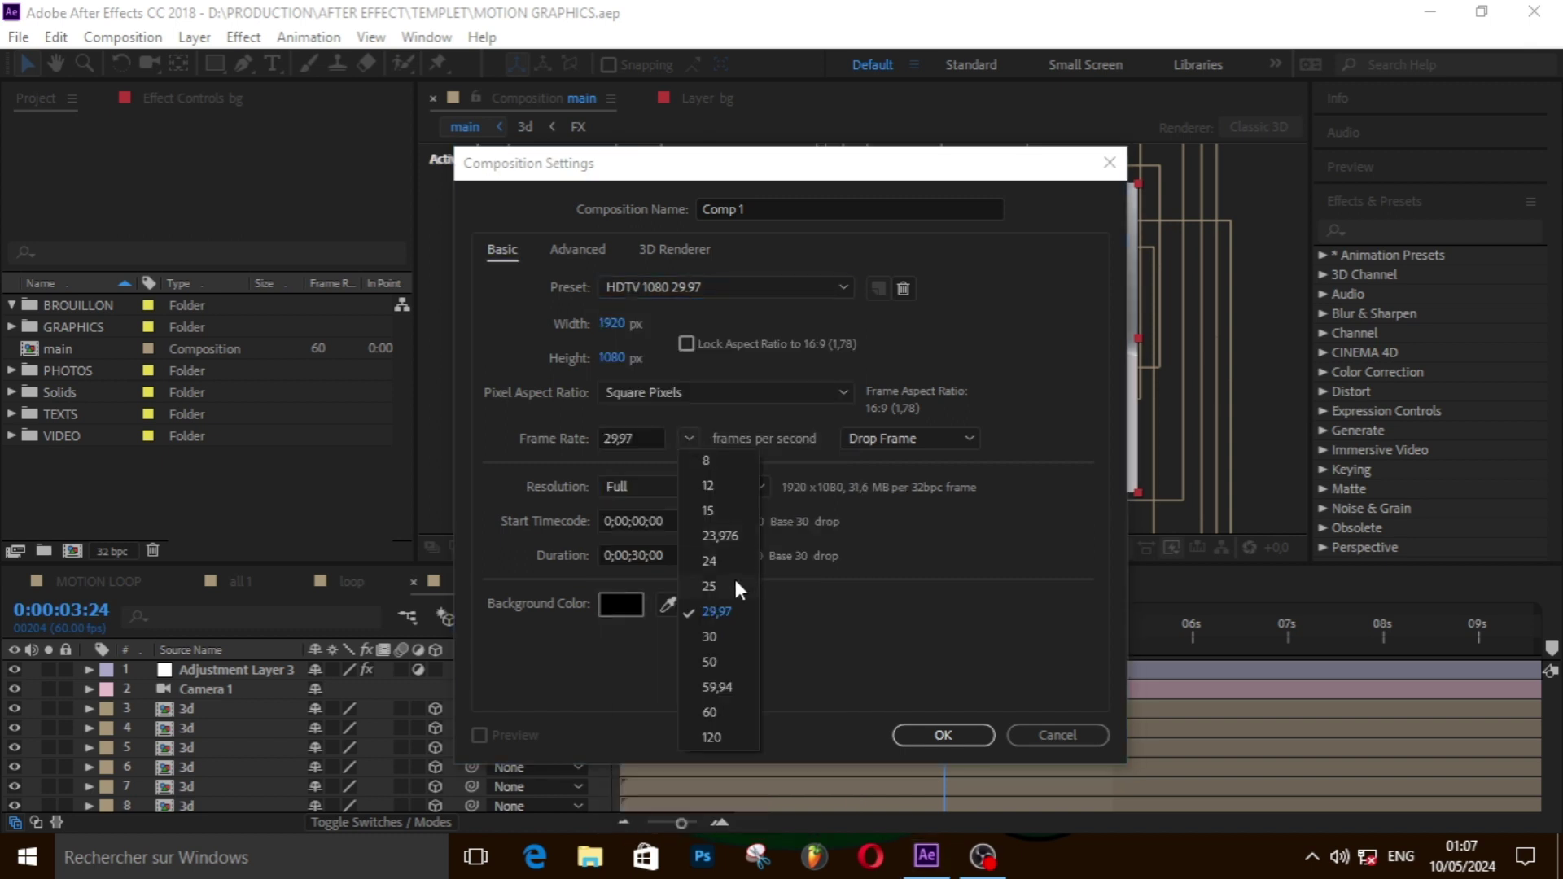
left_click(713, 712)
left_click(958, 734)
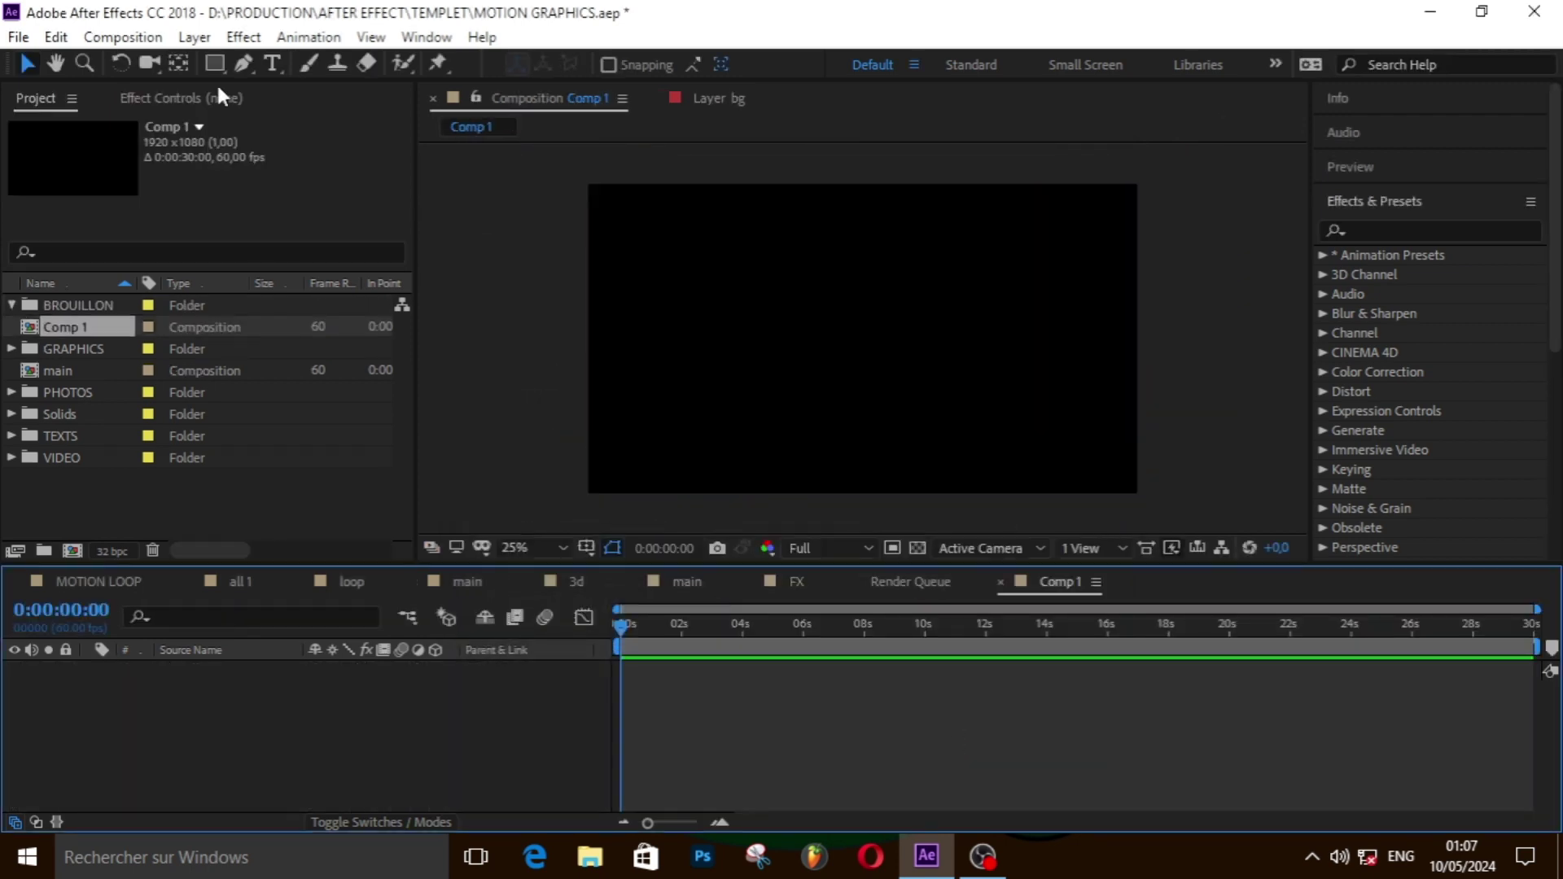
- Add a white 1920×1080 solid layer named 'bg' to Comp 1
left_click(194, 36)
mouse_move(225, 64)
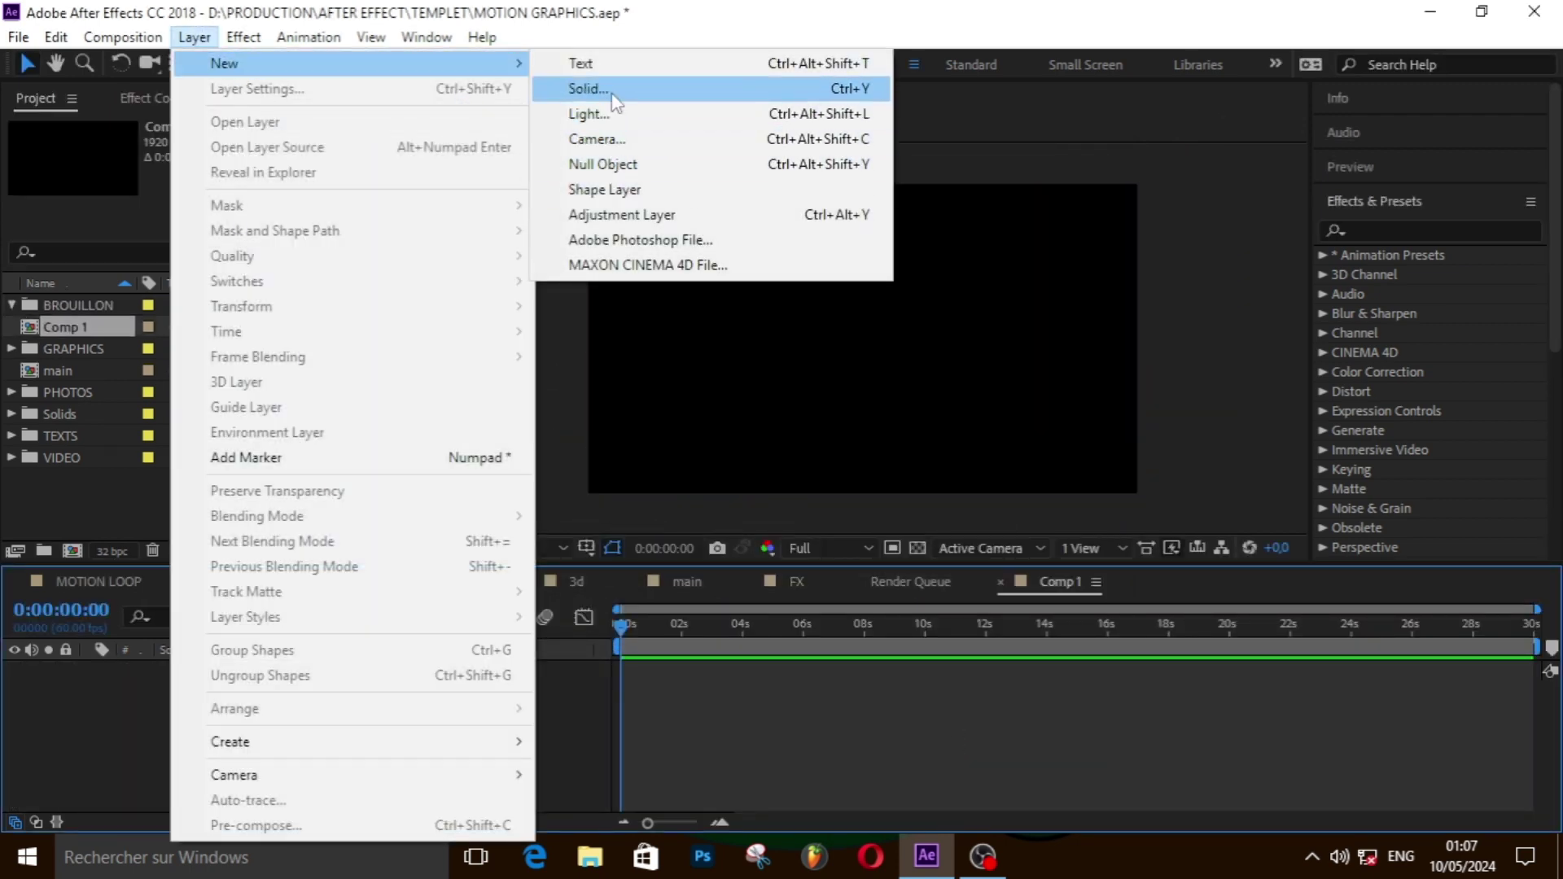
left_click(588, 89)
type("bg")
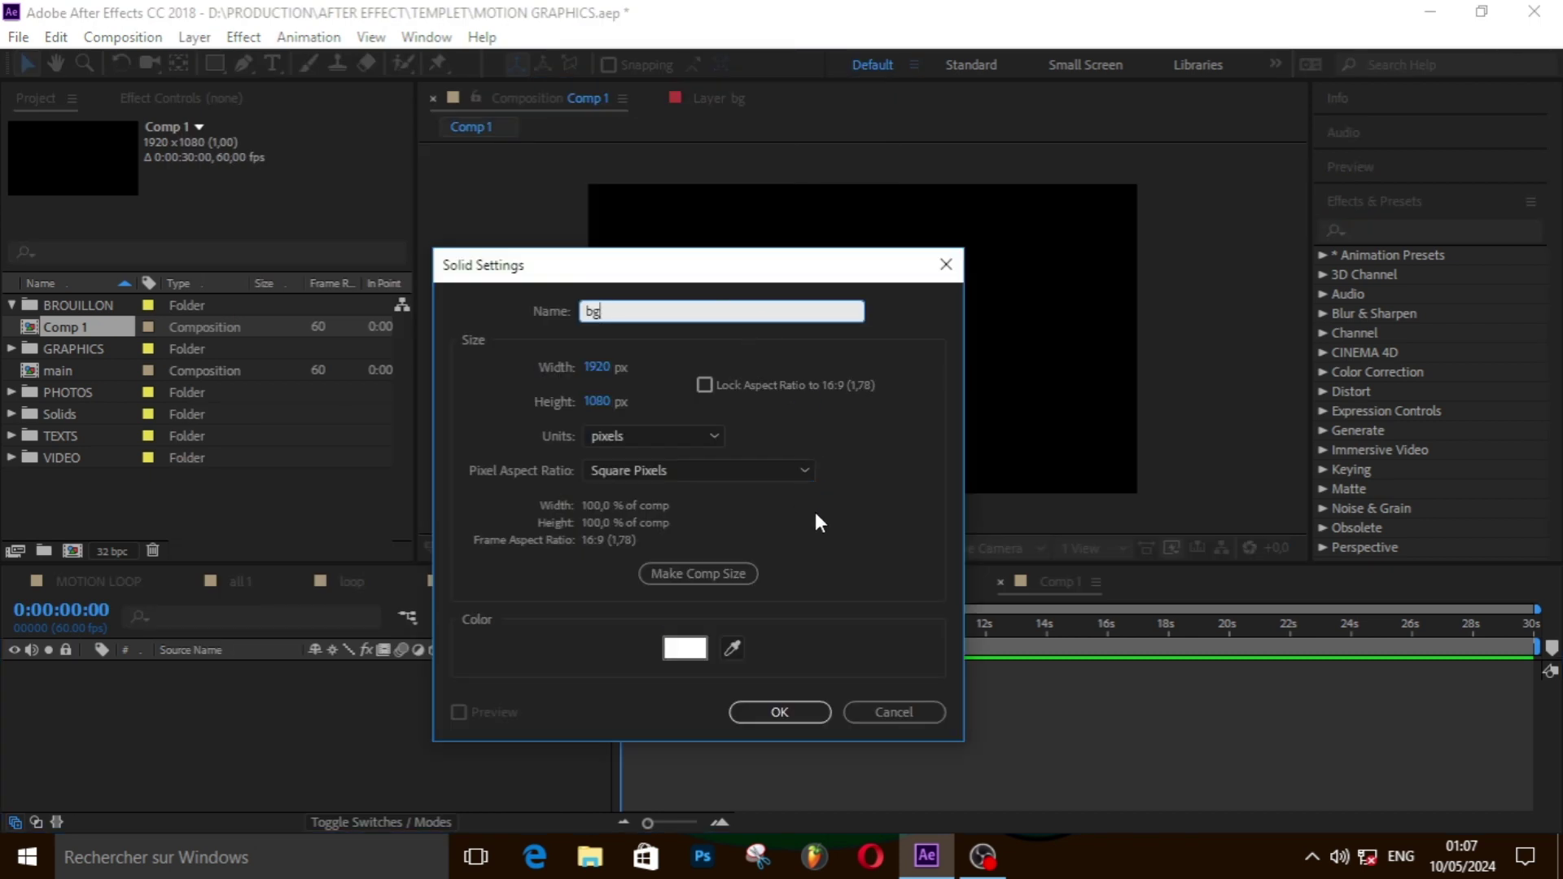
left_click(769, 714)
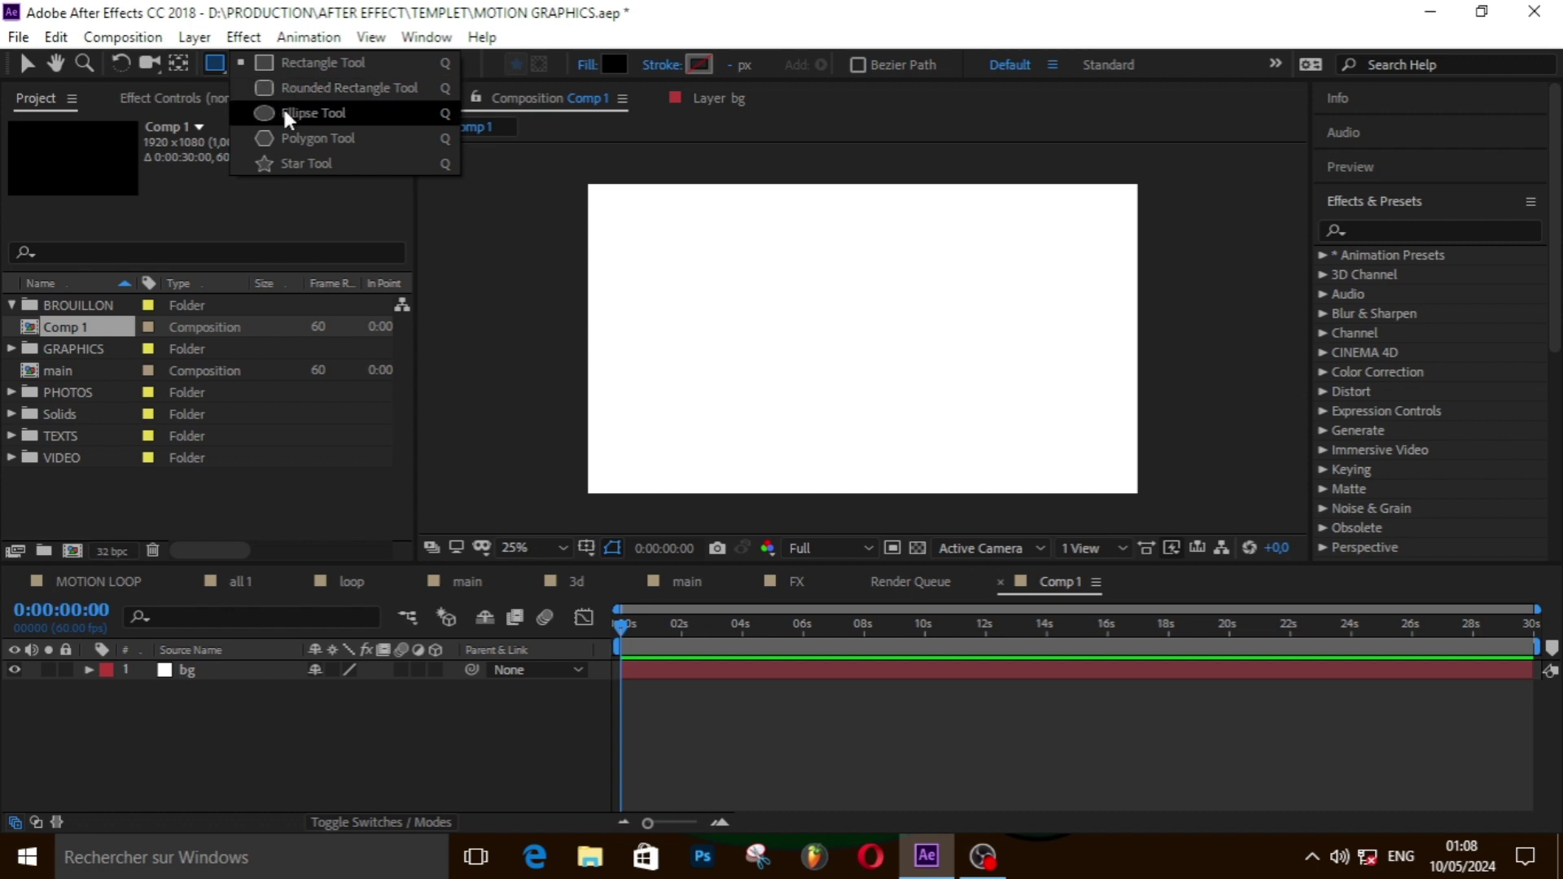
- Draw a black circle near the frame centre with the Ellipse Tool on Shape Layer 1
left_click_drag(215, 65, 282, 108)
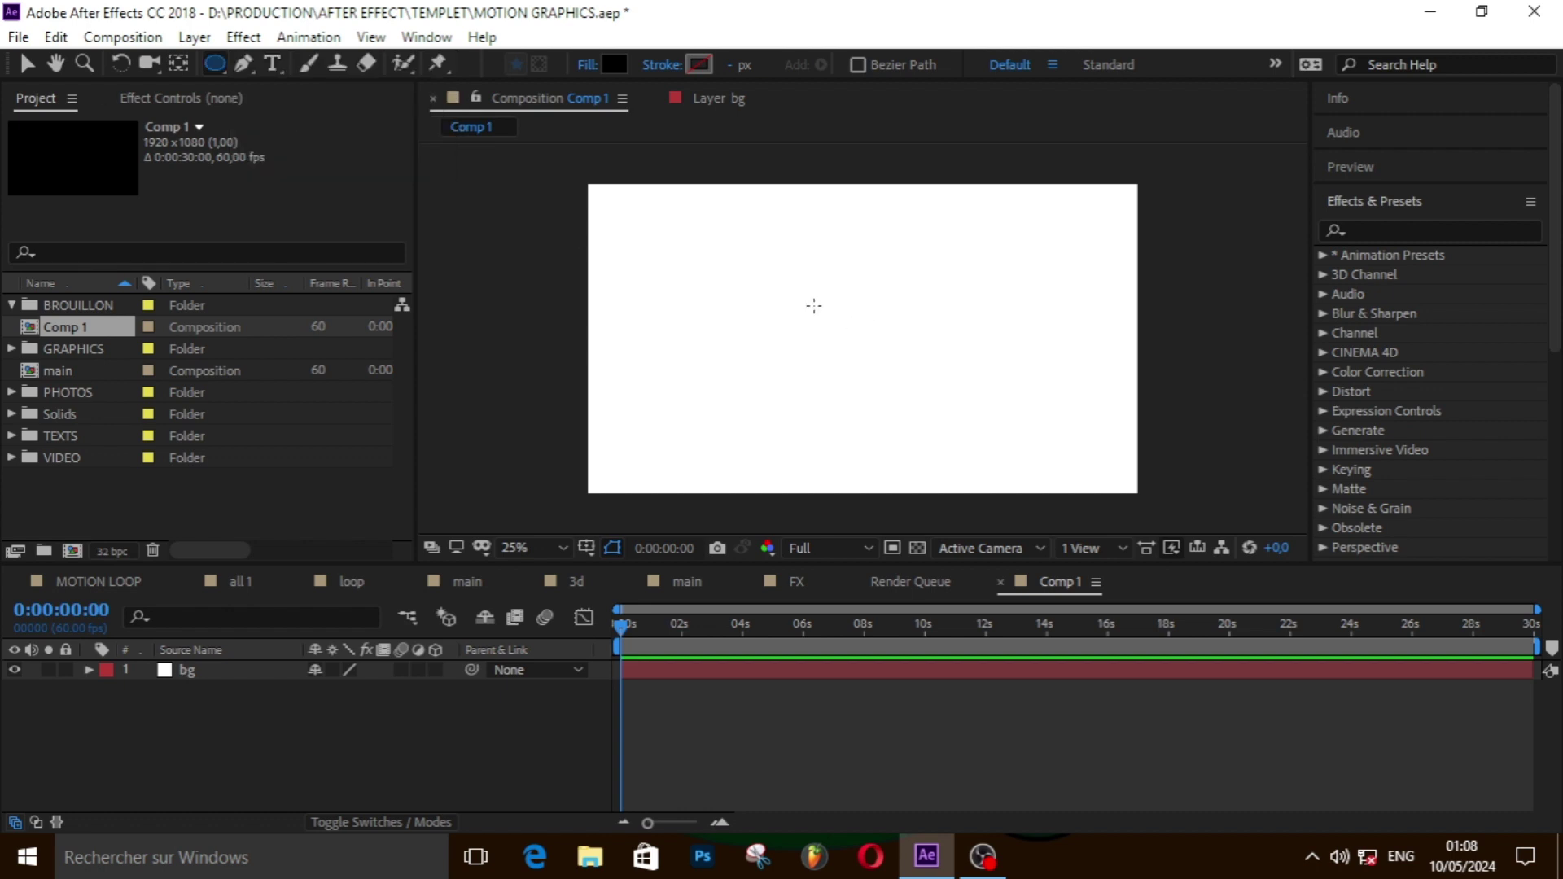
left_click_drag(814, 305, 909, 388)
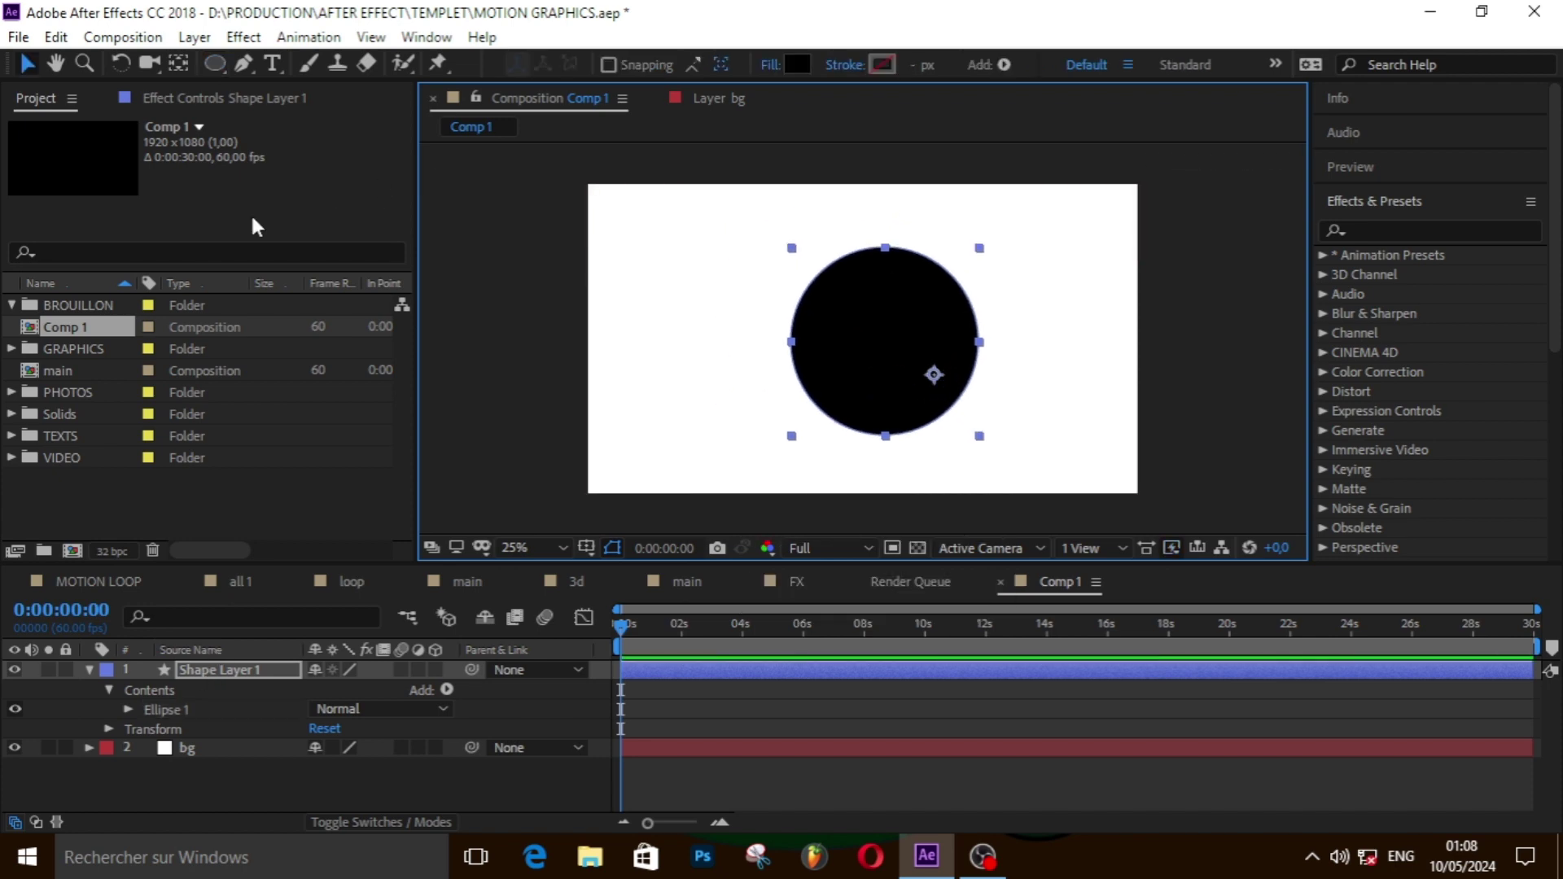
left_click(196, 37)
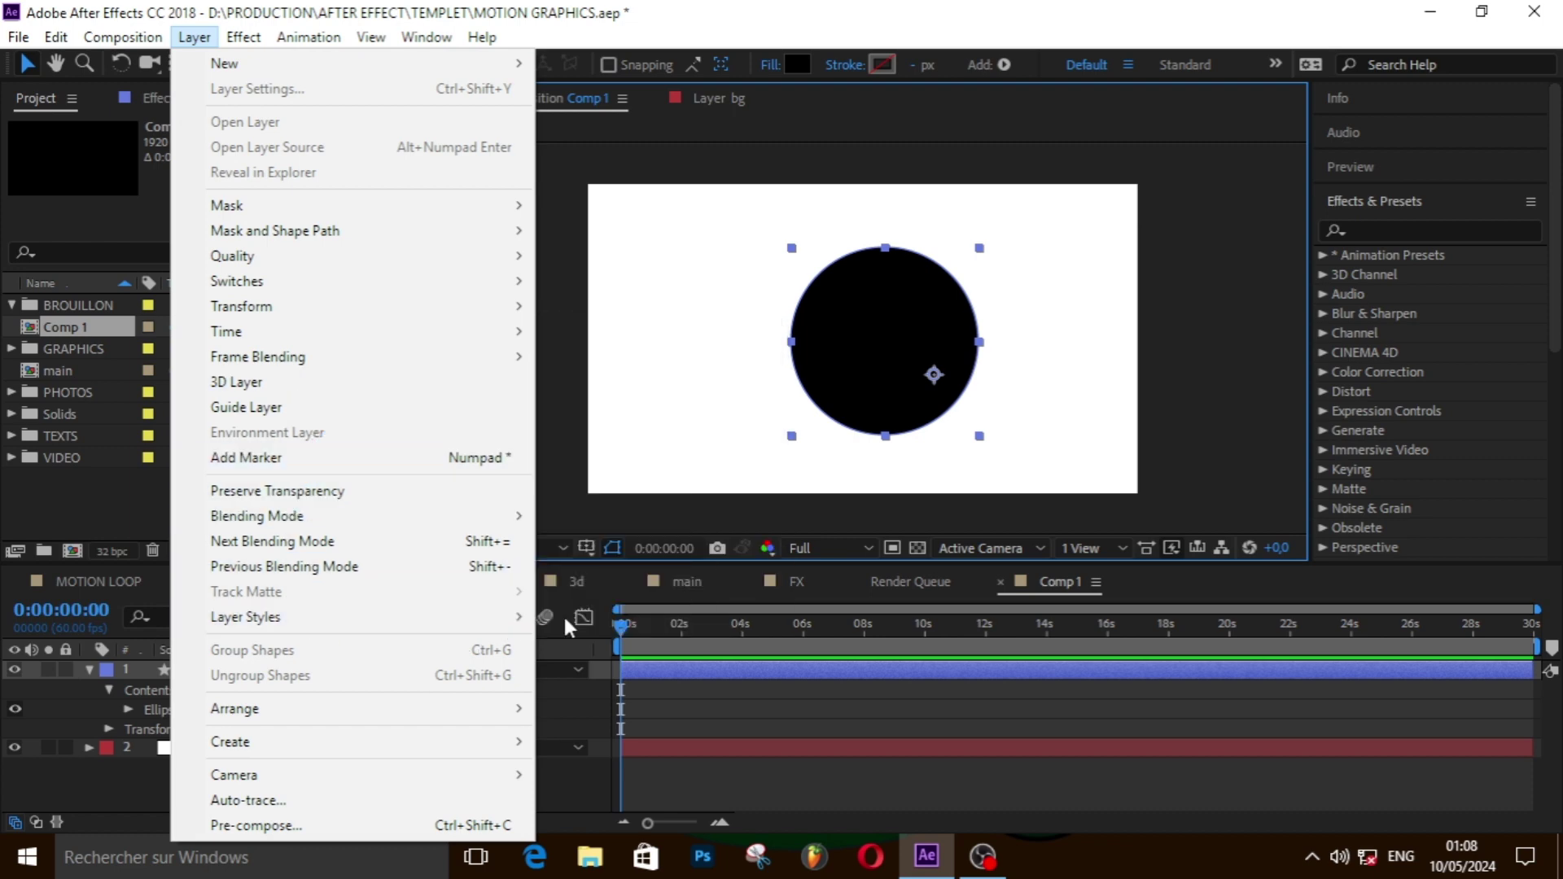
- Apply a black-to-white Gradient Overlay style to Shape Layer 1 and bring up its Gradient Editor
mouse_move(509, 617)
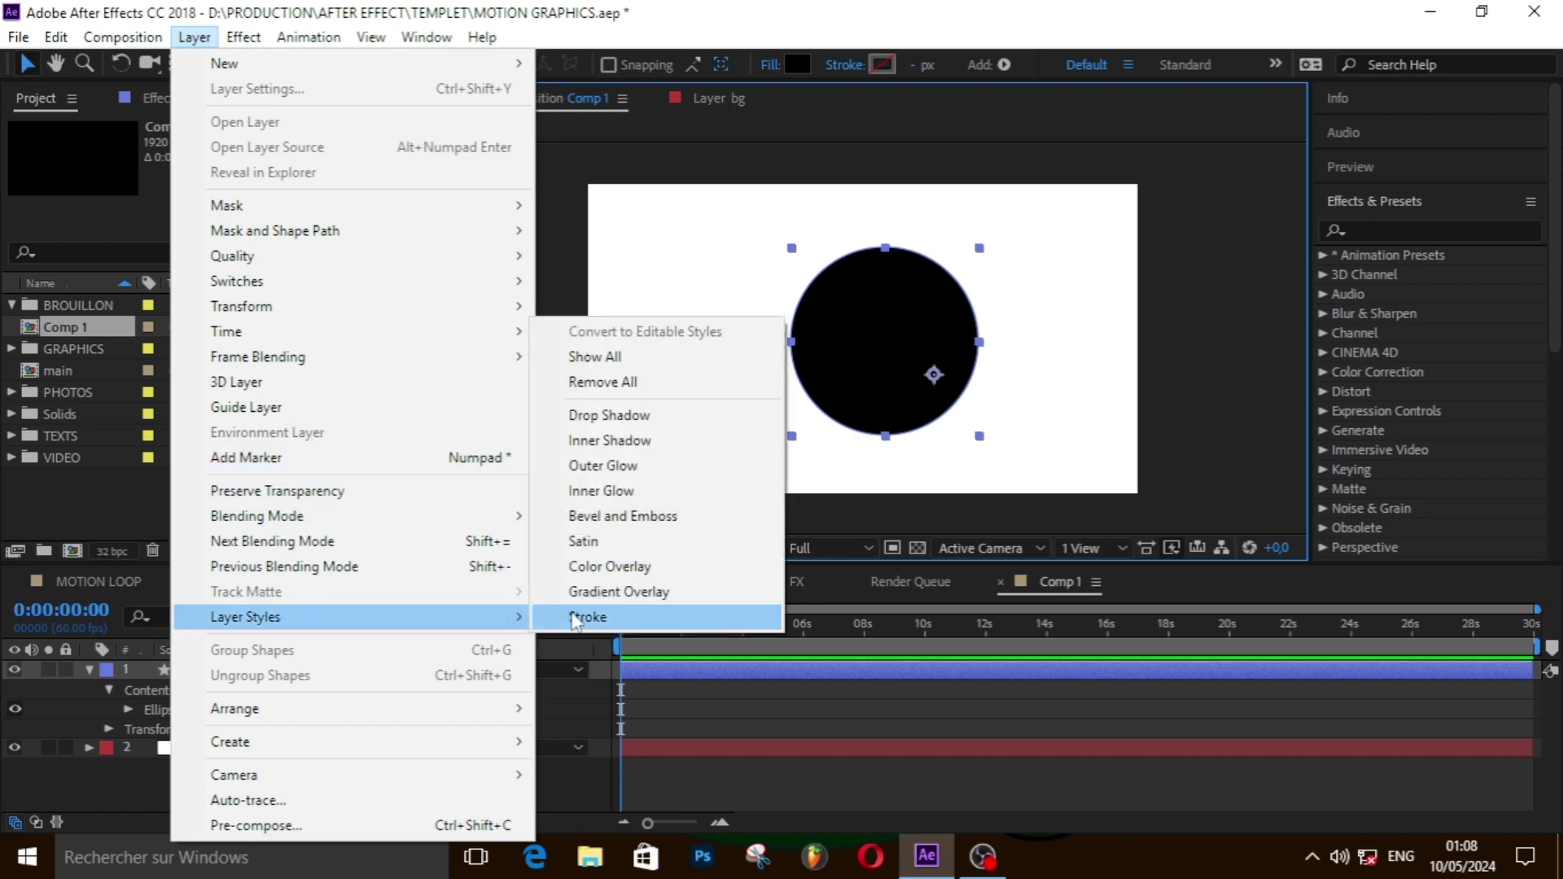
left_click(592, 595)
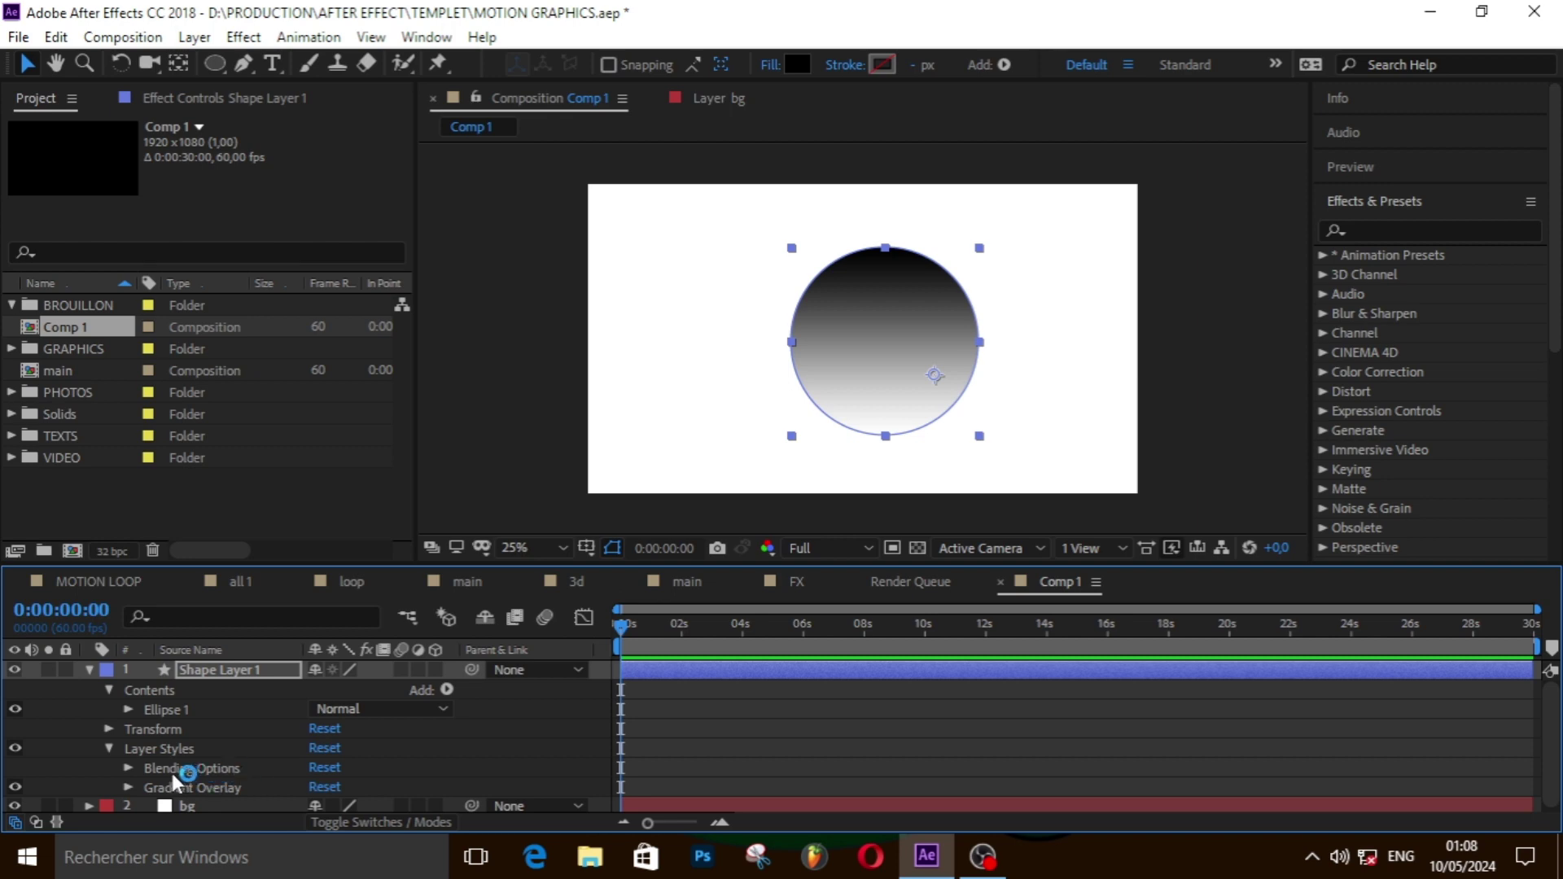
left_click(128, 788)
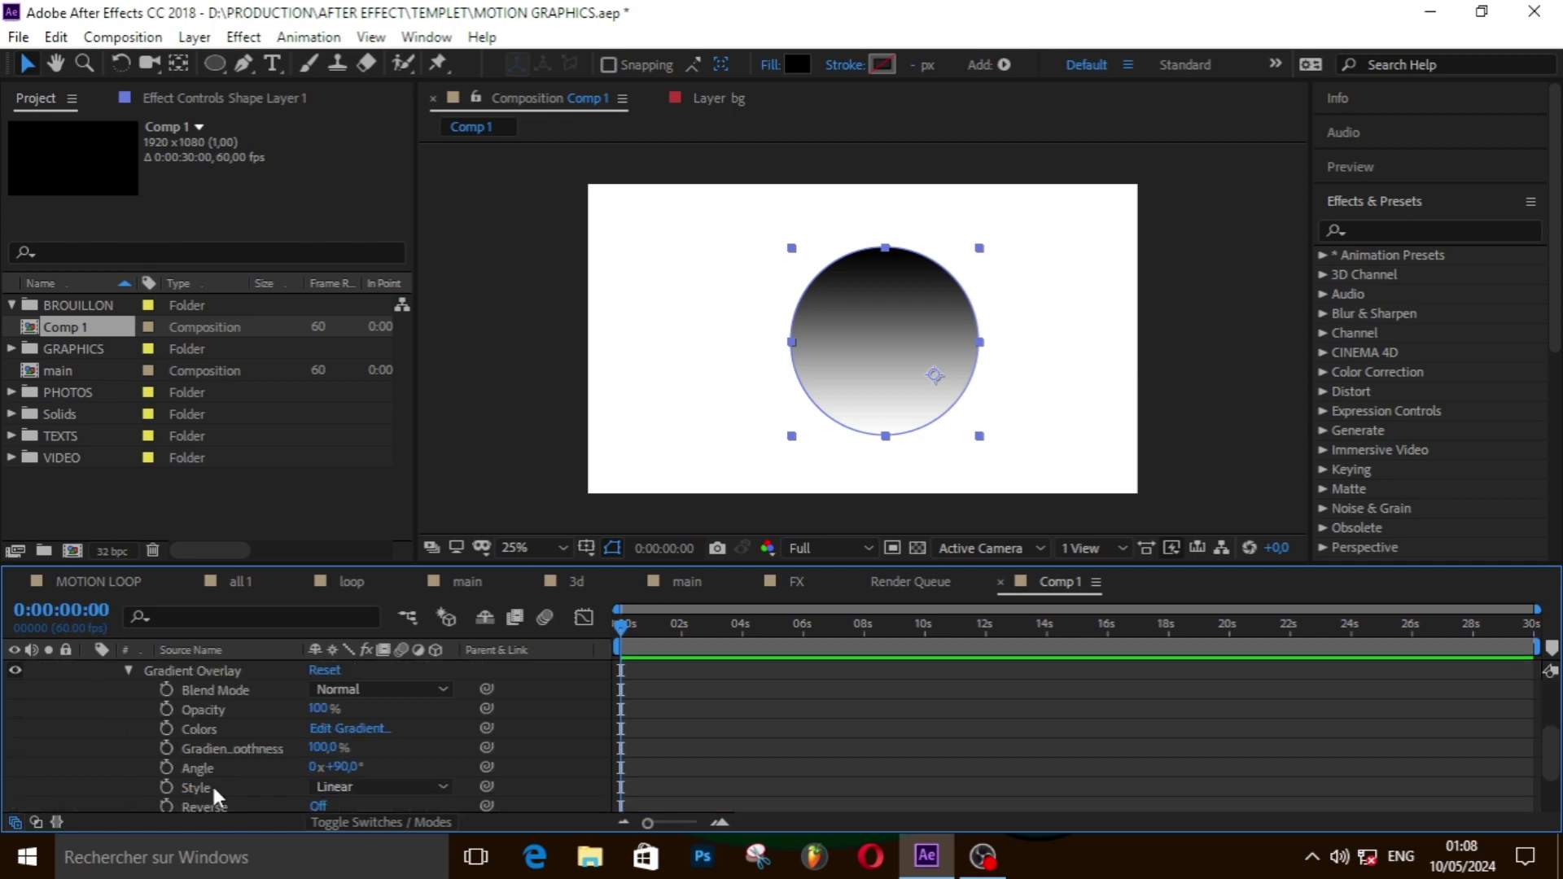
left_click(335, 727)
- Change the gradient's end stop to DEDEDE and add an 837E7E stop at 61.5%
left_click(1059, 305)
left_click_drag(732, 212, 182, 159)
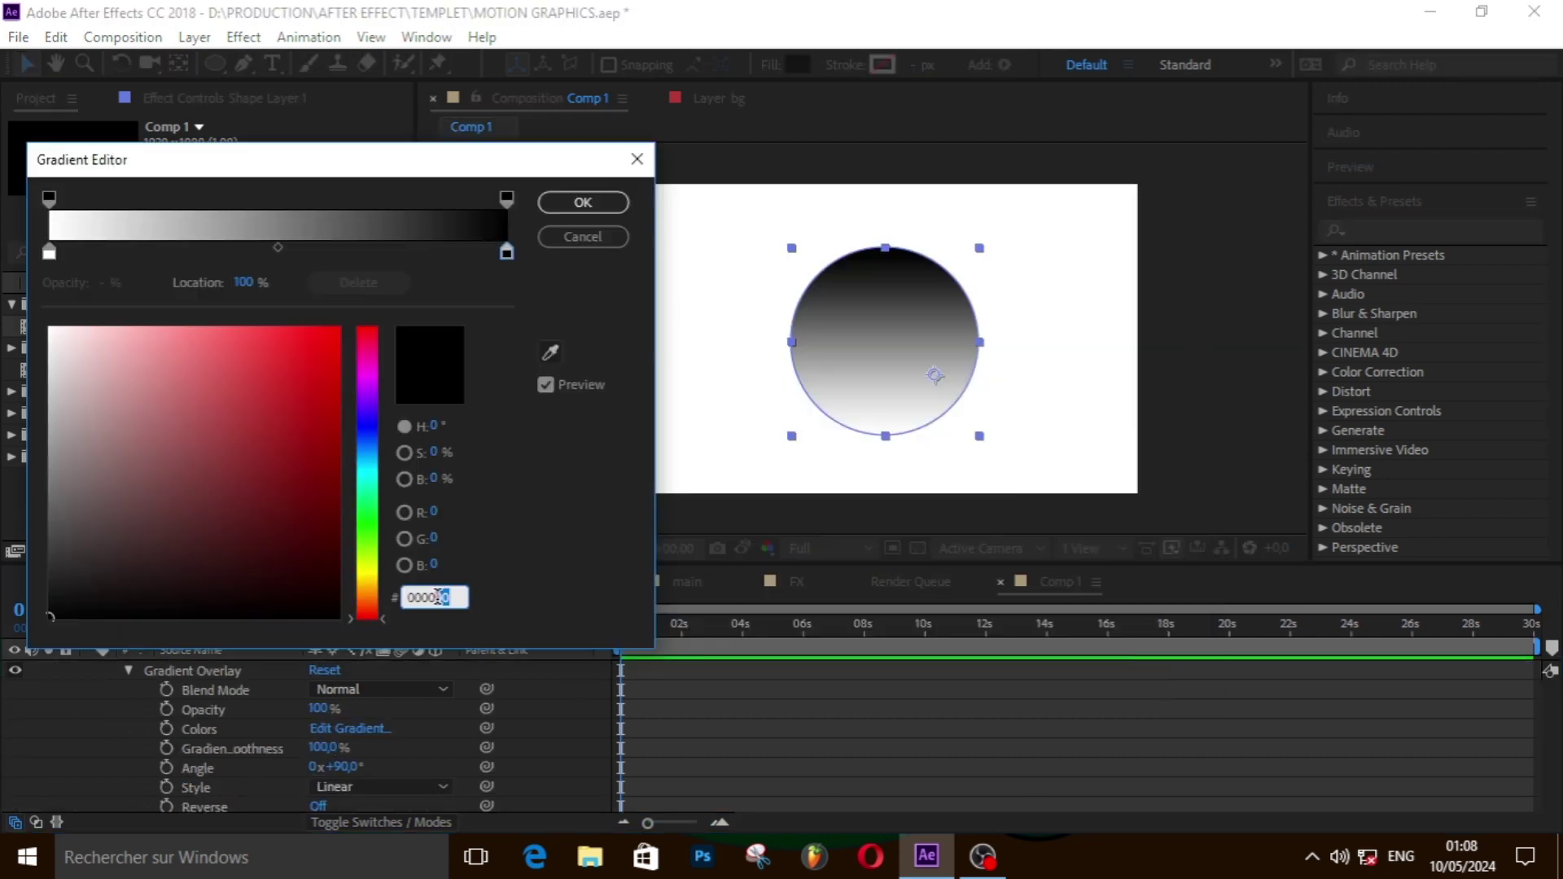
type("DE")
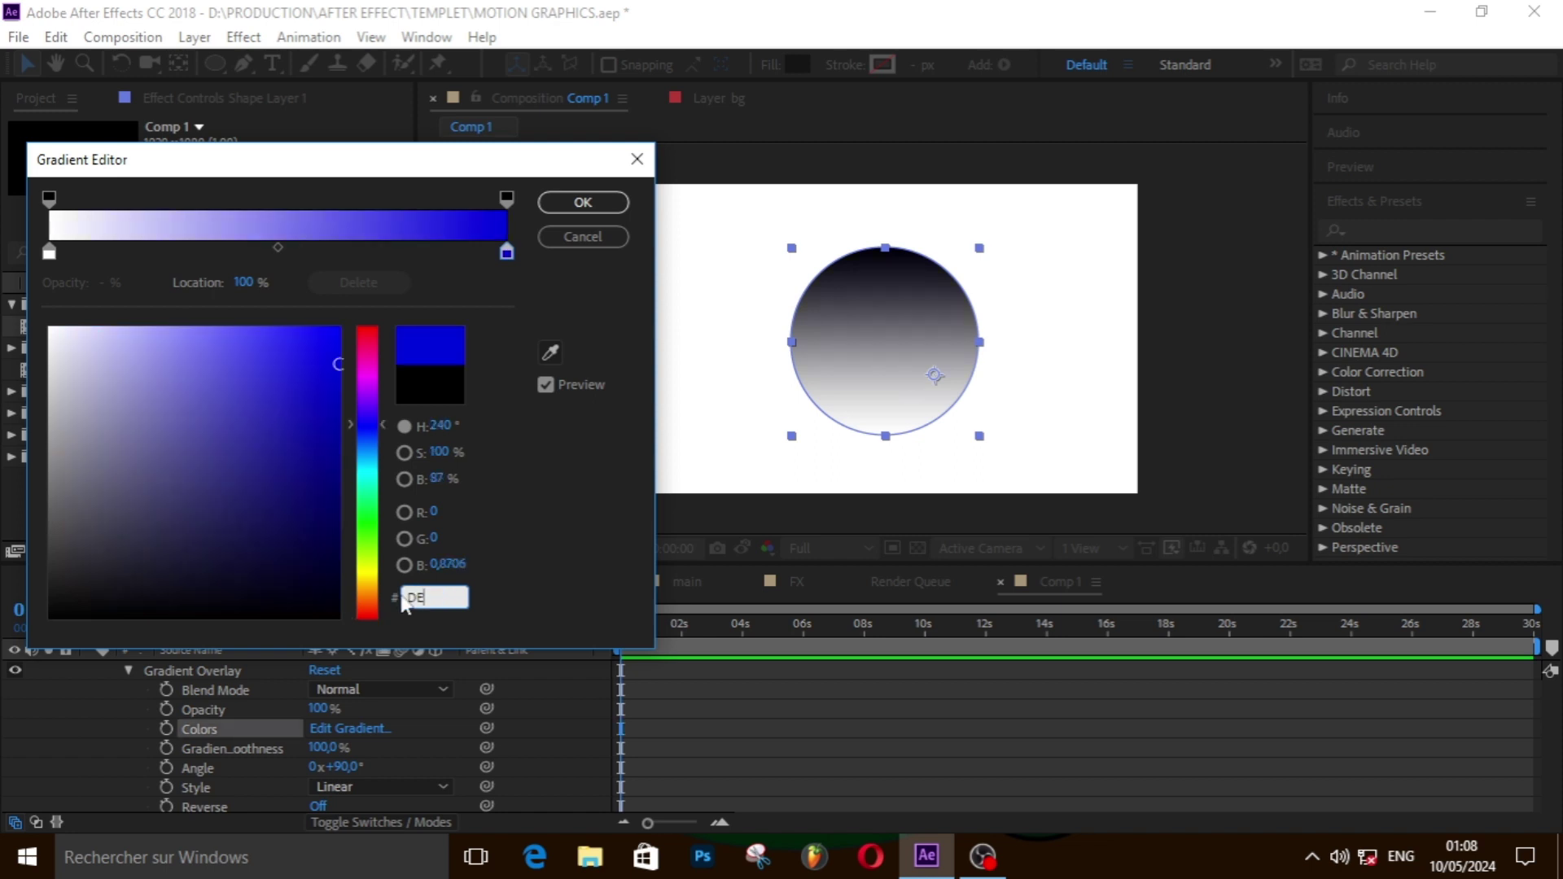
type("DED")
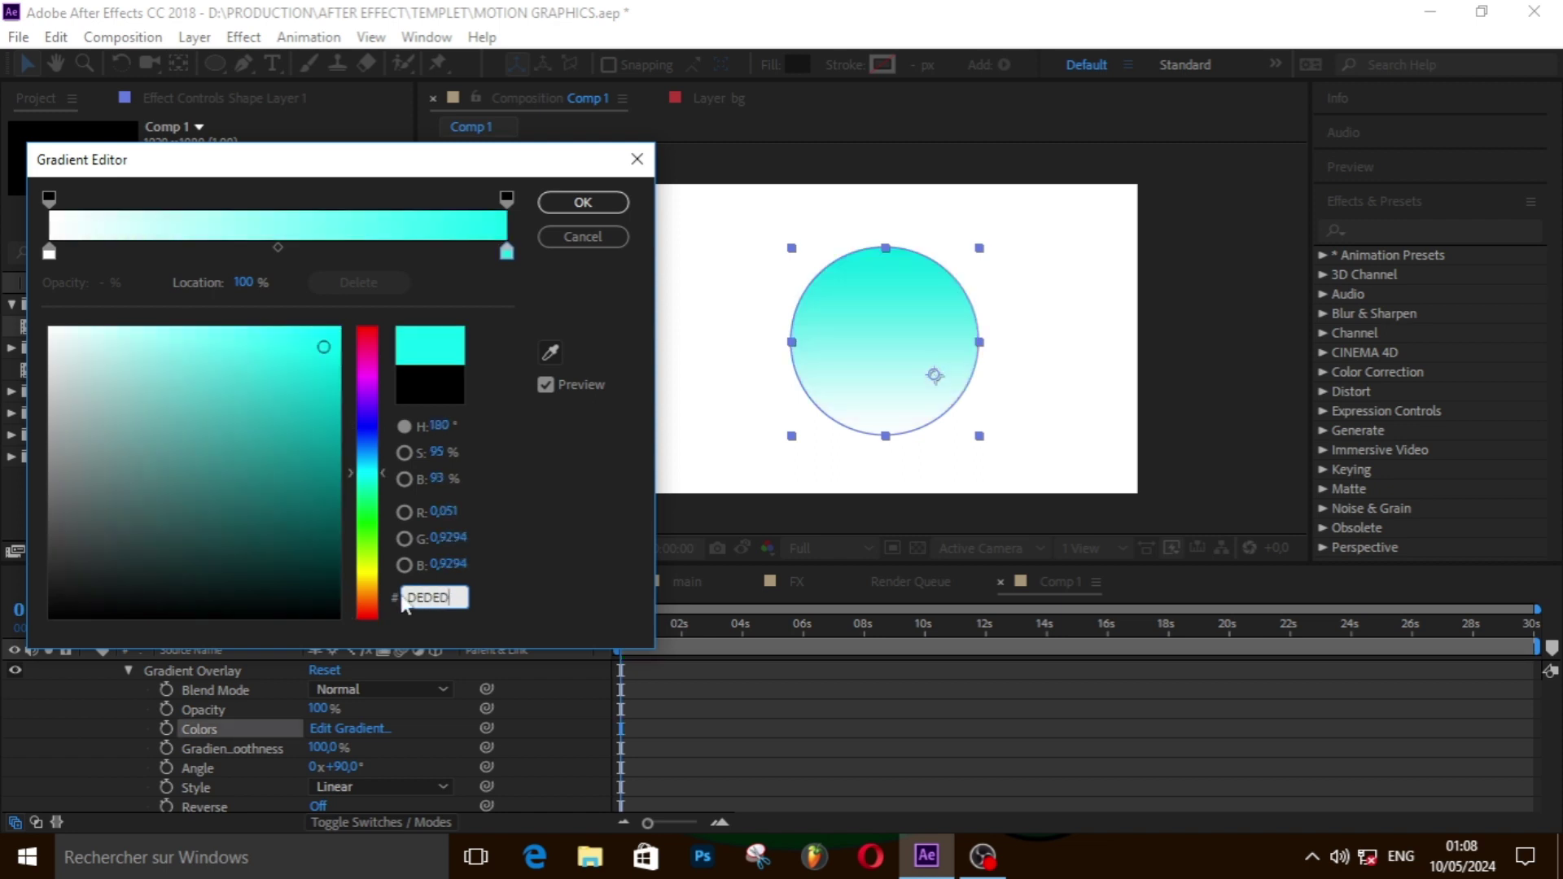
type("E")
left_click(331, 251)
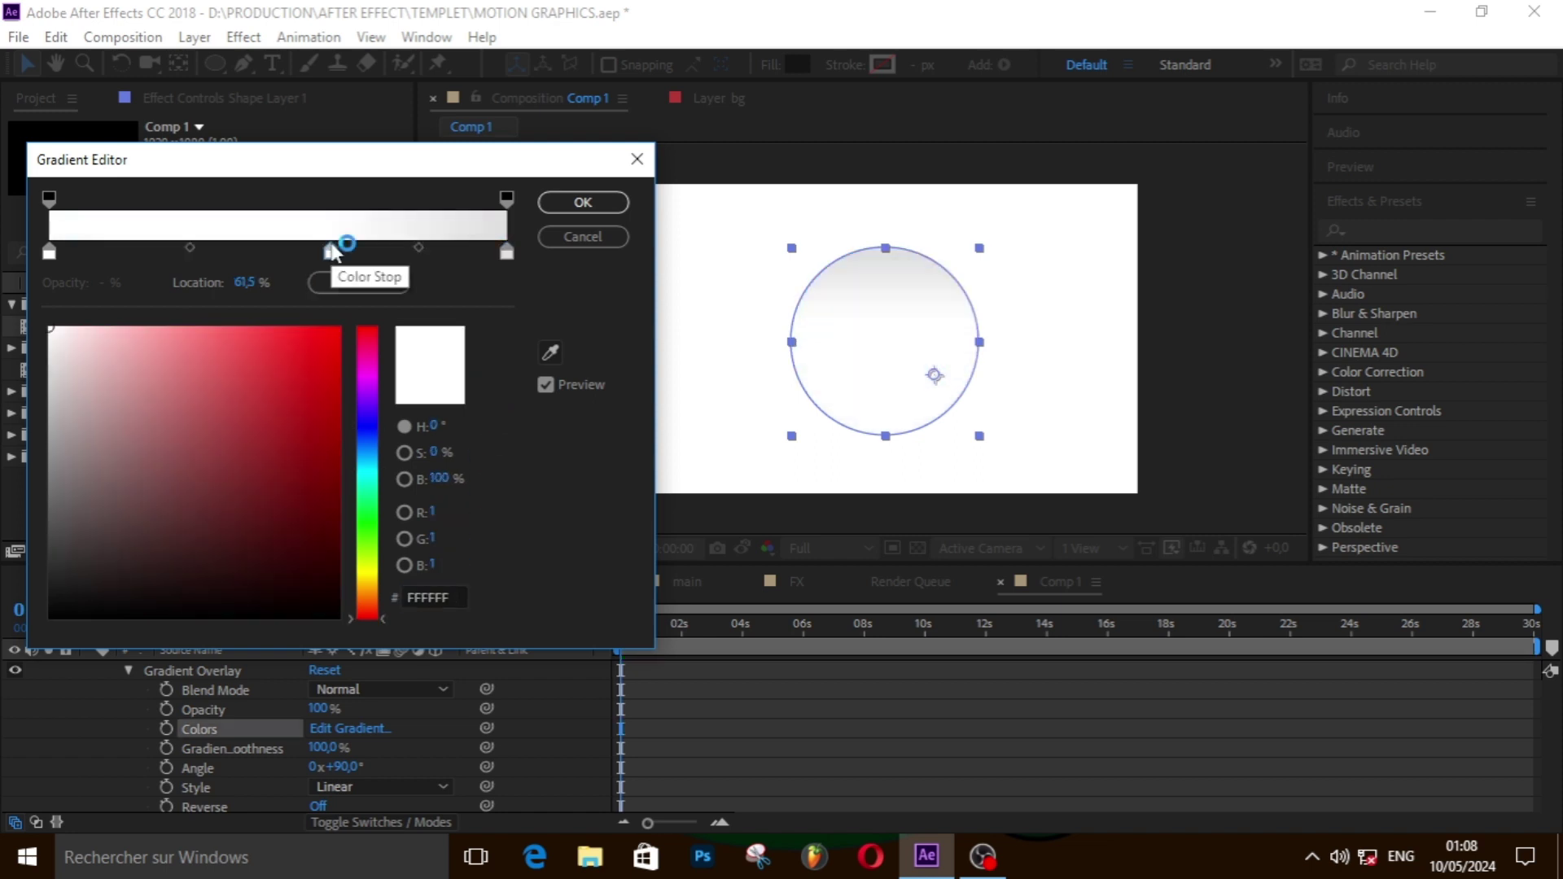
left_click(410, 599)
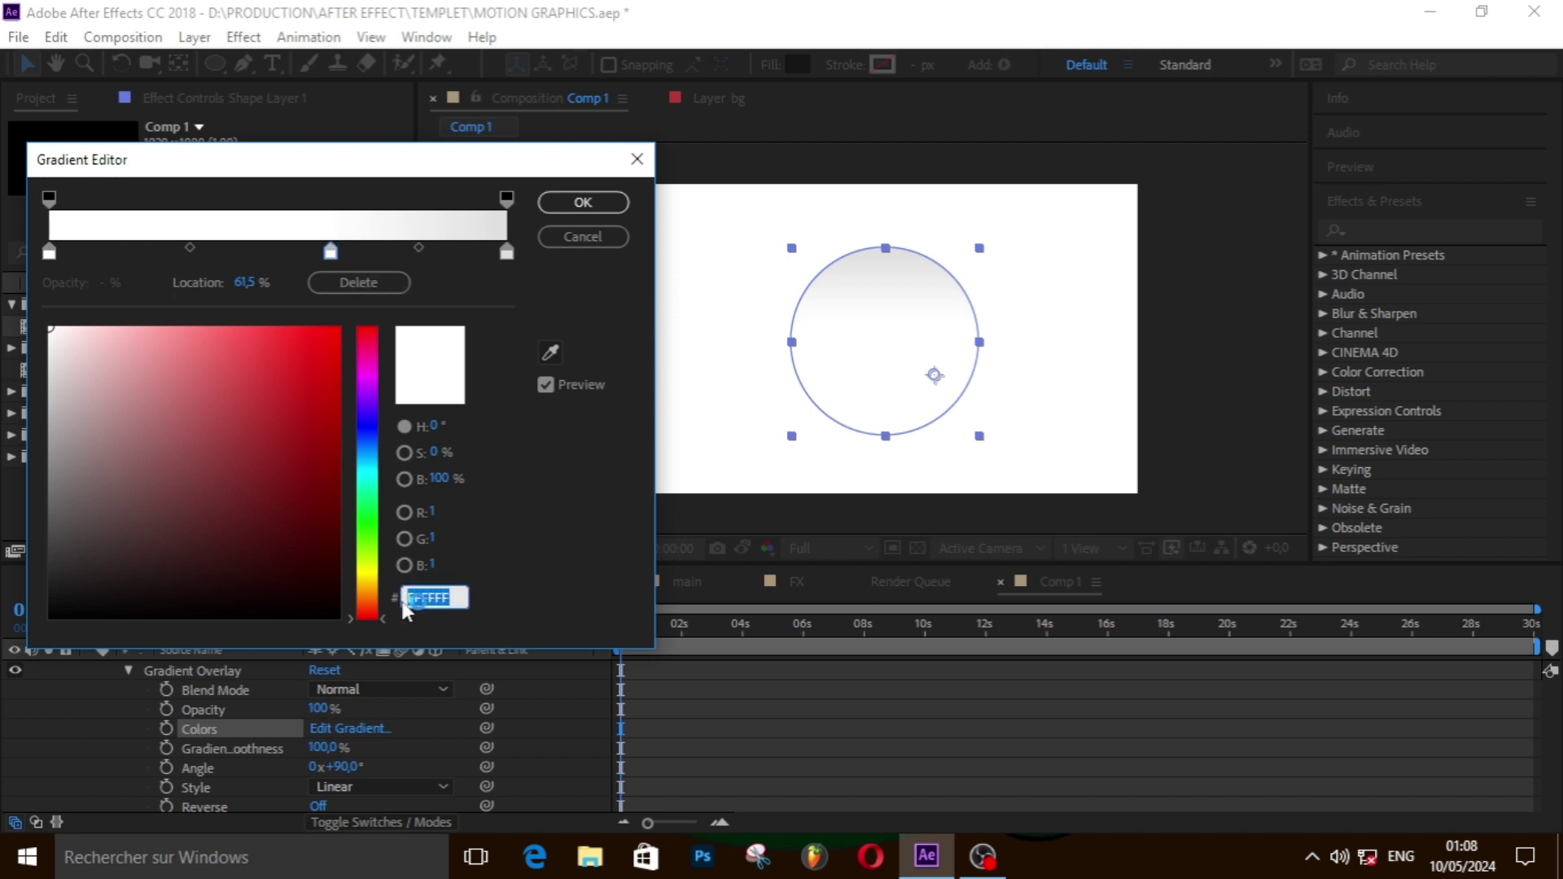
type("83")
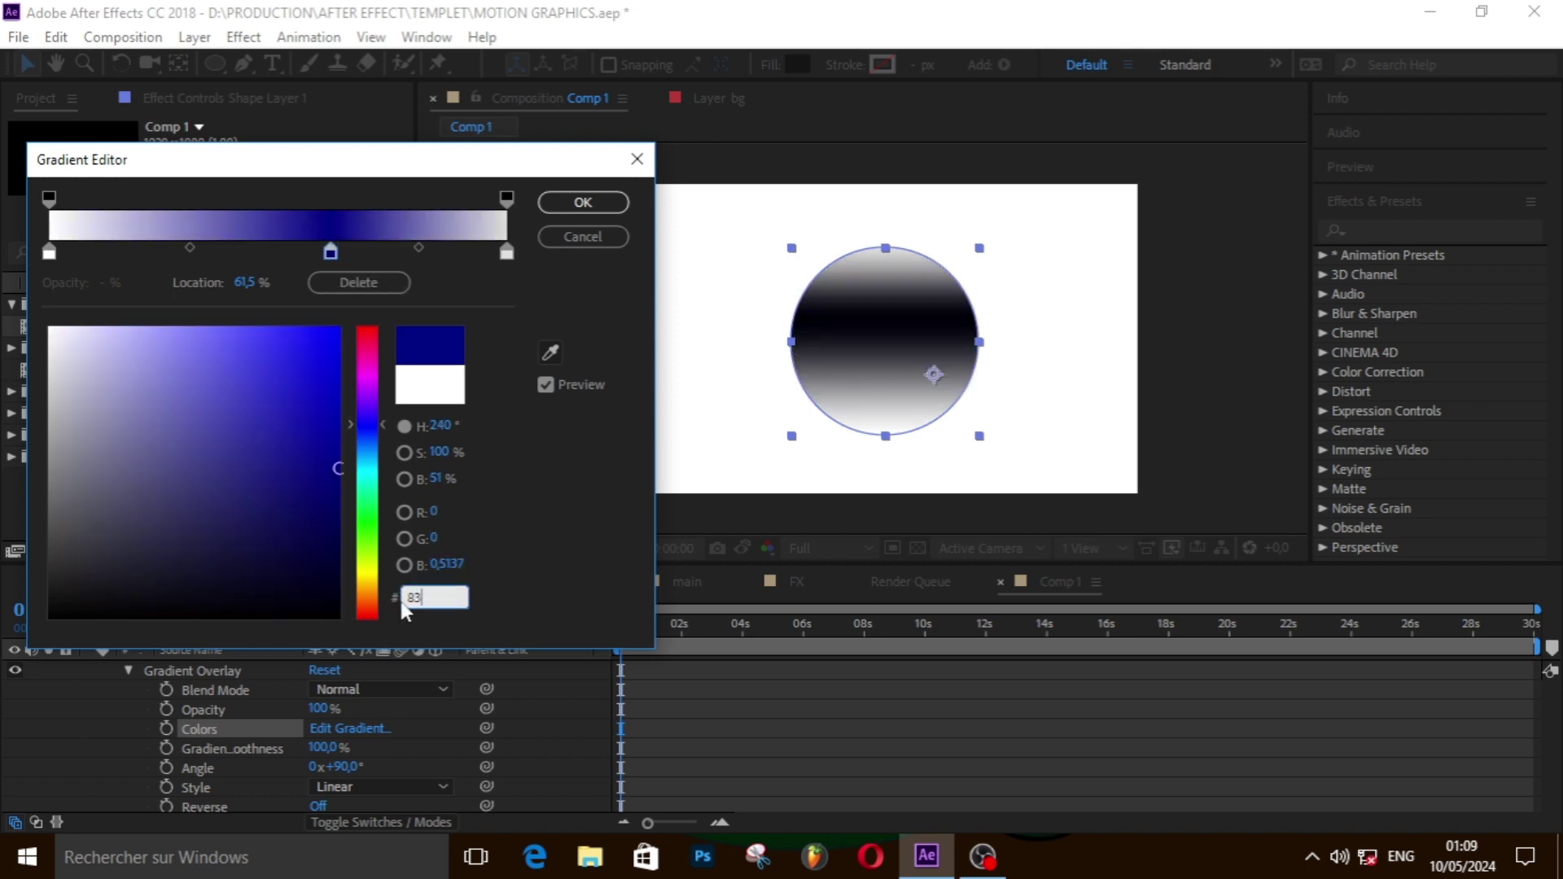
type("7")
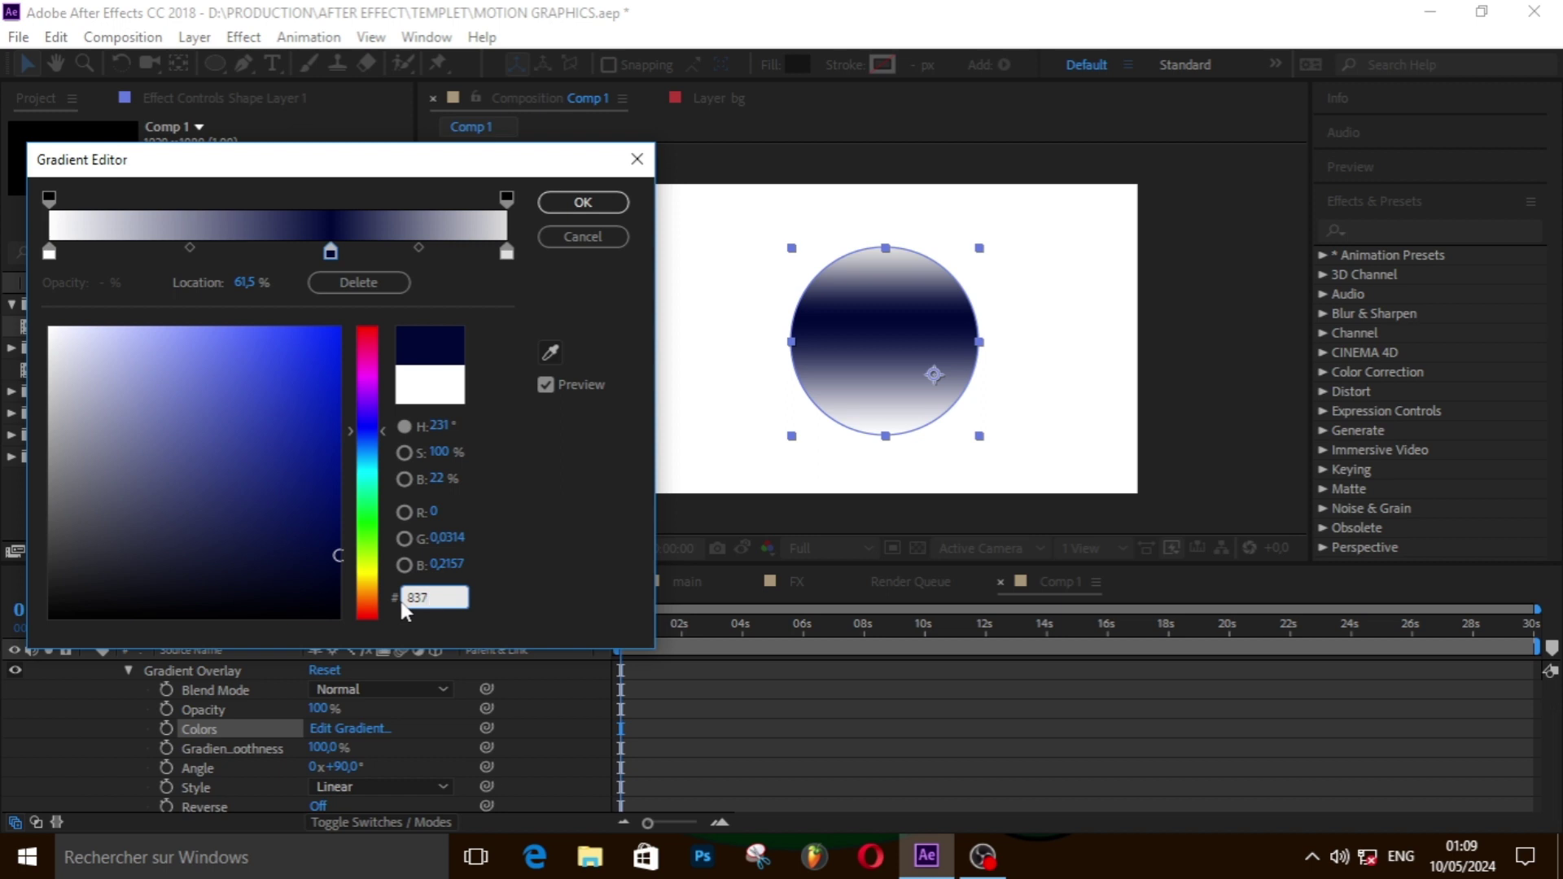
type("E")
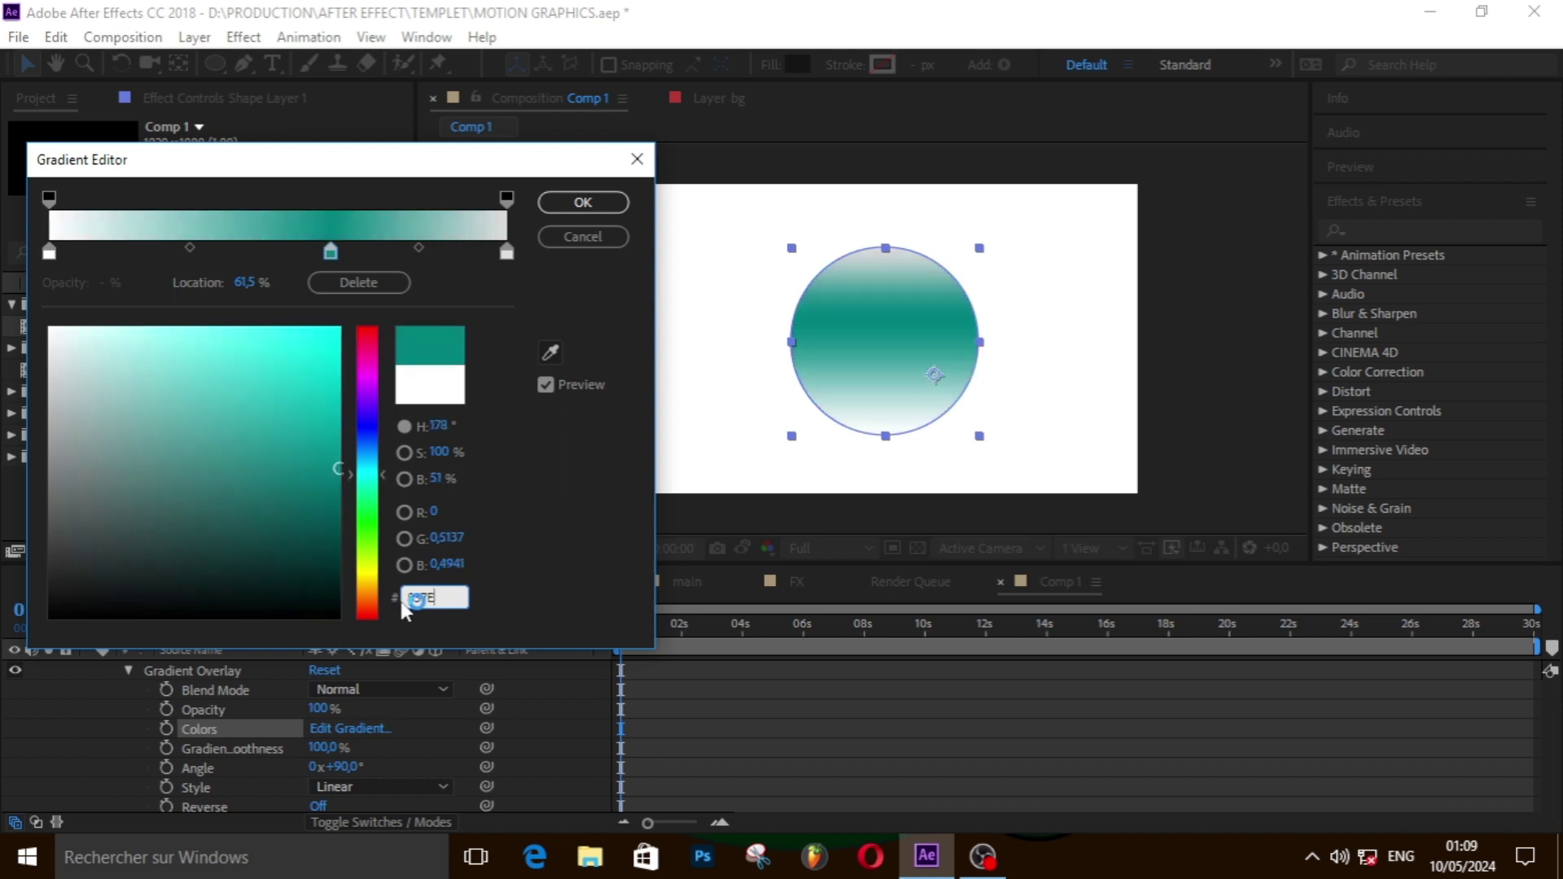
type("7")
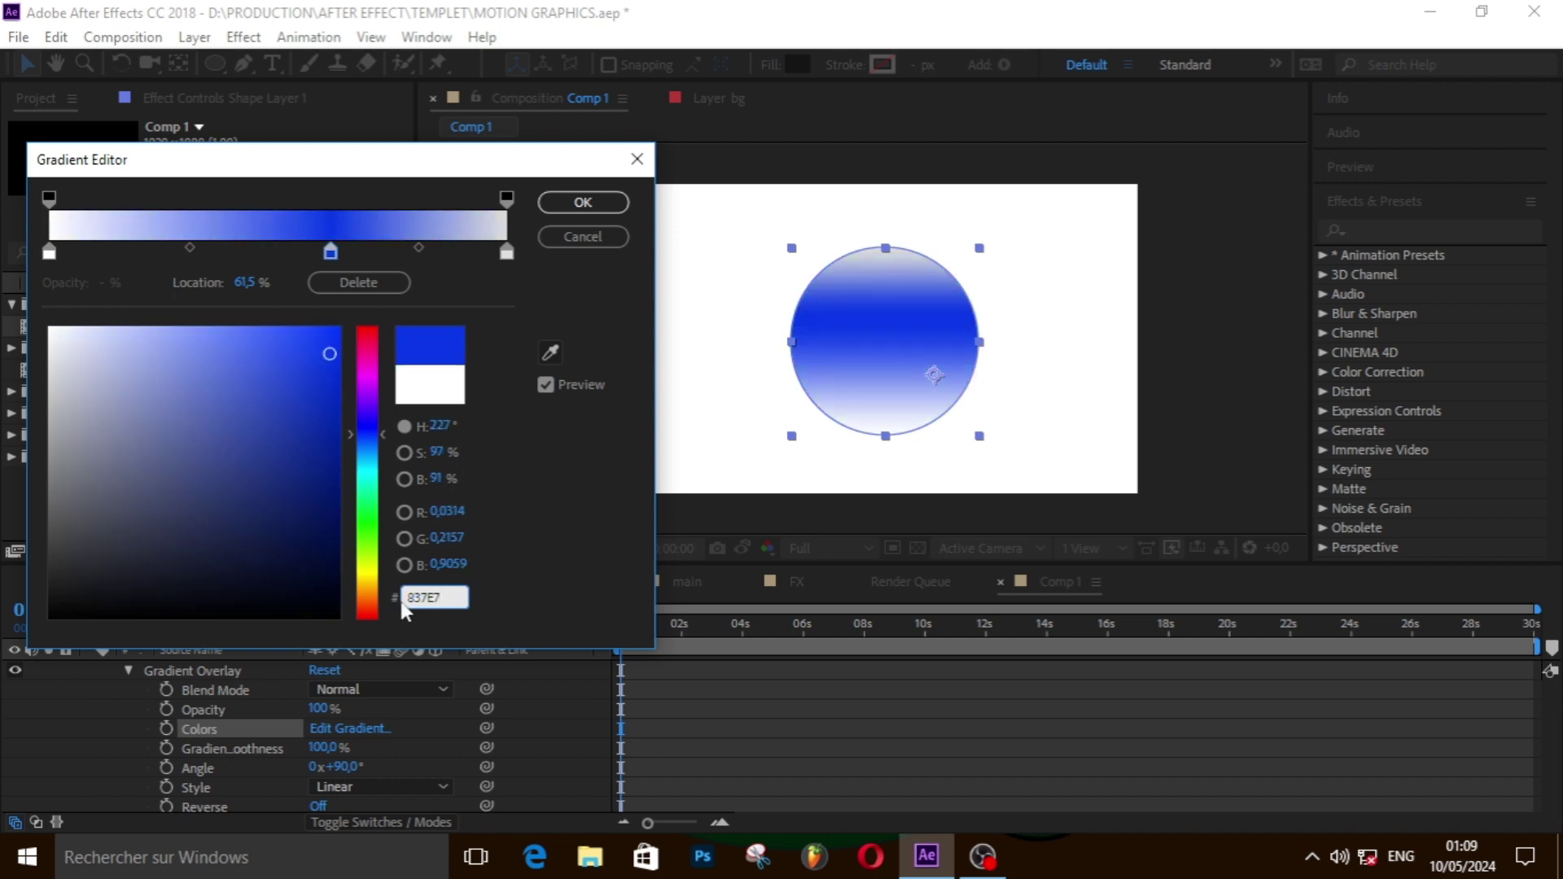
type("E")
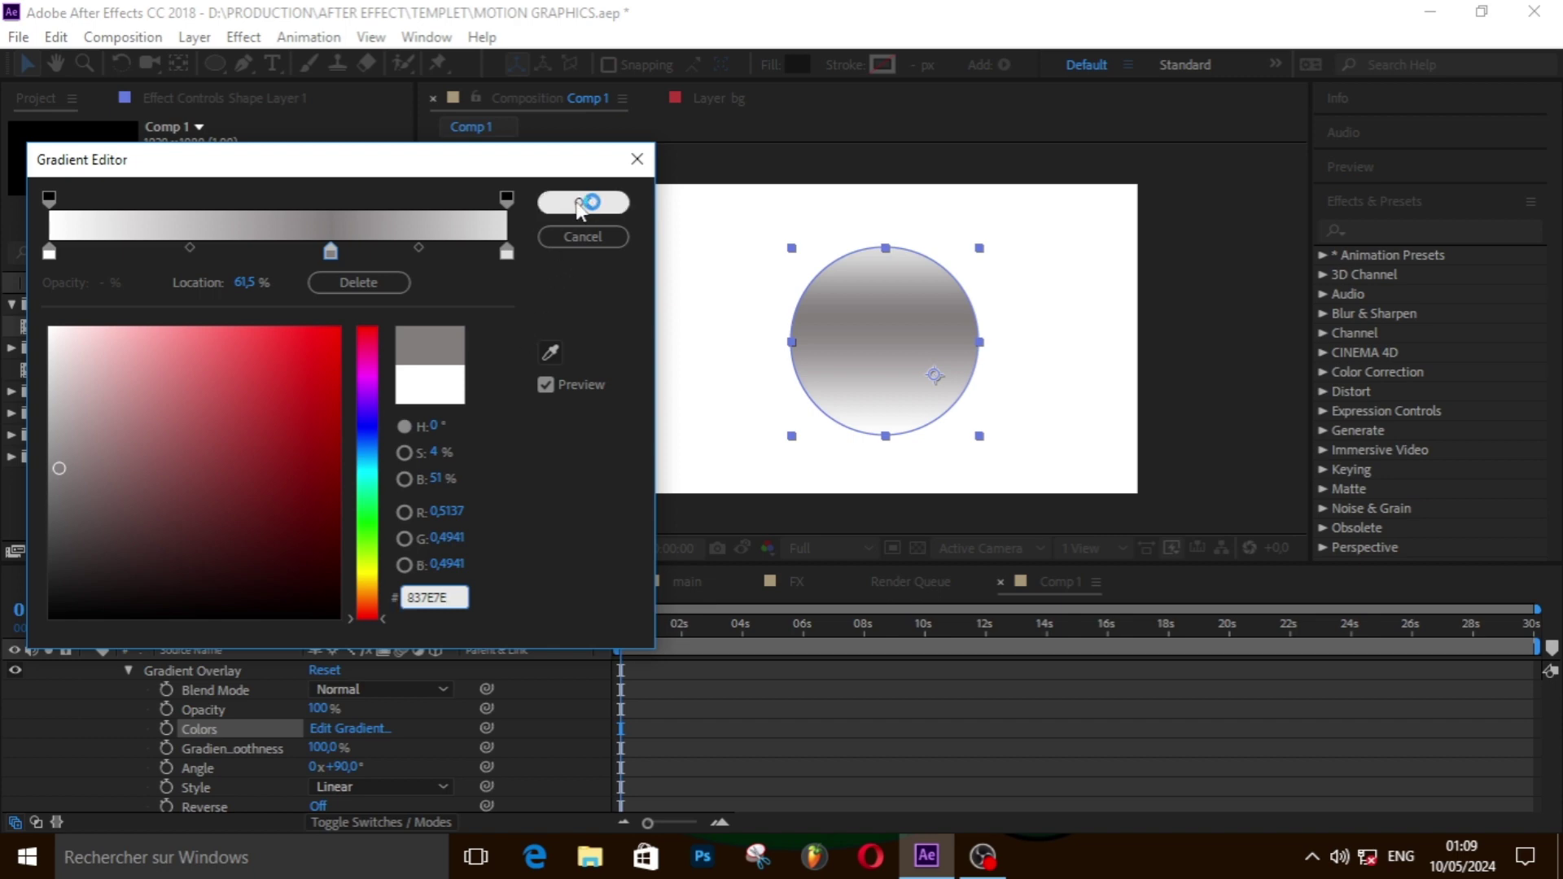
left_click(580, 202)
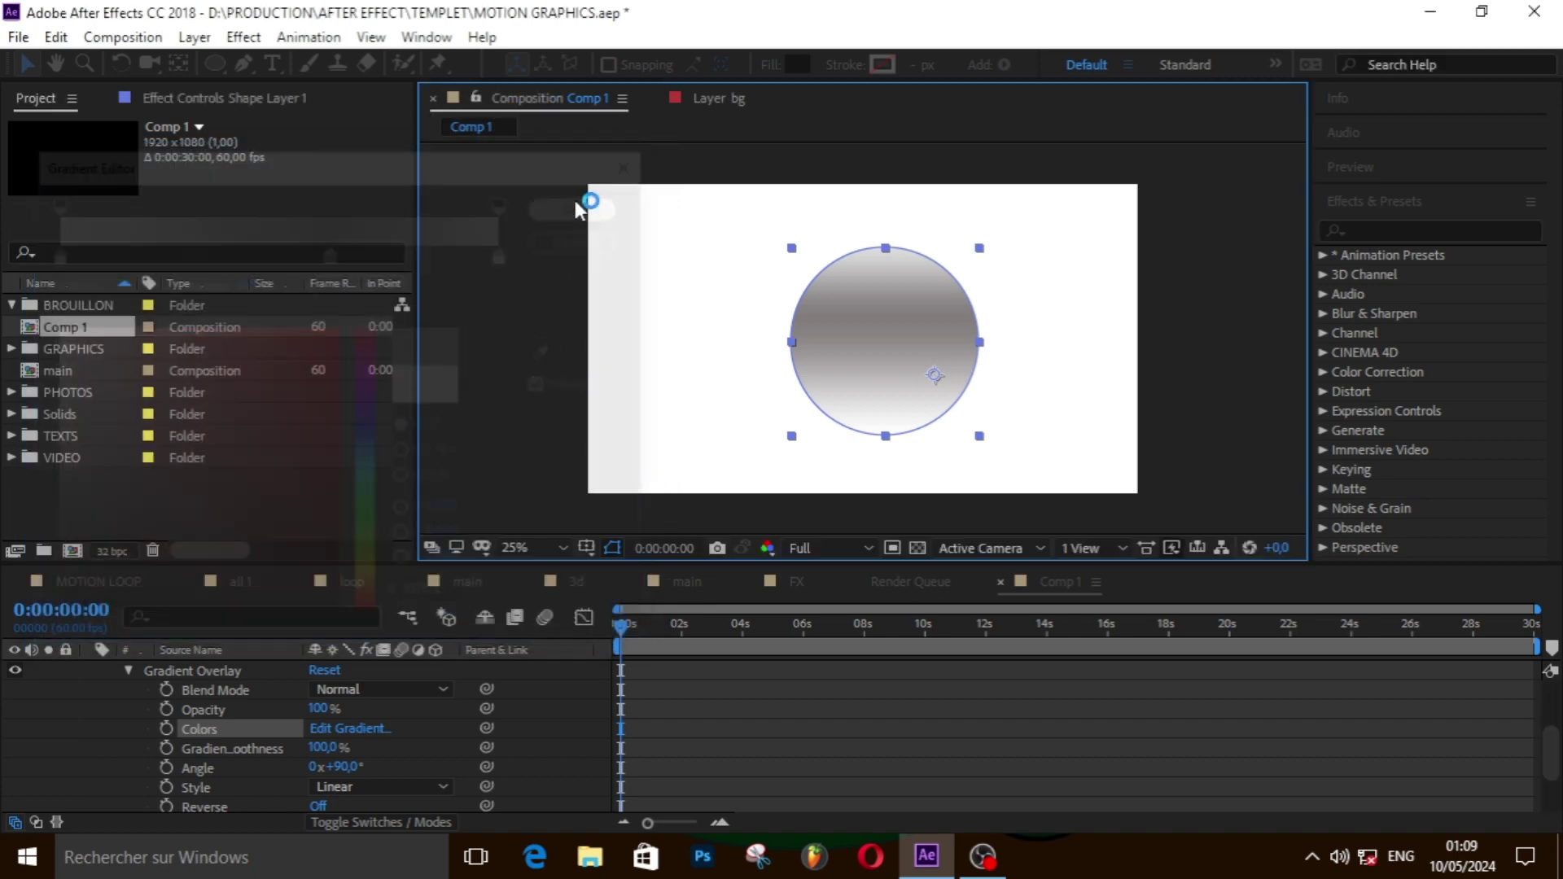
- Set the Gradient Overlay angle to 307° on Shape Layer 1
left_click(346, 767)
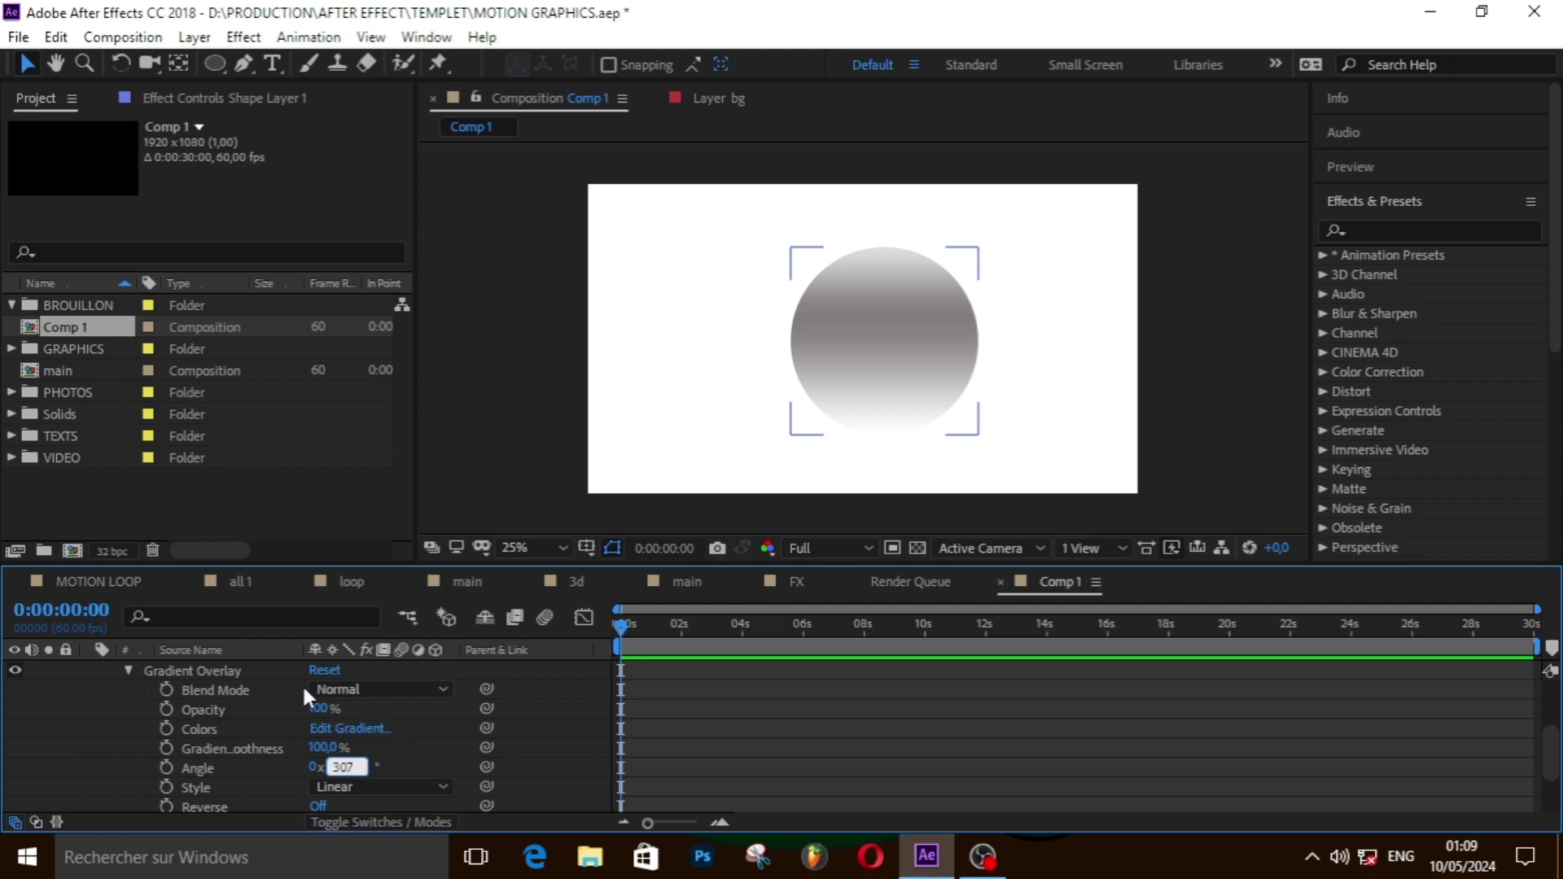
scroll(246, 663, "up", 3)
left_click(242, 667)
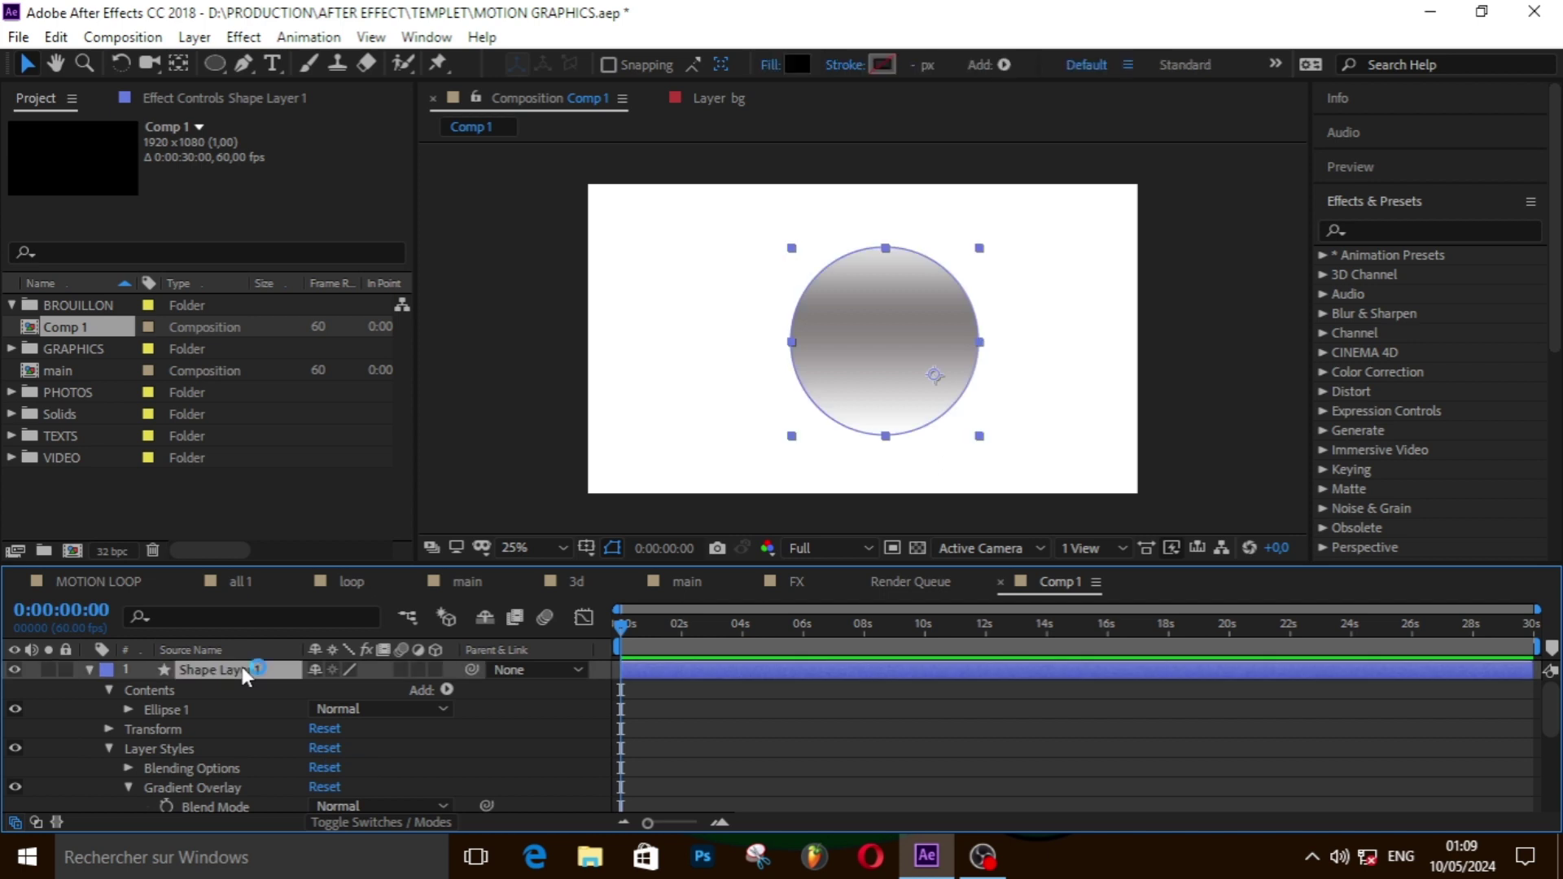
left_click(193, 37)
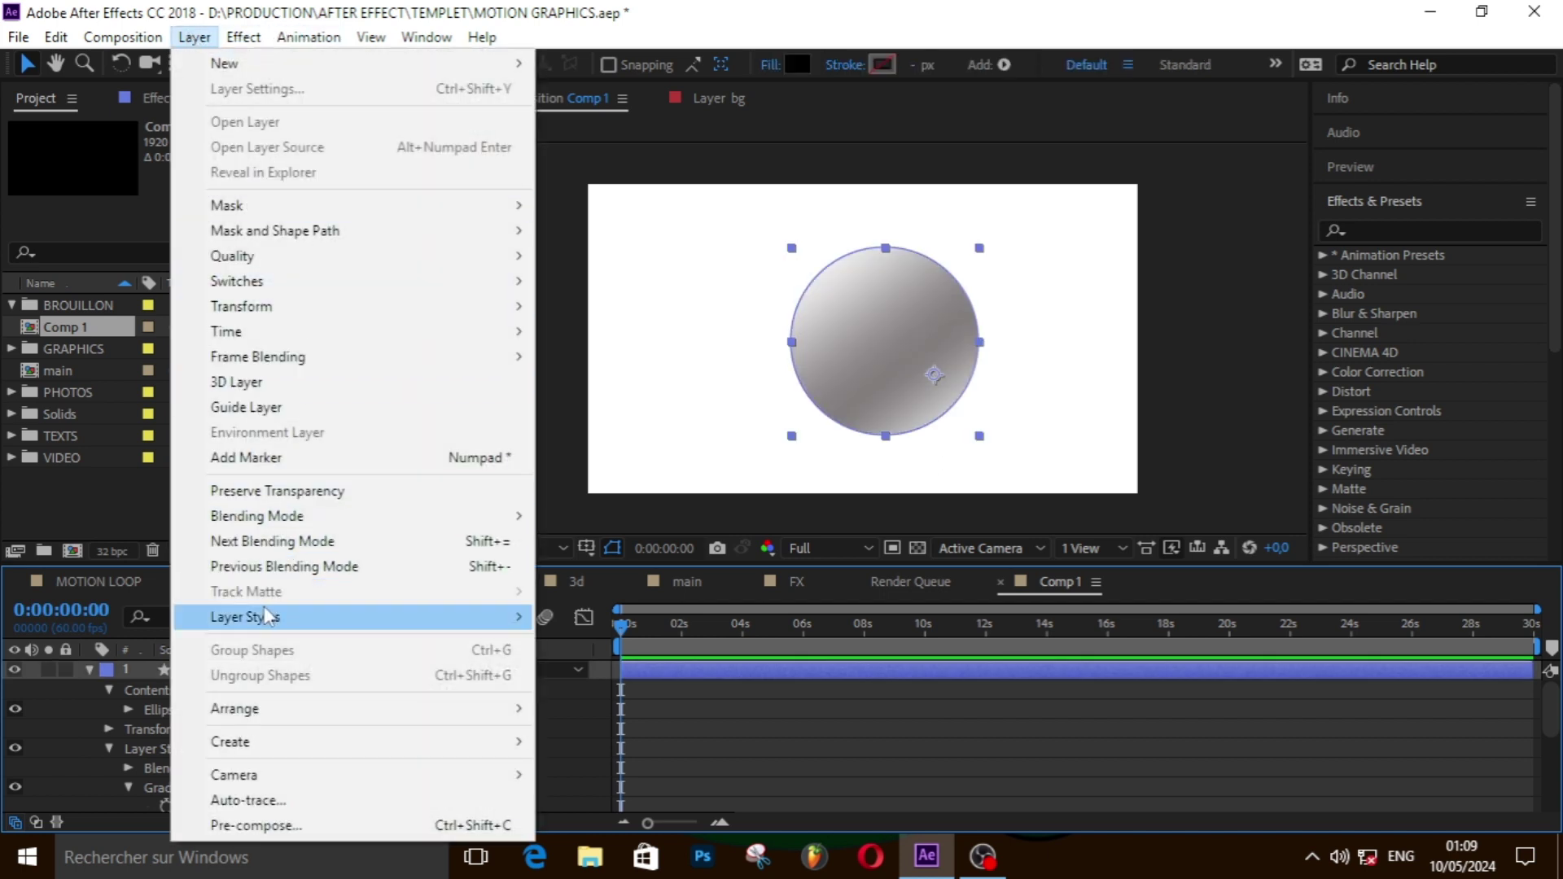
- Add an Inner Shadow style to the circle with Normal blend mode and white FFFFFF colour
mouse_move(267, 616)
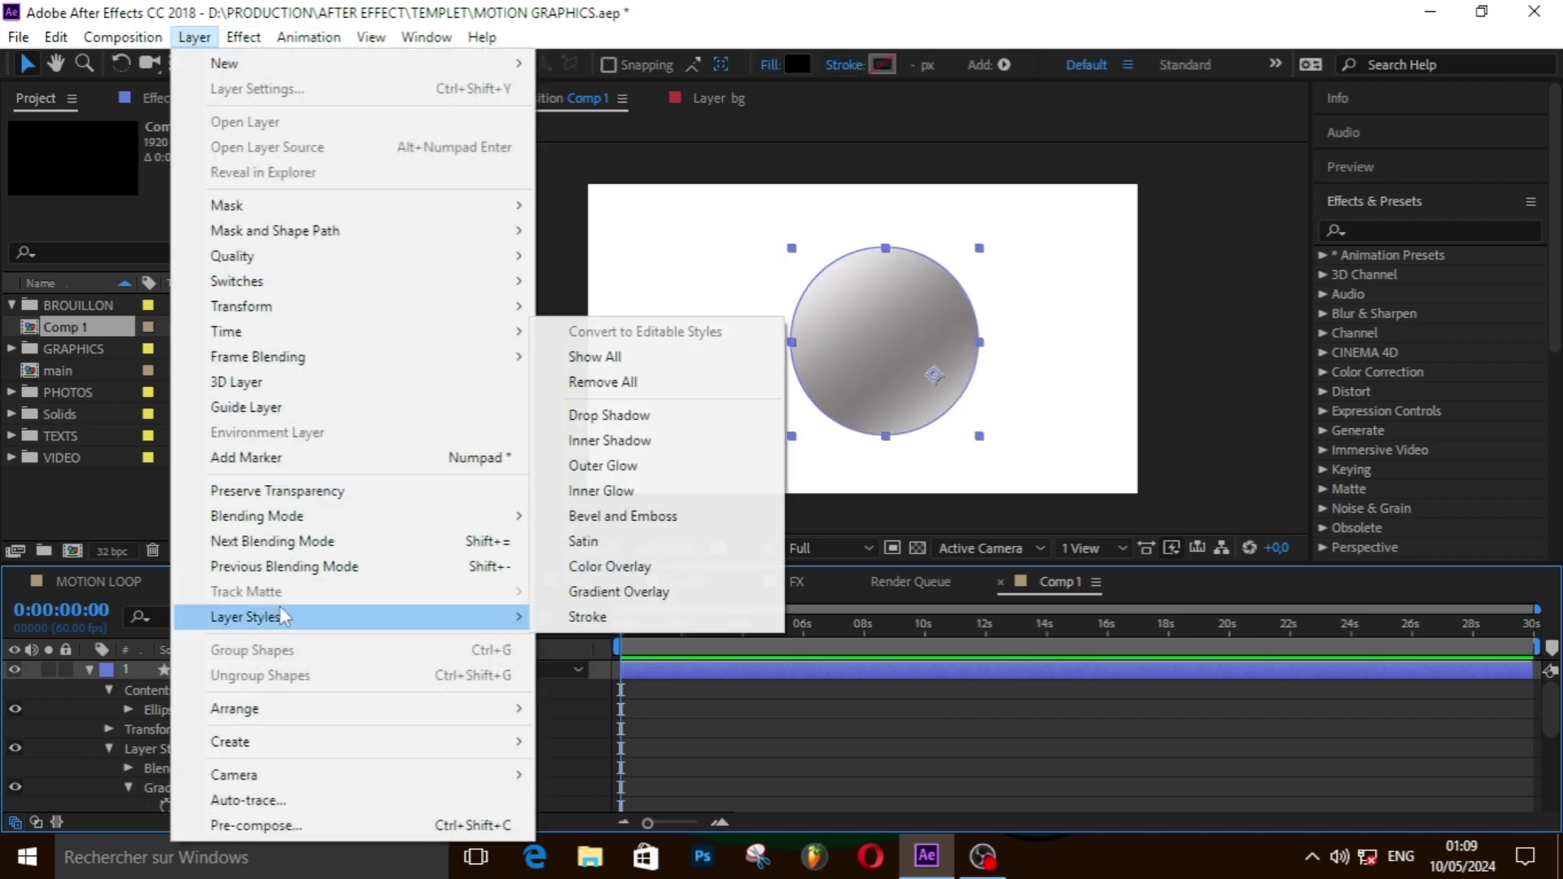
left_click(644, 440)
scroll(232, 746, "down", 3)
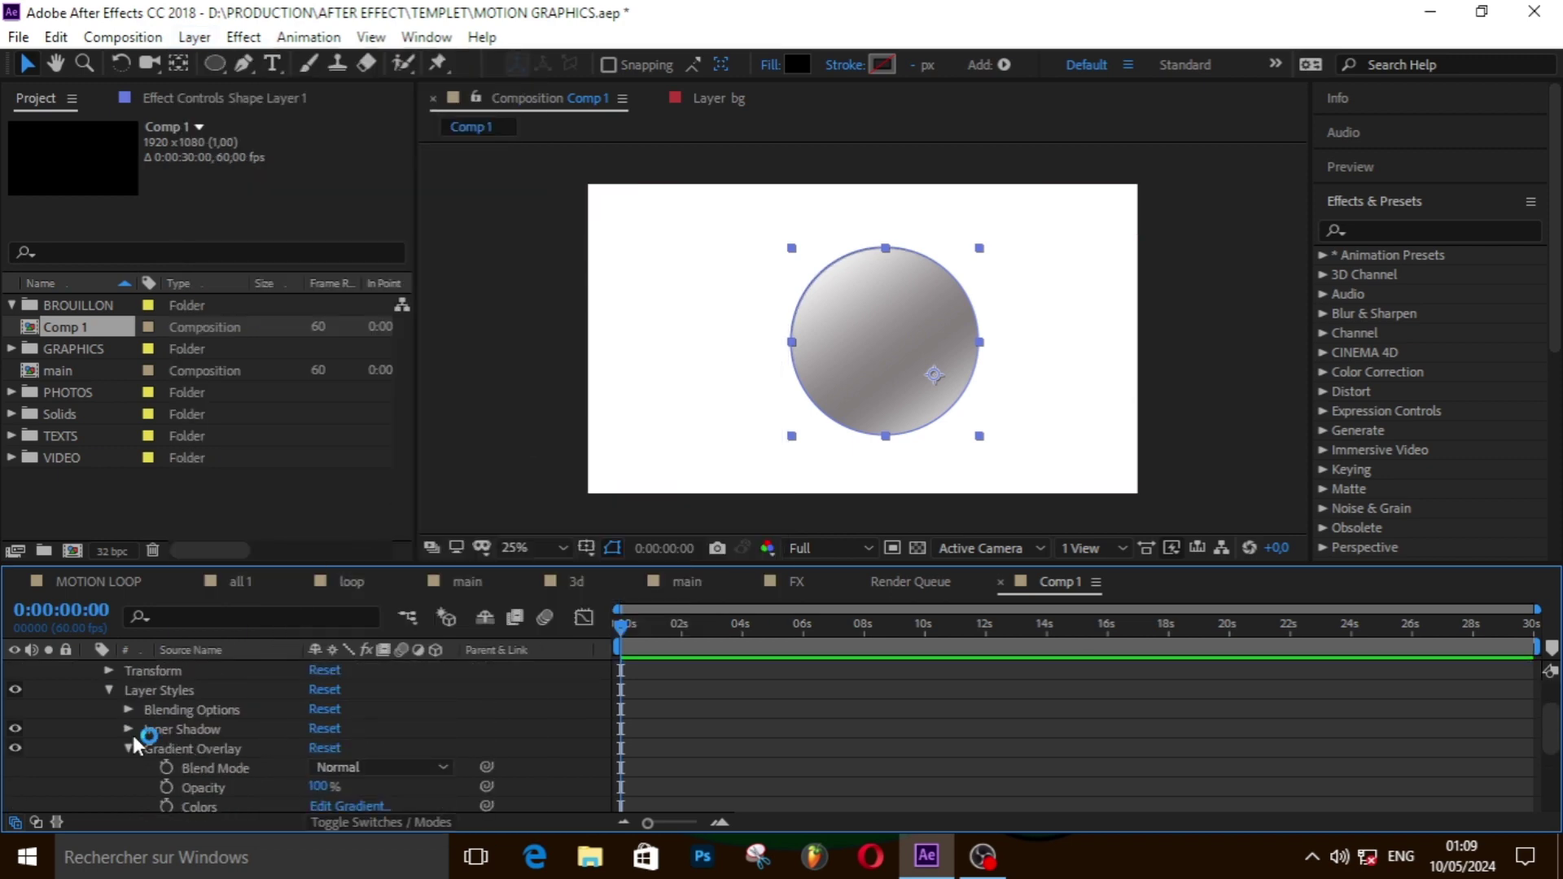
left_click(128, 729)
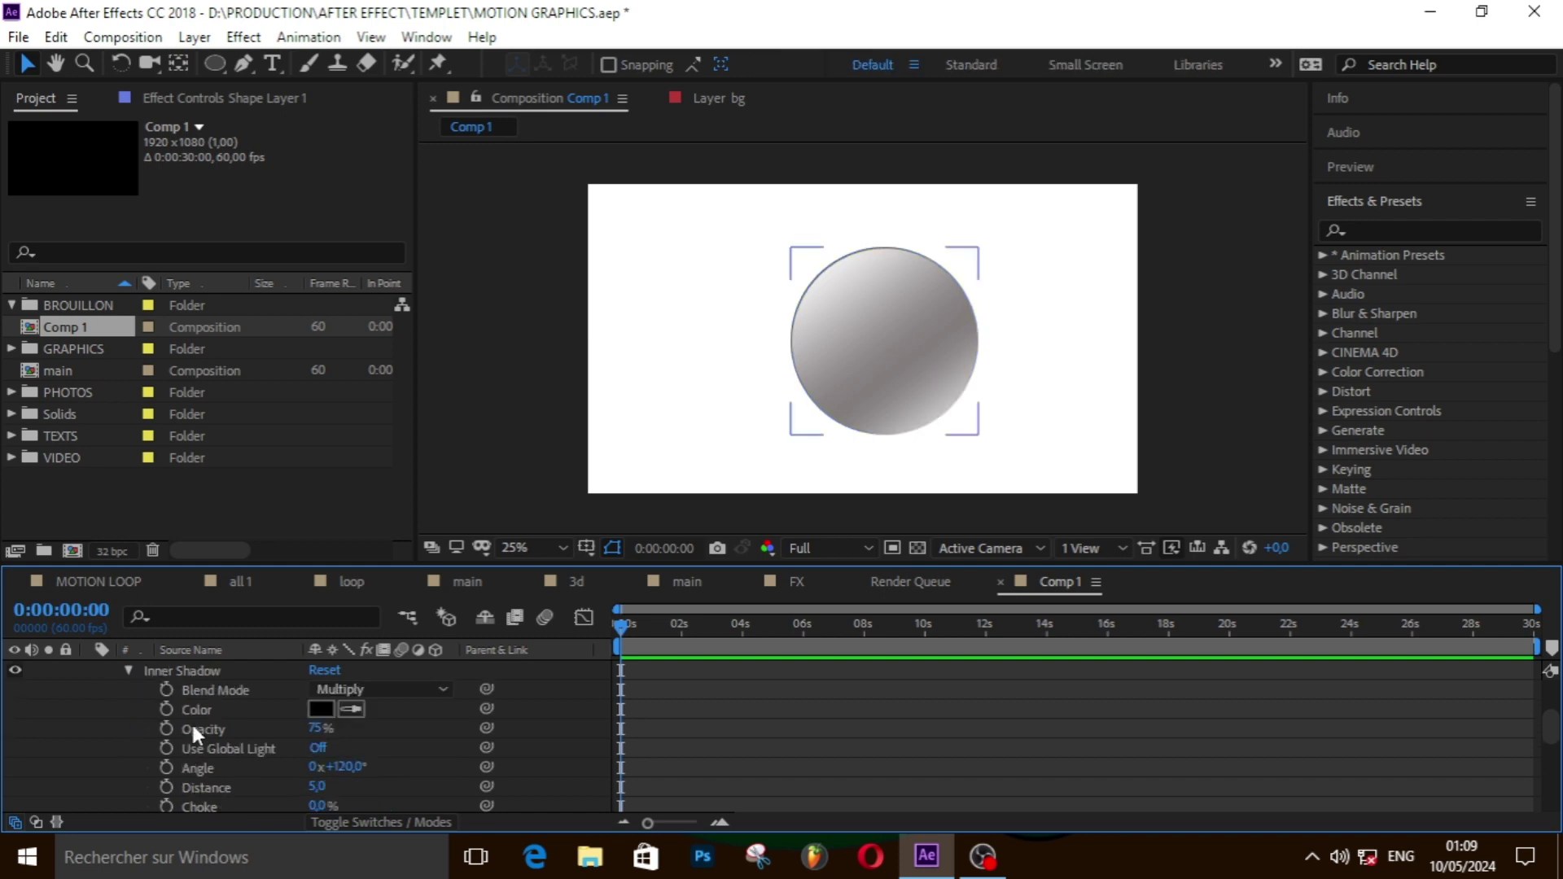
left_click(371, 689)
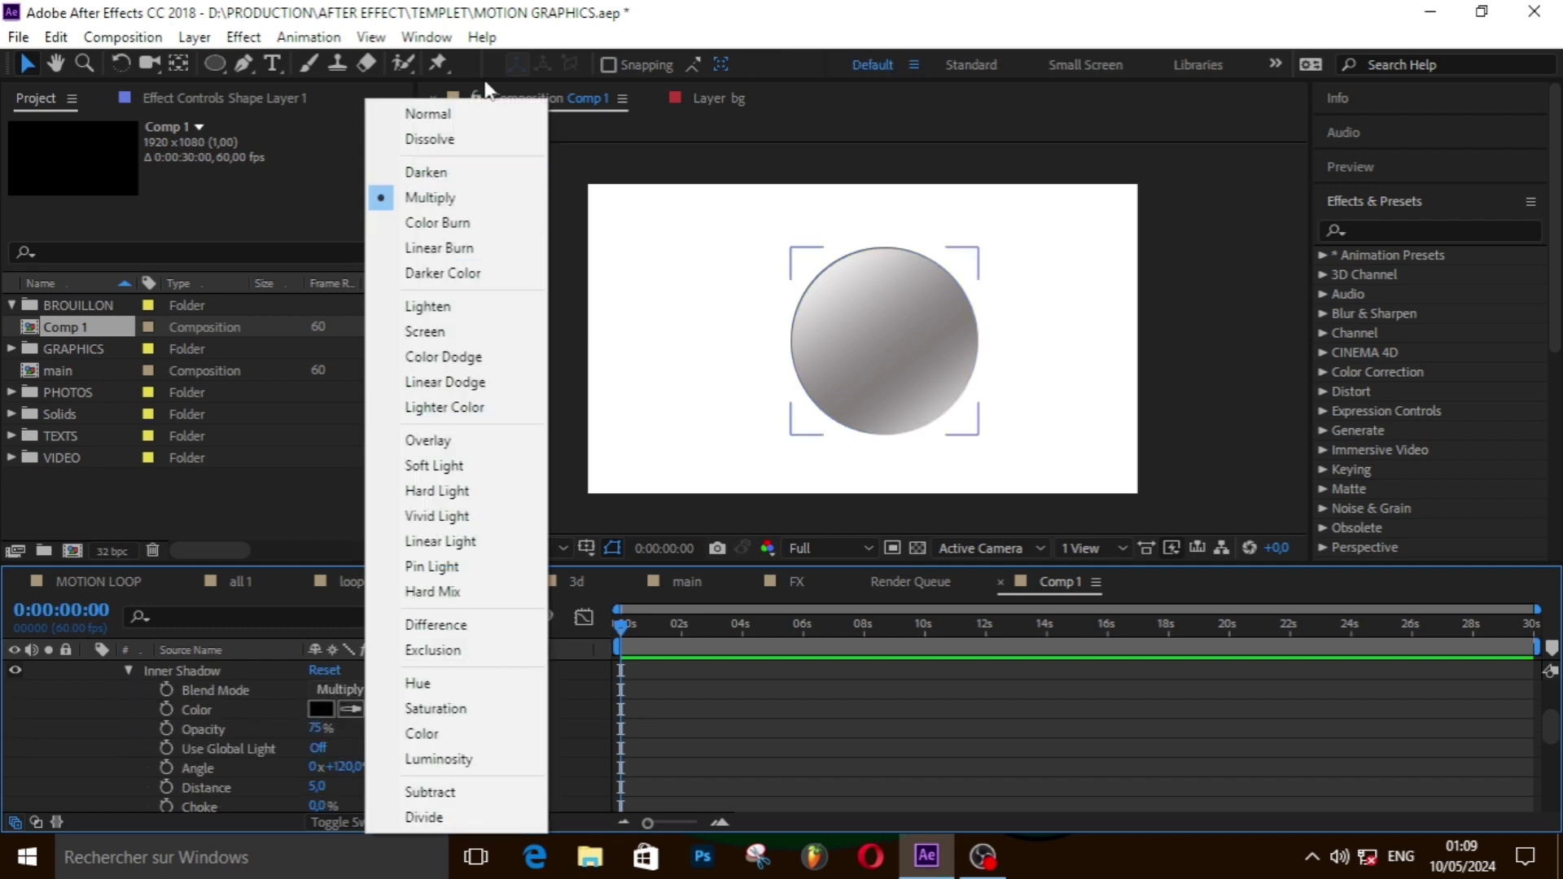
left_click(470, 122)
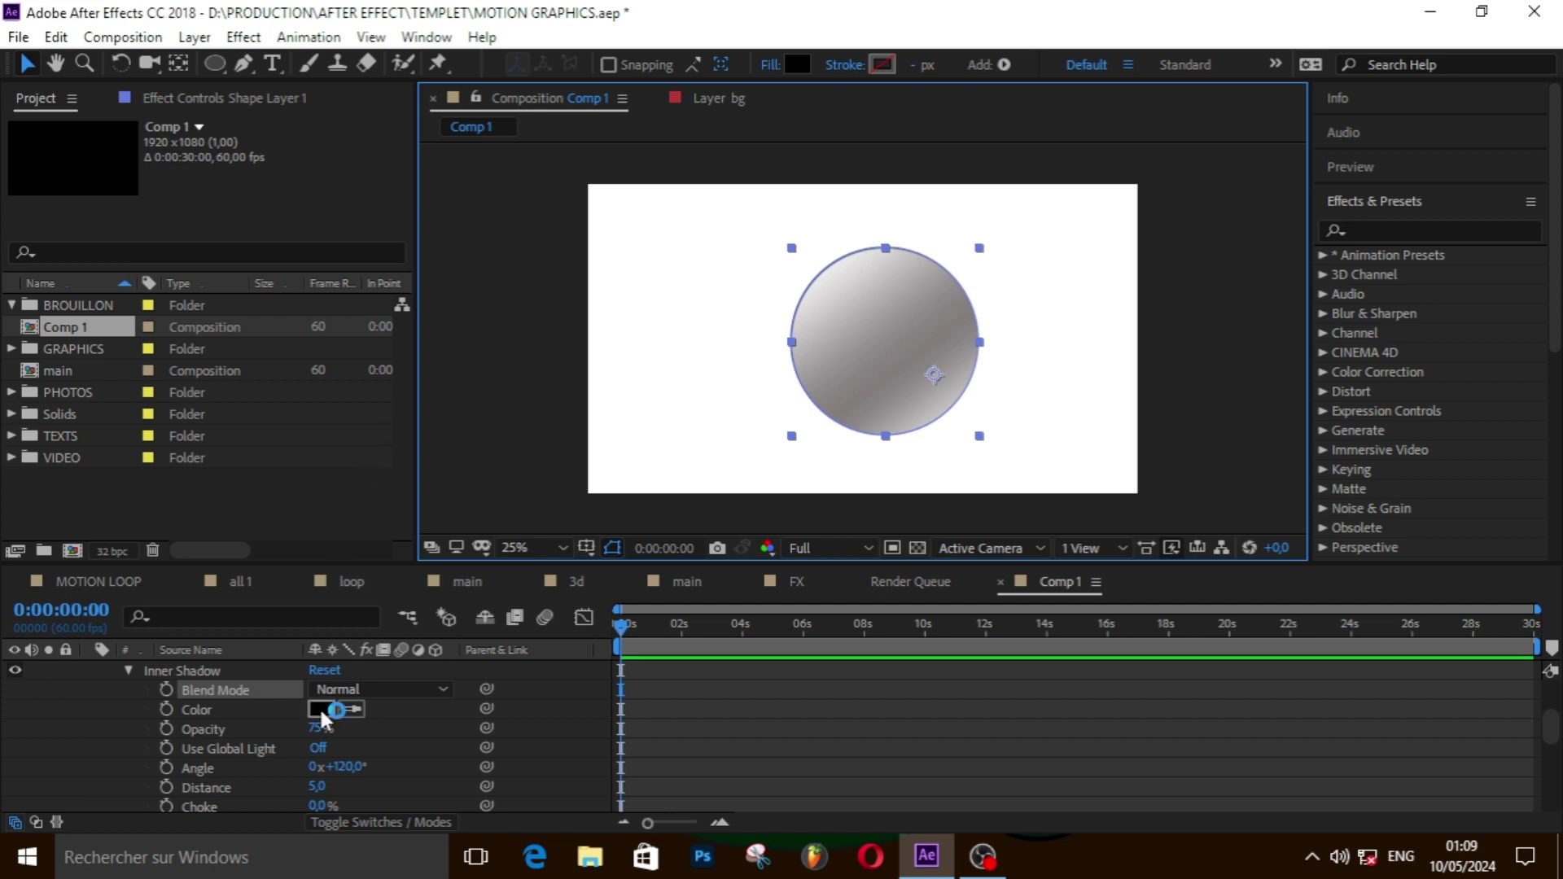
left_click(322, 710)
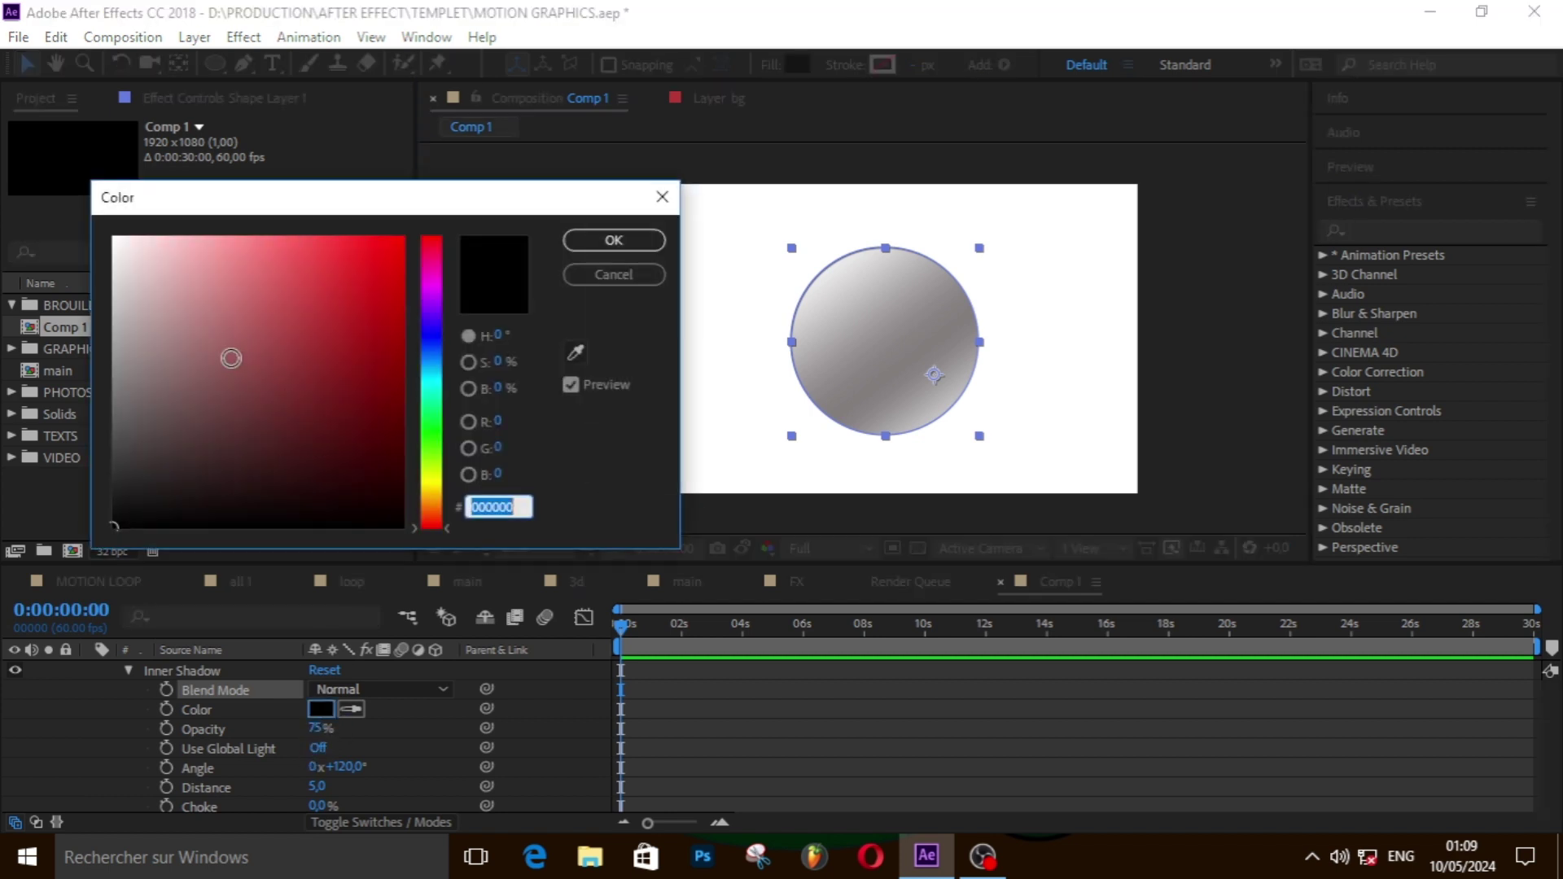
left_click_drag(190, 338, 94, 220)
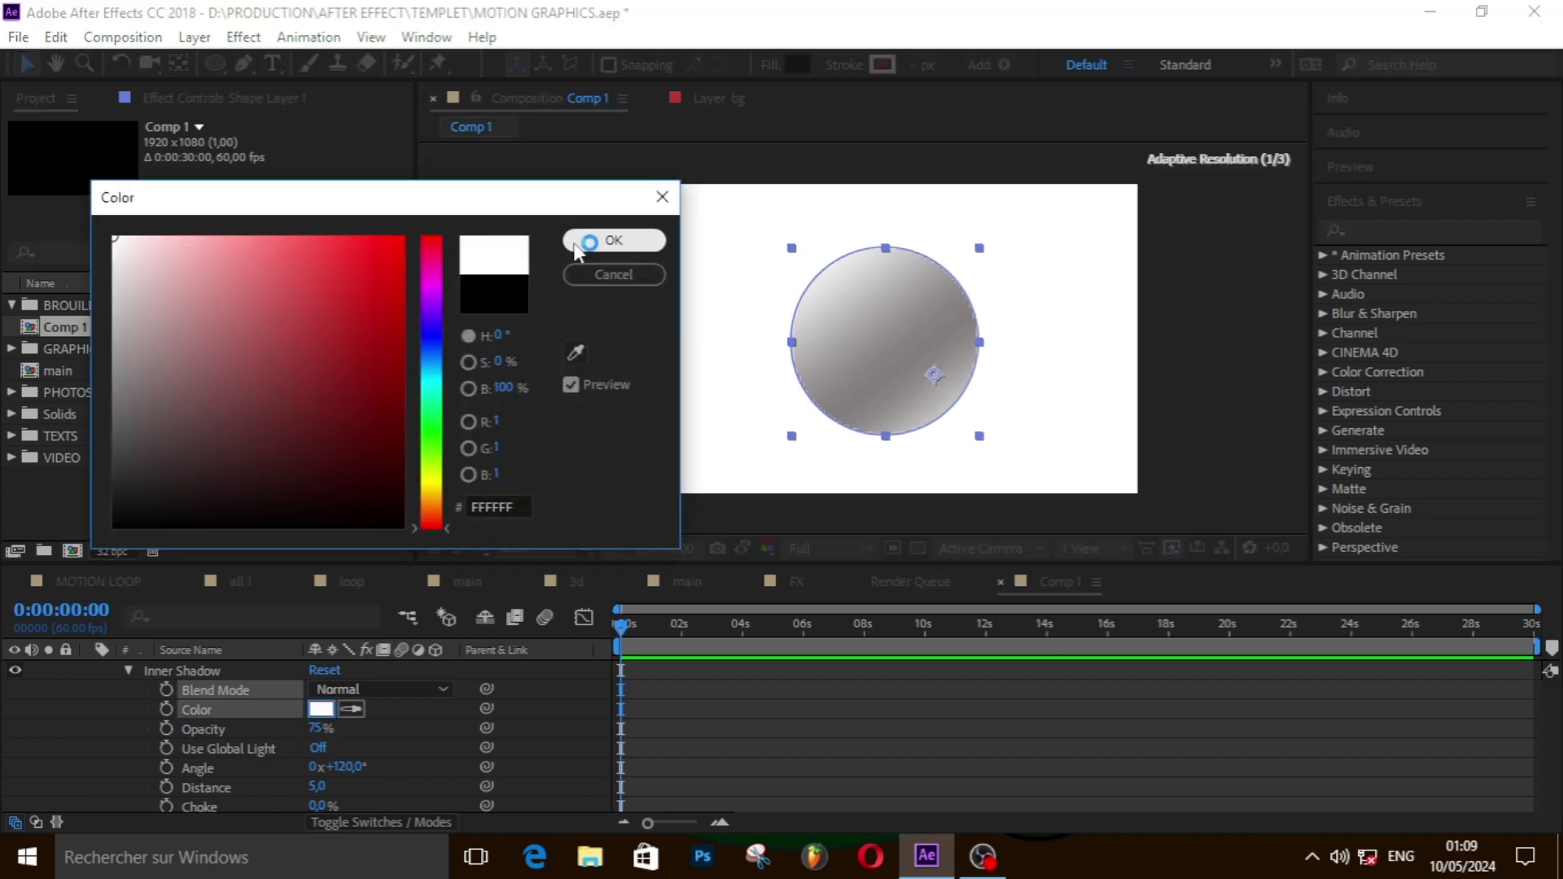
left_click(614, 240)
- Enter Inner Shadow opacity 100, size 35 and angle 200° in the timeline
left_click(318, 727)
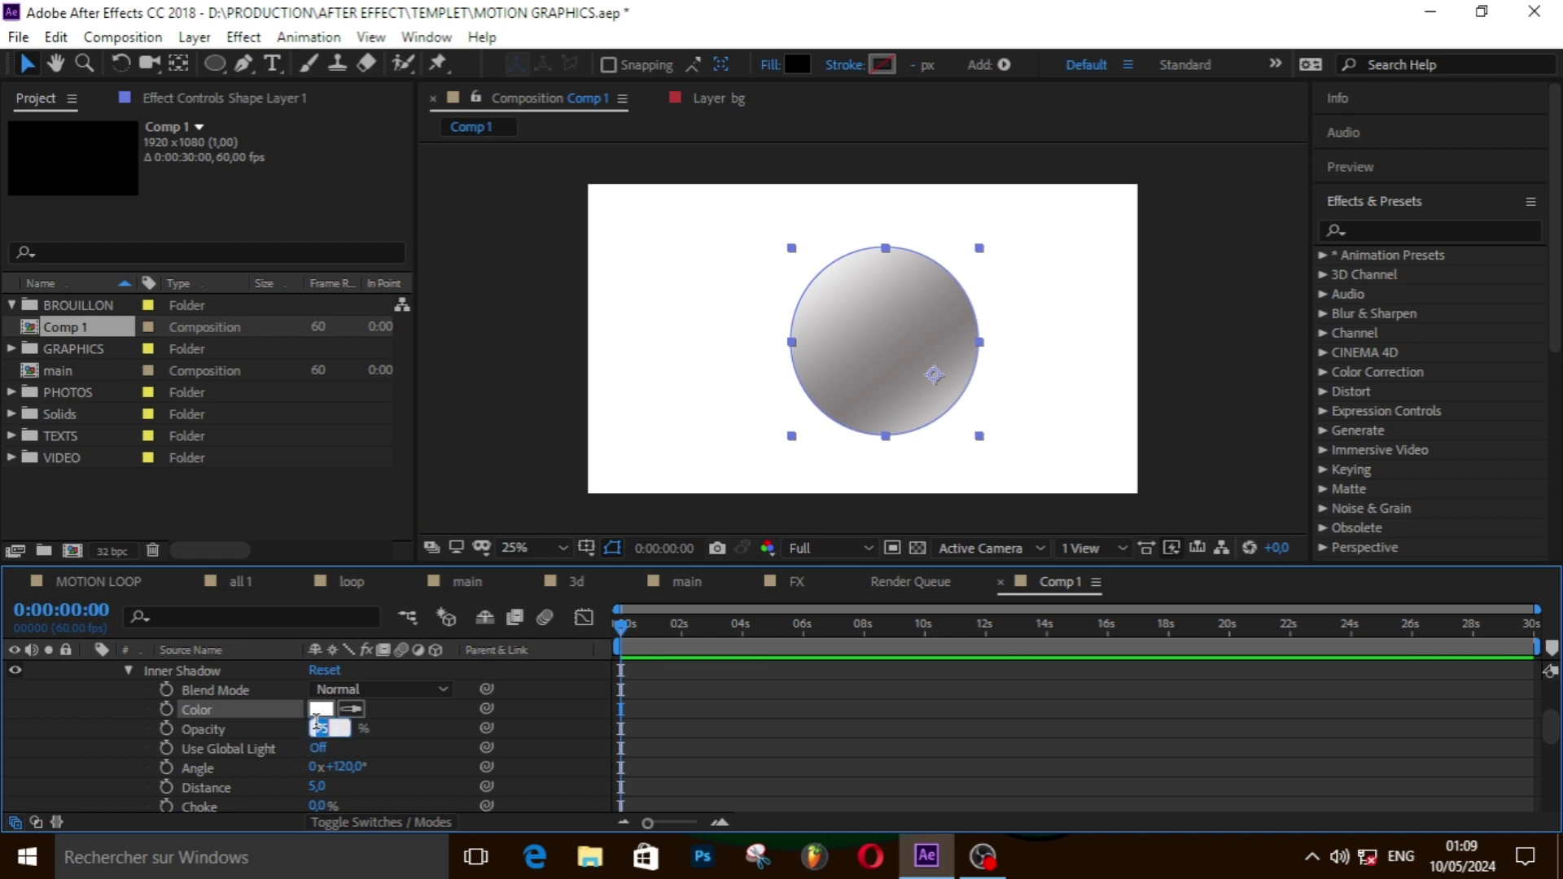
type("100")
scroll(350, 748, "down", 1)
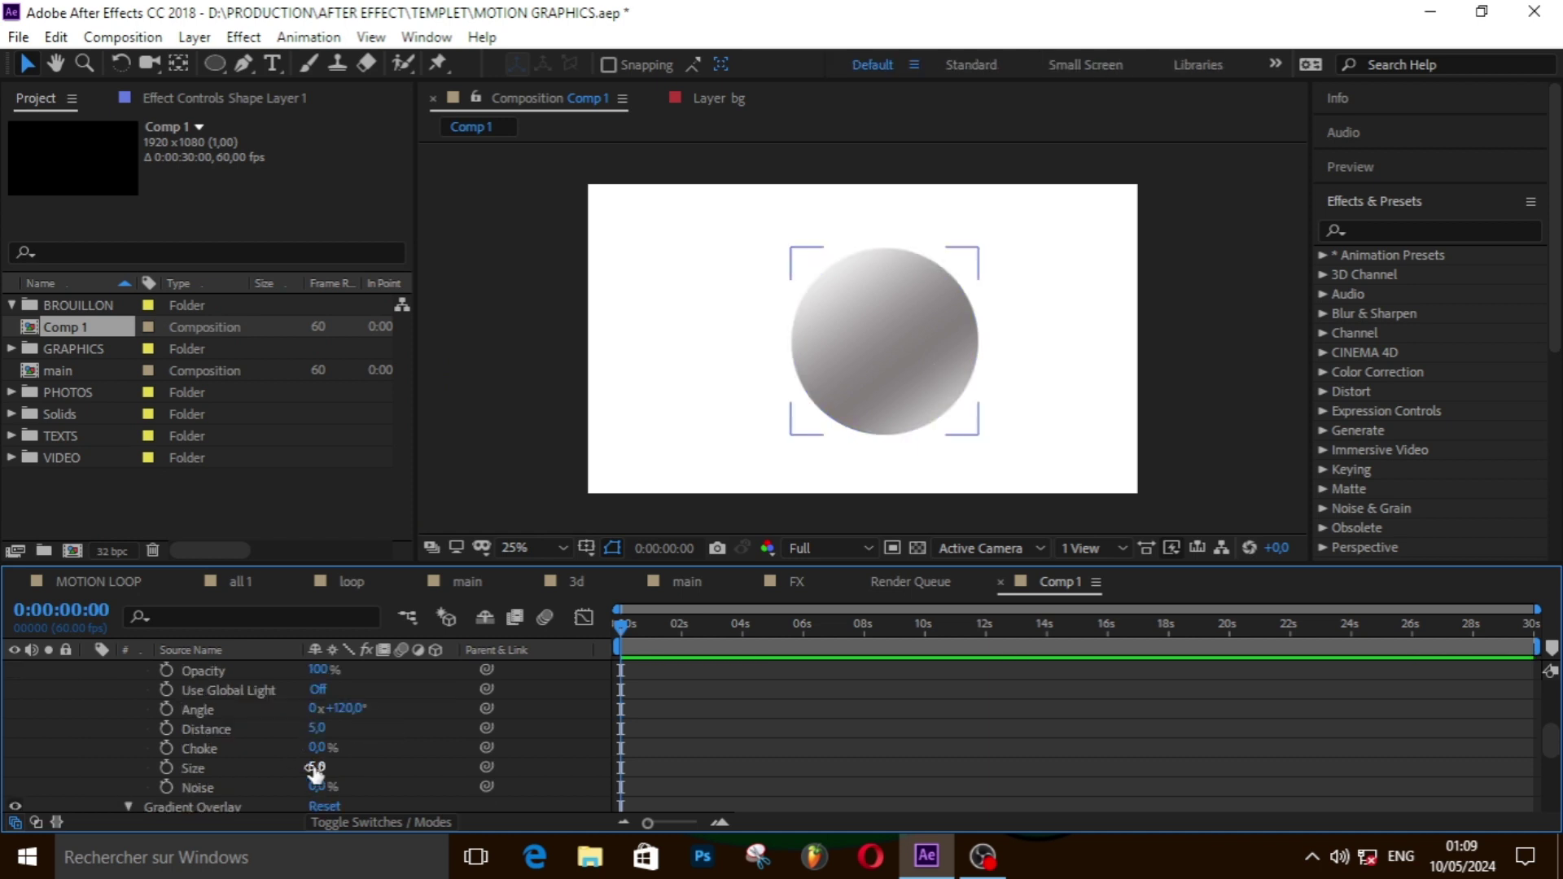
left_click(314, 767)
key("Return")
left_click(338, 708)
type("20")
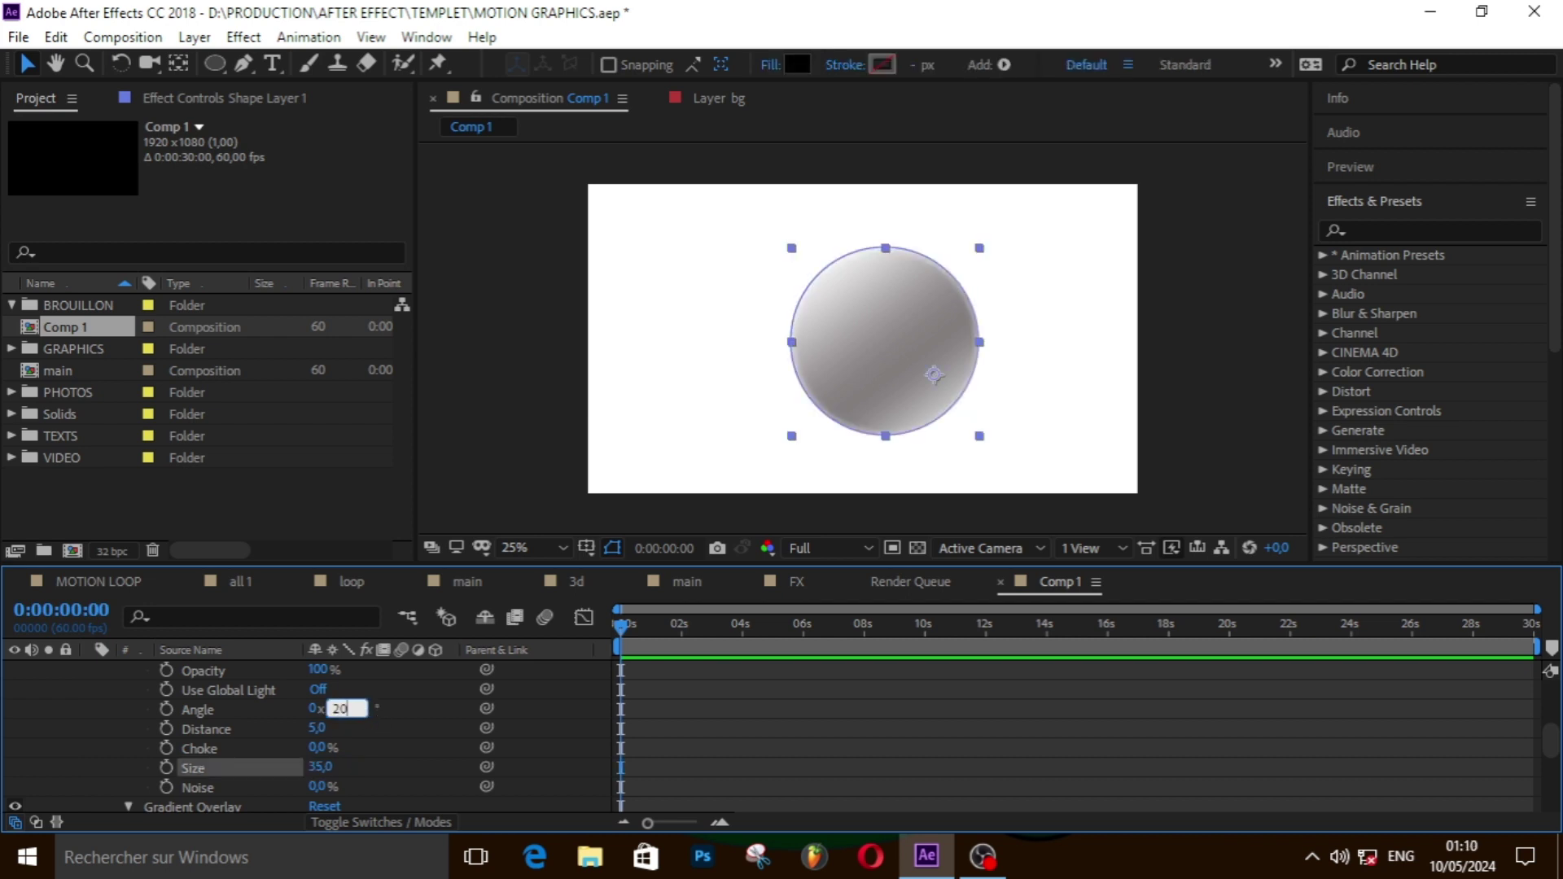
key("Return")
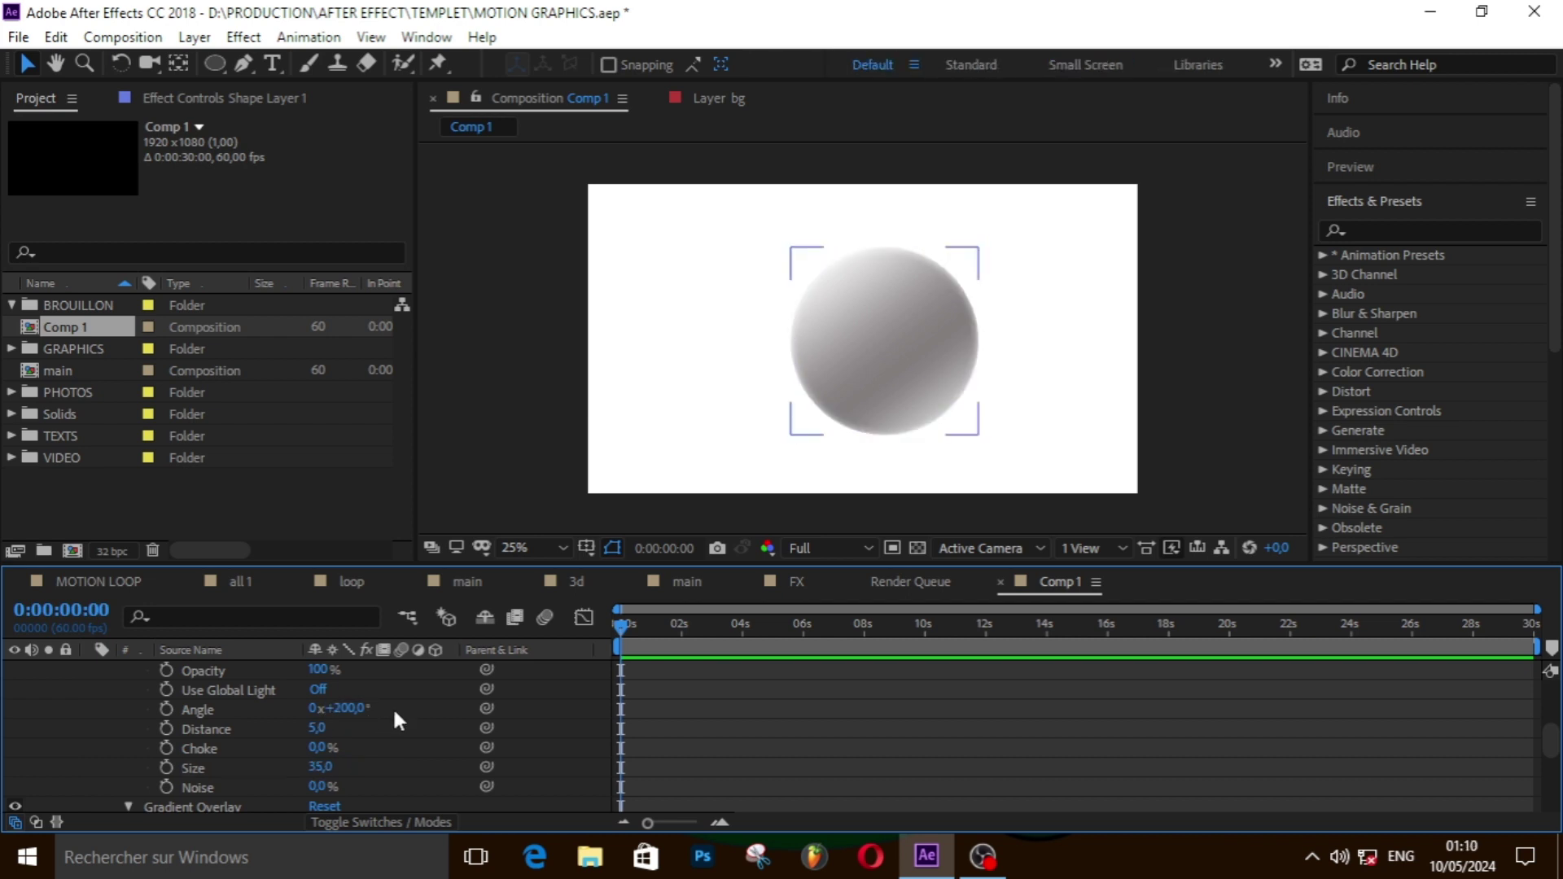
scroll(223, 731, "up", 3)
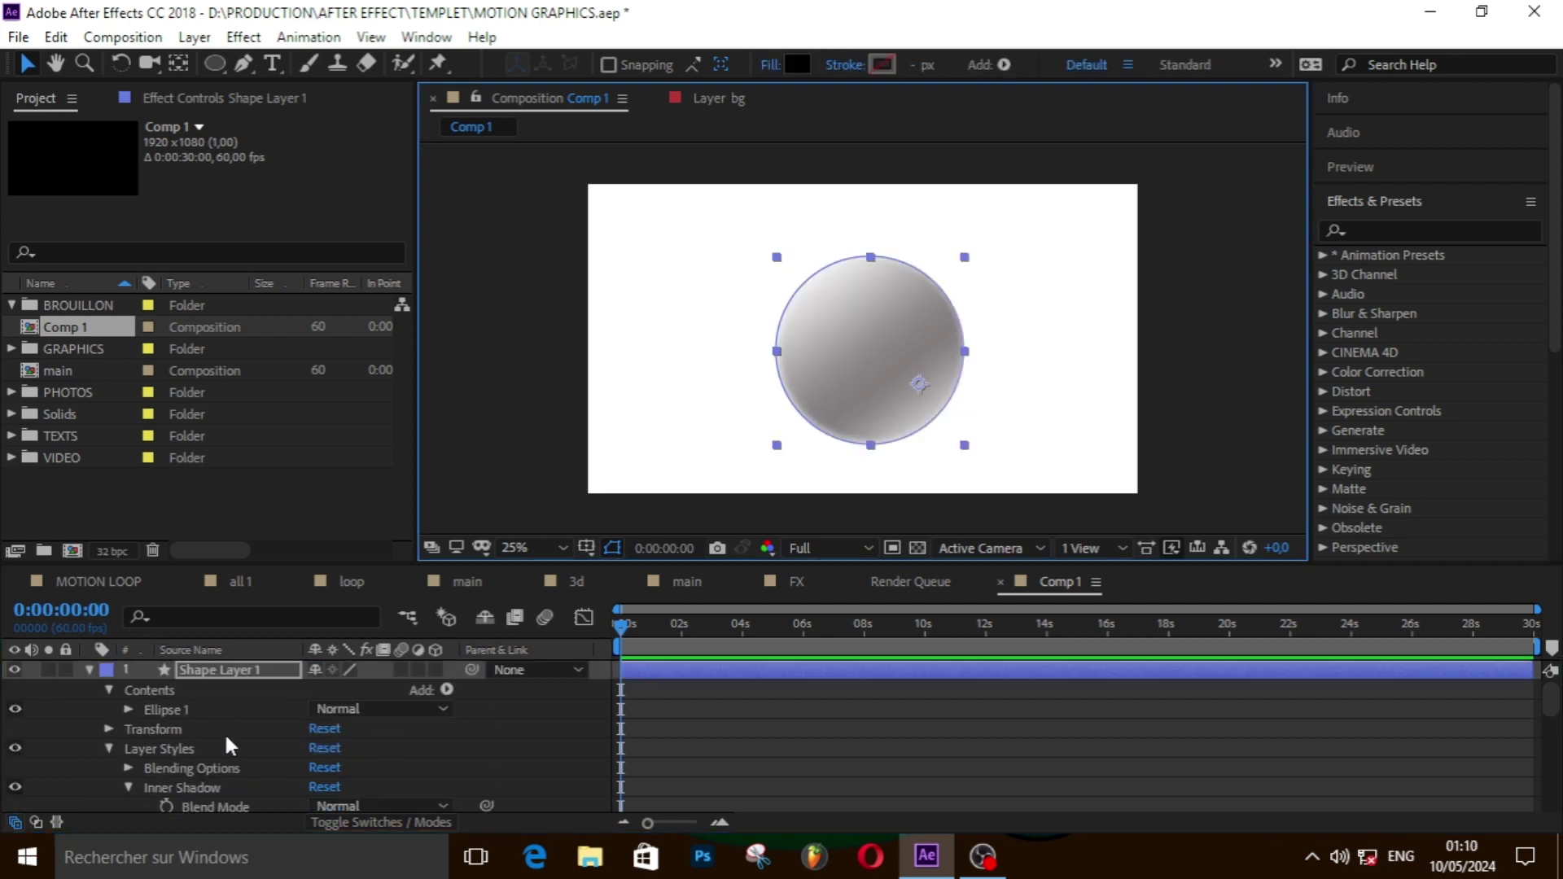
- Add a Satin style to the circle with Normal blending and near-white F6F6F6 colour
left_click(195, 37)
mouse_move(344, 617)
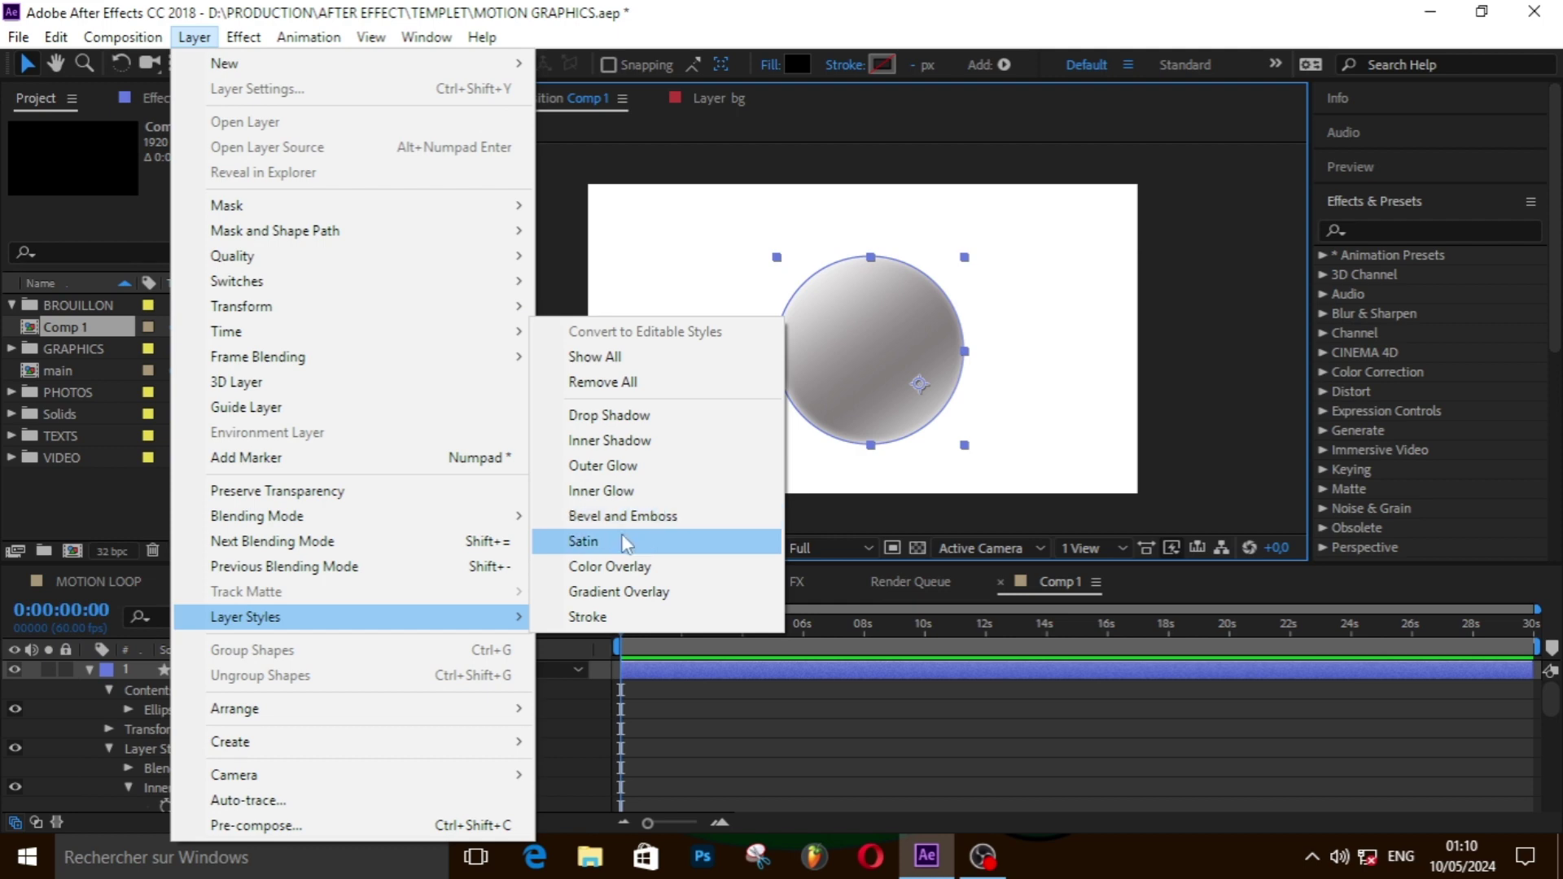
left_click(583, 541)
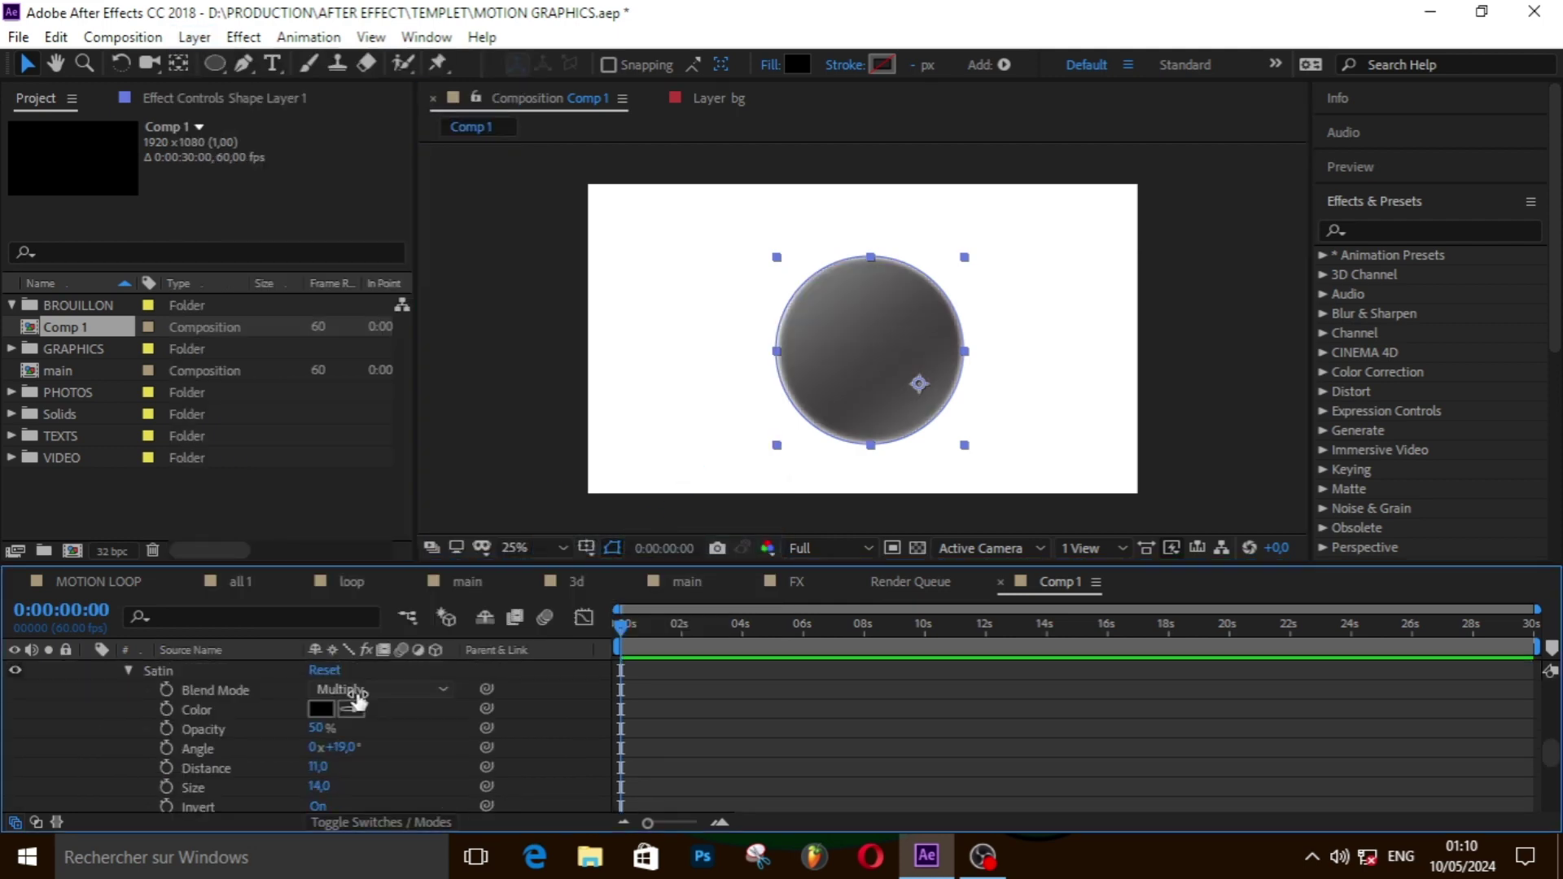
left_click(342, 689)
left_click(427, 114)
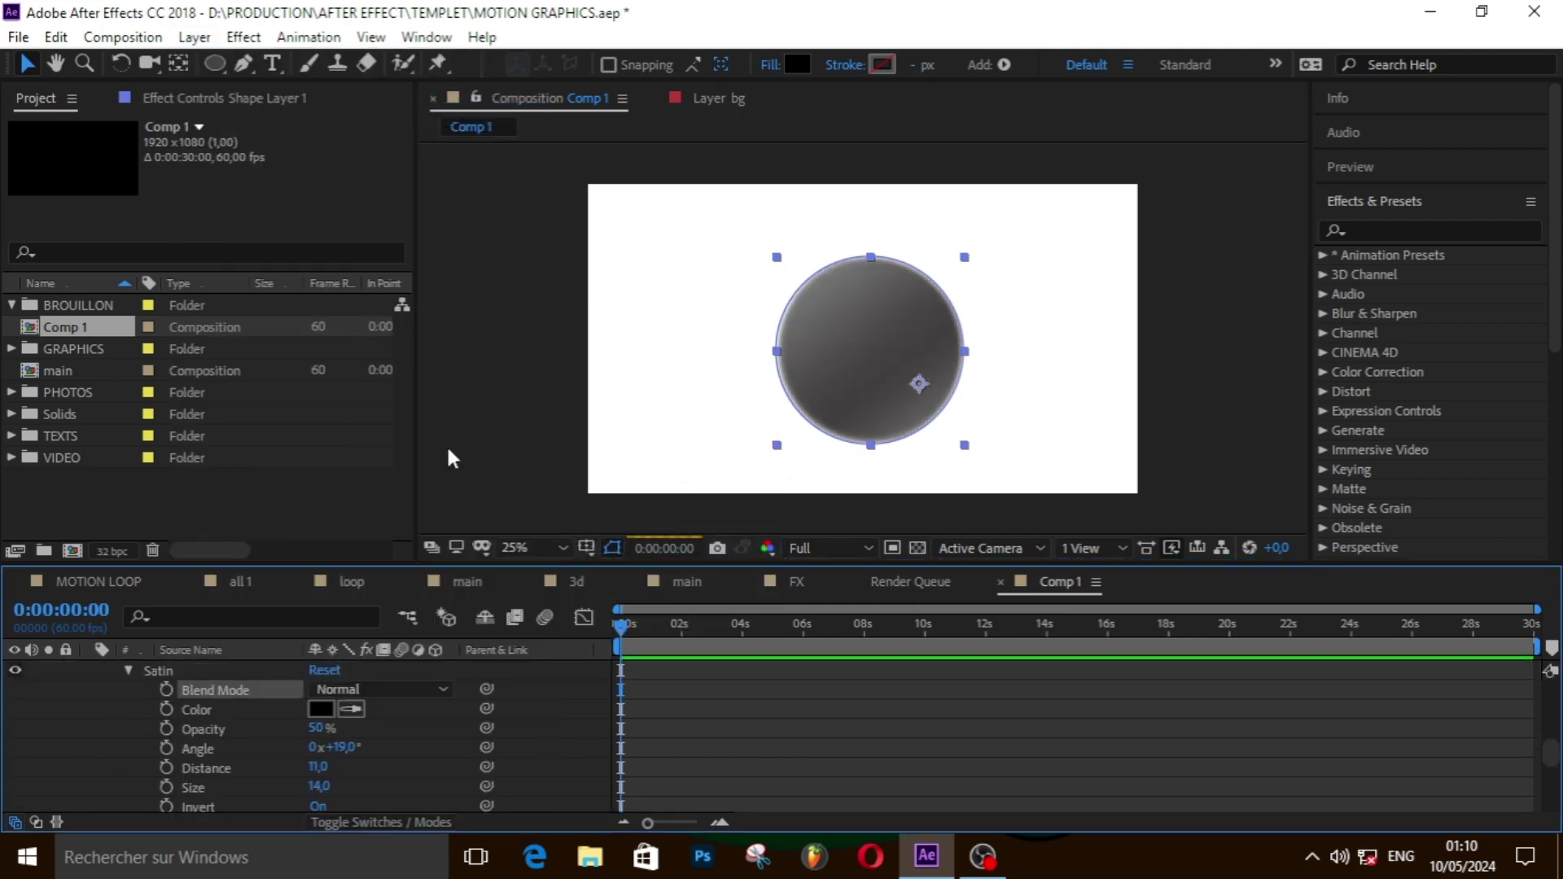
left_click(323, 706)
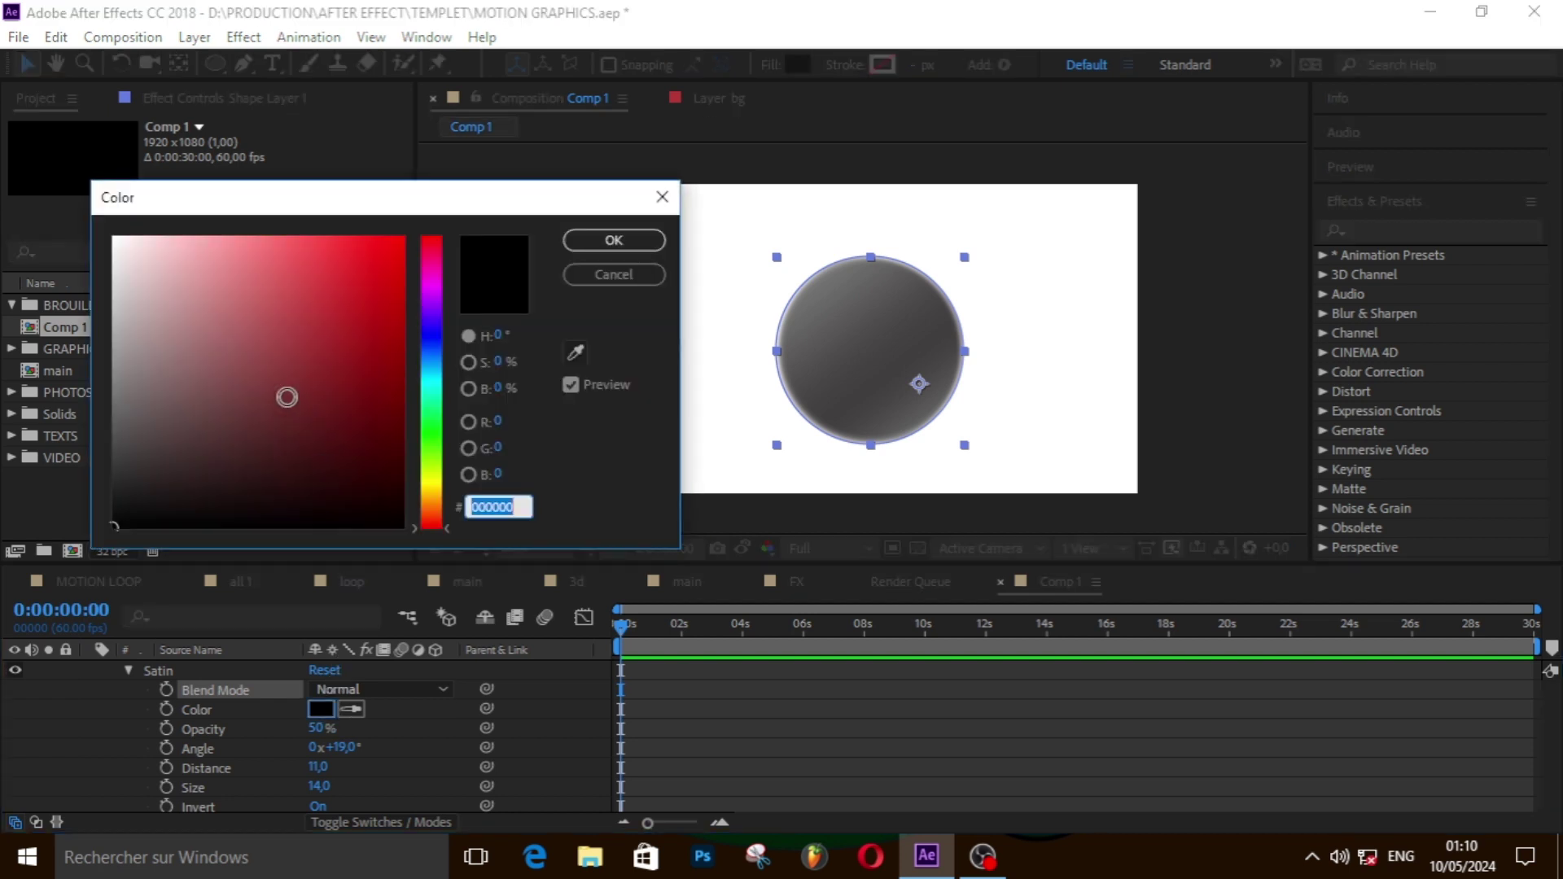
left_click(240, 356)
left_click_drag(189, 306, 106, 254)
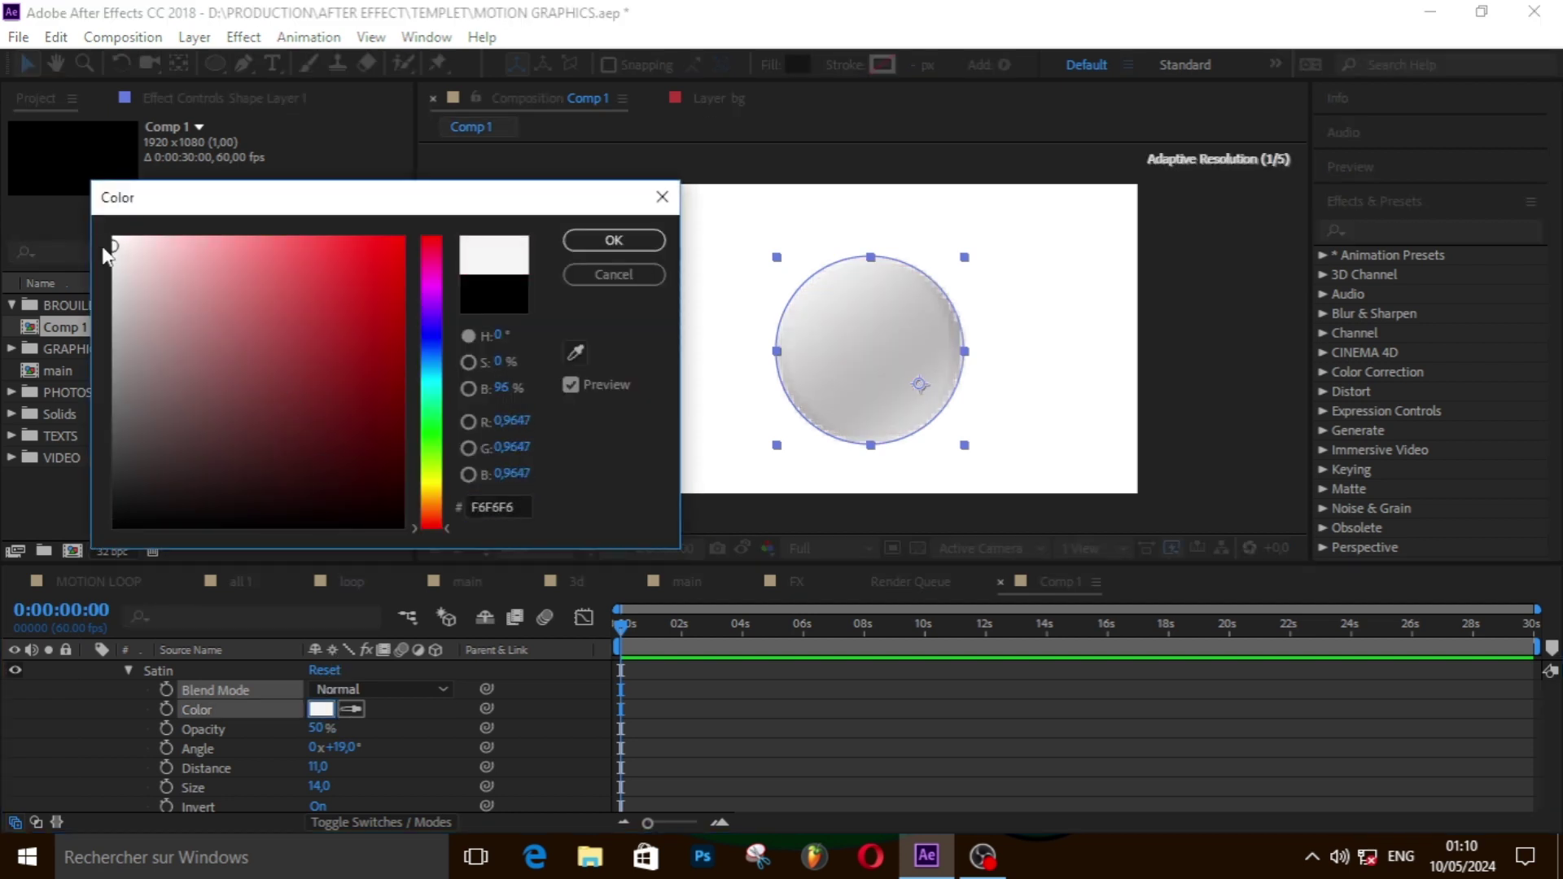
left_click(614, 241)
- Edit the Satin opacity field, leaving it at 50%
left_click(322, 729)
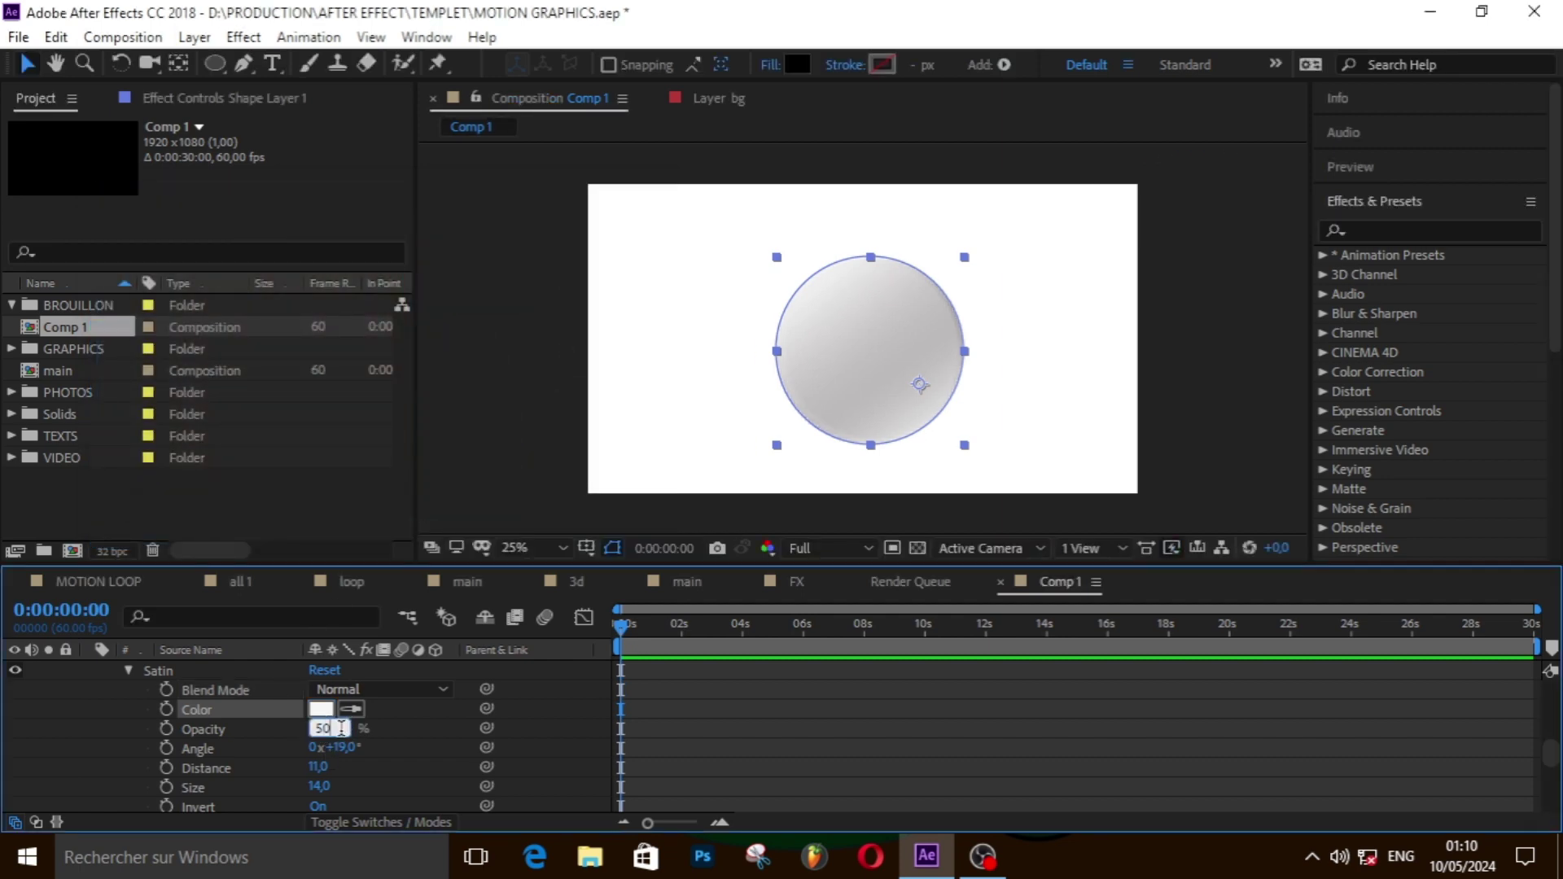
left_click(295, 729)
key("Return")
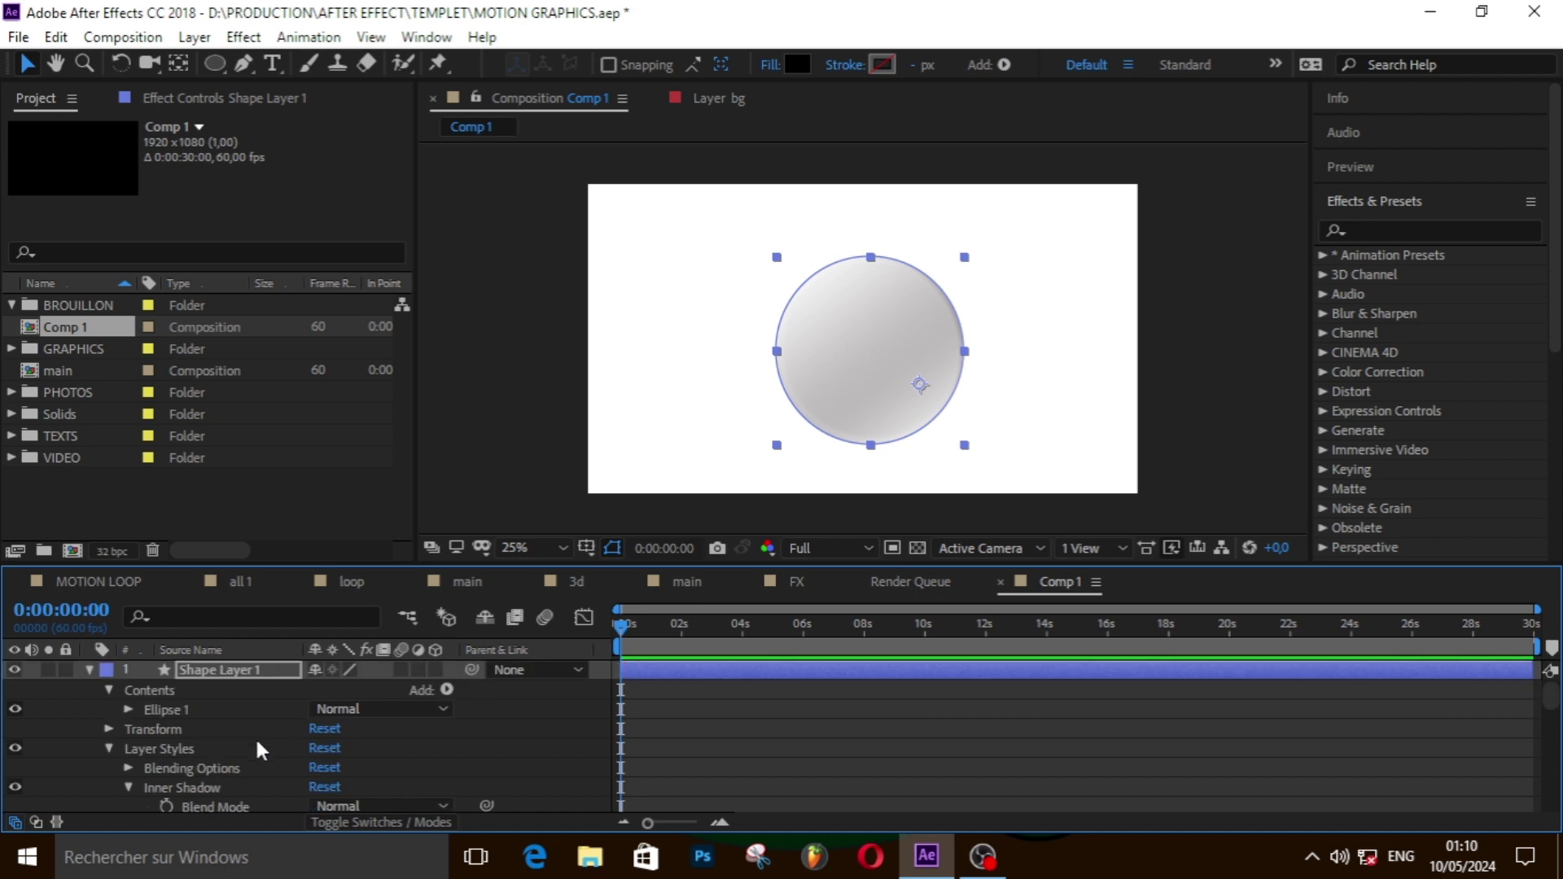
- Set the Satin opacity to 100 and size to 70, and switch Invert off
scroll(223, 746, "down", 1)
scroll(223, 746, "down", 2)
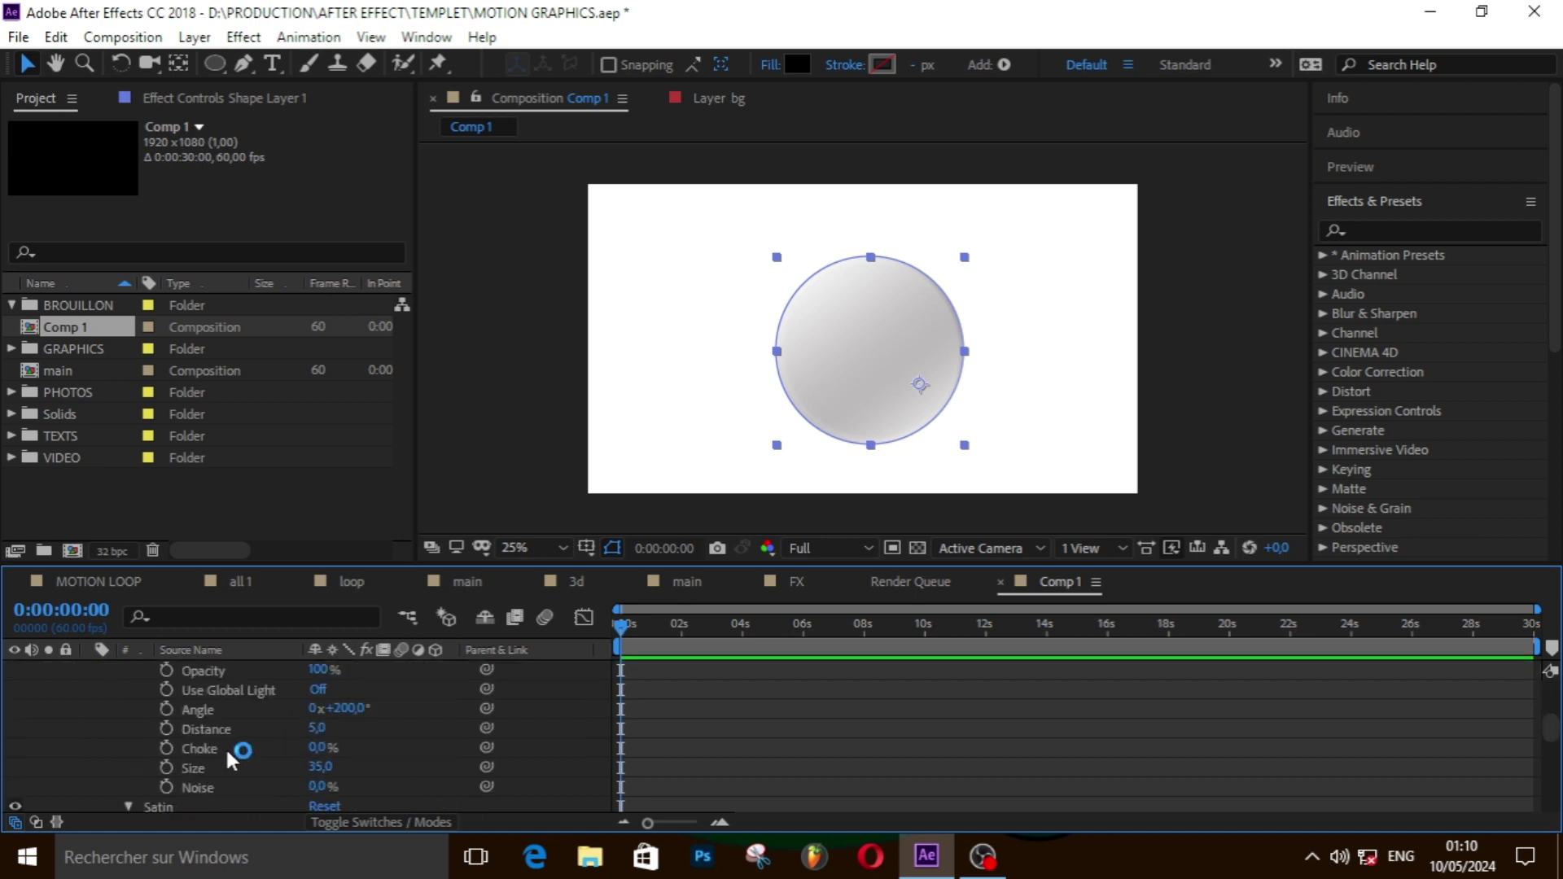
scroll(227, 746, "down", 1)
scroll(261, 747, "down", 1)
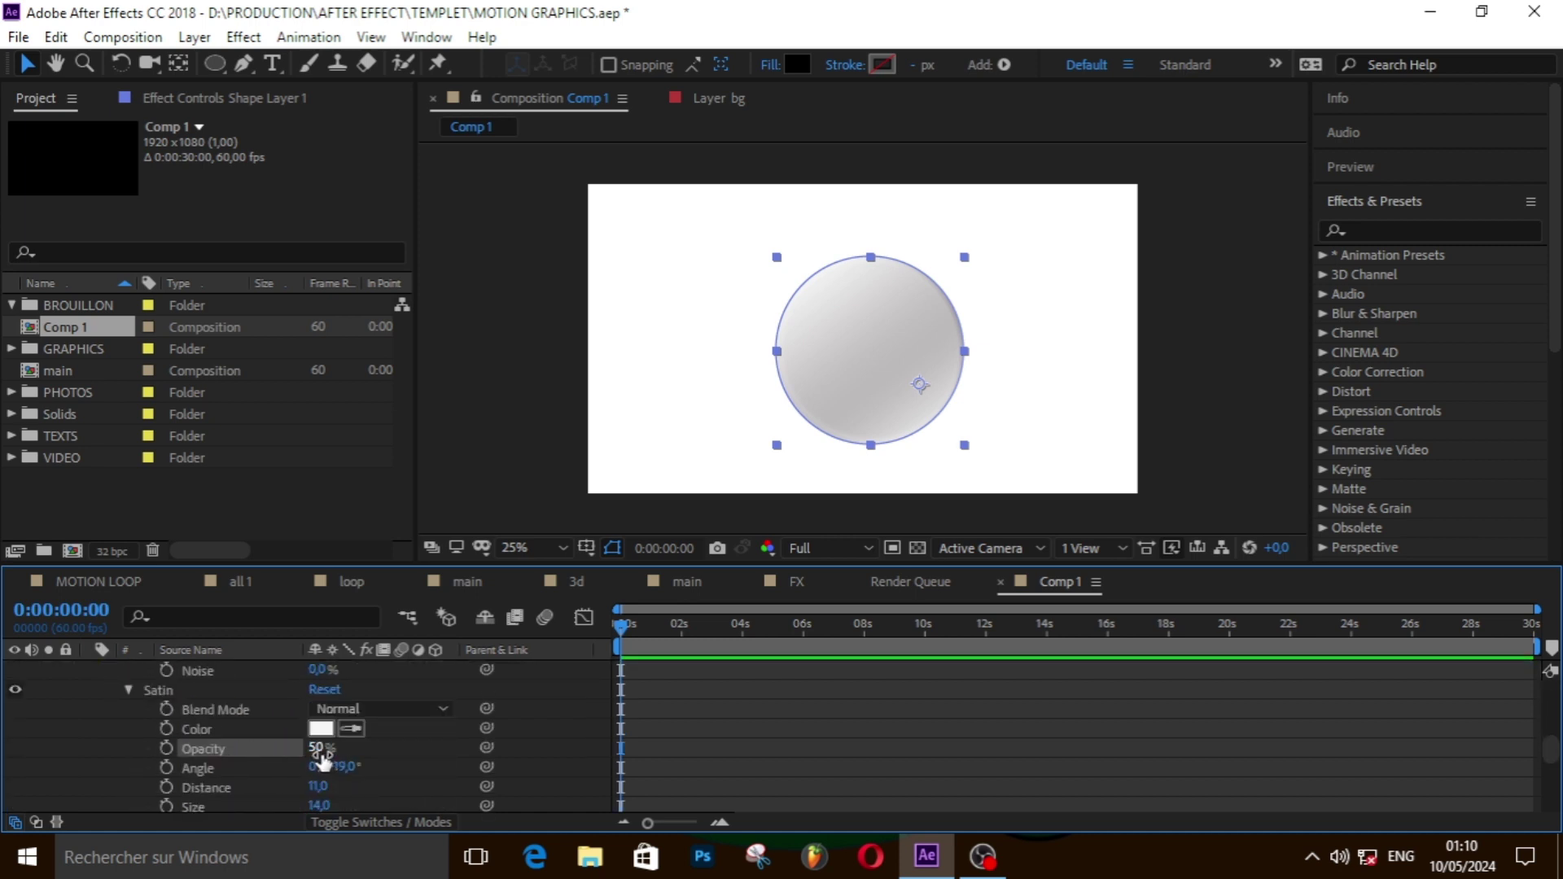
left_click(317, 748)
type("100")
left_click(404, 739)
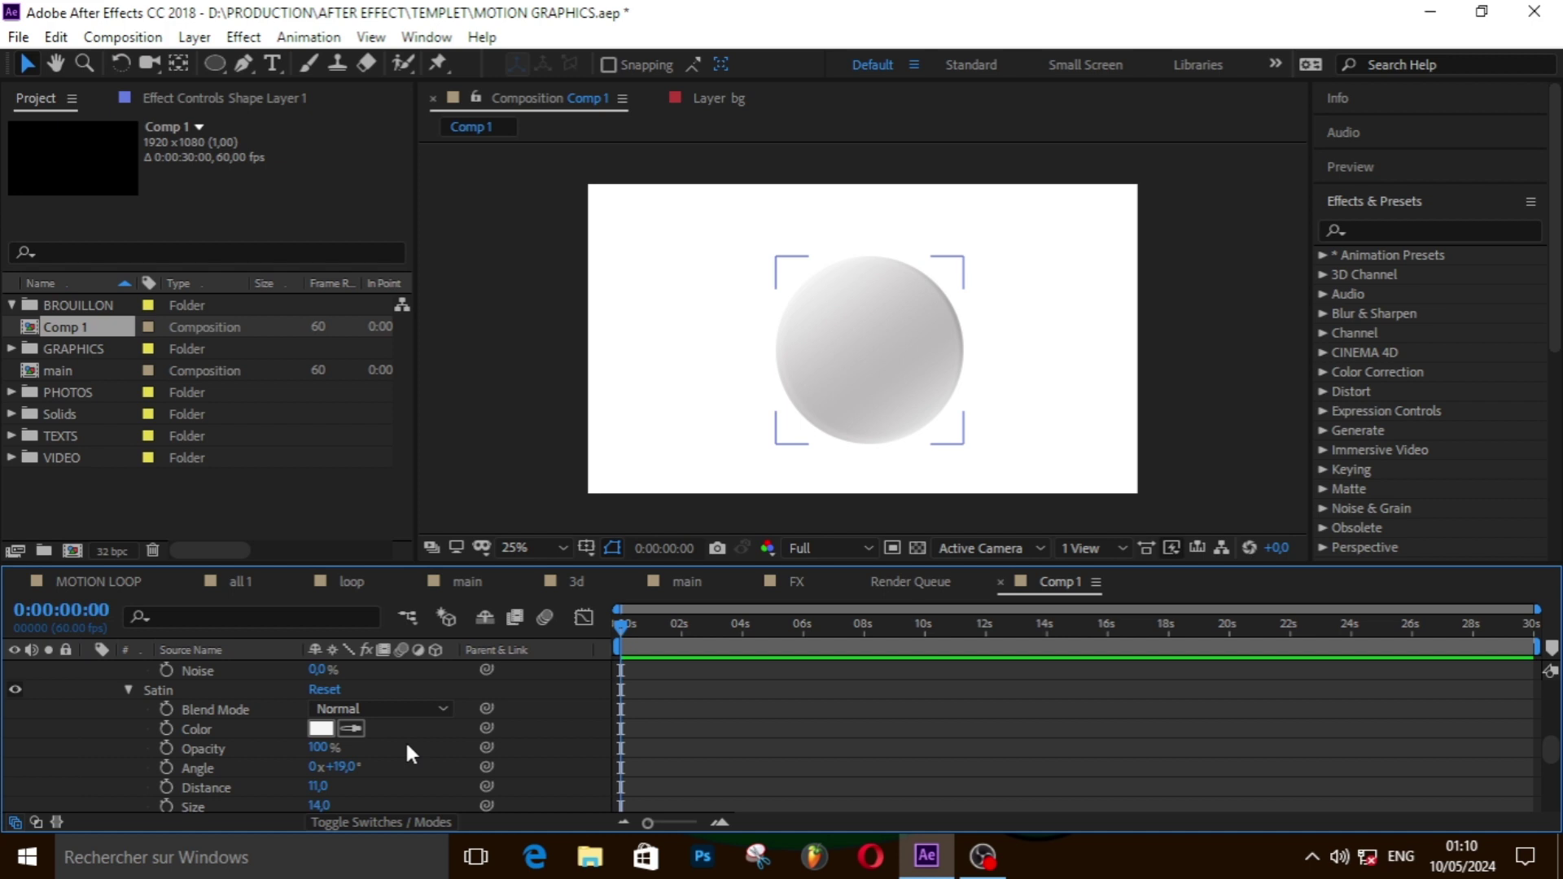
scroll(407, 745, "down", 1)
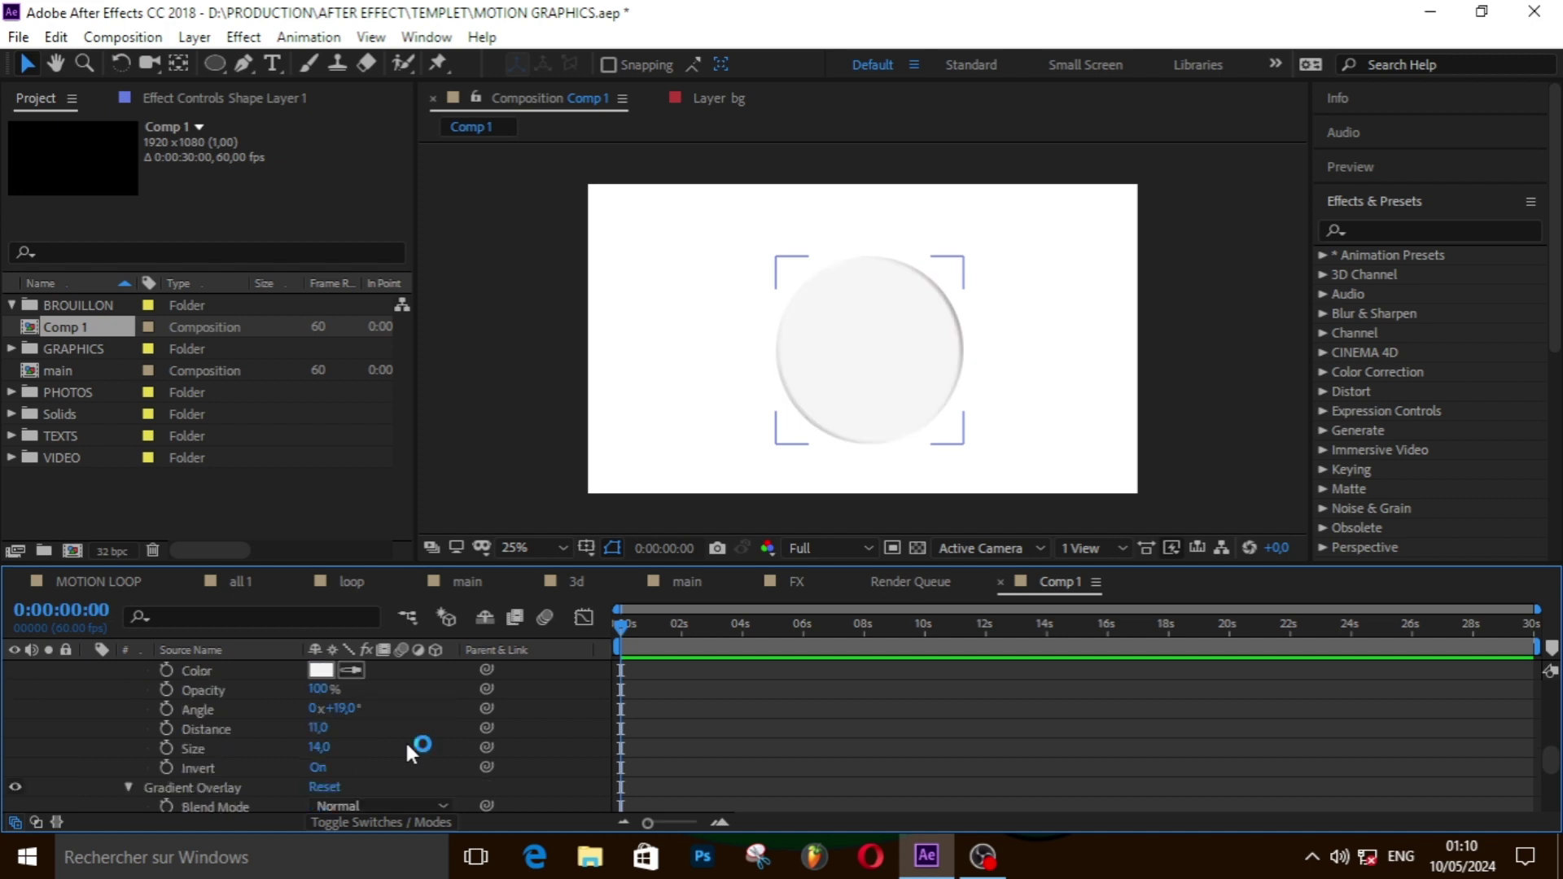
left_click(319, 747)
type("70")
key("Return")
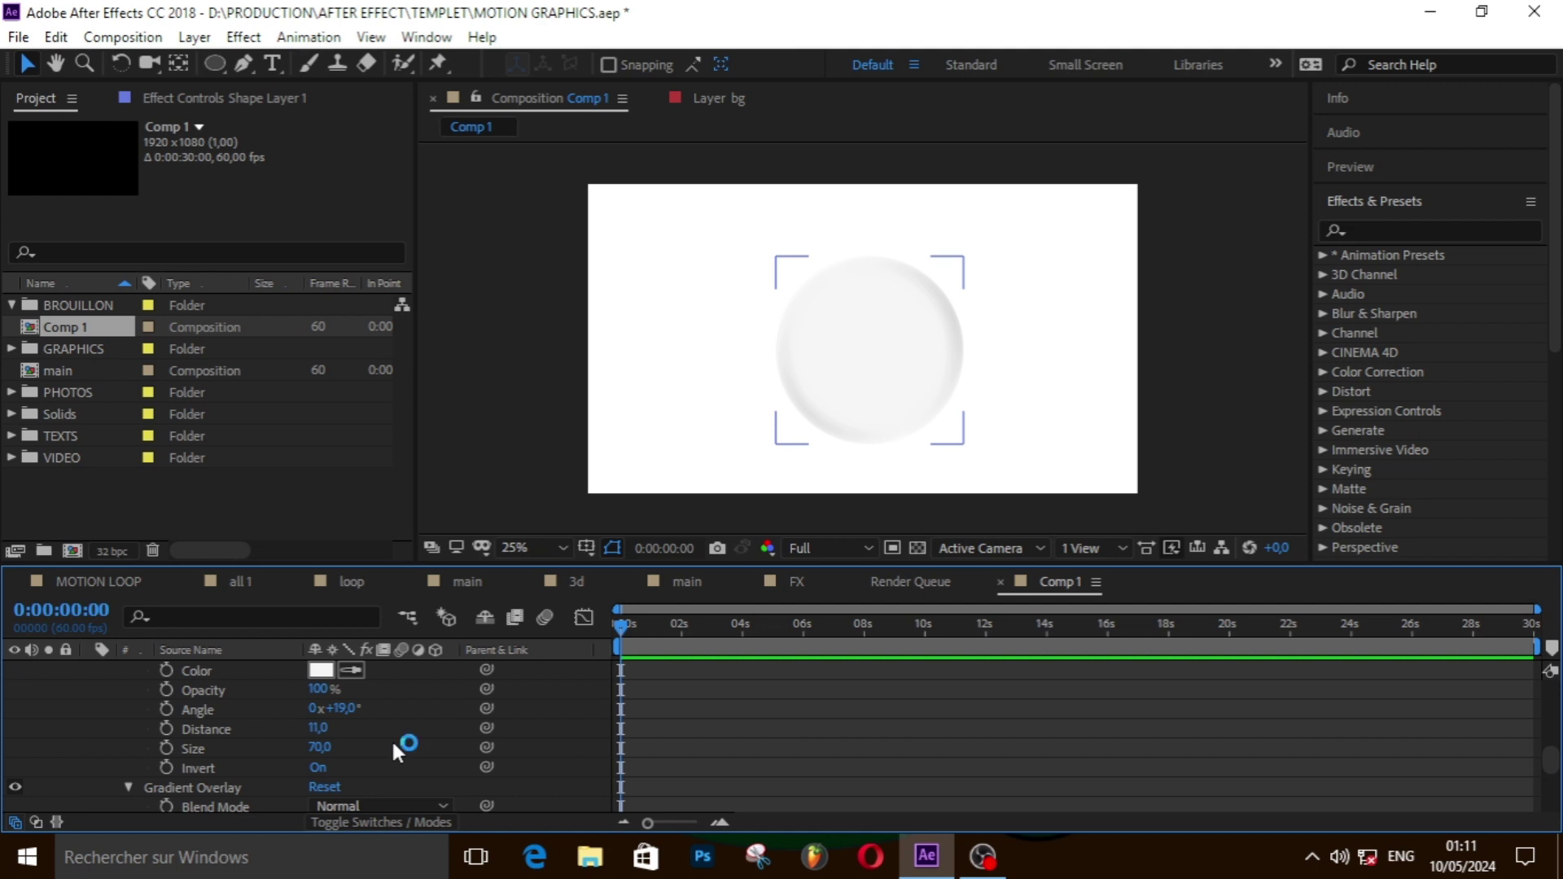
left_click(320, 769)
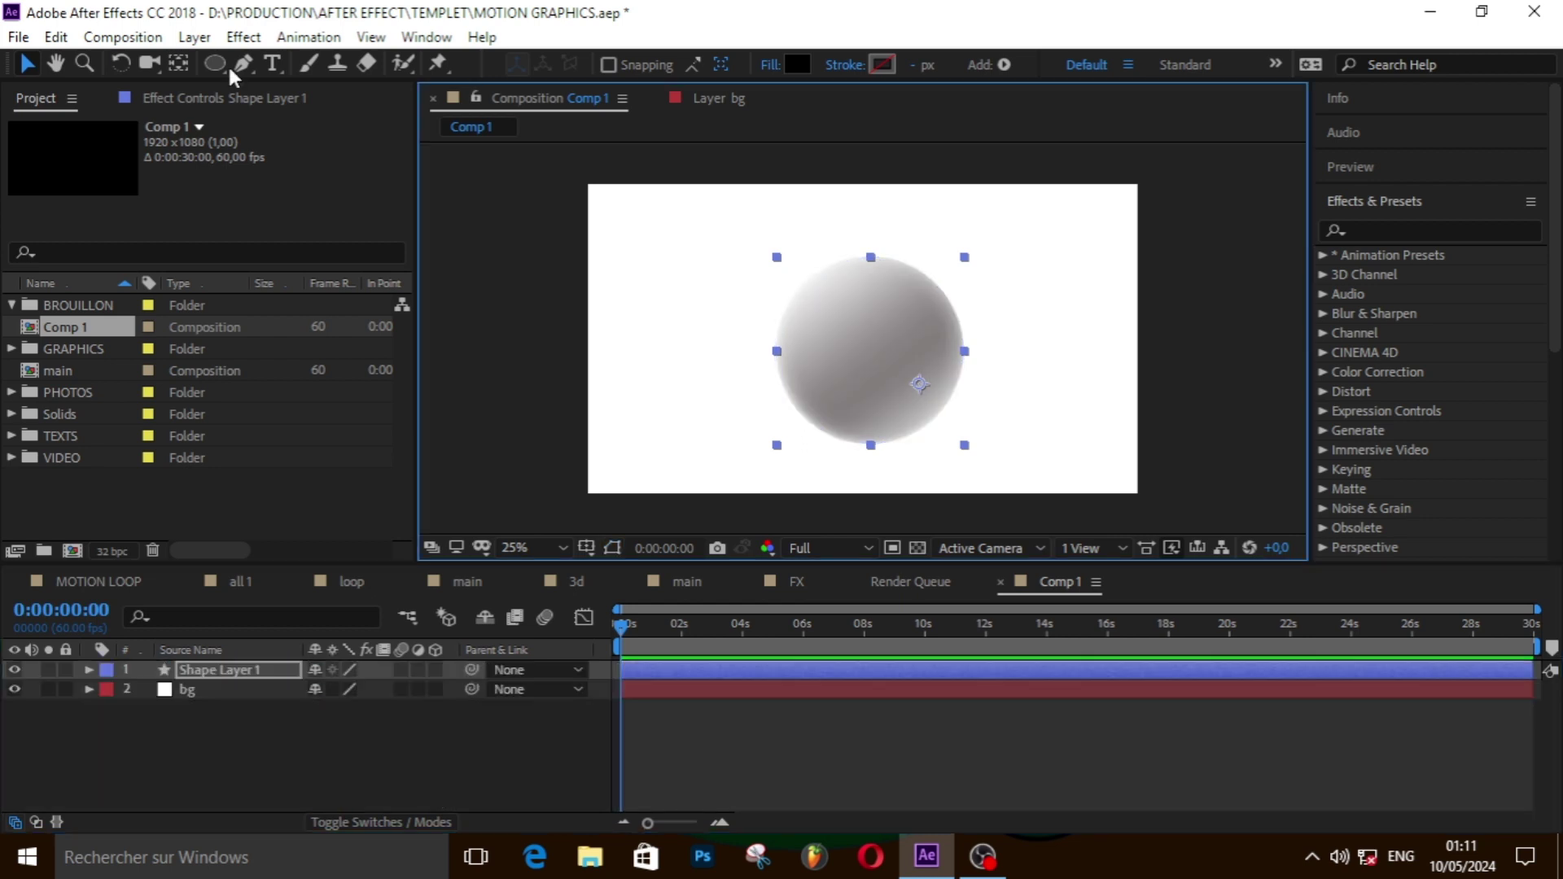
- Pre-compose the shaded circle shape layer into a new composition named fx, moving all attributes
left_click(201, 40)
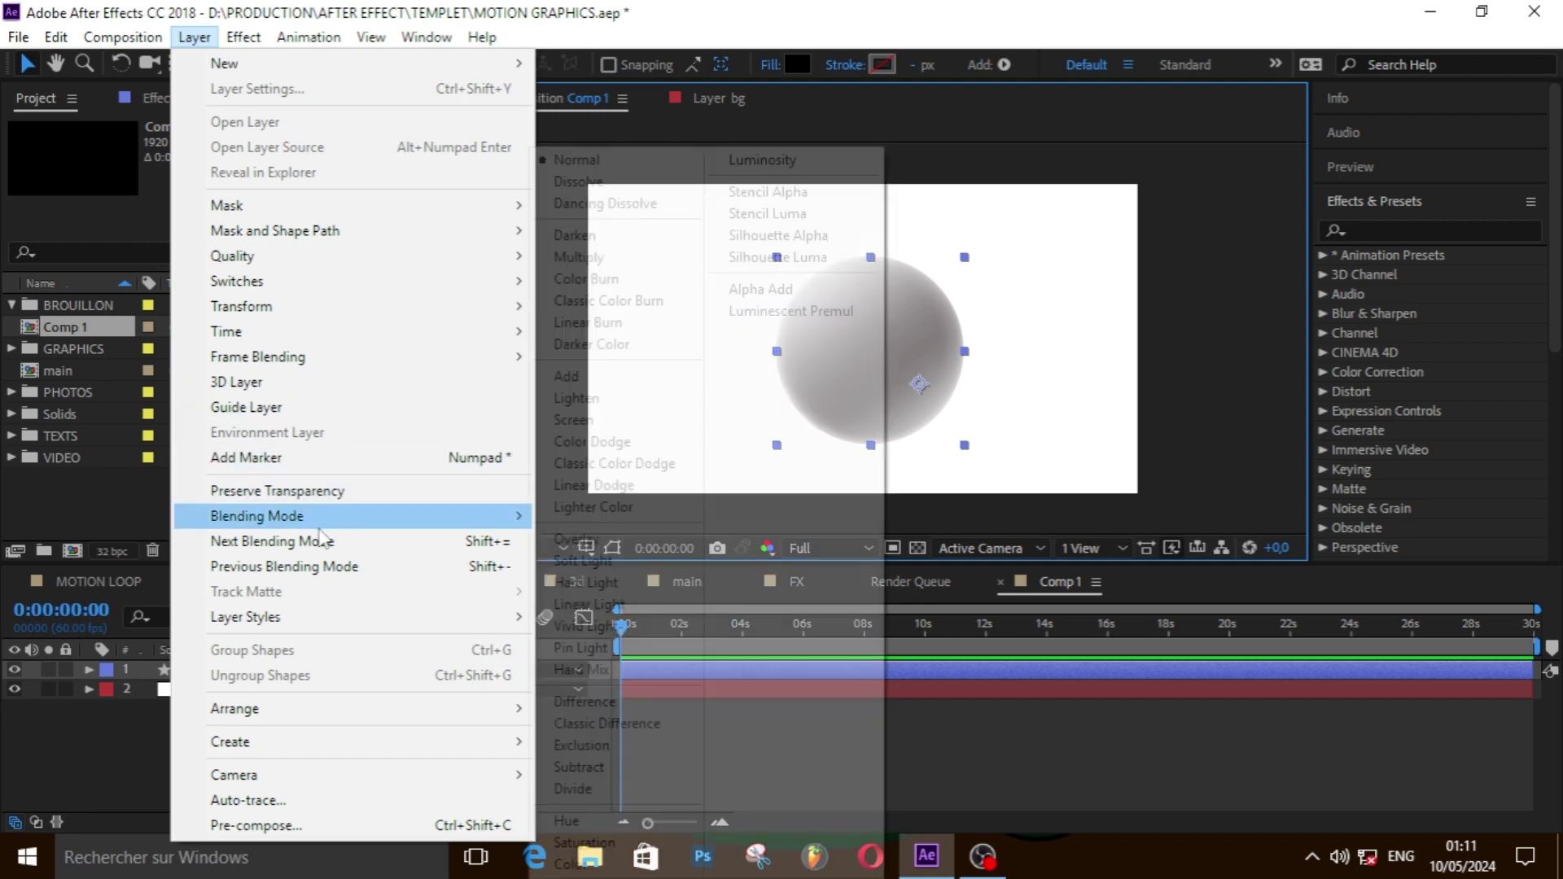
left_click(277, 829)
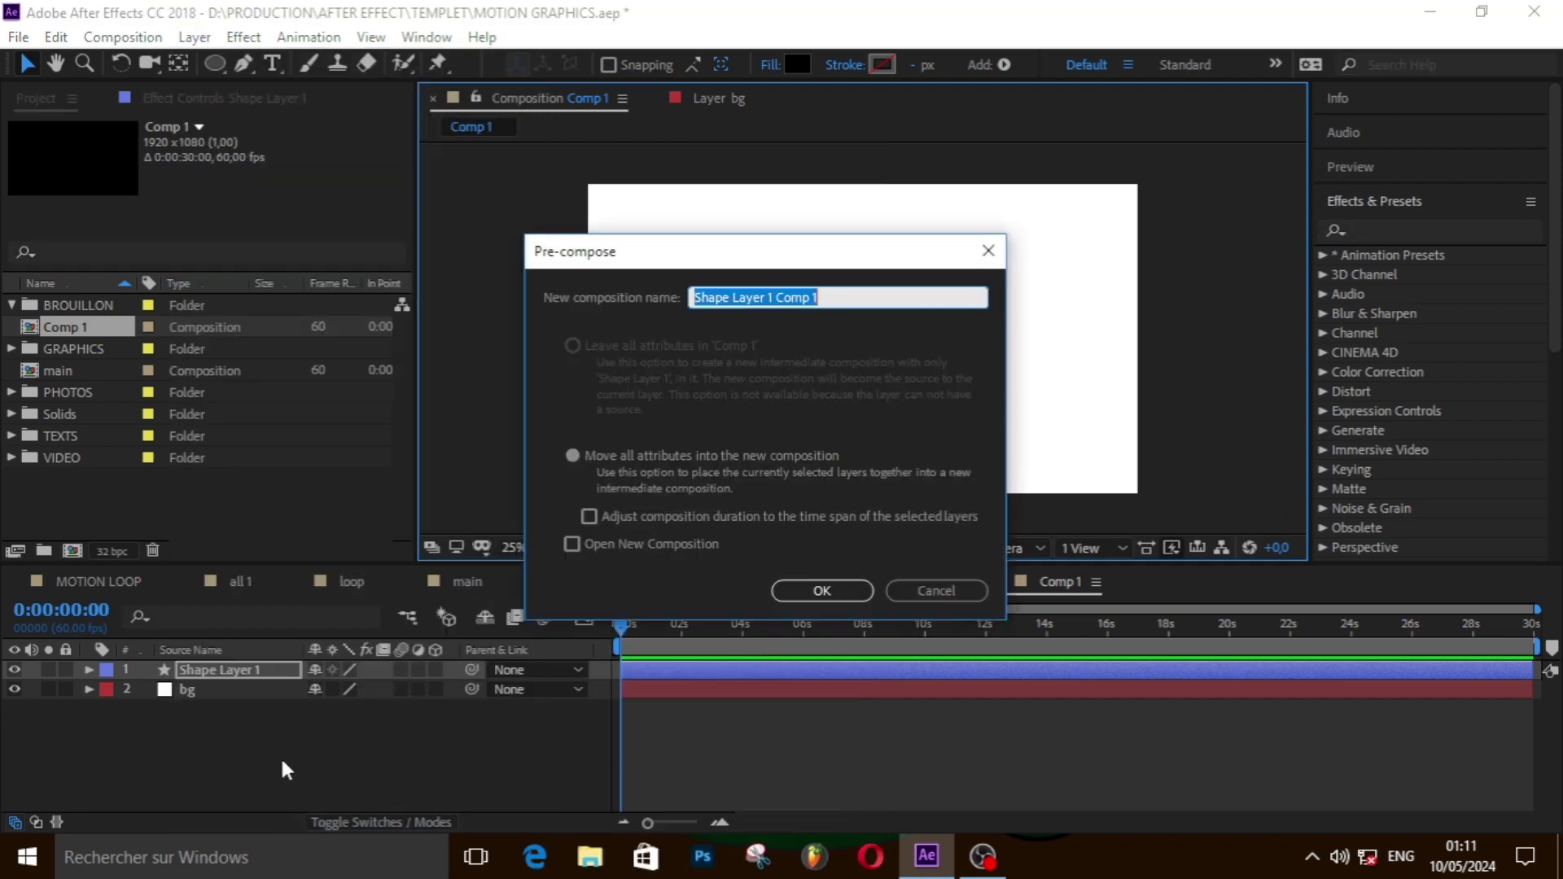
type("fx")
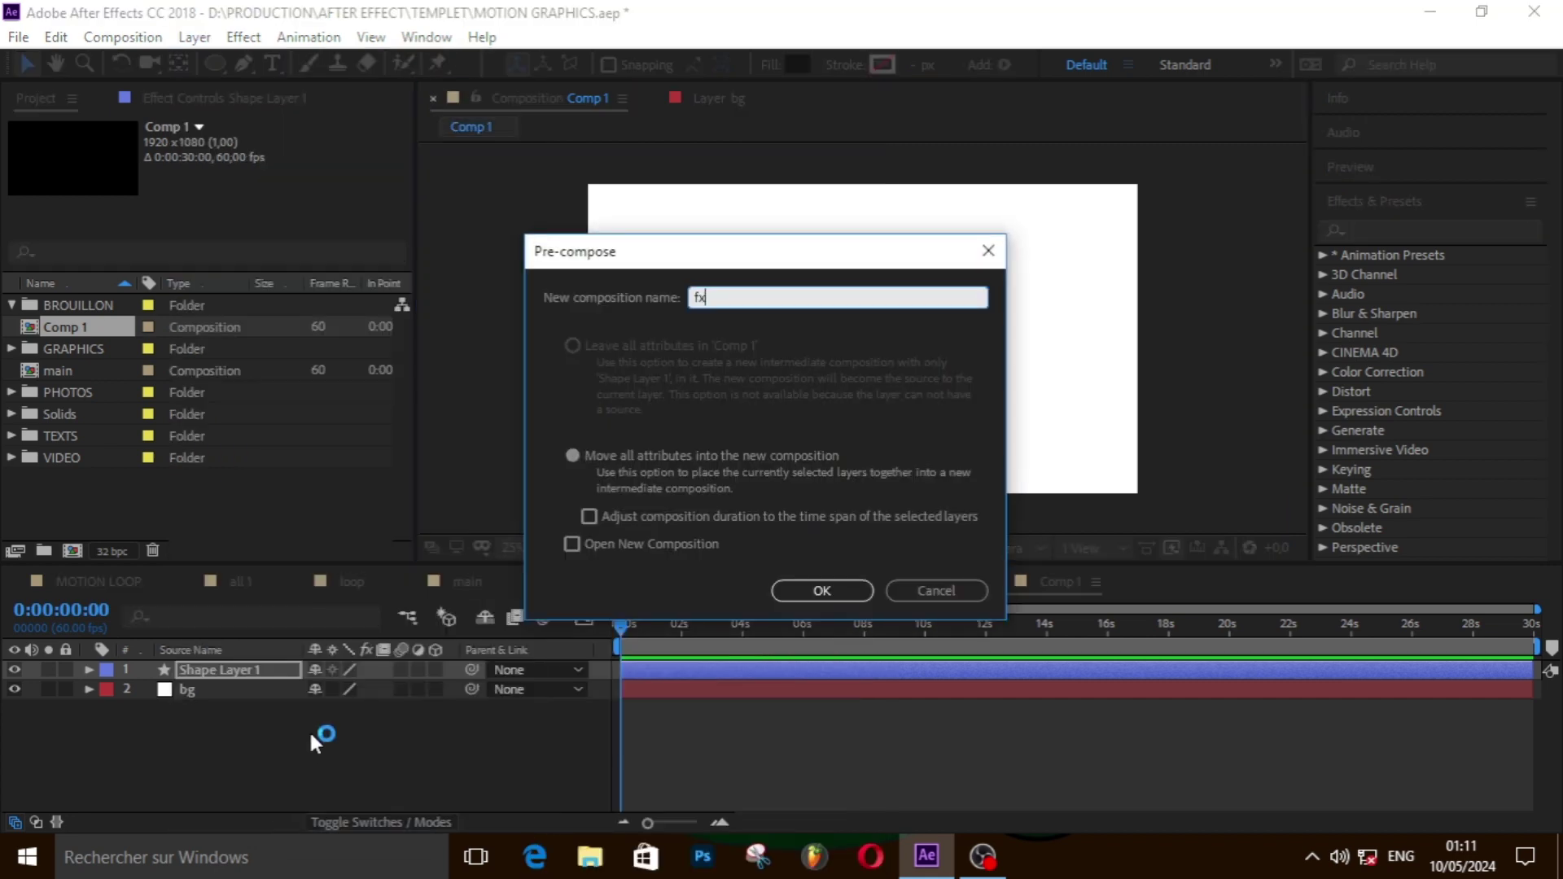
left_click(788, 593)
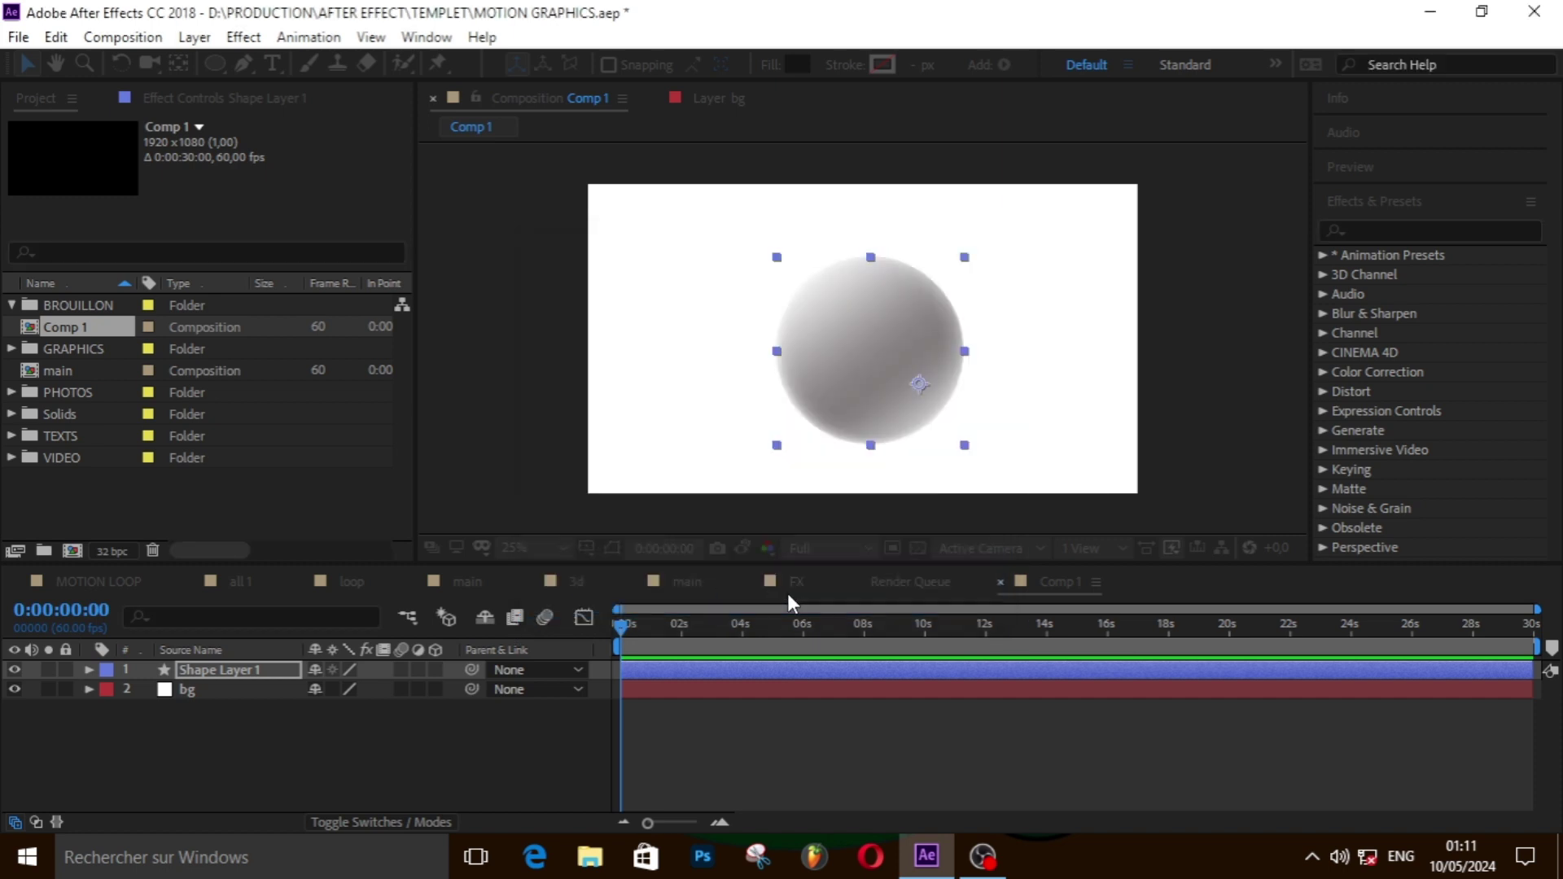
- Apply Drop Shadow to the fx layer and set its shadow colour to near-white F8F8F8
left_click(1374, 231)
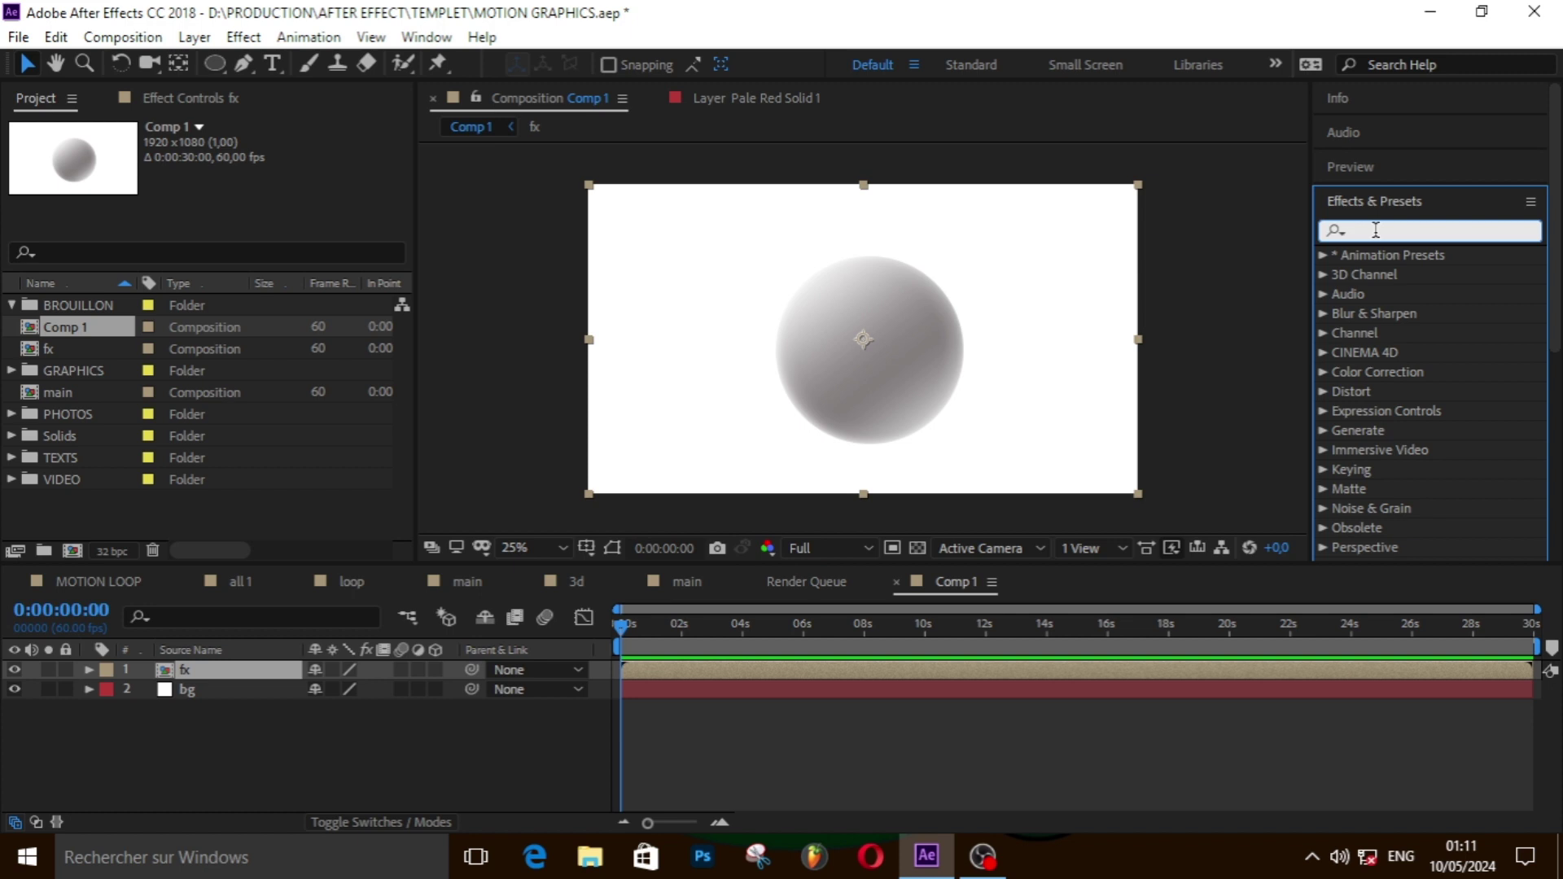
type("dro")
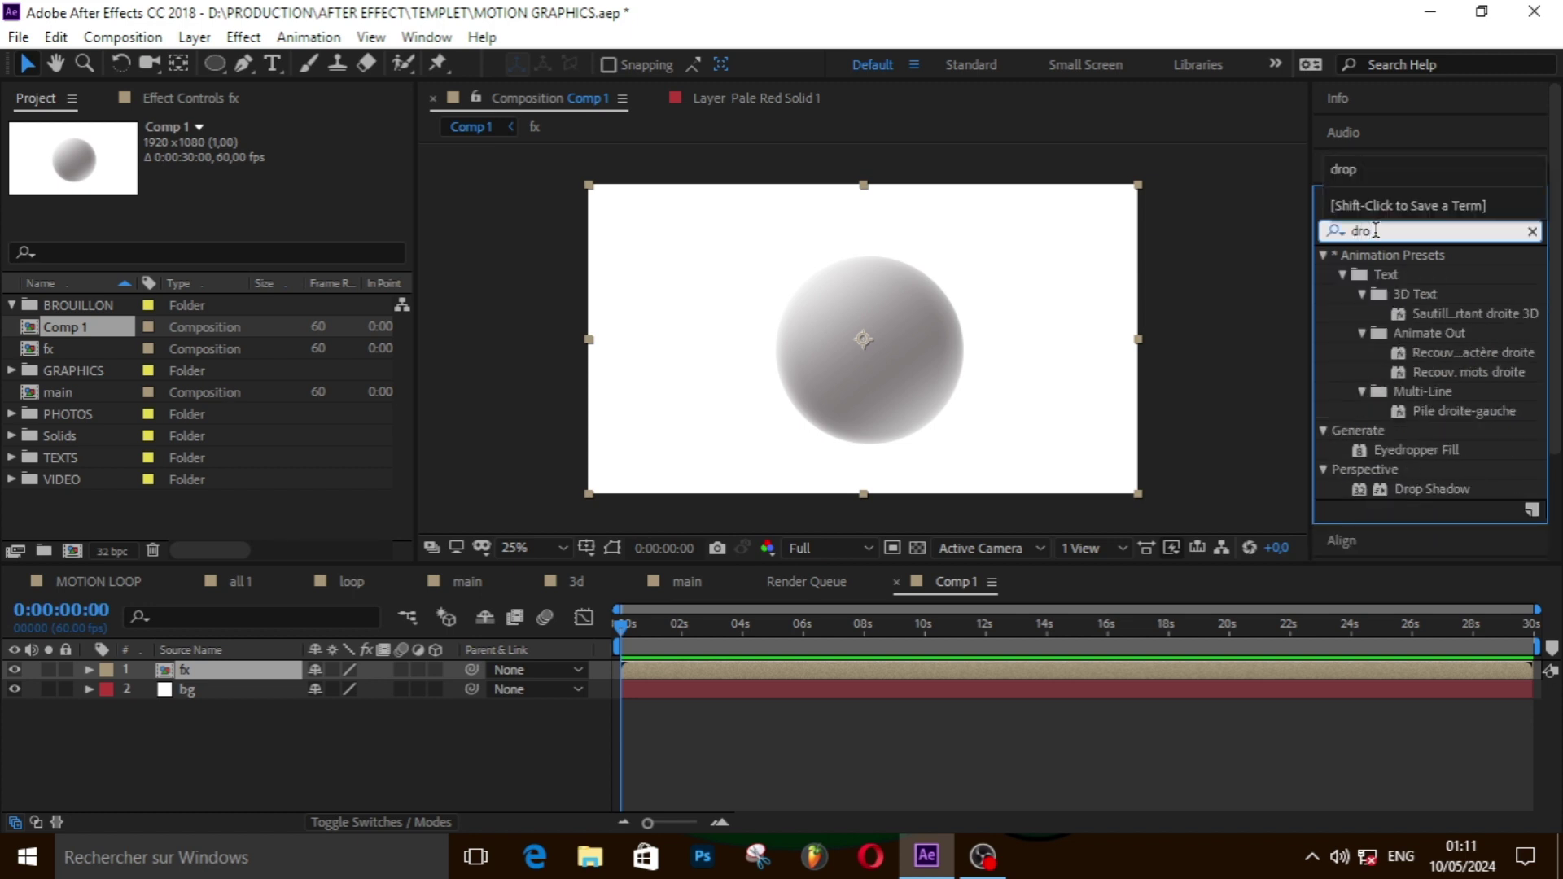
type("p")
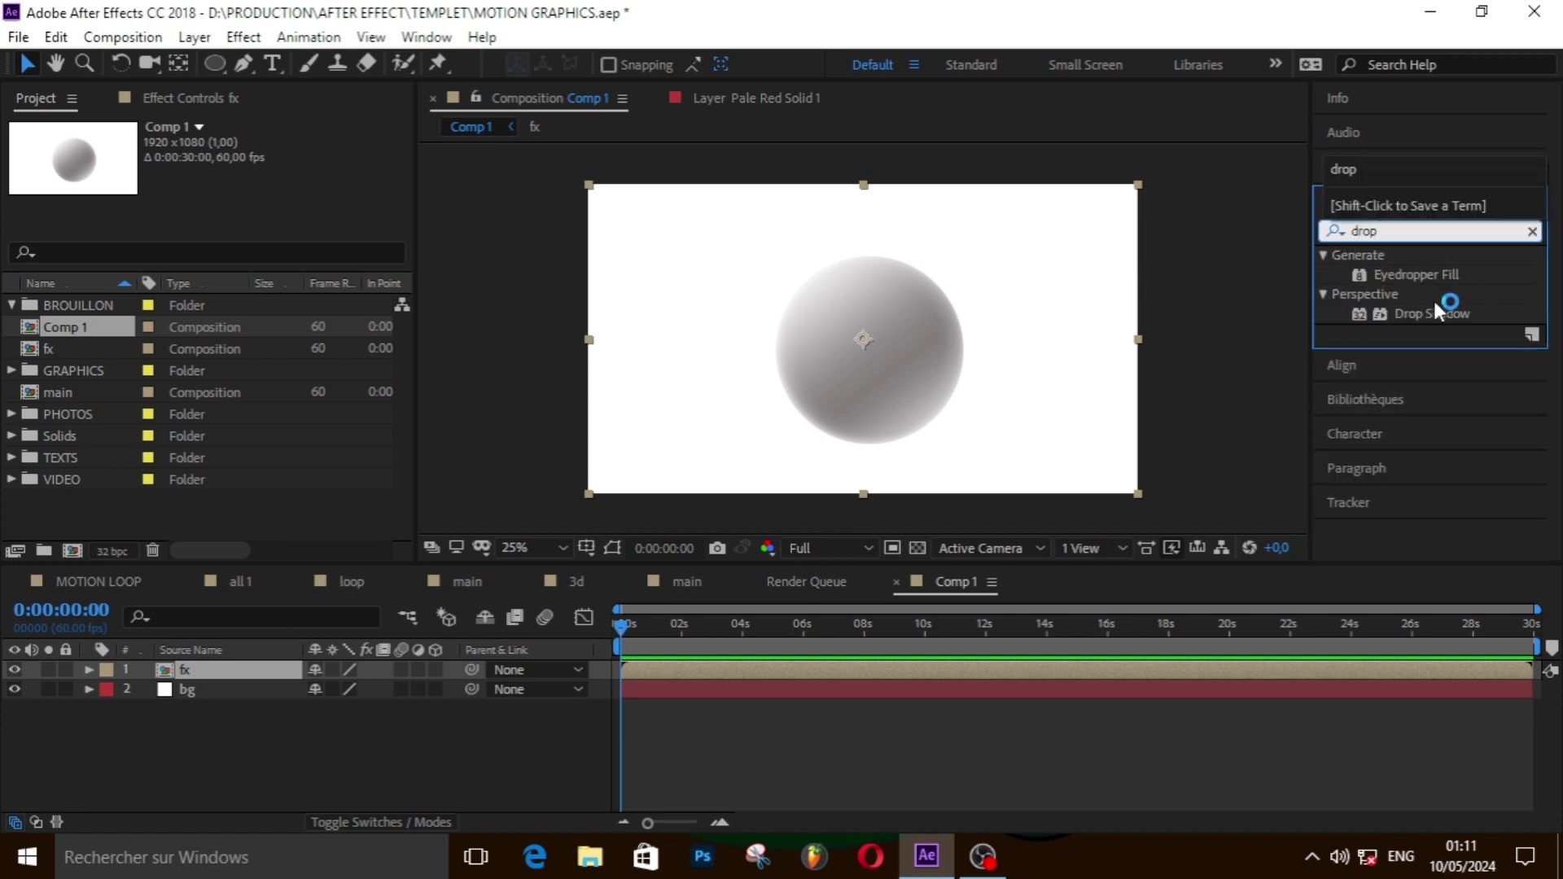
mouse_move(1434, 314)
left_mouse_down()
mouse_move(674, 584)
mouse_move(250, 676)
mouse_move(246, 662)
left_mouse_up()
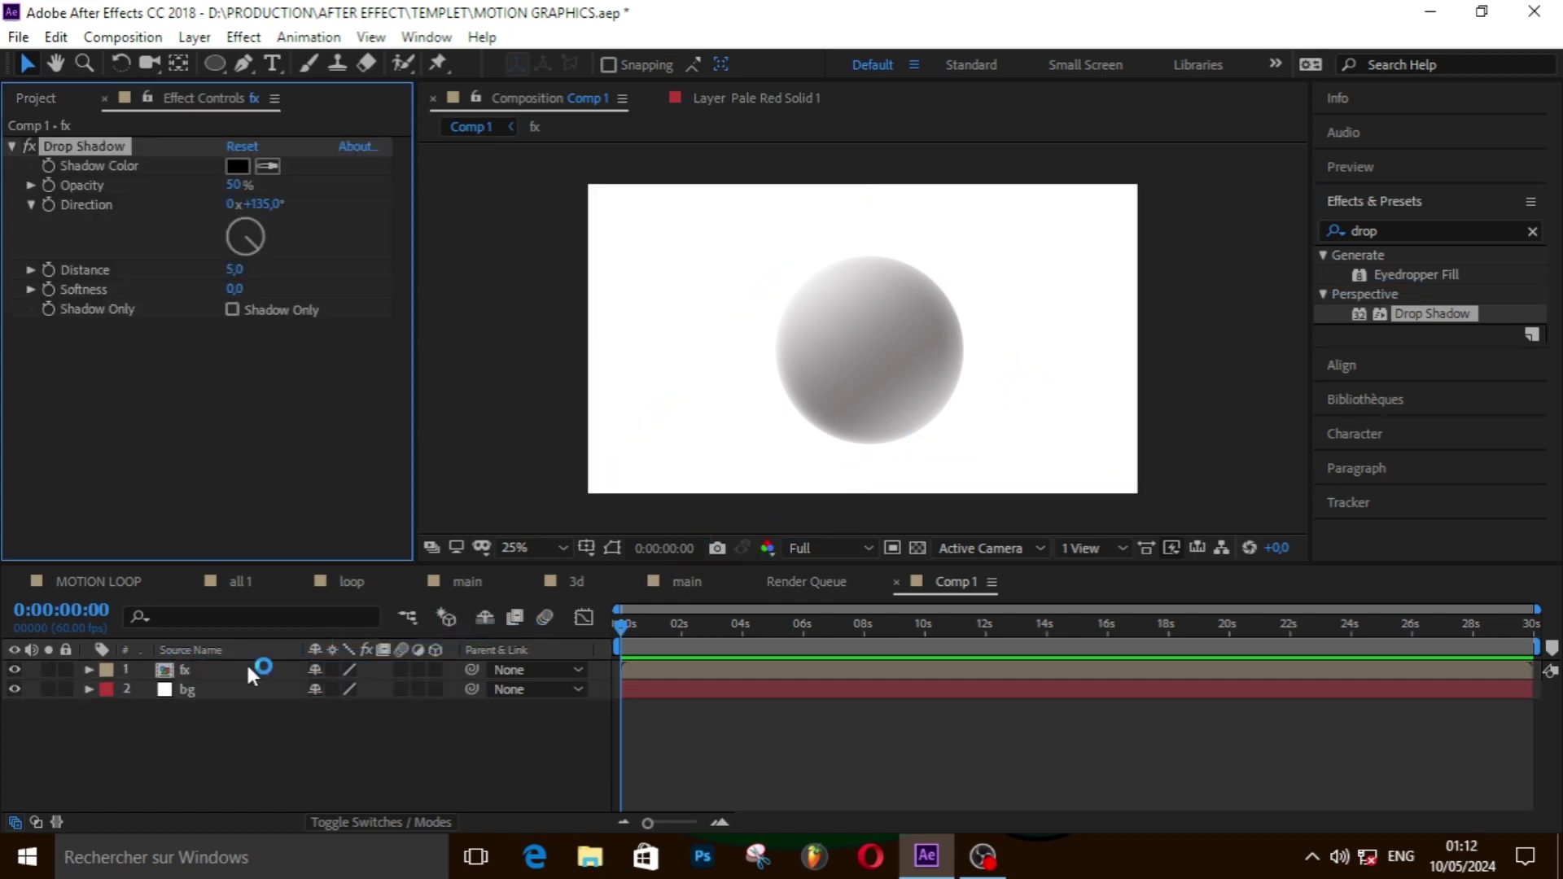
left_click(236, 165)
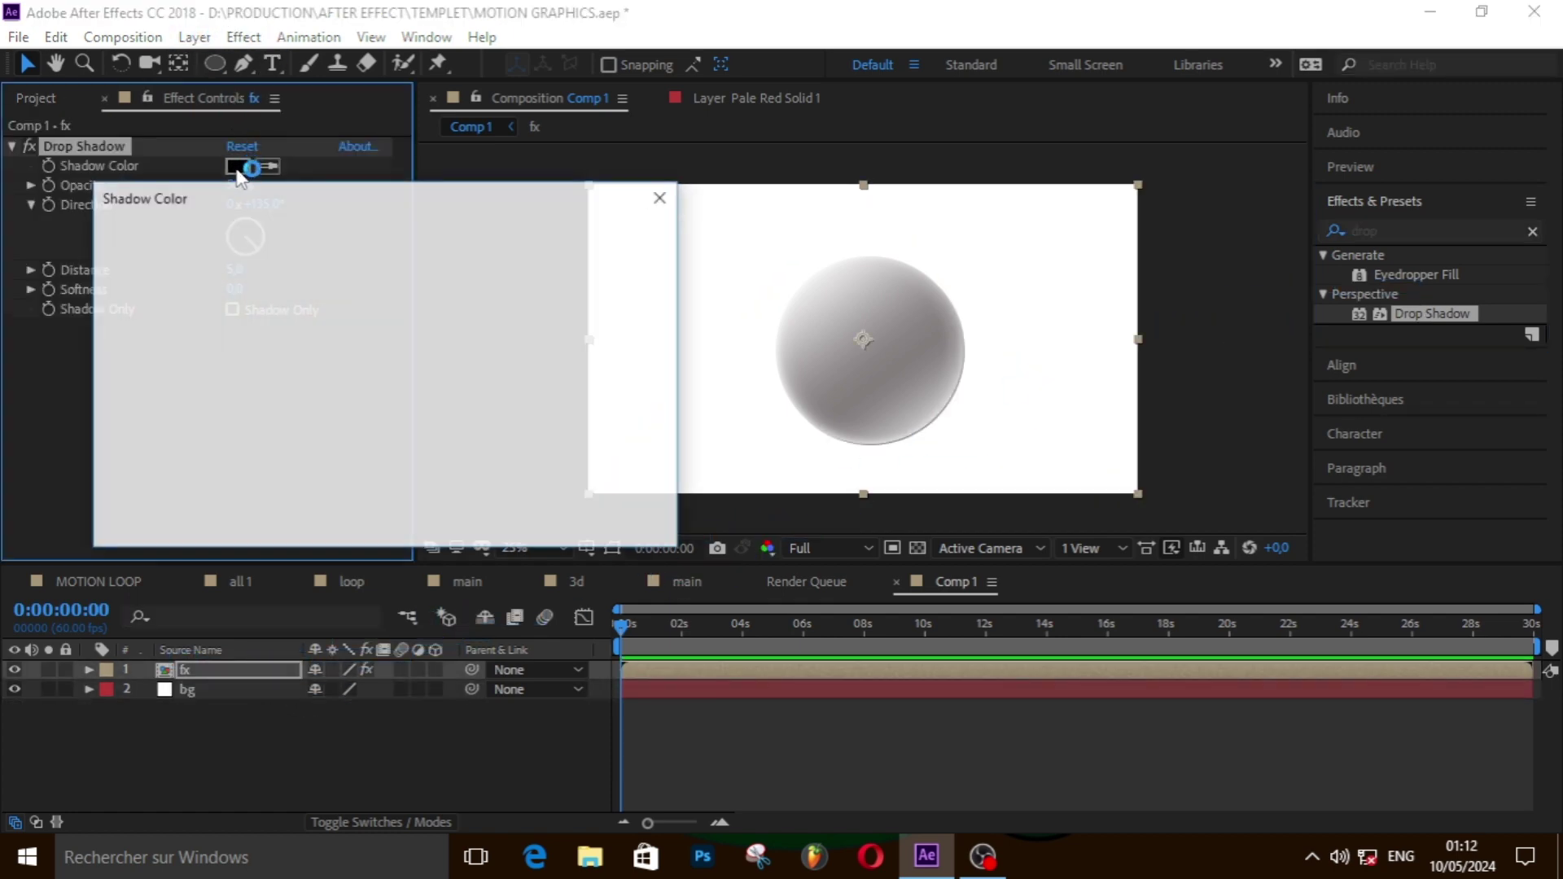
left_click(157, 289)
left_click_drag(158, 289, 90, 245)
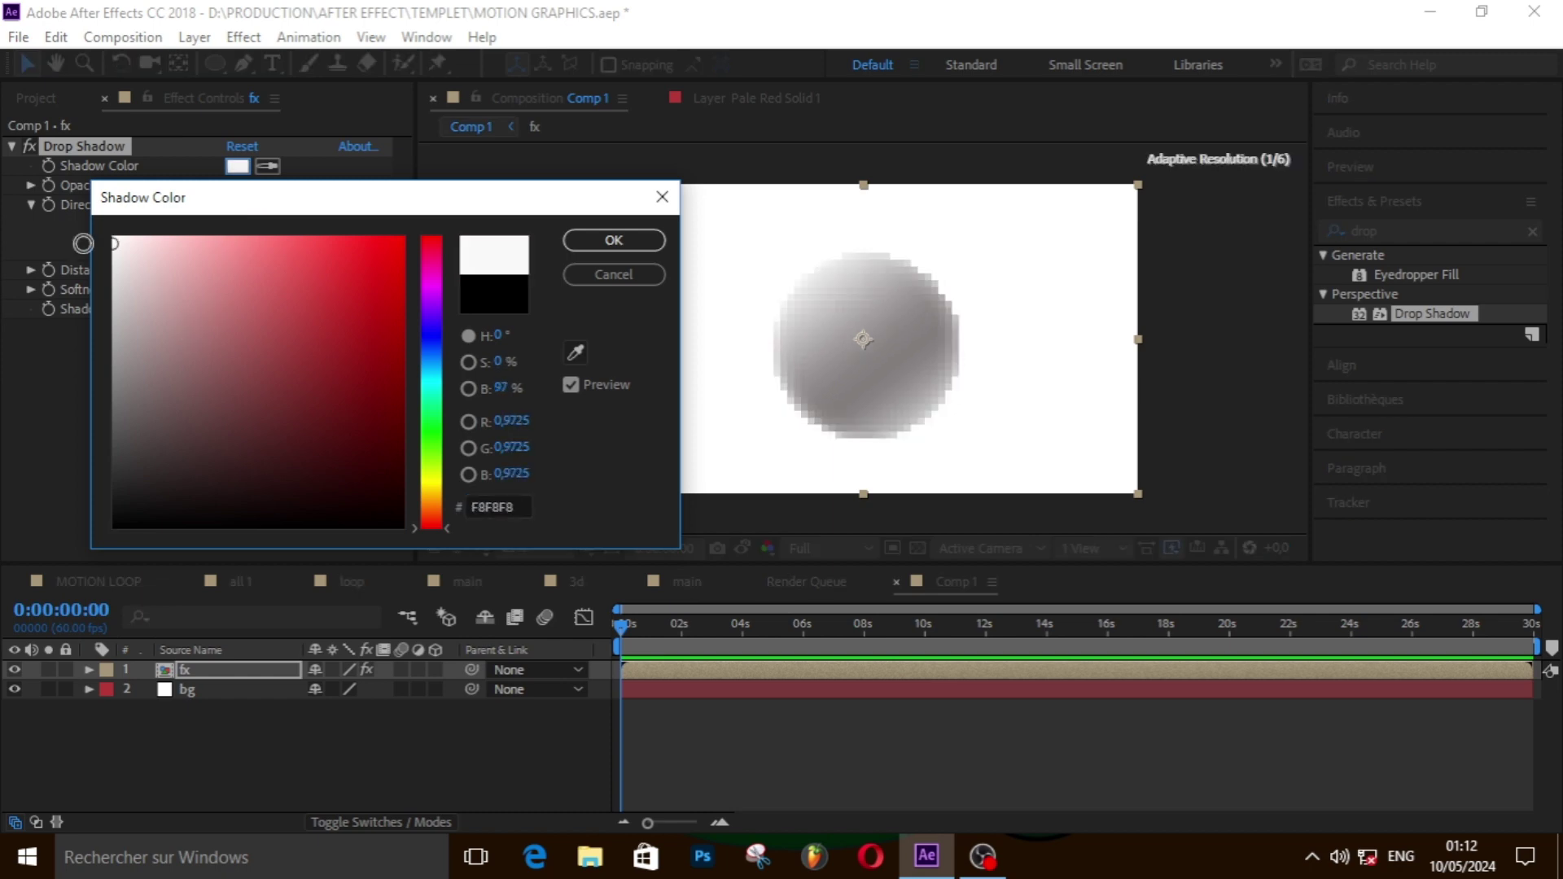
left_click(641, 242)
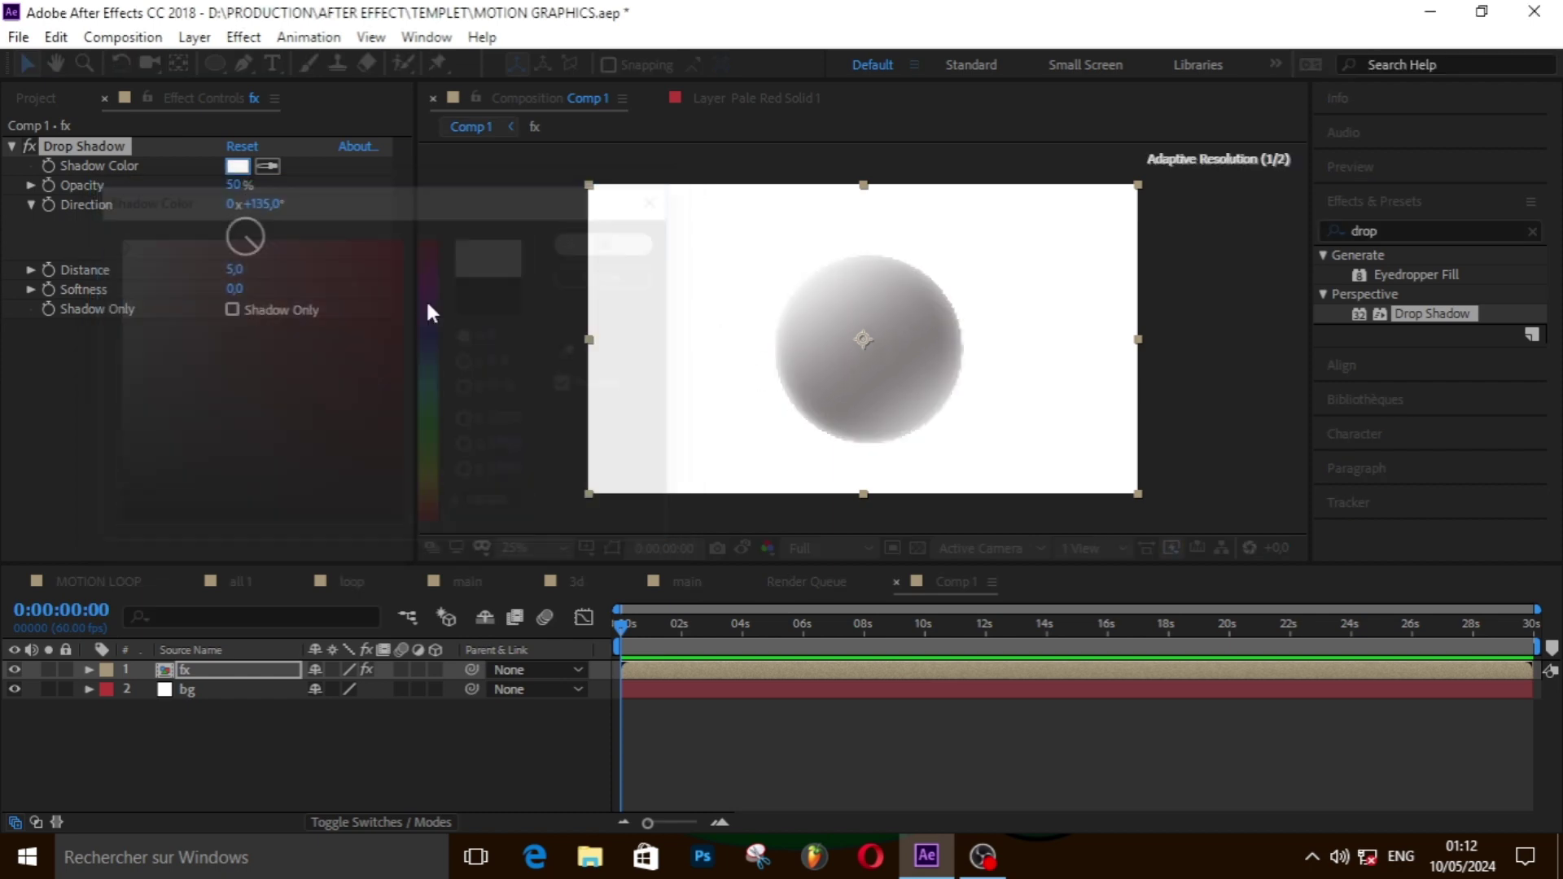
- Set the drop shadow distance to 2
left_click(234, 268)
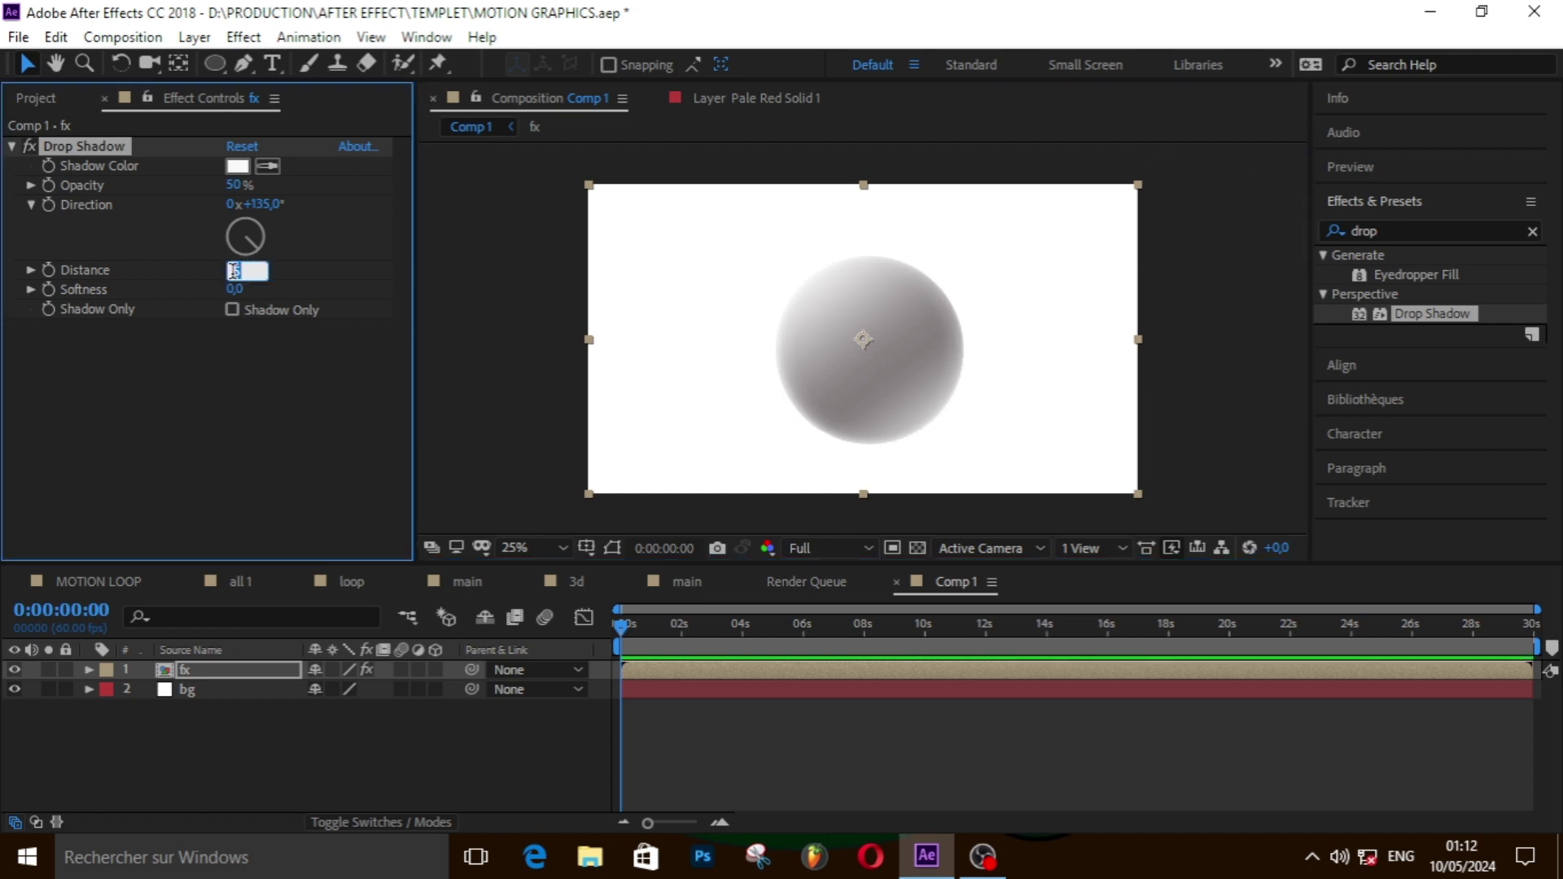
key("Return")
left_click(235, 271)
type("25")
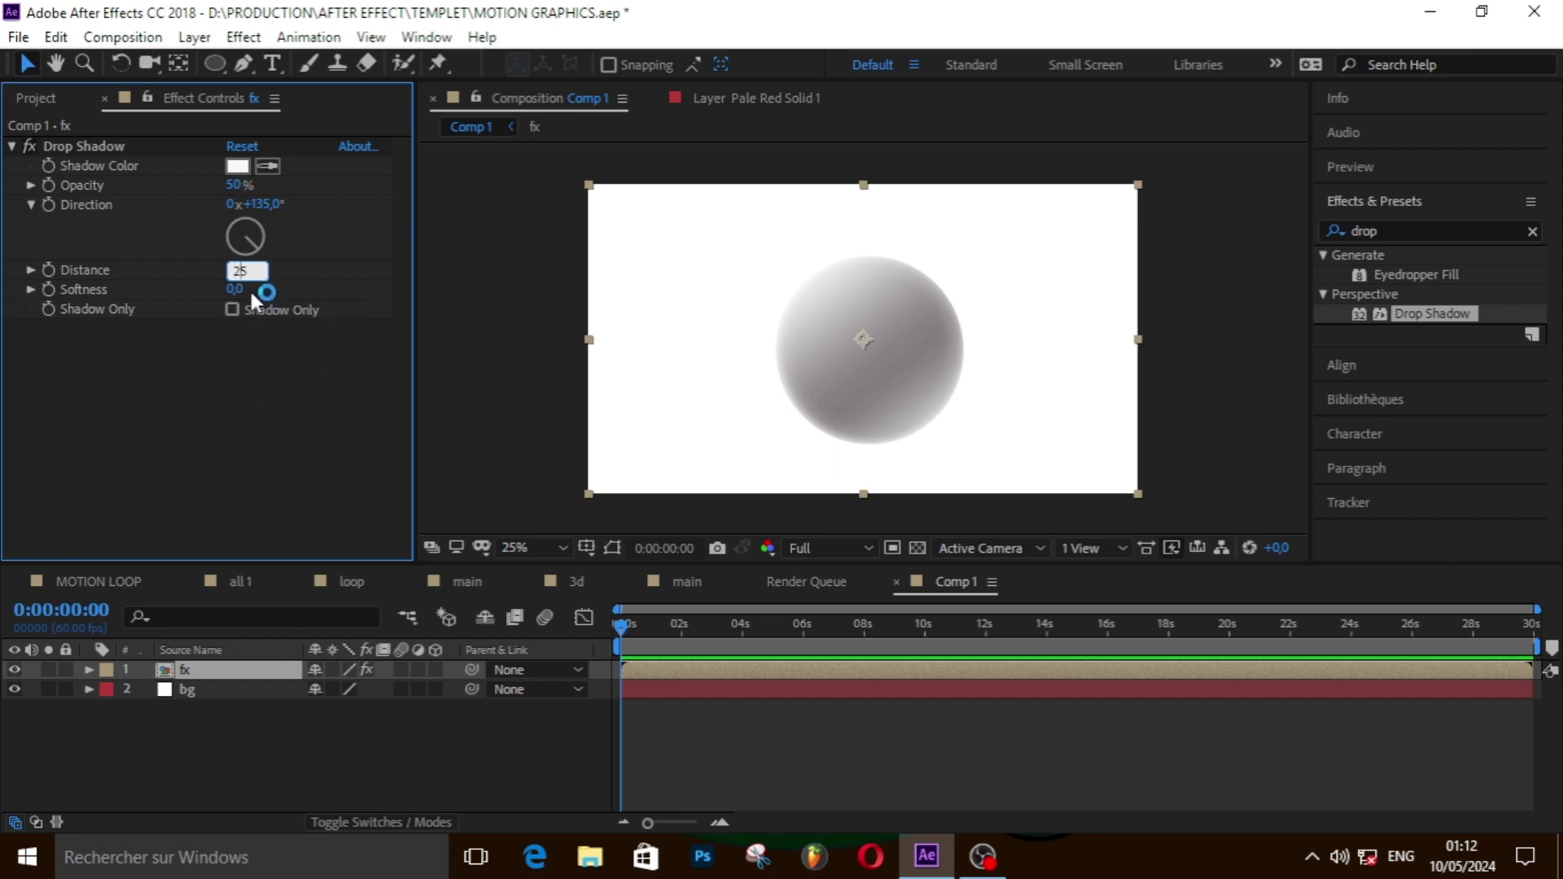
key("BackSpace")
left_click(256, 406)
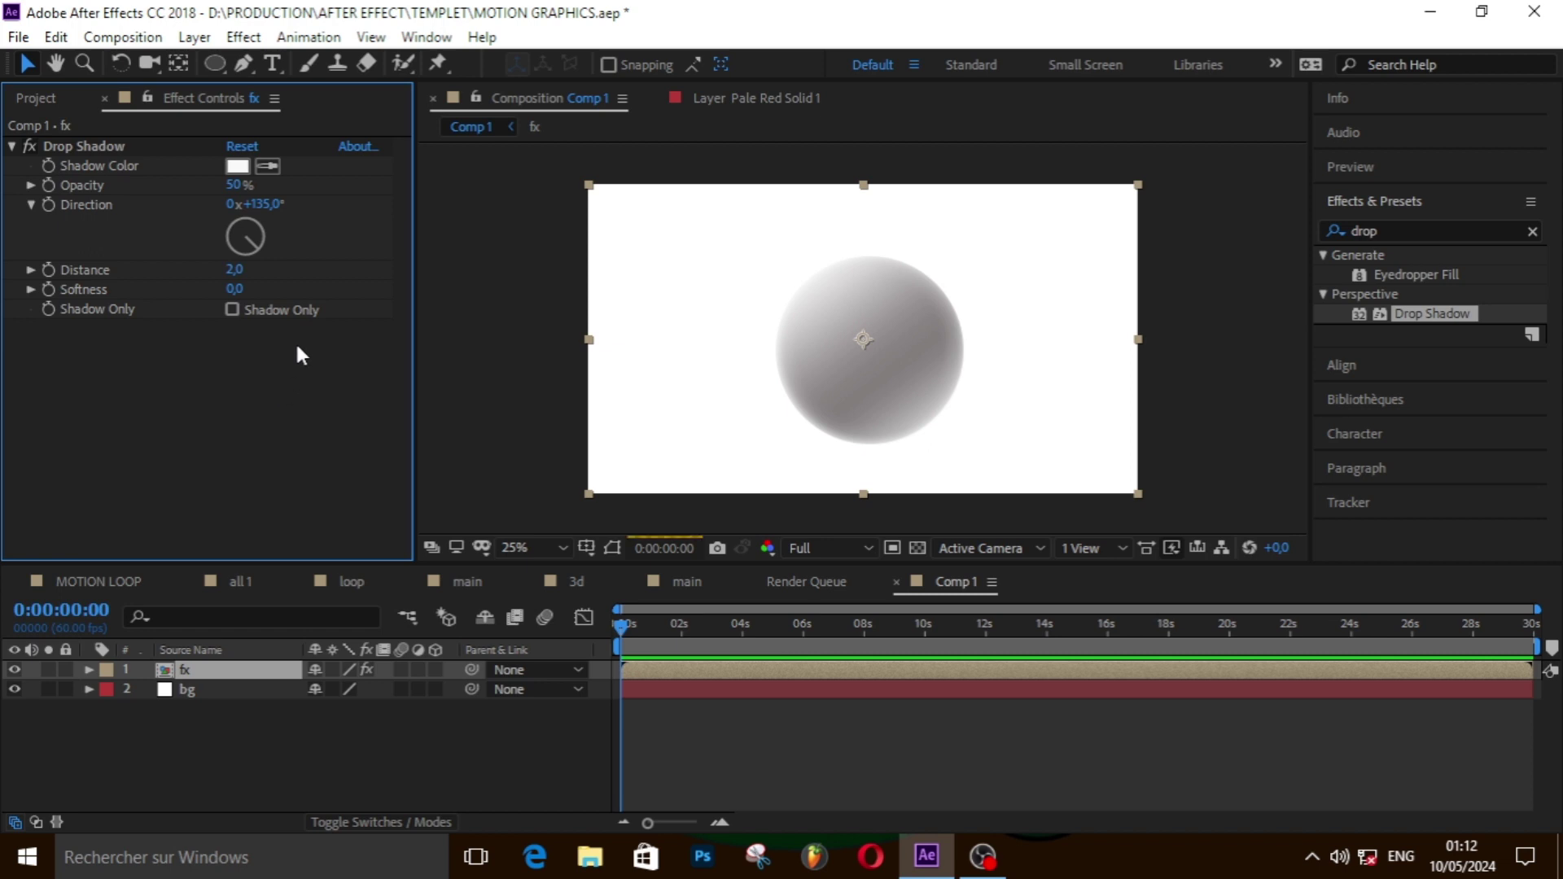
- Set the drop shadow opacity to 100% and its direction to 125°
left_click(233, 186)
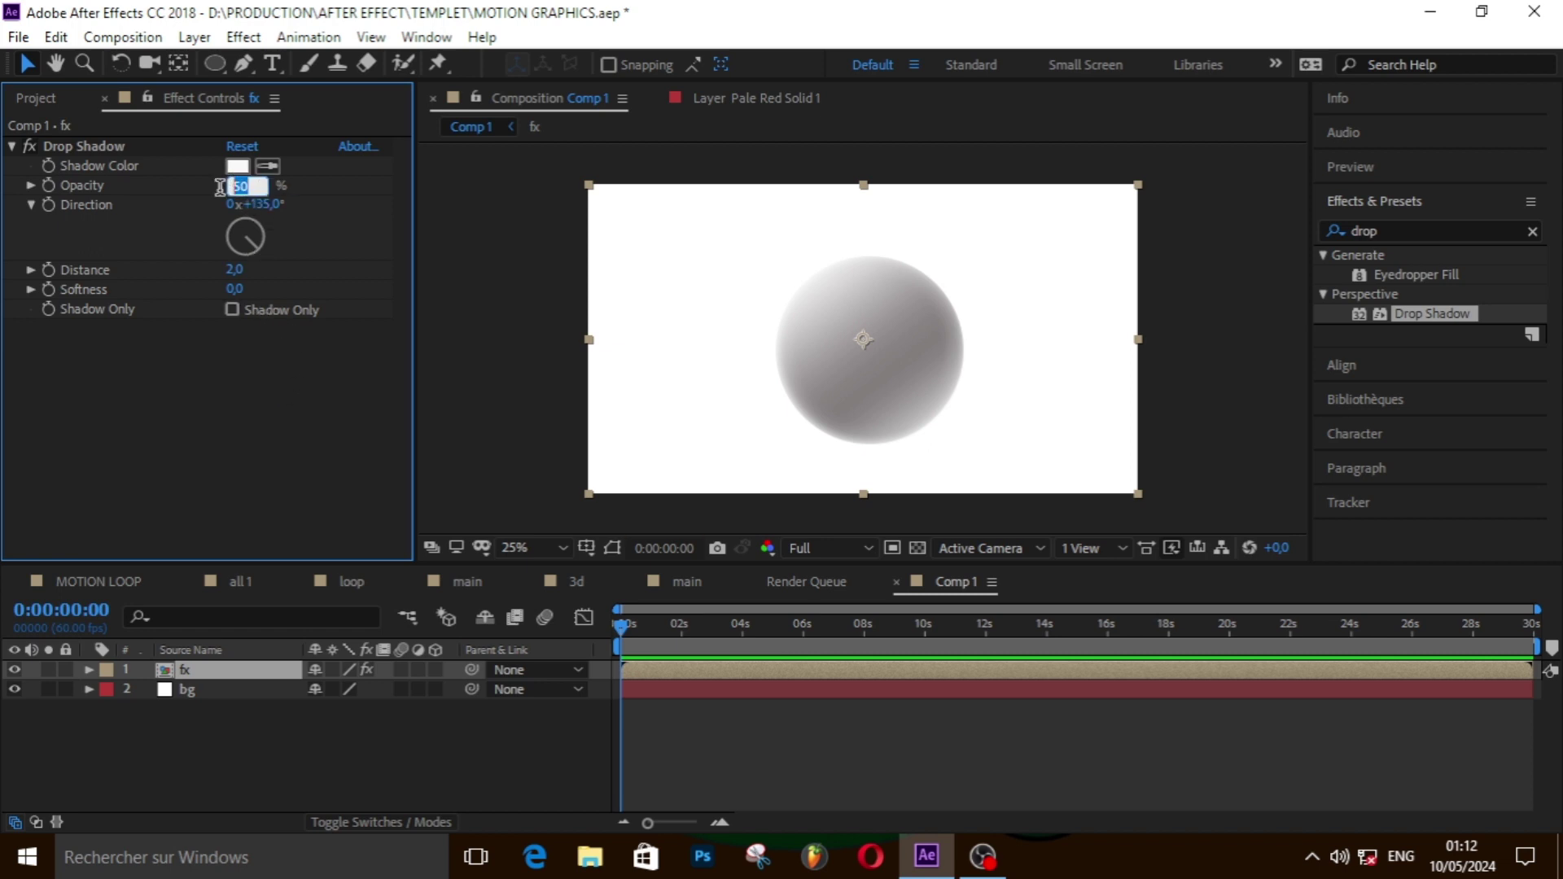
left_click(220, 199)
left_click(236, 186)
type("100")
left_click(224, 415)
left_click(264, 204)
type("1")
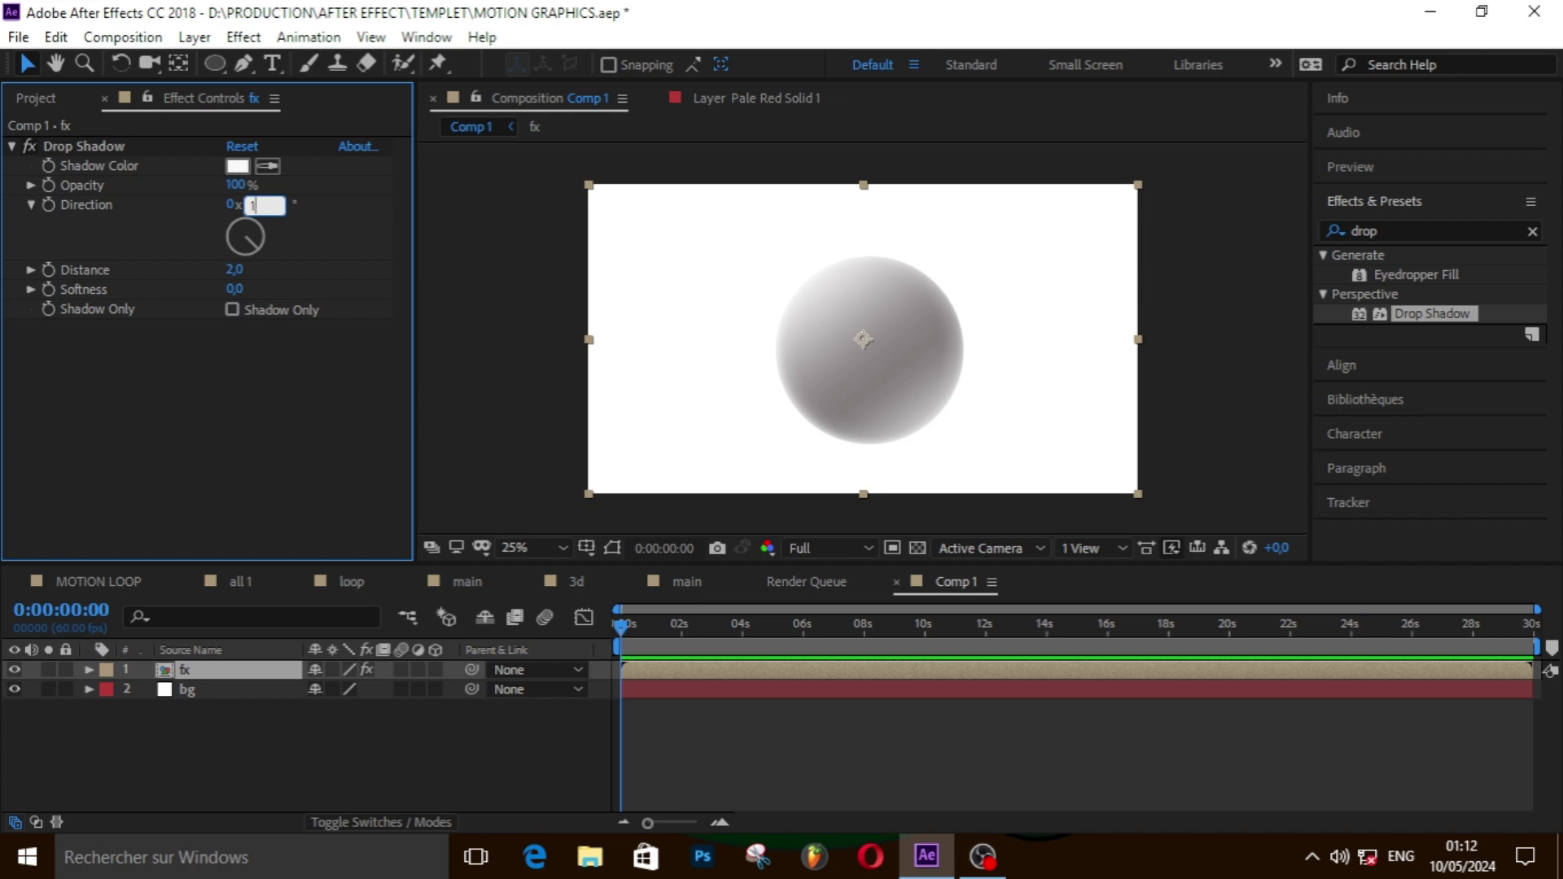
type("25")
left_click(289, 433)
- Change the bg solid's colour in Solid Settings to pale pink-grey C2BABA
left_click(619, 382)
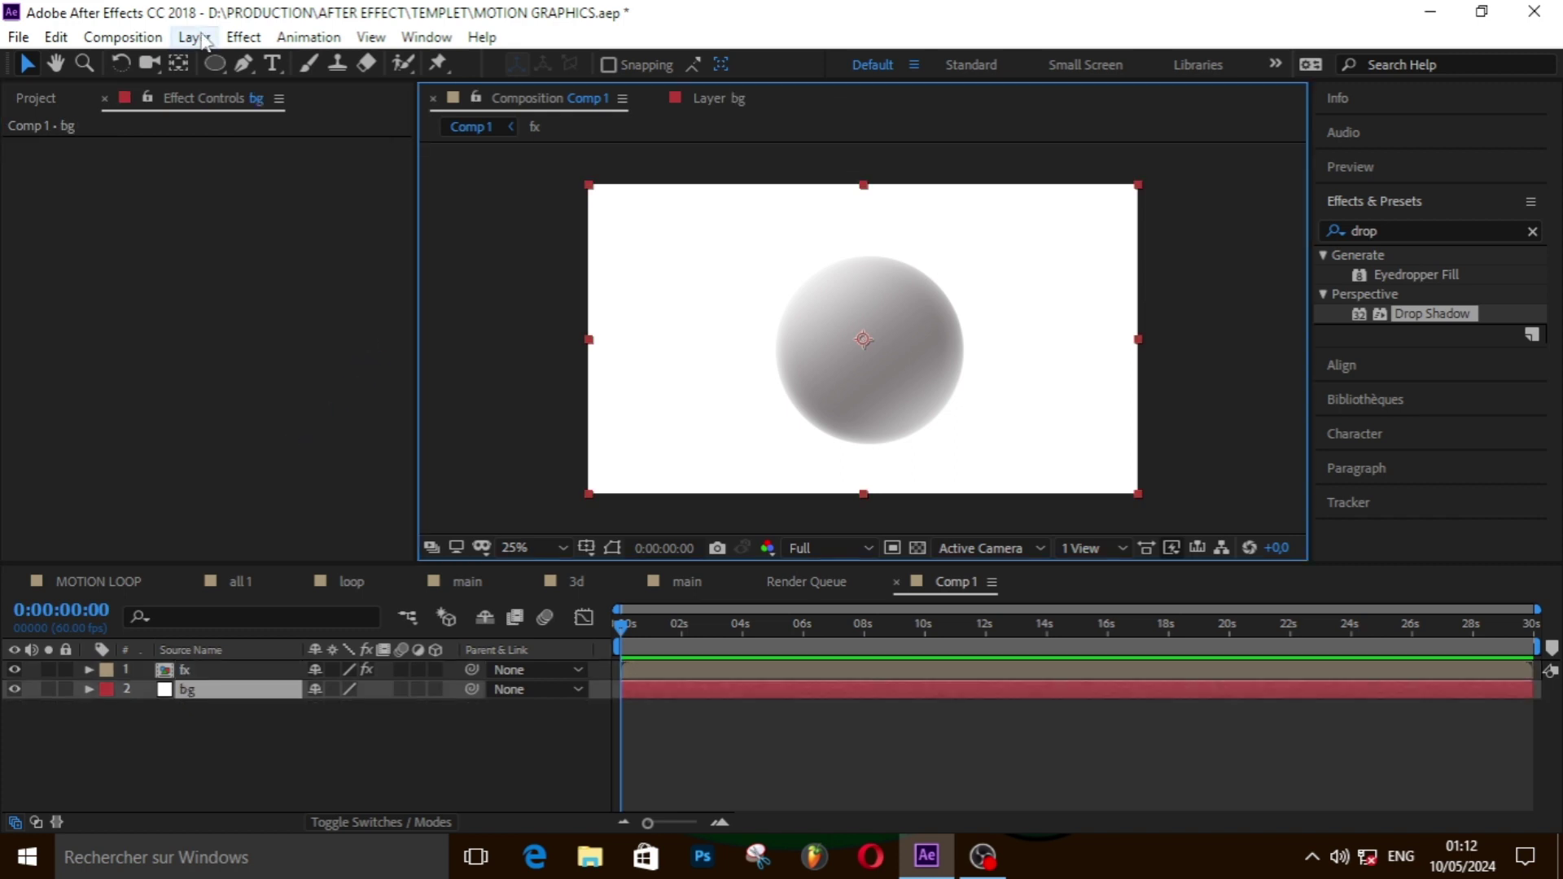
left_click(194, 37)
left_click(233, 91)
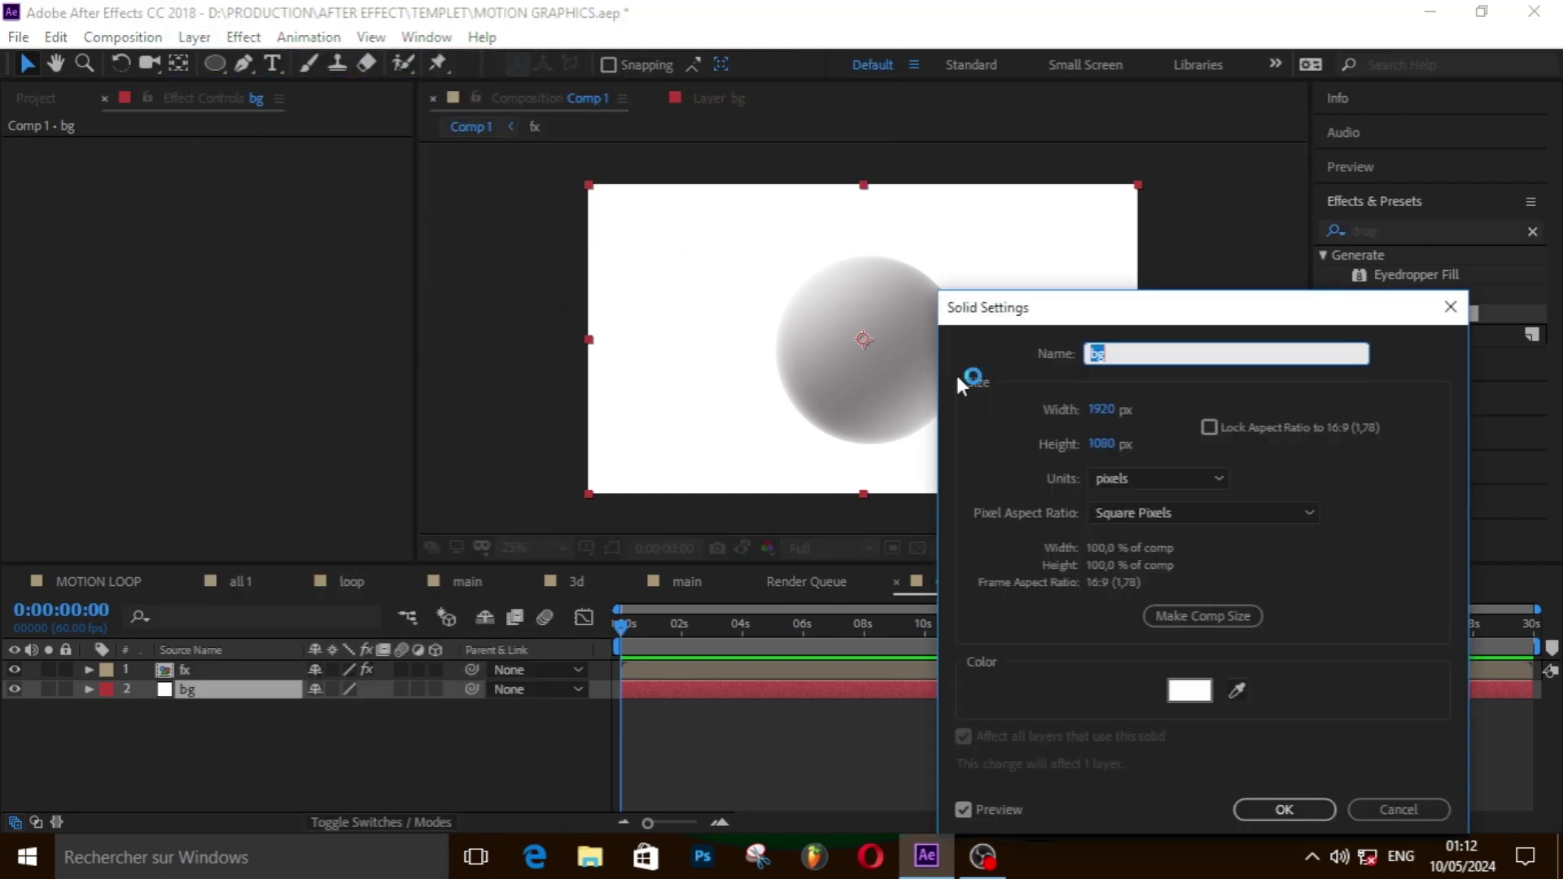
left_click(294, 473)
mouse_move(244, 401)
left_mouse_down()
mouse_move(186, 427)
mouse_move(125, 306)
left_mouse_up()
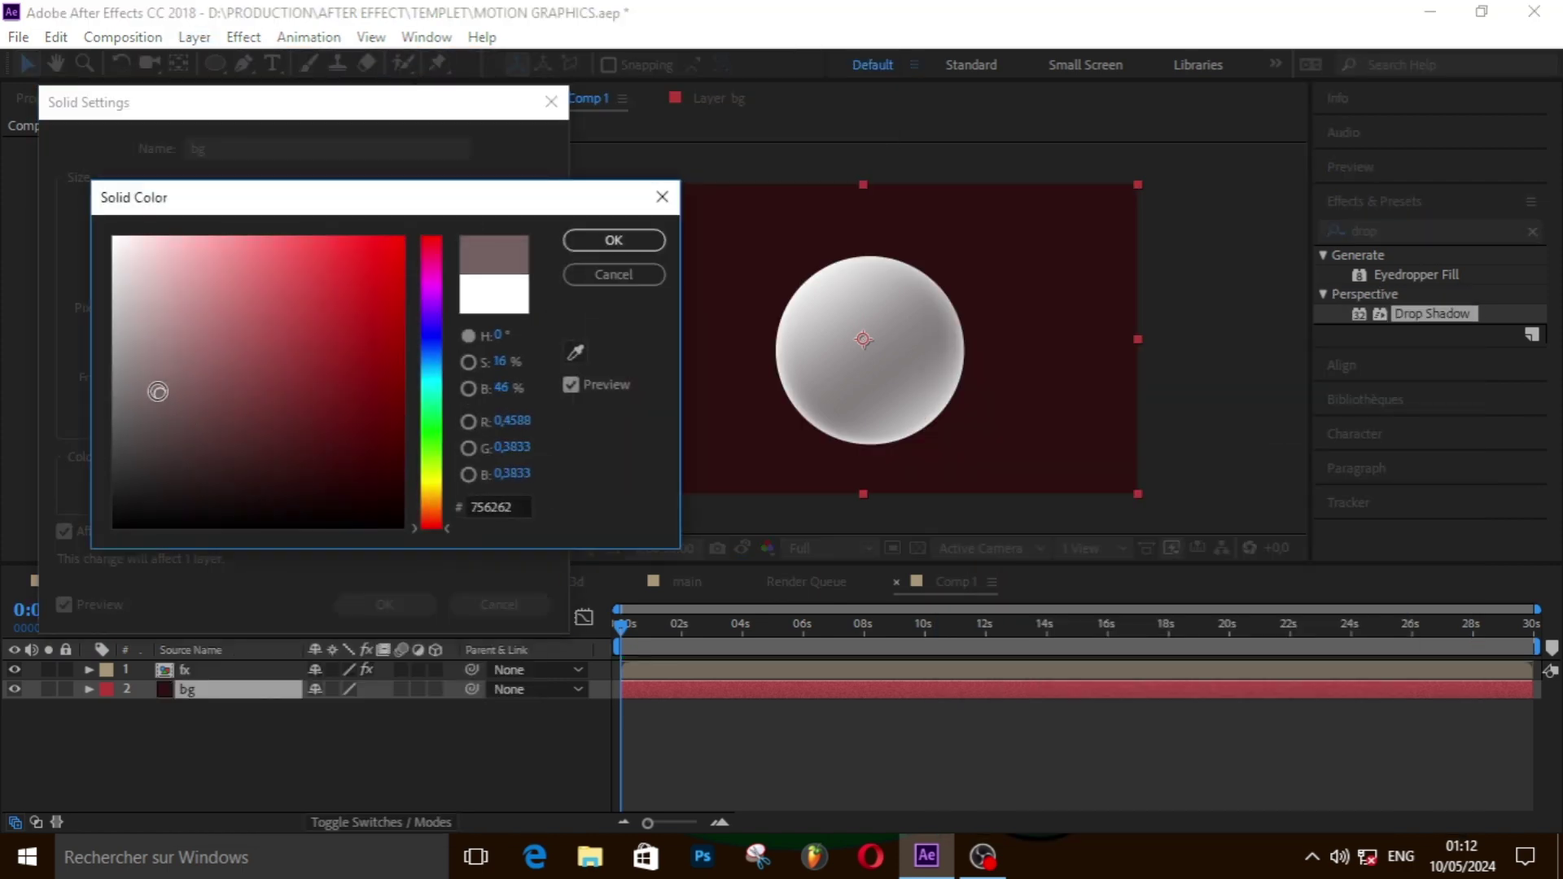
left_click(619, 242)
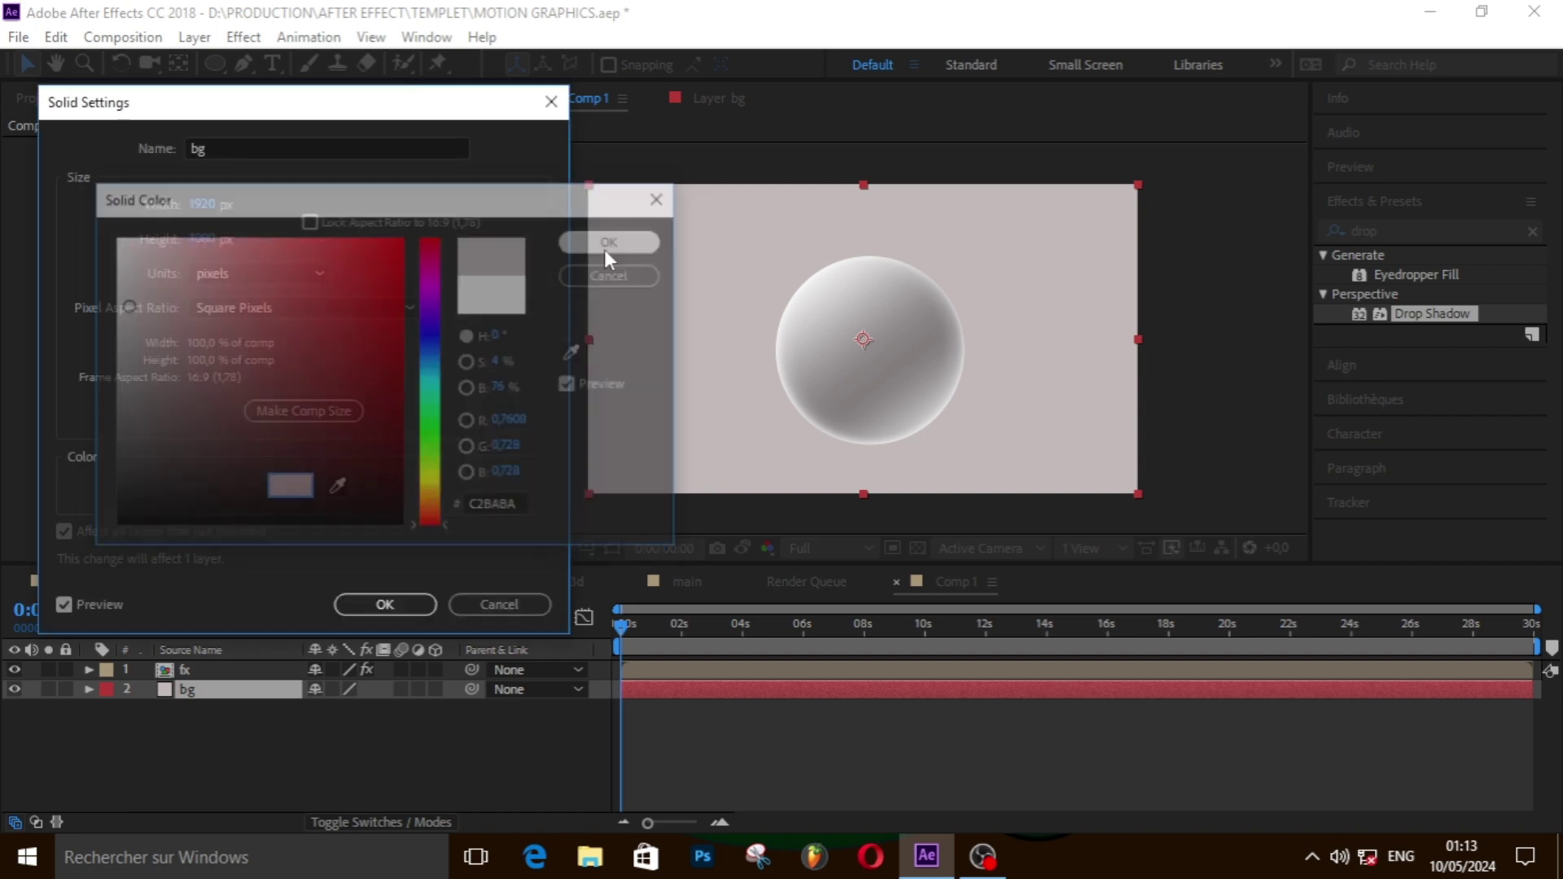
left_click(390, 602)
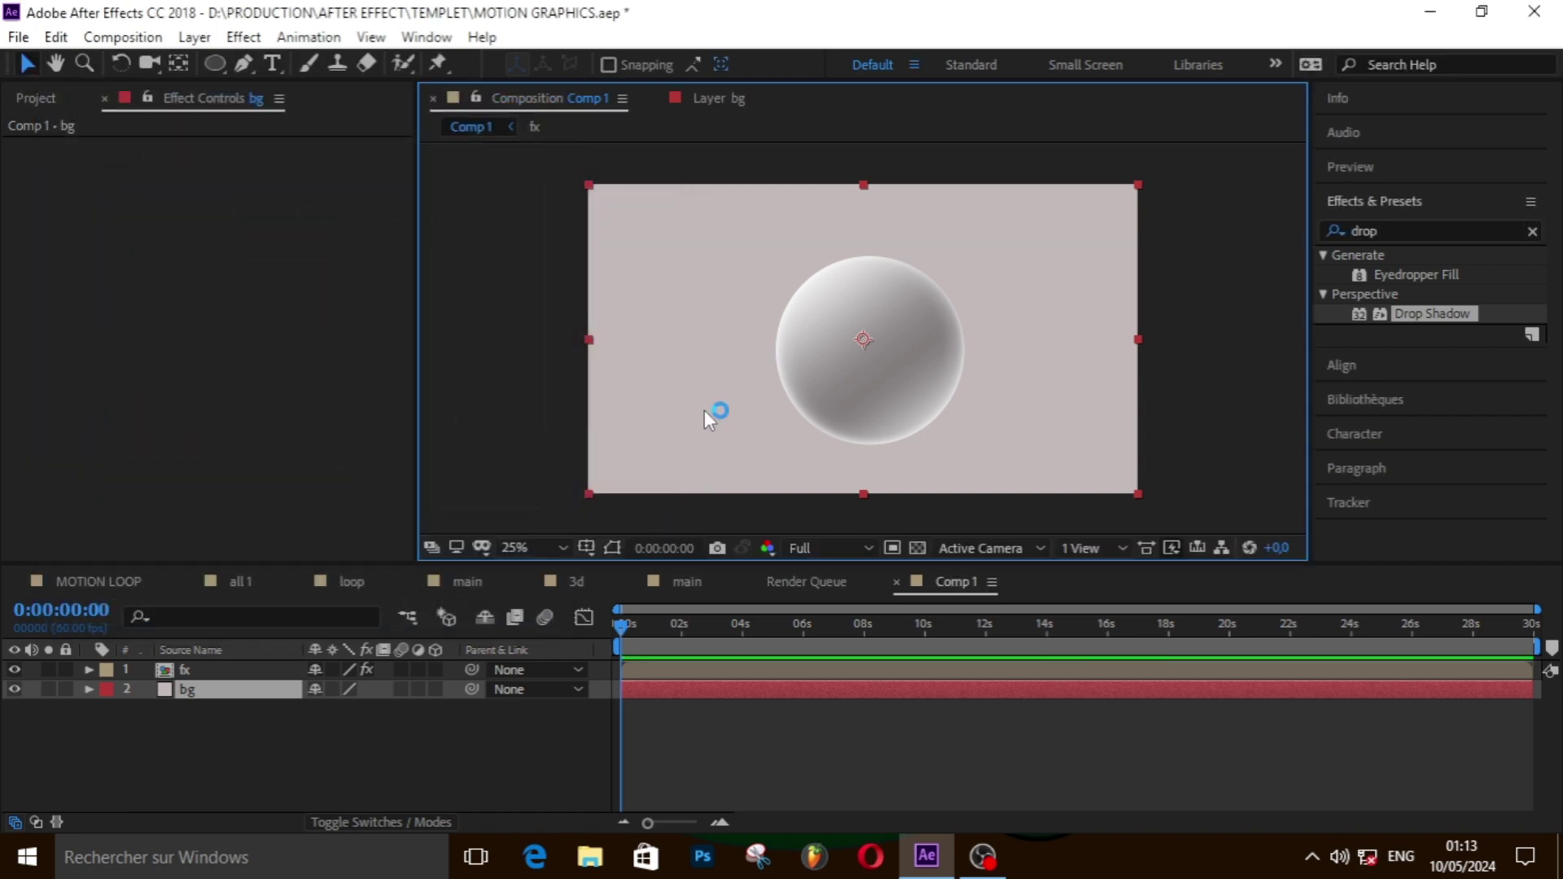
left_click(184, 669)
- Add a Glow effect to the fx layer via an effects search for 'glo'
left_click(1533, 231)
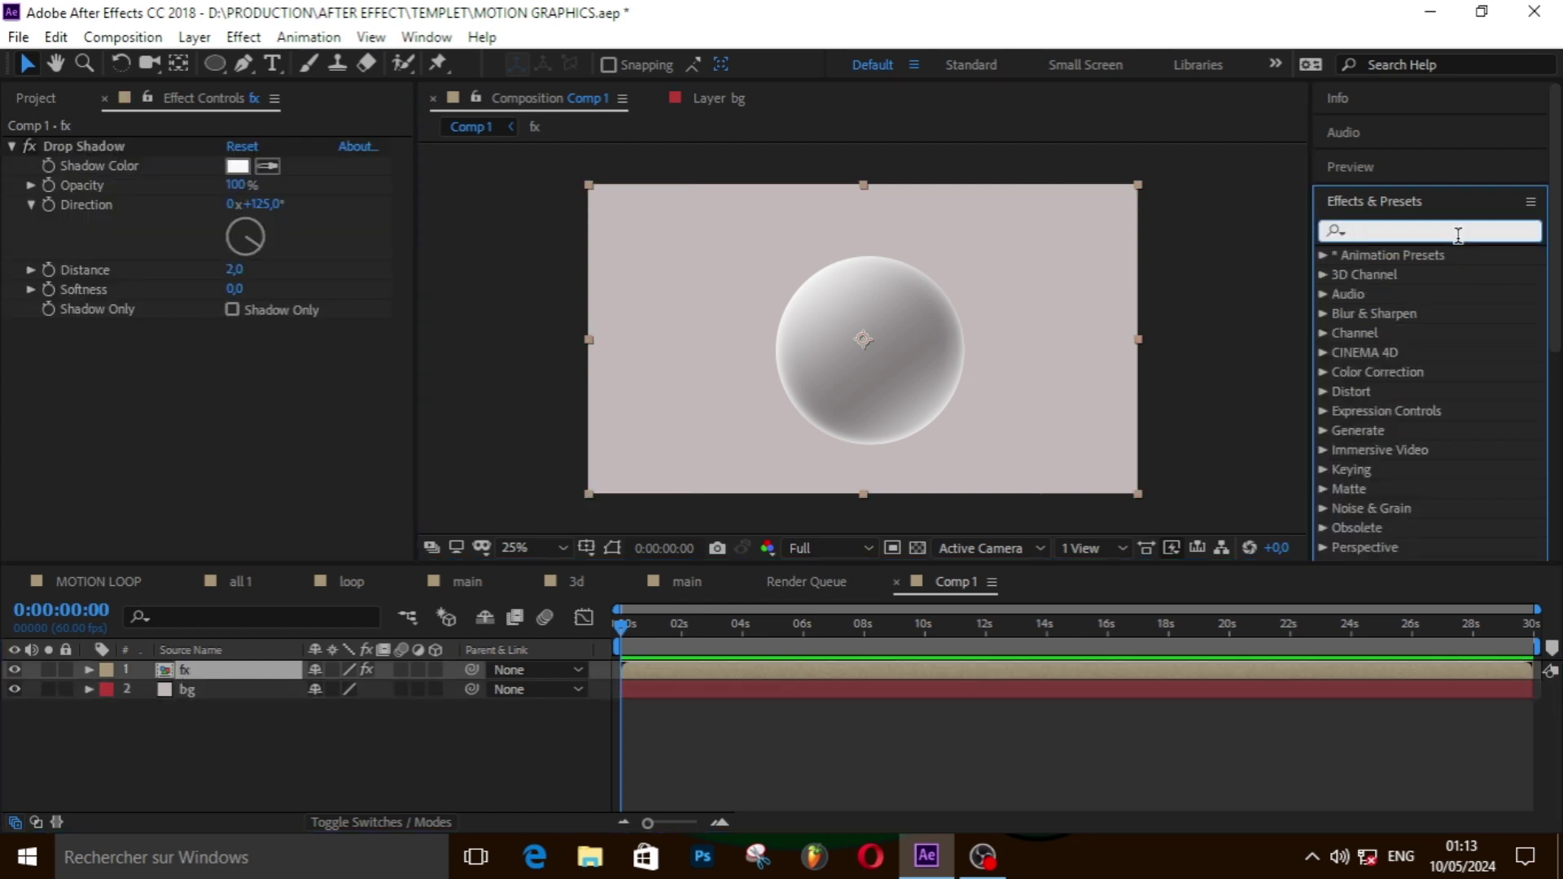
type("gloz")
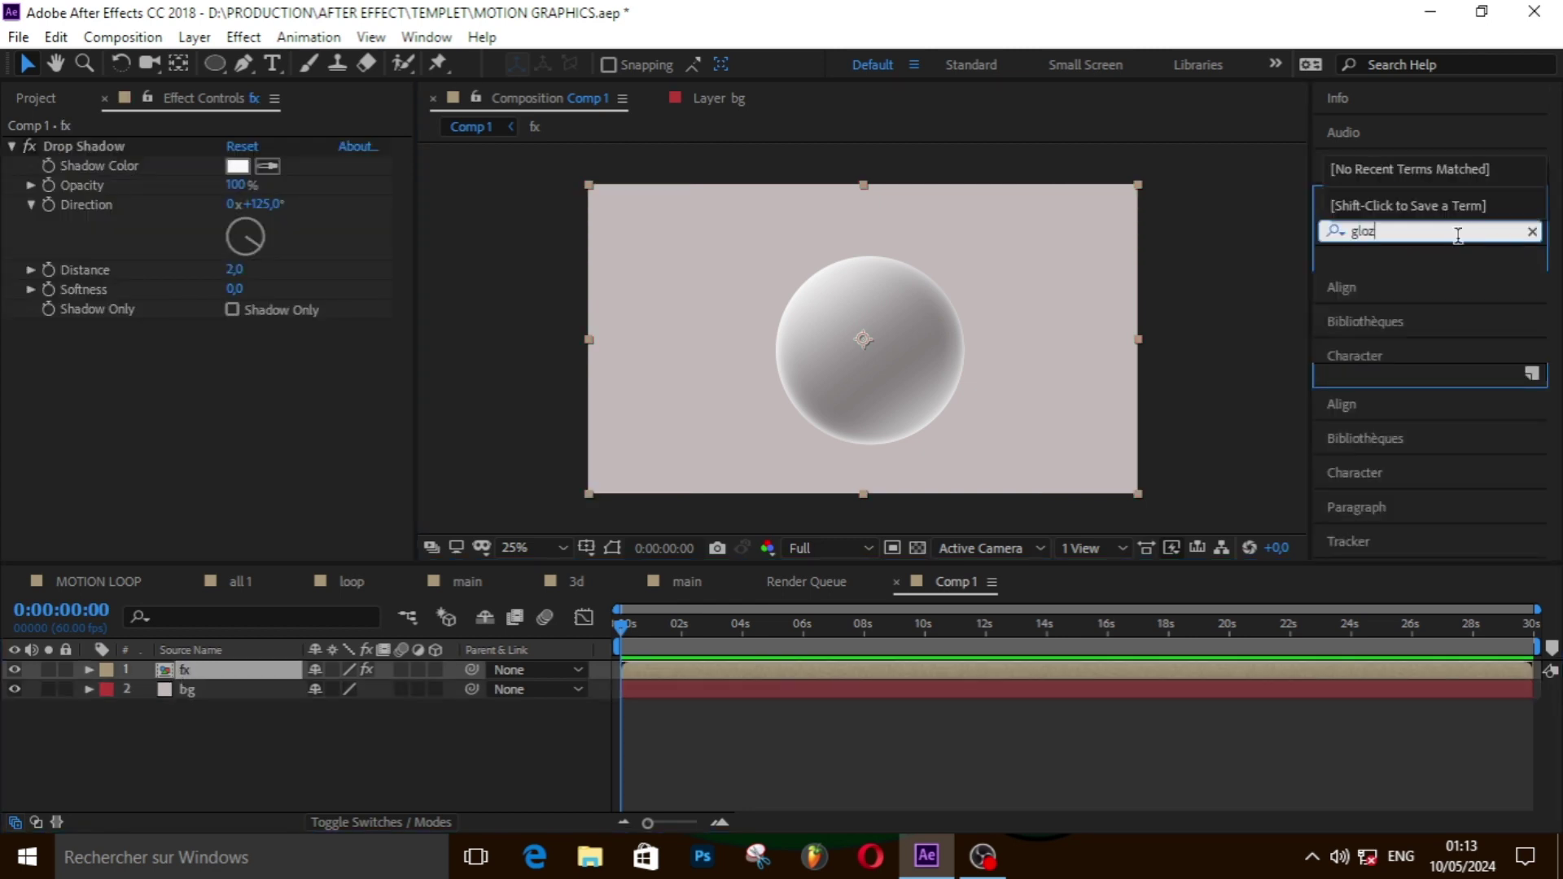
key("BackSpace")
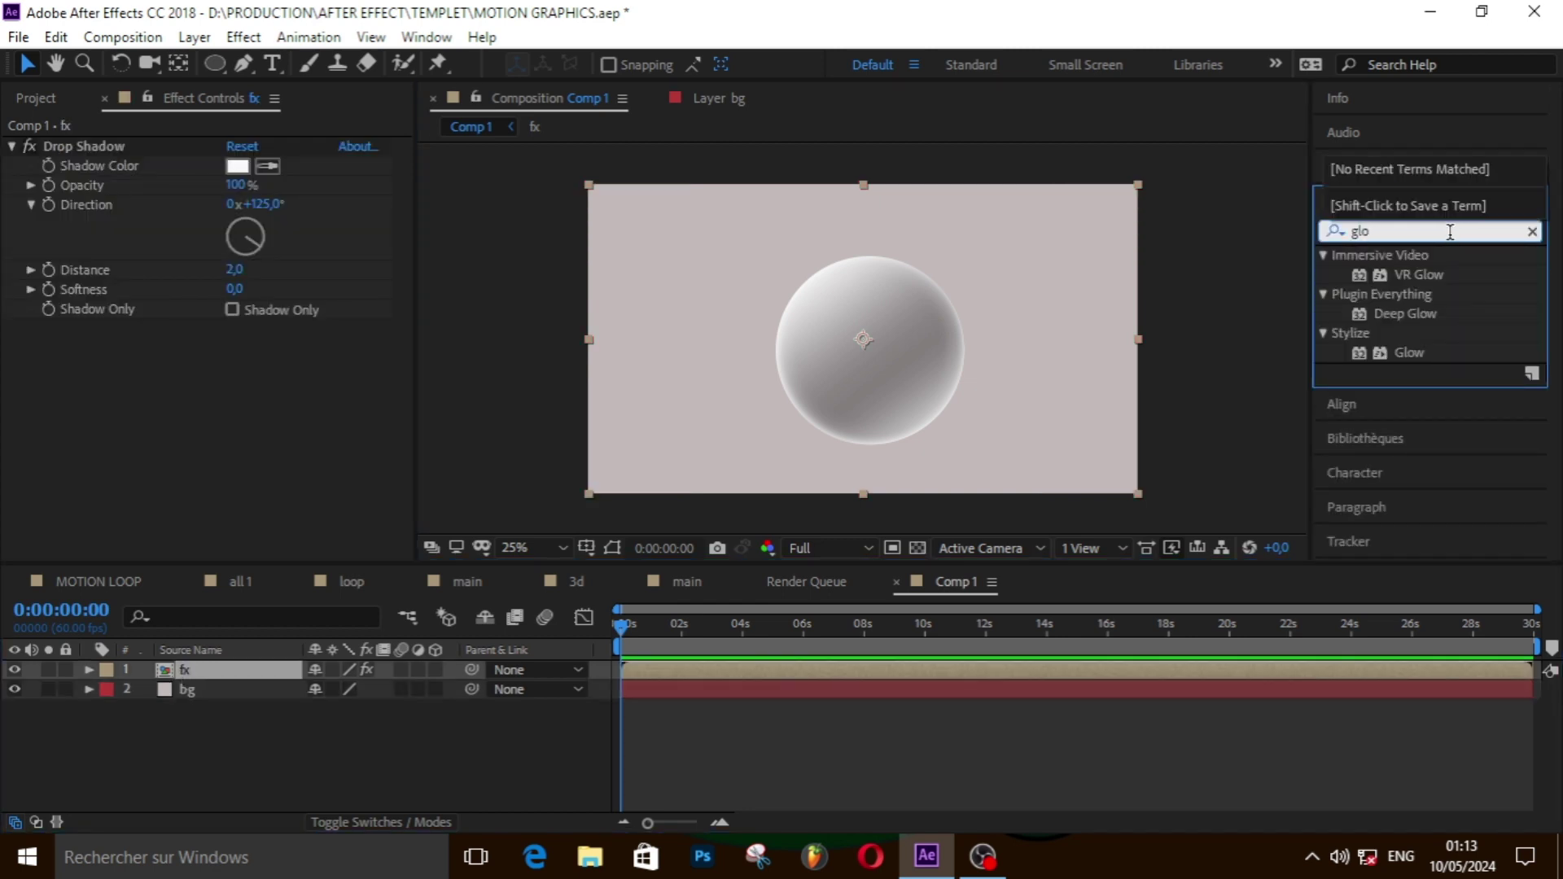
left_click_drag(1407, 350, 224, 670)
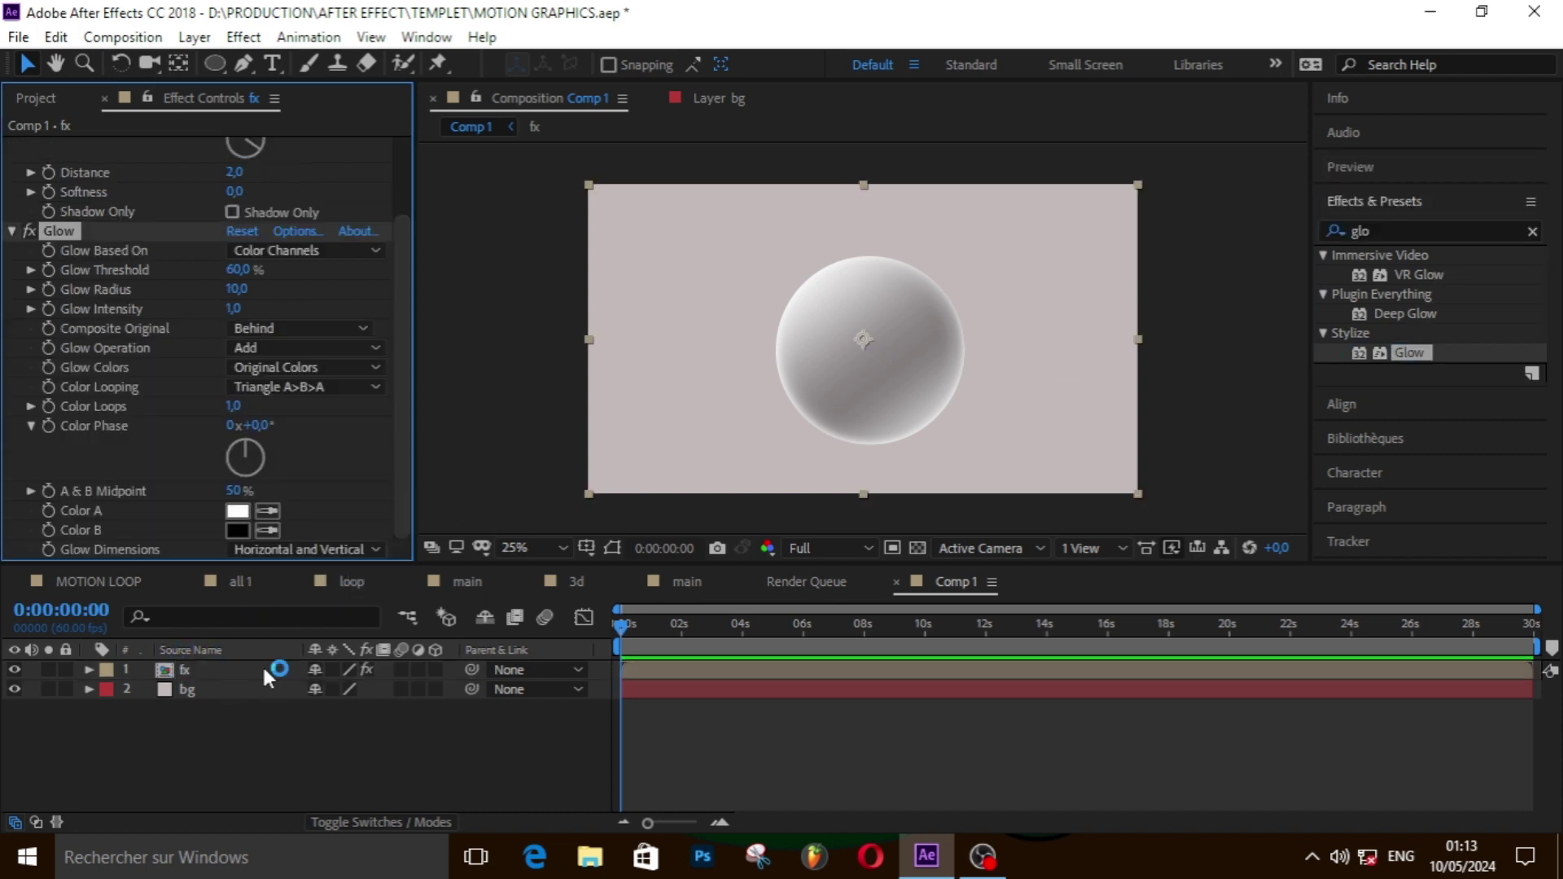
- Set the Glow Threshold to 93,3% and the Glow Radius to 450
left_click(237, 267)
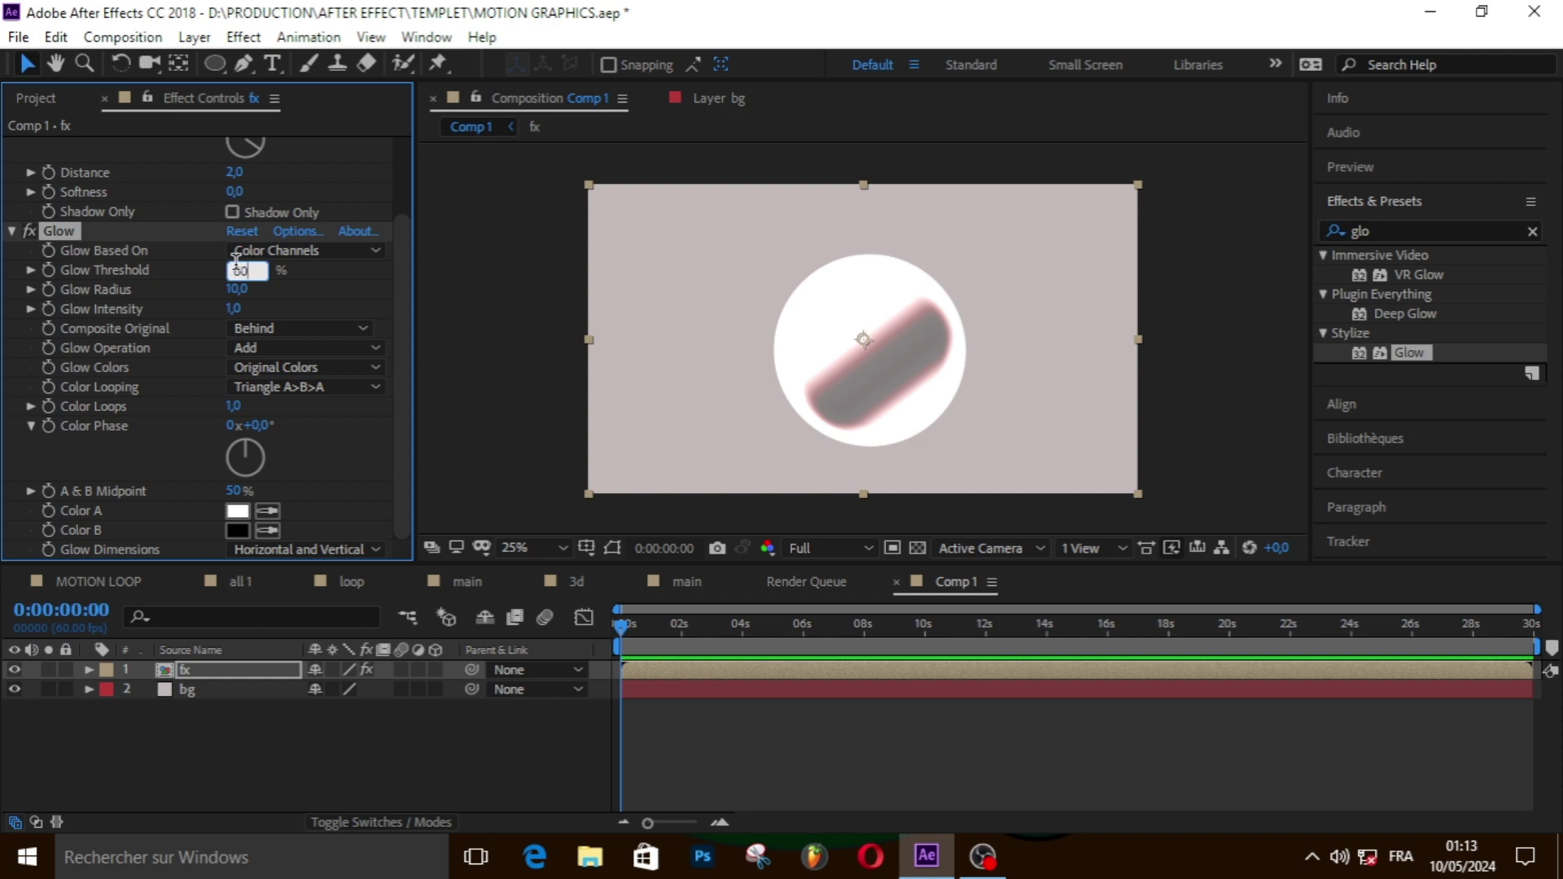
type("9")
type("3,3")
left_click(236, 290)
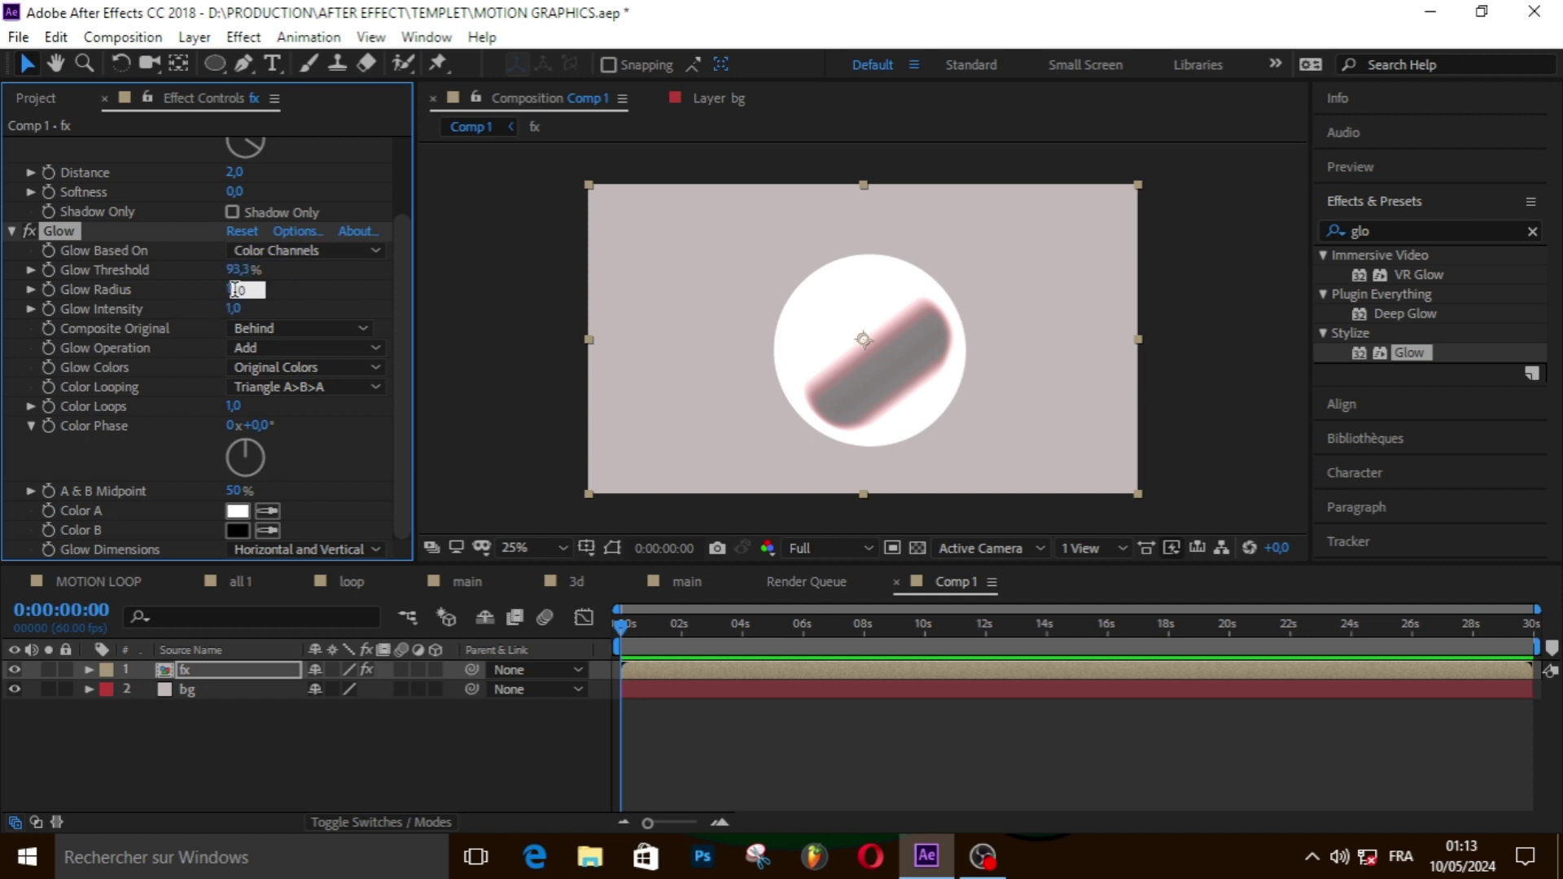
type("10")
key("Return")
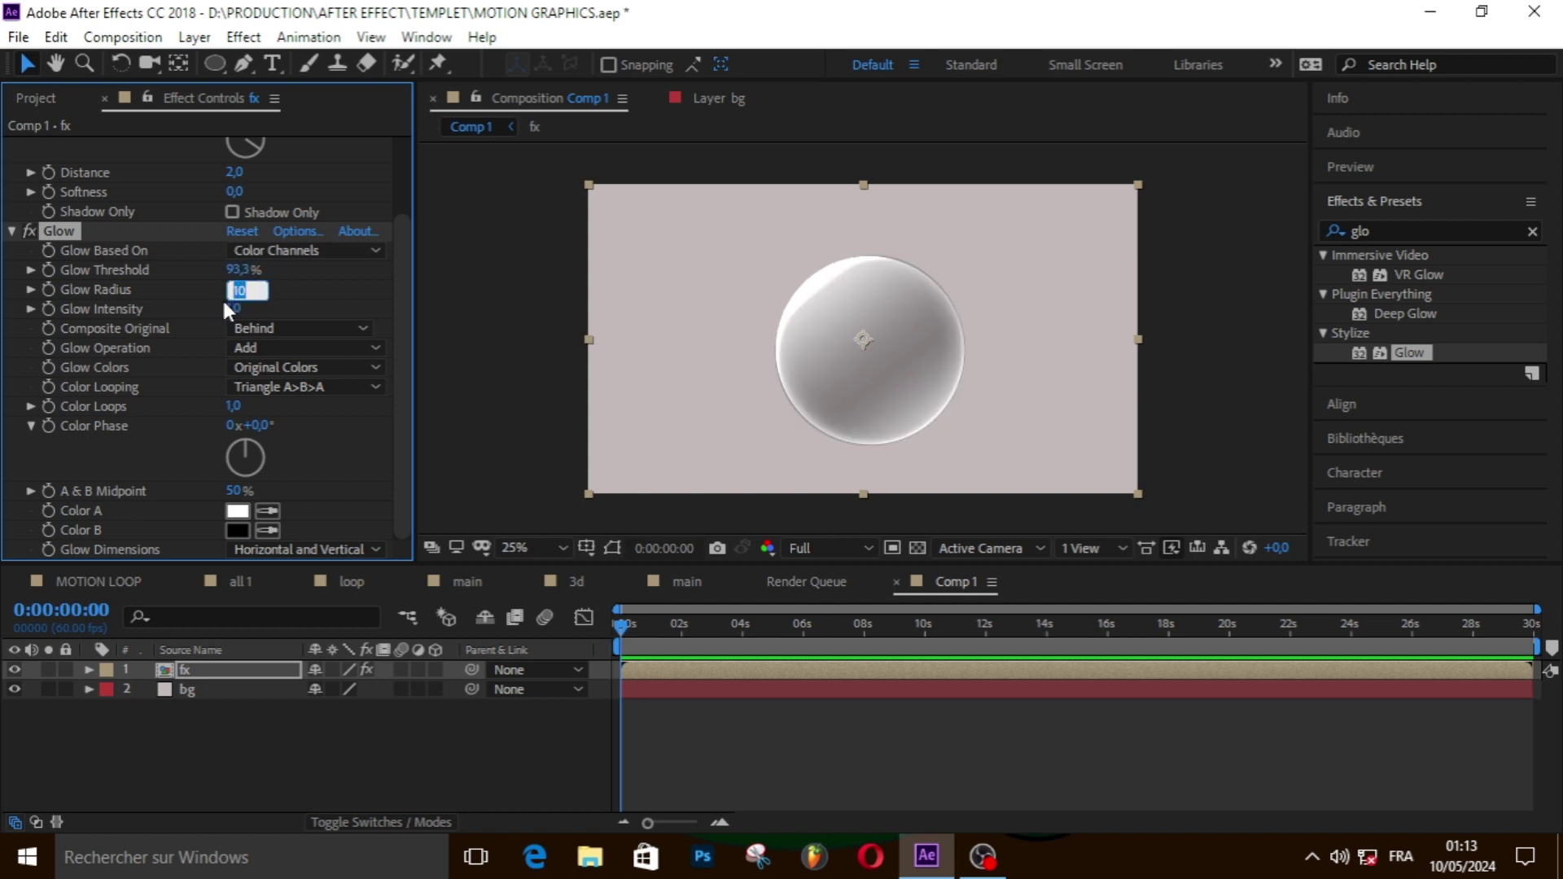
type("450")
left_click(306, 290)
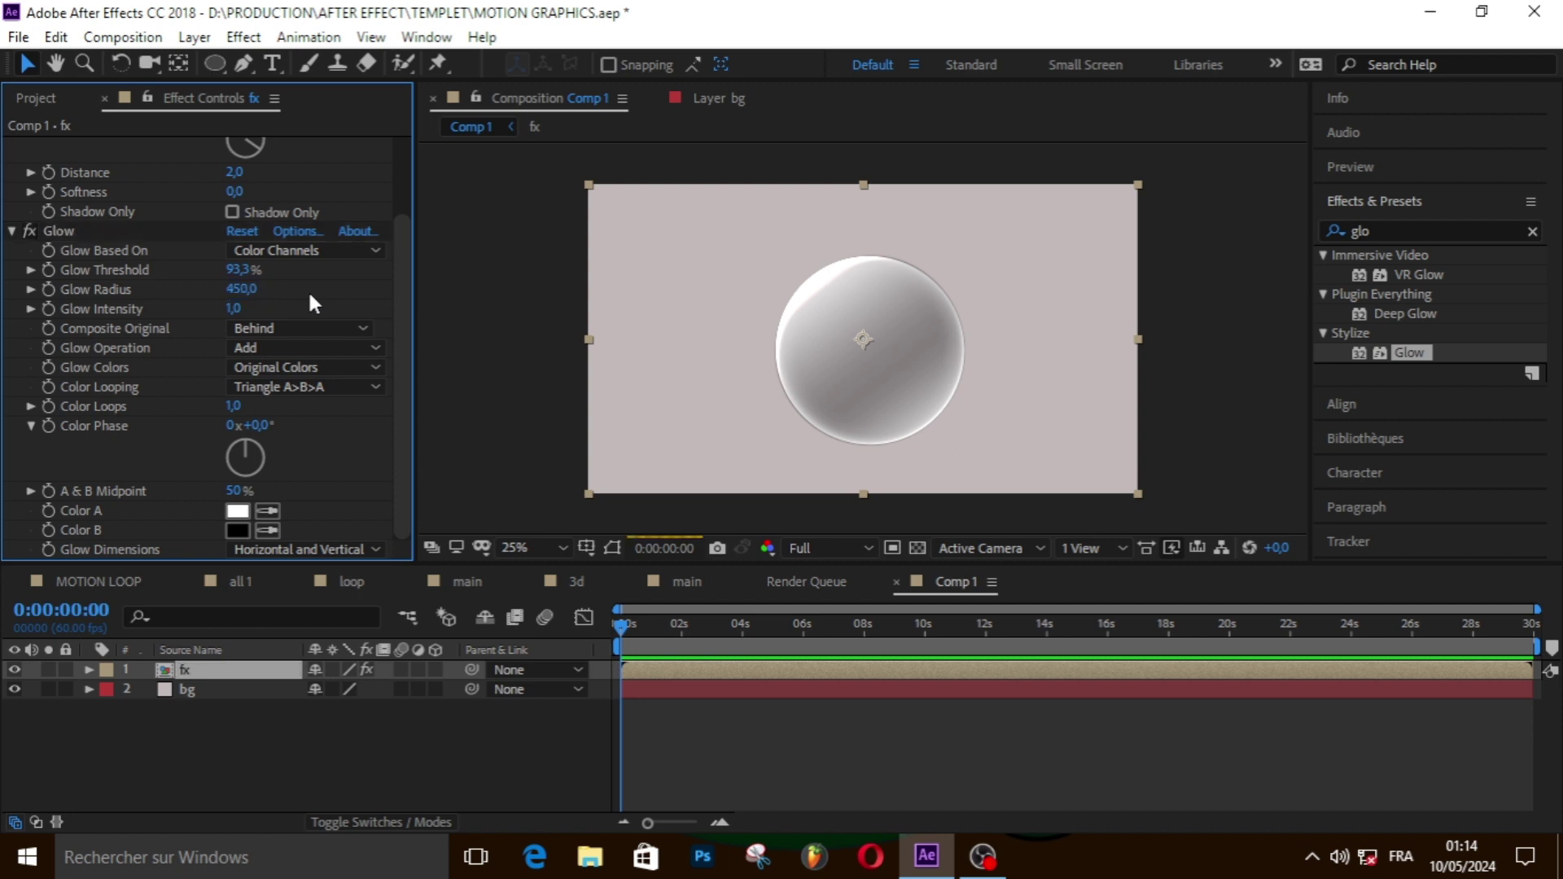
- Switch Glow Colors to A & B Colors and make Color B white
left_click(290, 368)
left_click(281, 415)
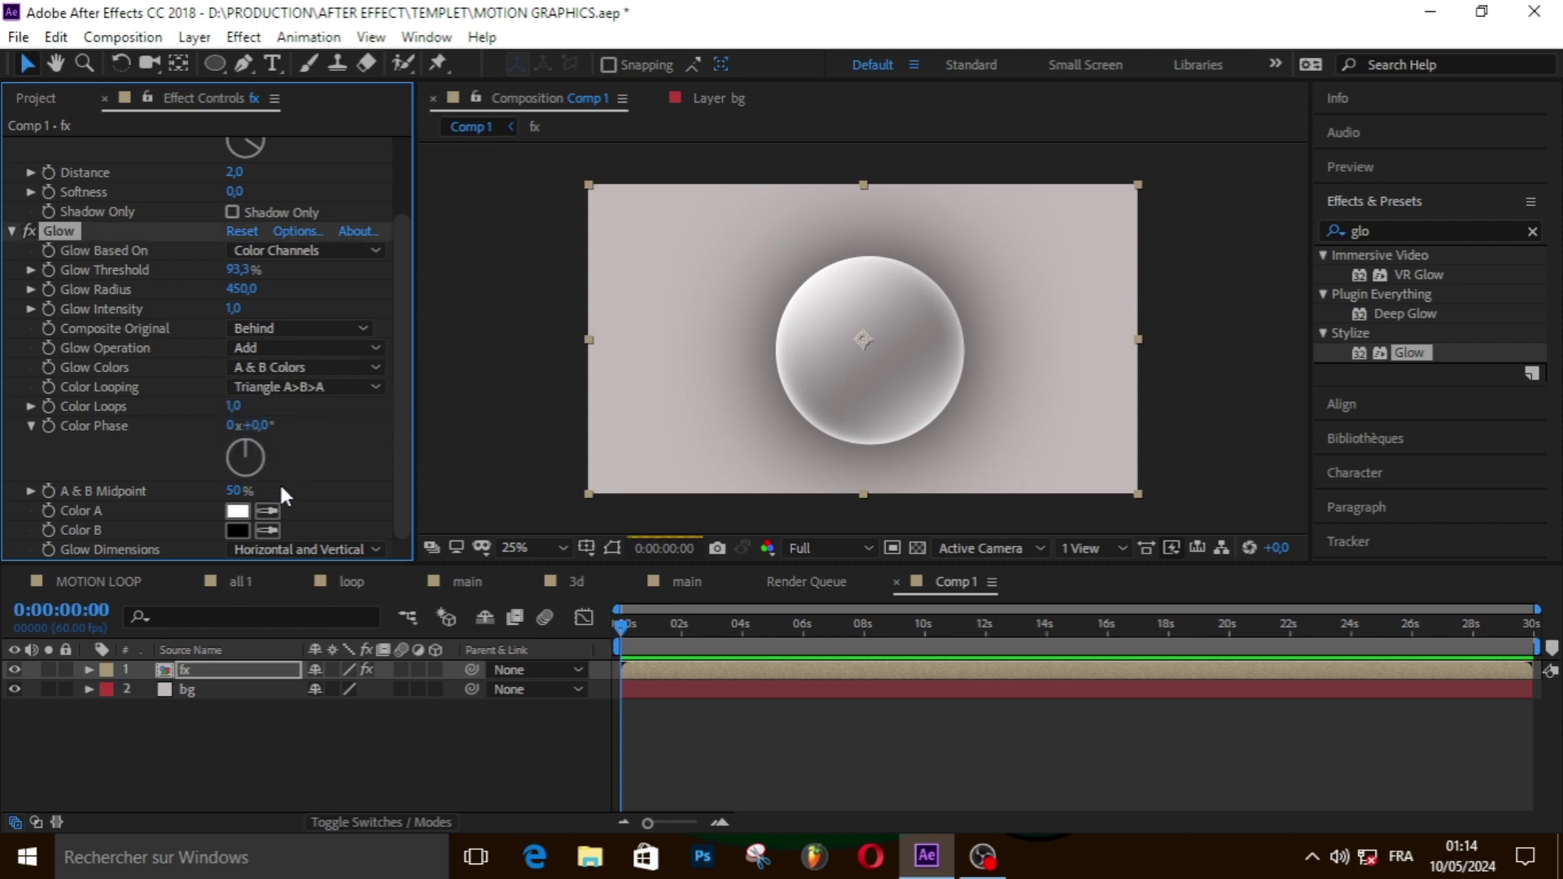
left_click(238, 530)
left_click(136, 277)
left_click(111, 248)
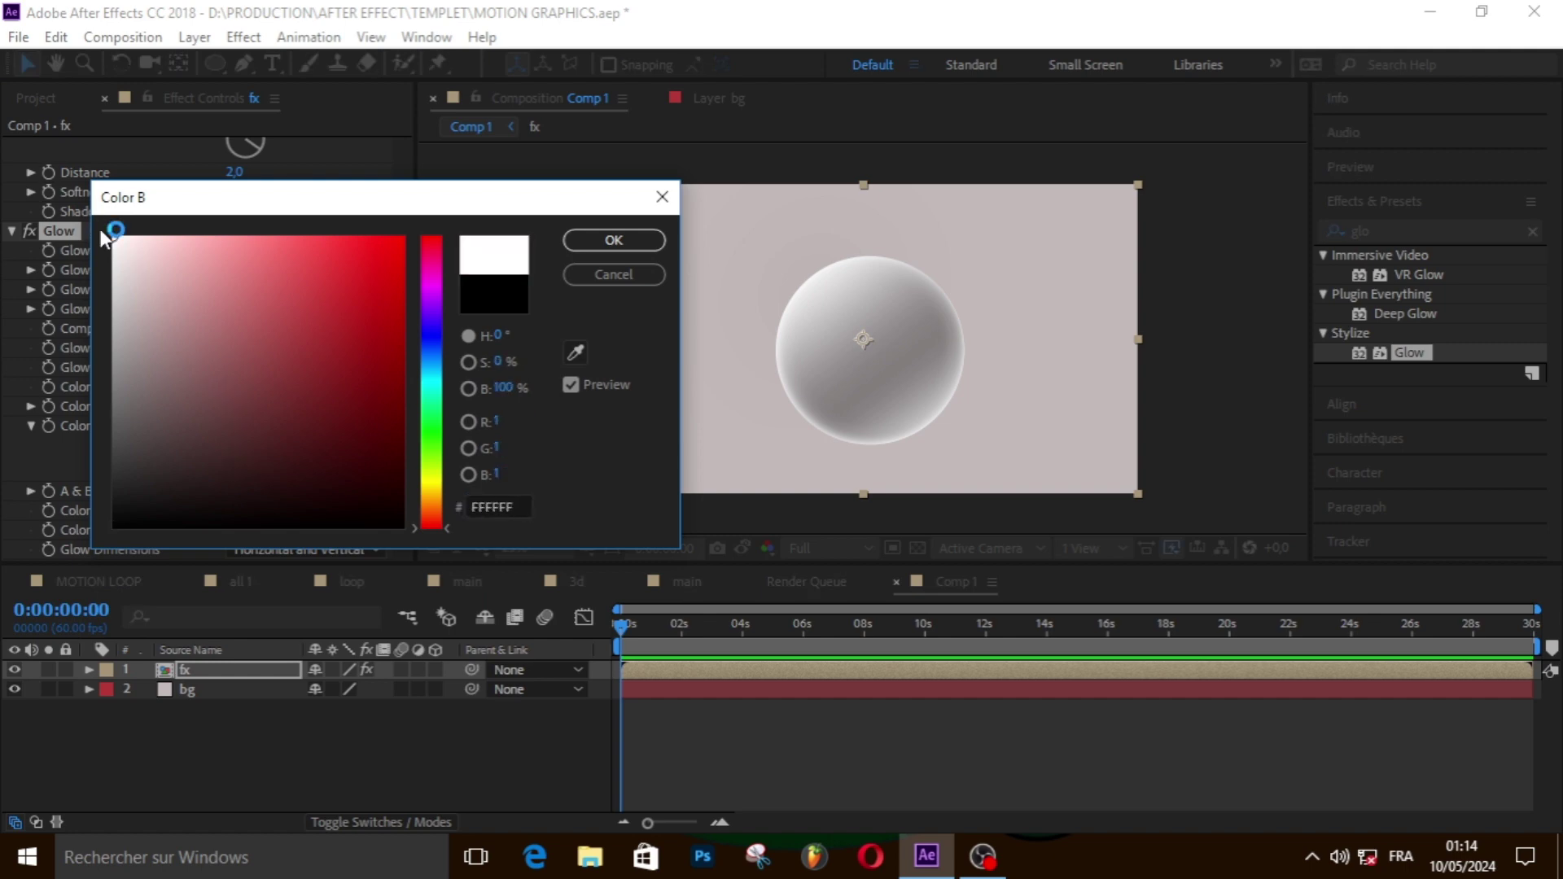
left_click(611, 241)
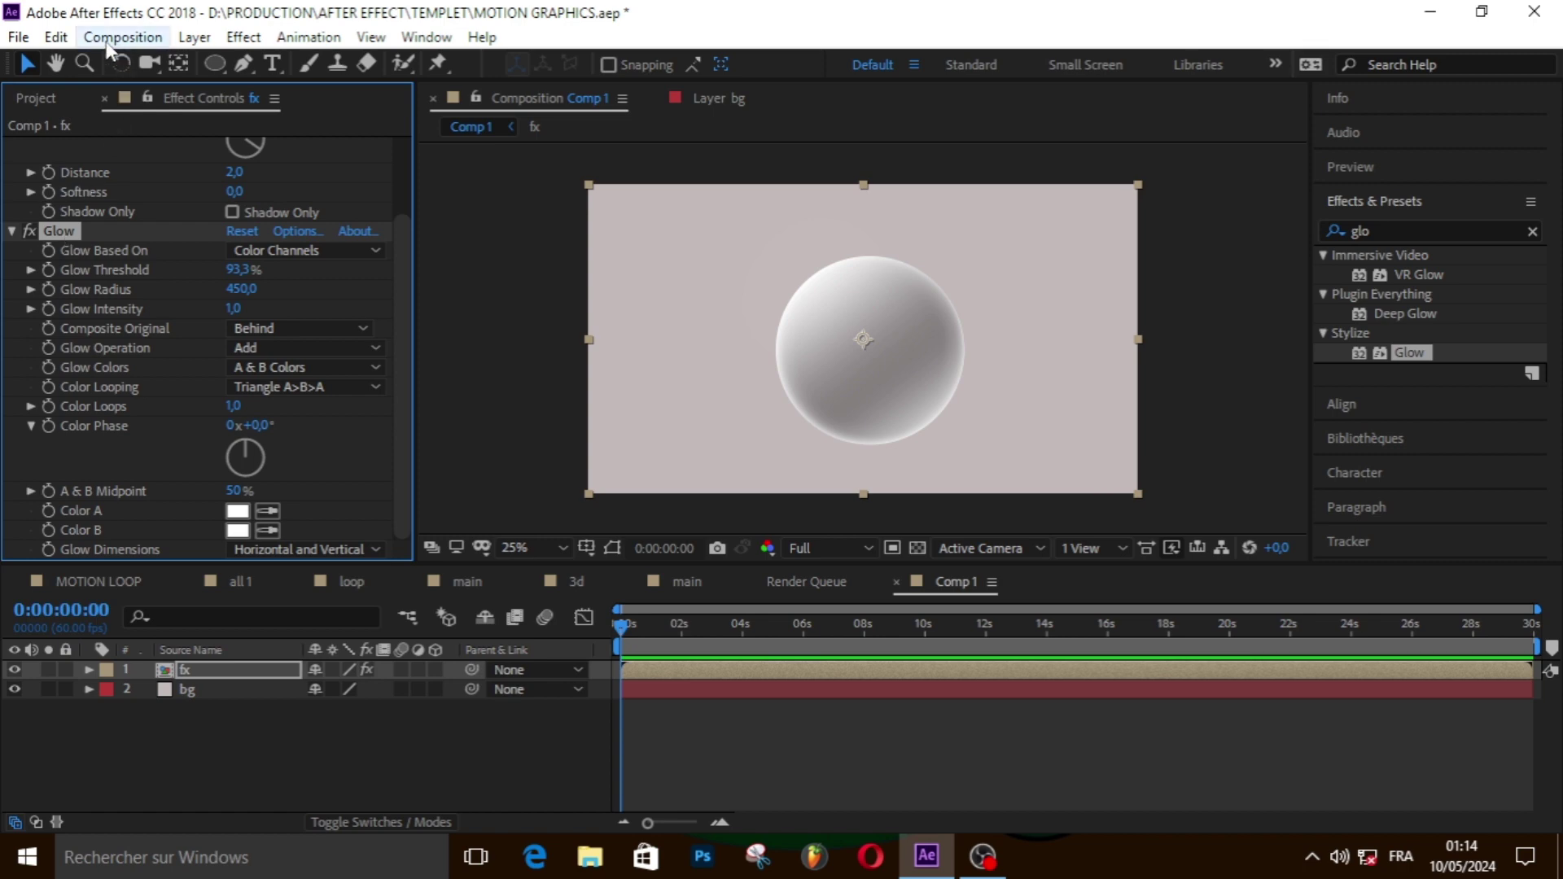
- Duplicate the Glow as Glow 2 and set its Threshold to 100% and Radius to 1000
left_click(56, 37)
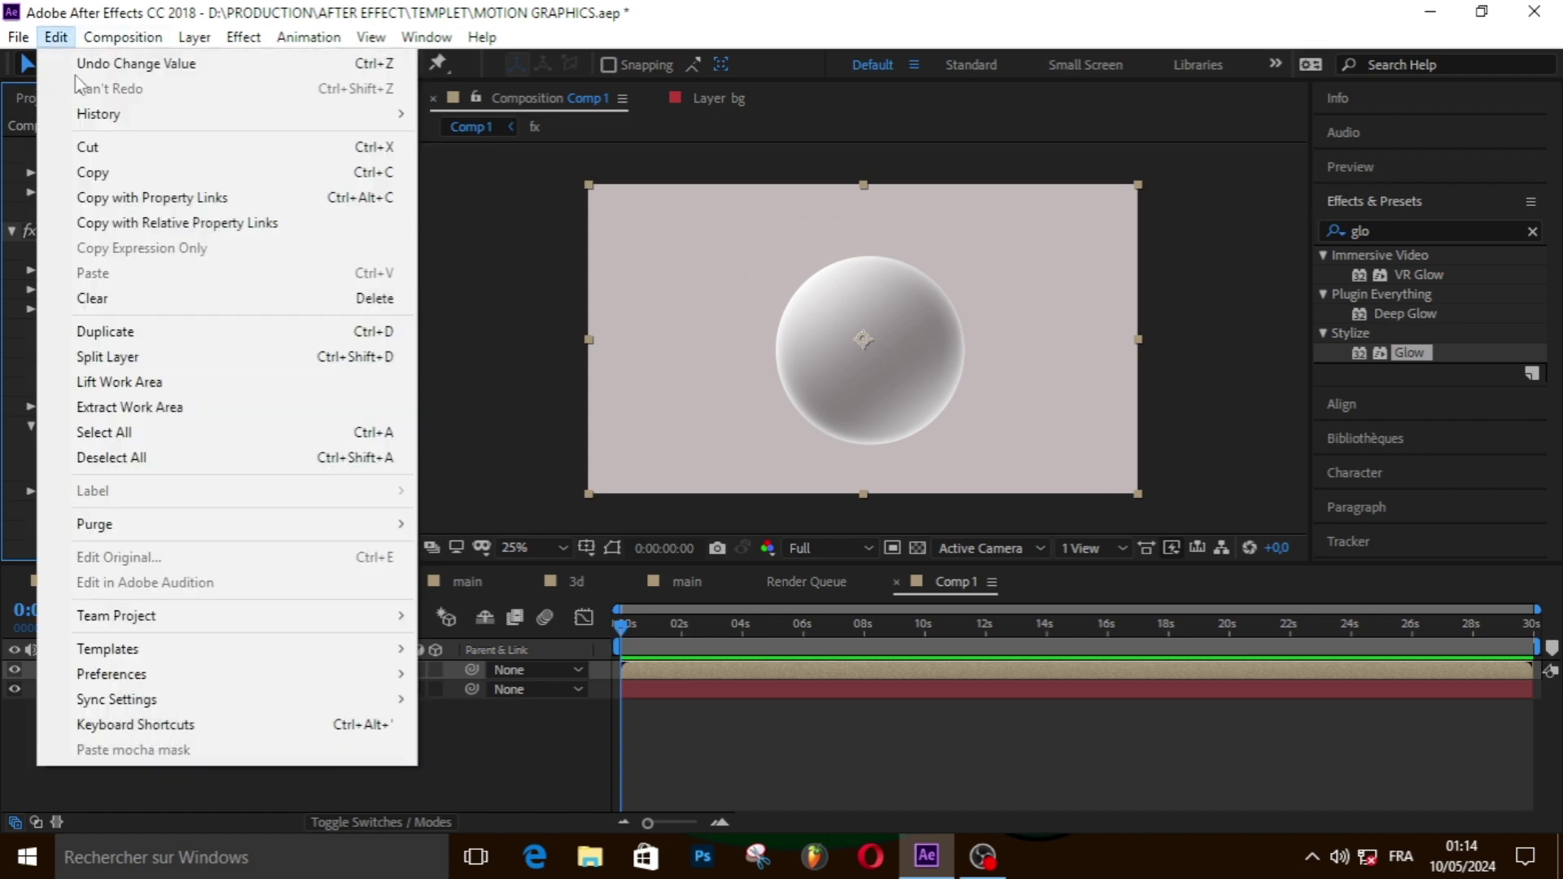
left_click(118, 331)
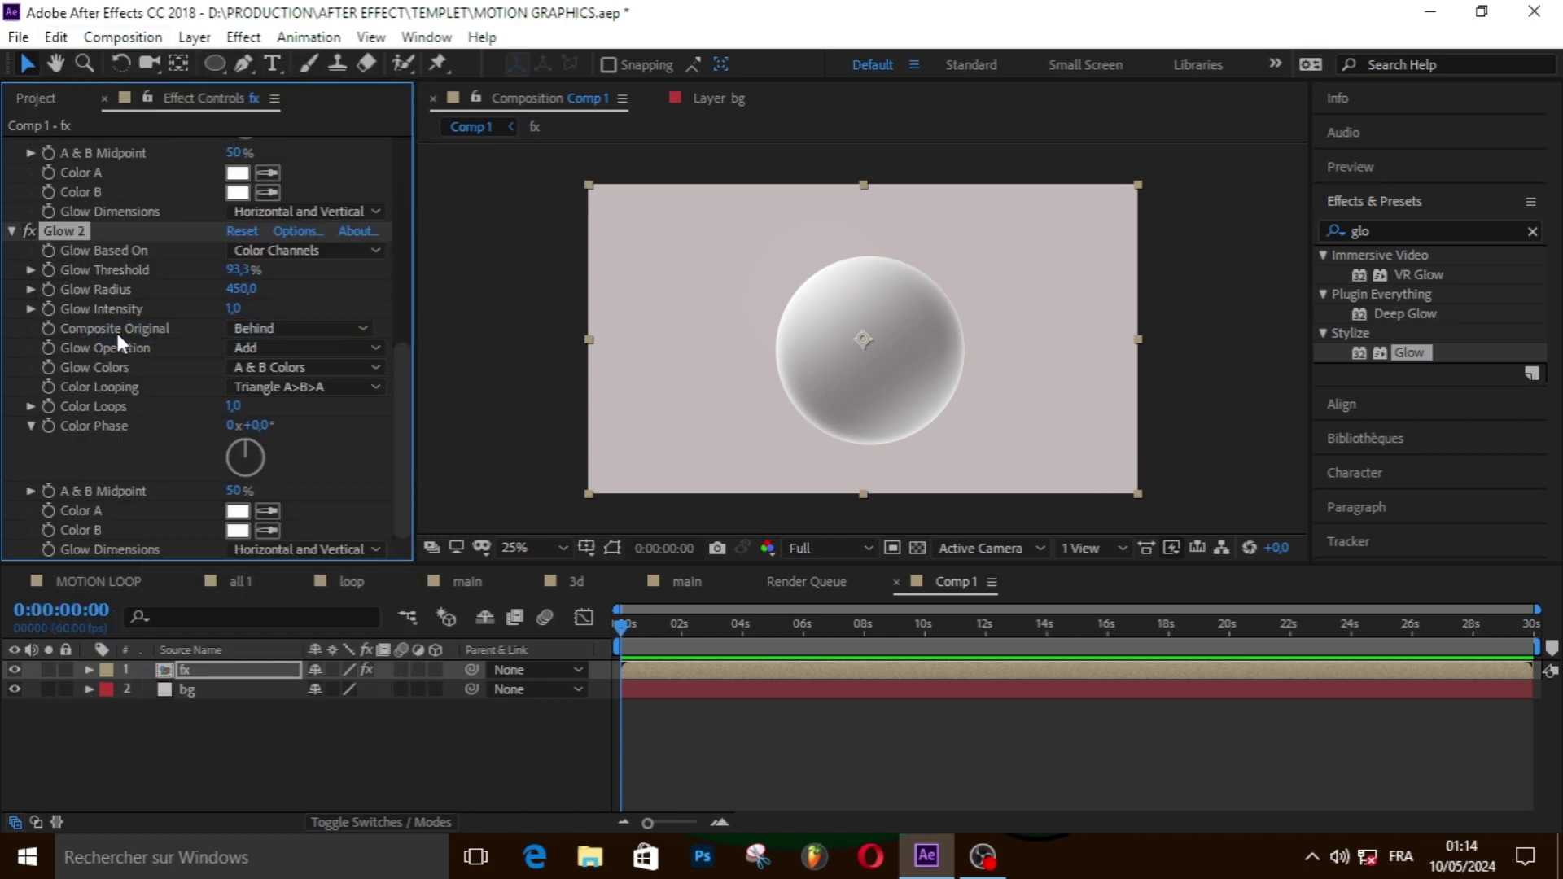
left_click(241, 271)
left_click(222, 270)
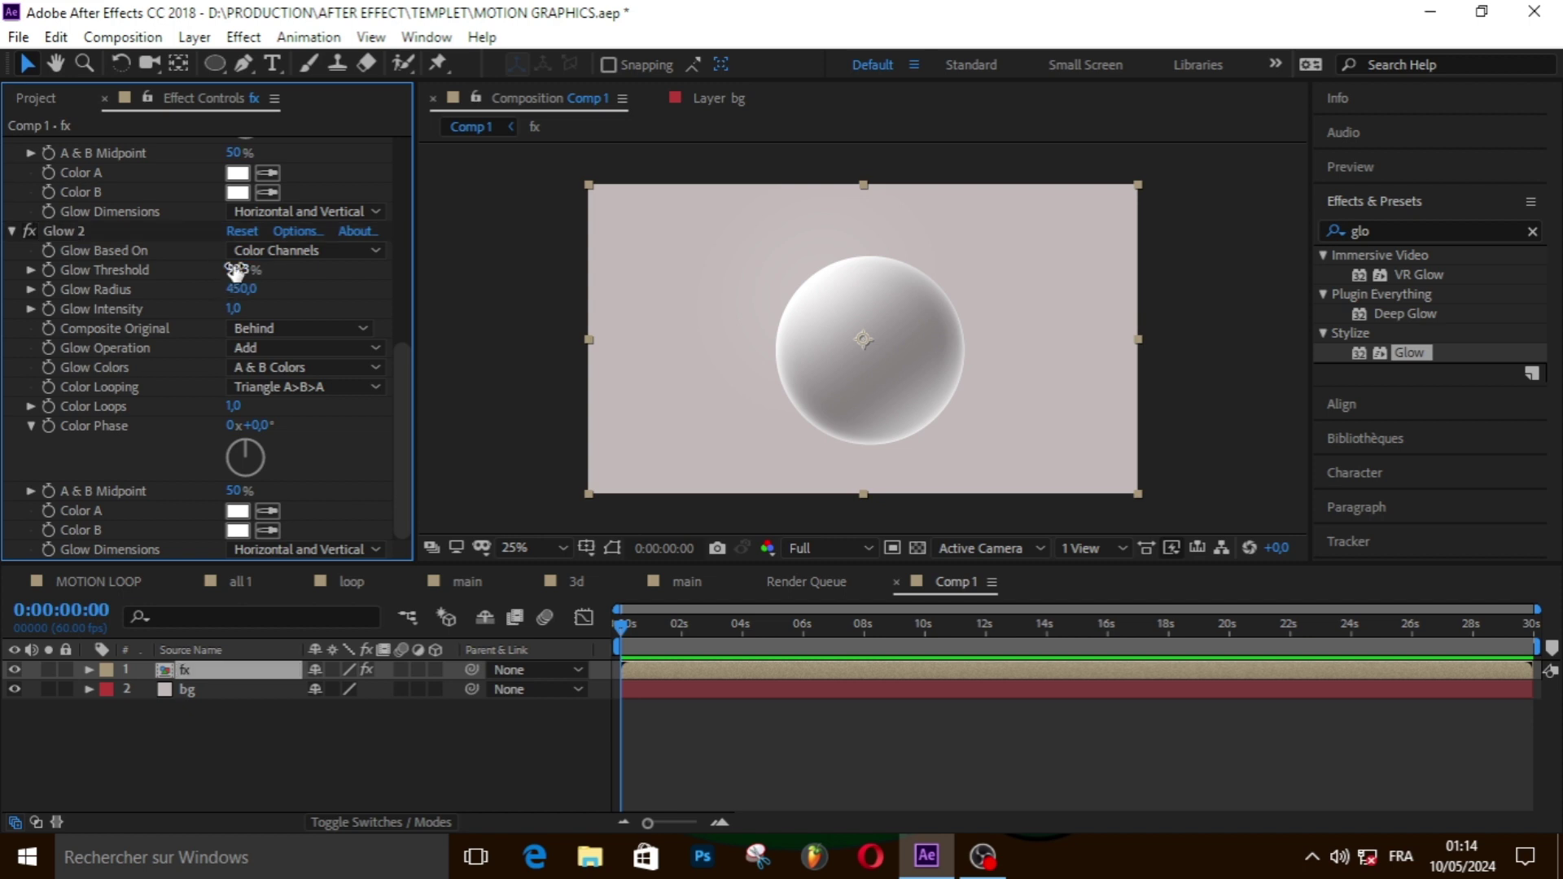
left_click(236, 271)
type("1")
type("00")
key("Return")
left_click(244, 289)
type("1")
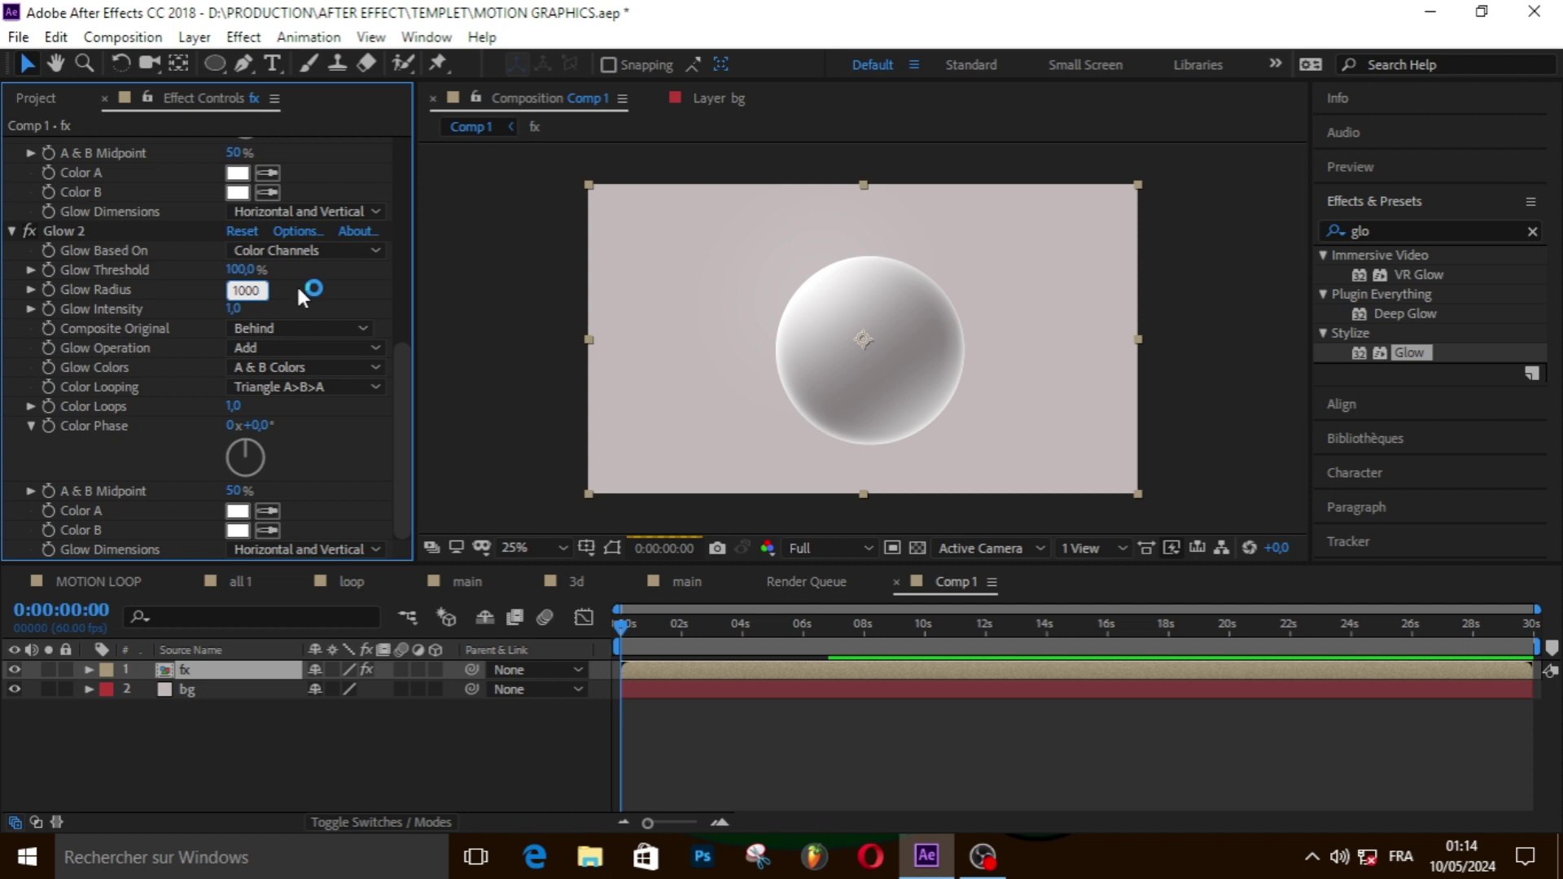
key("Return")
left_click(1532, 231)
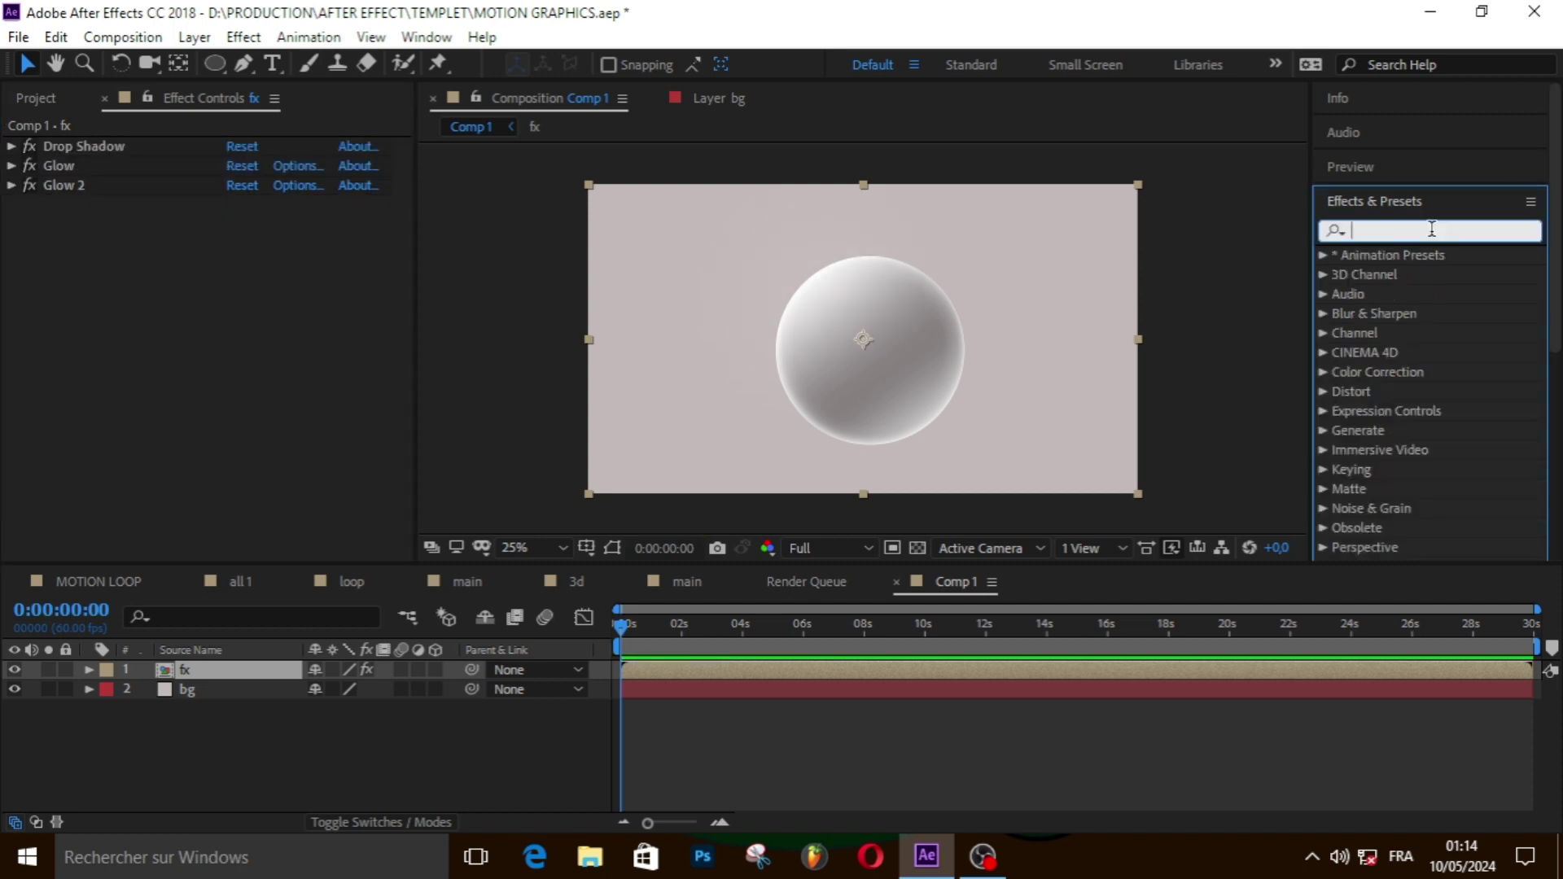
- Apply Posterize from a 'post' search to the fx layer with Level 68
type("post")
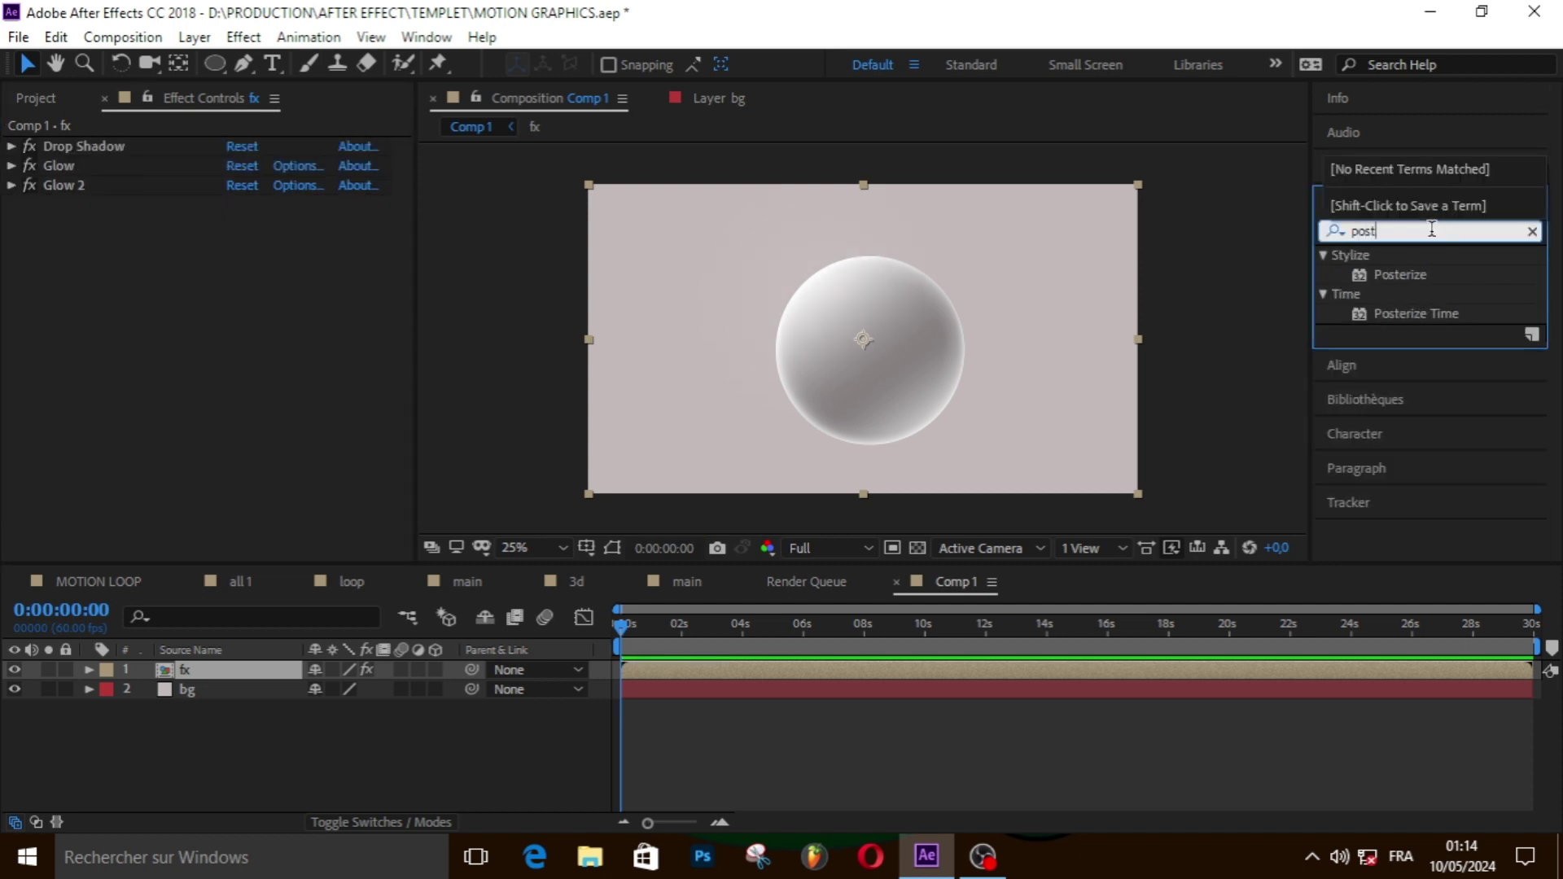
left_click_drag(1423, 275, 188, 676)
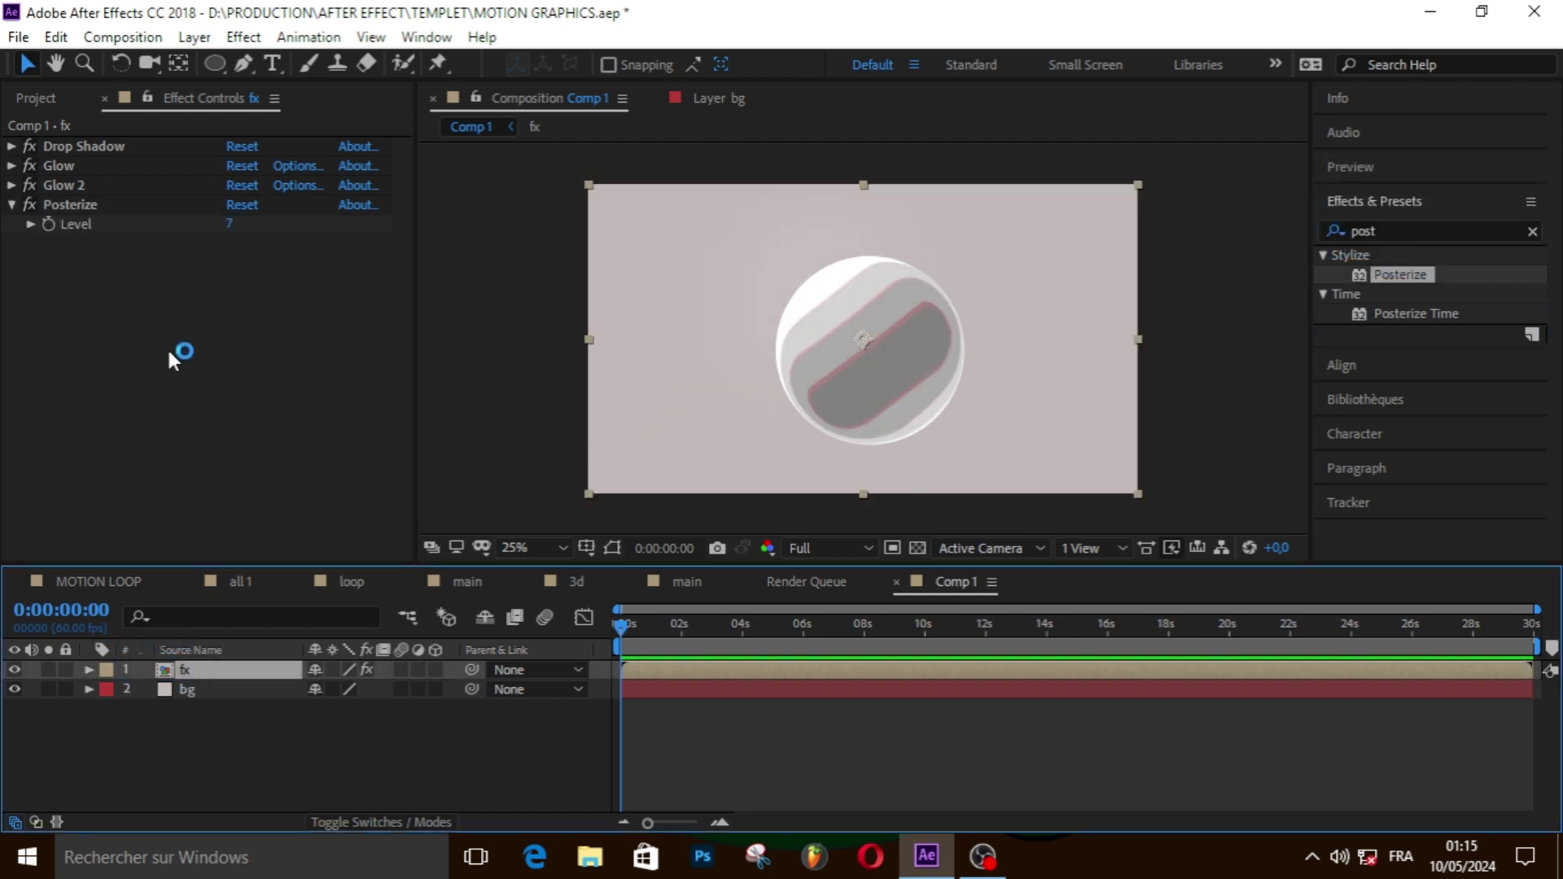
left_click(229, 223)
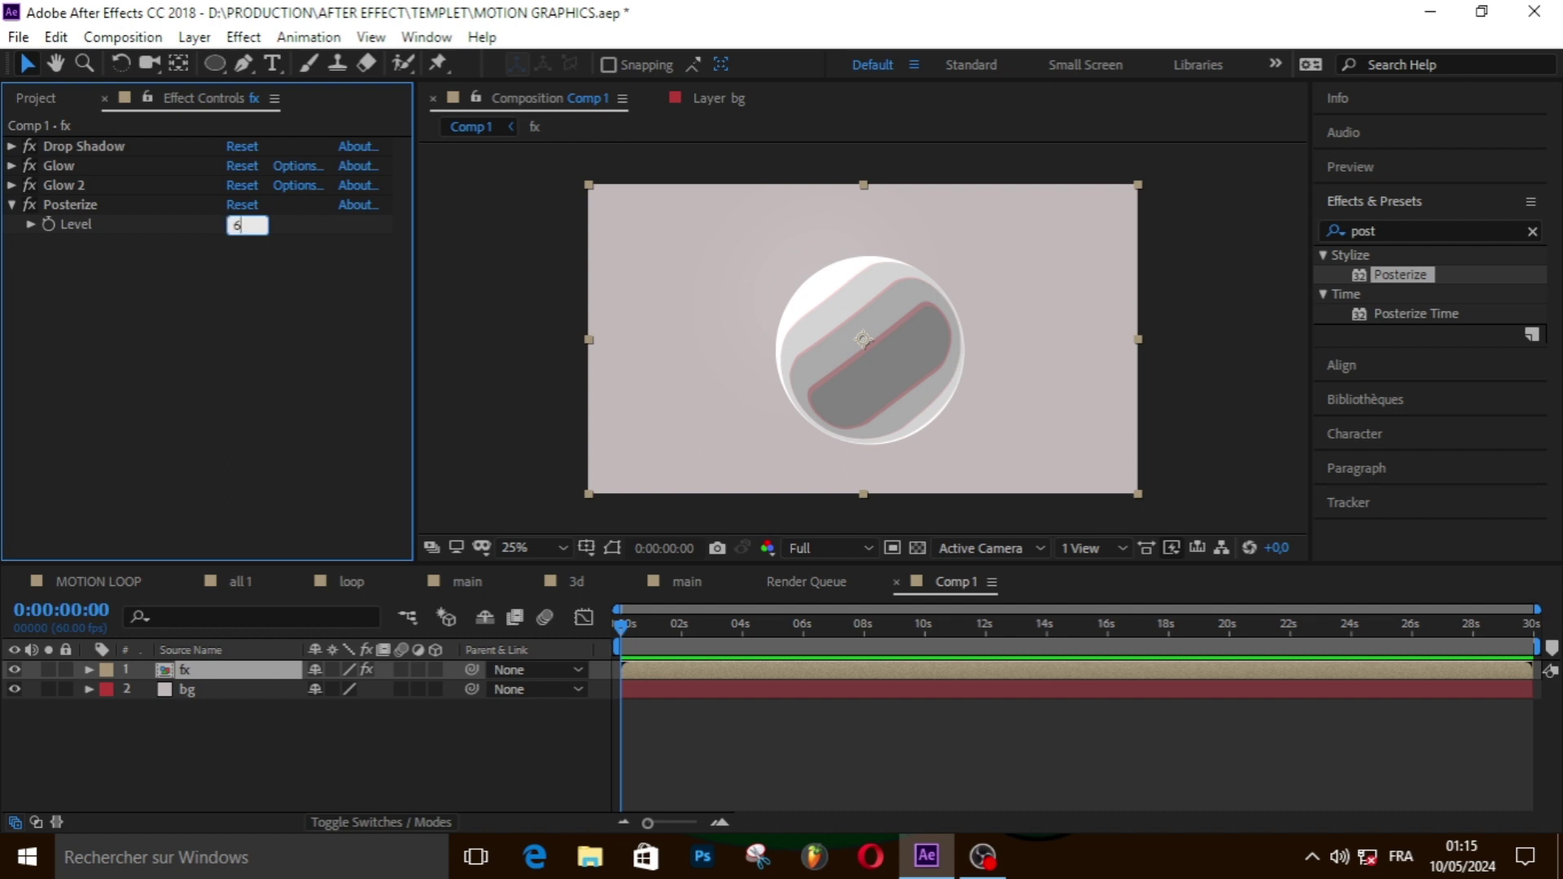
type("6")
key("Return")
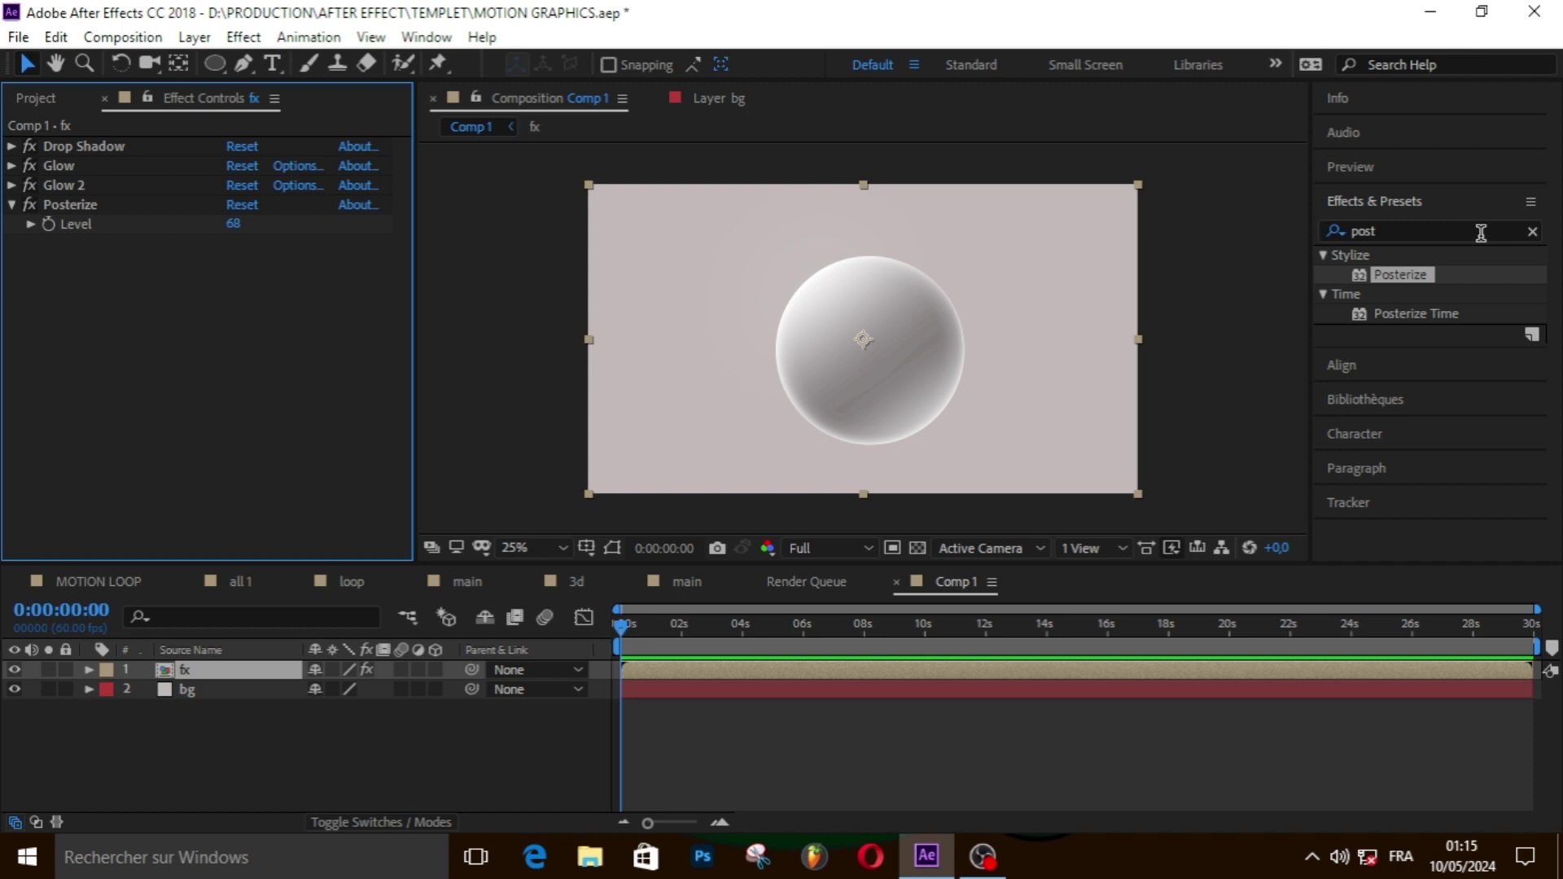
left_click(1532, 231)
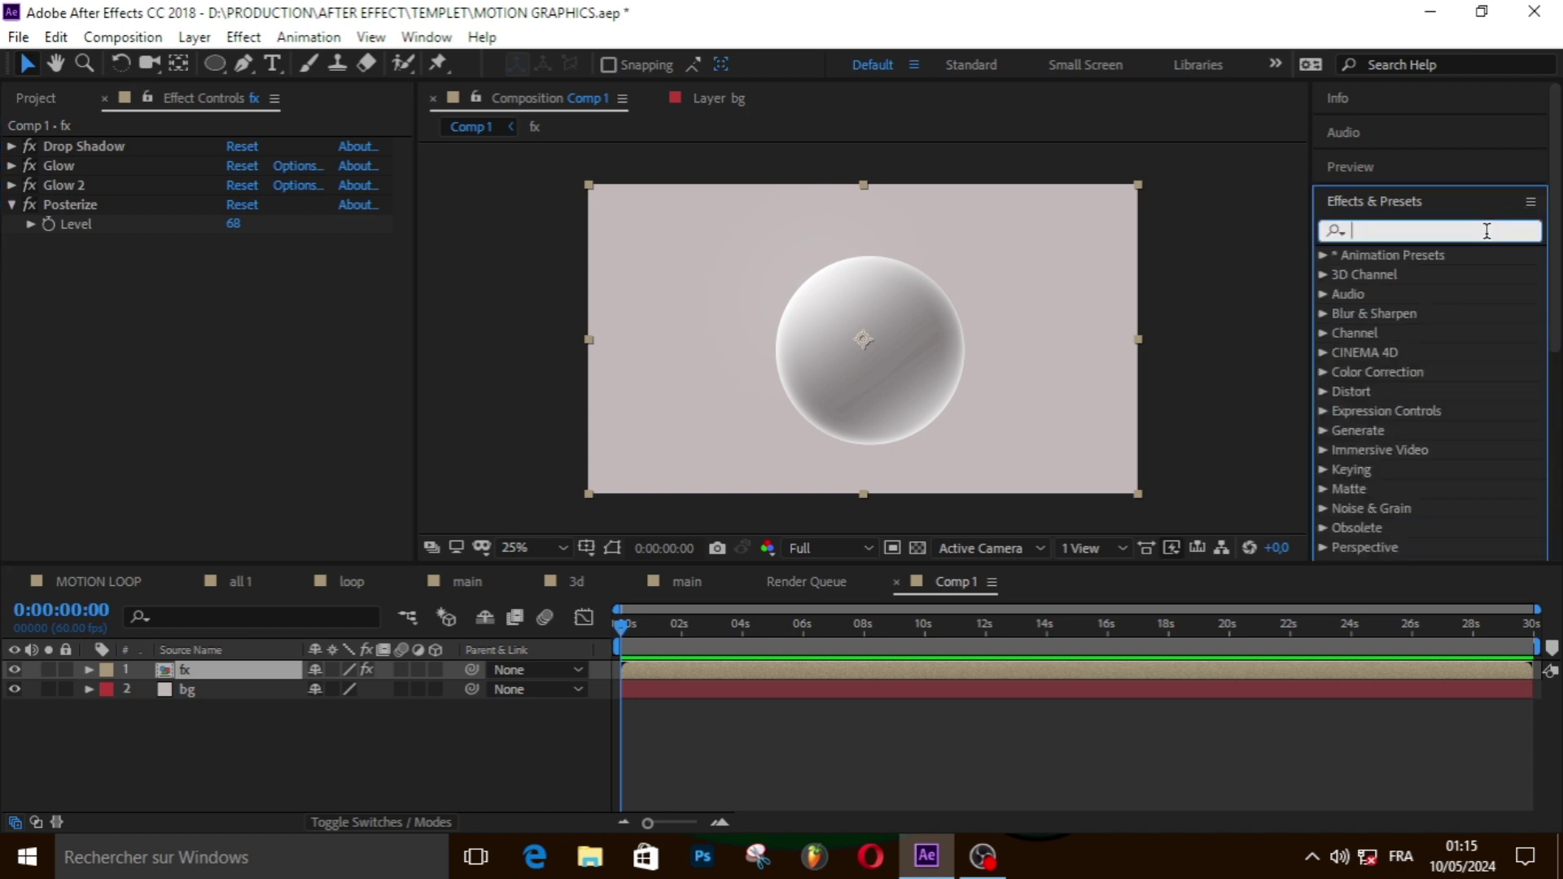
- Apply Tritone to the fx sphere layer with its Midtones set to grey 767980
type("trin")
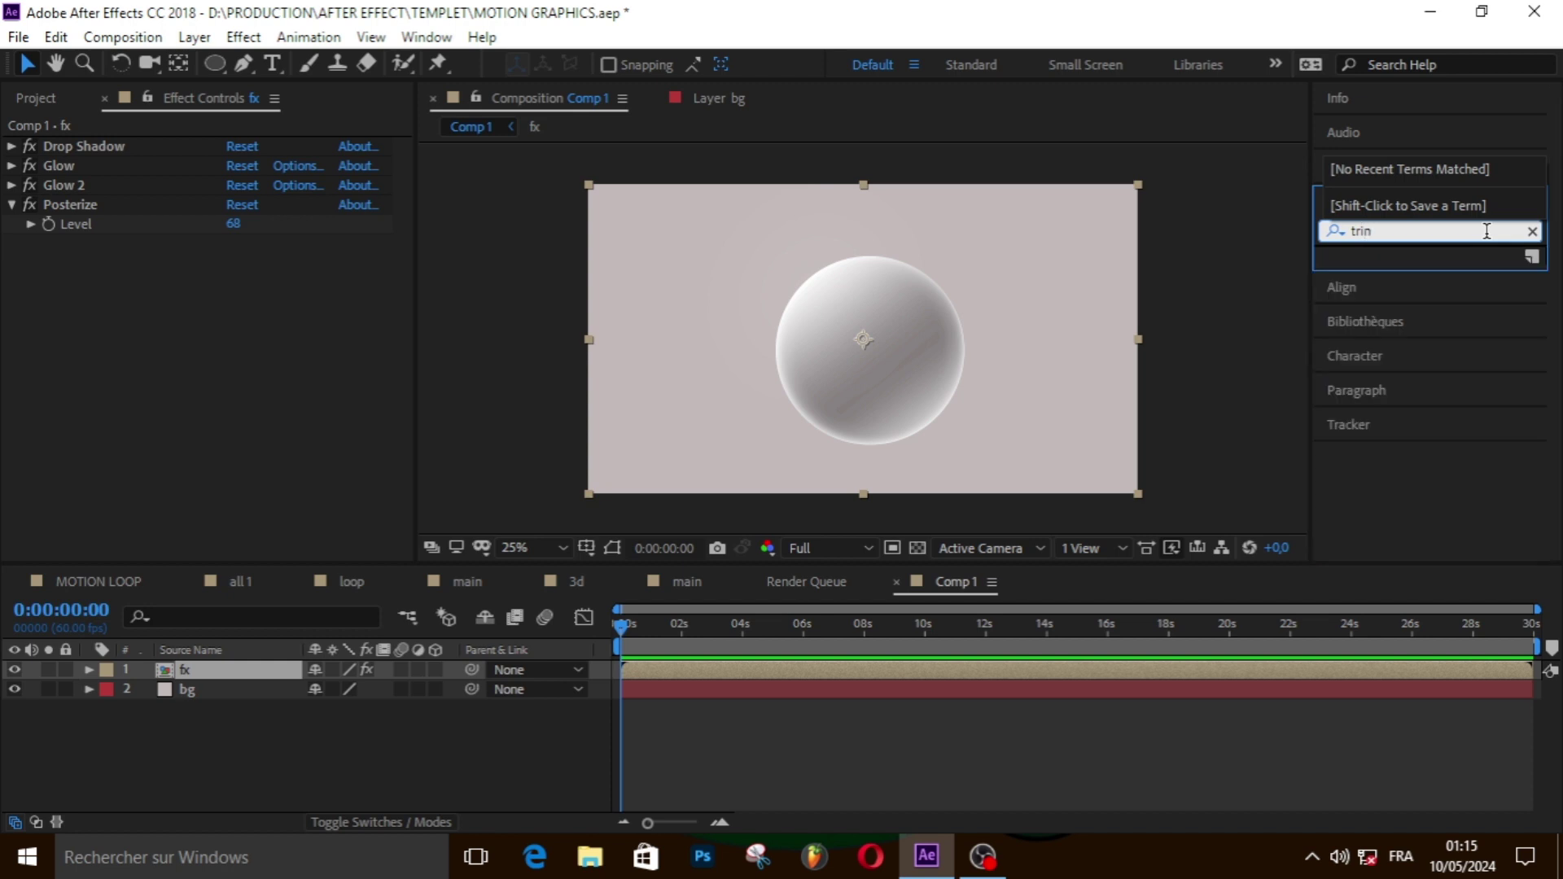
key("BackSpace")
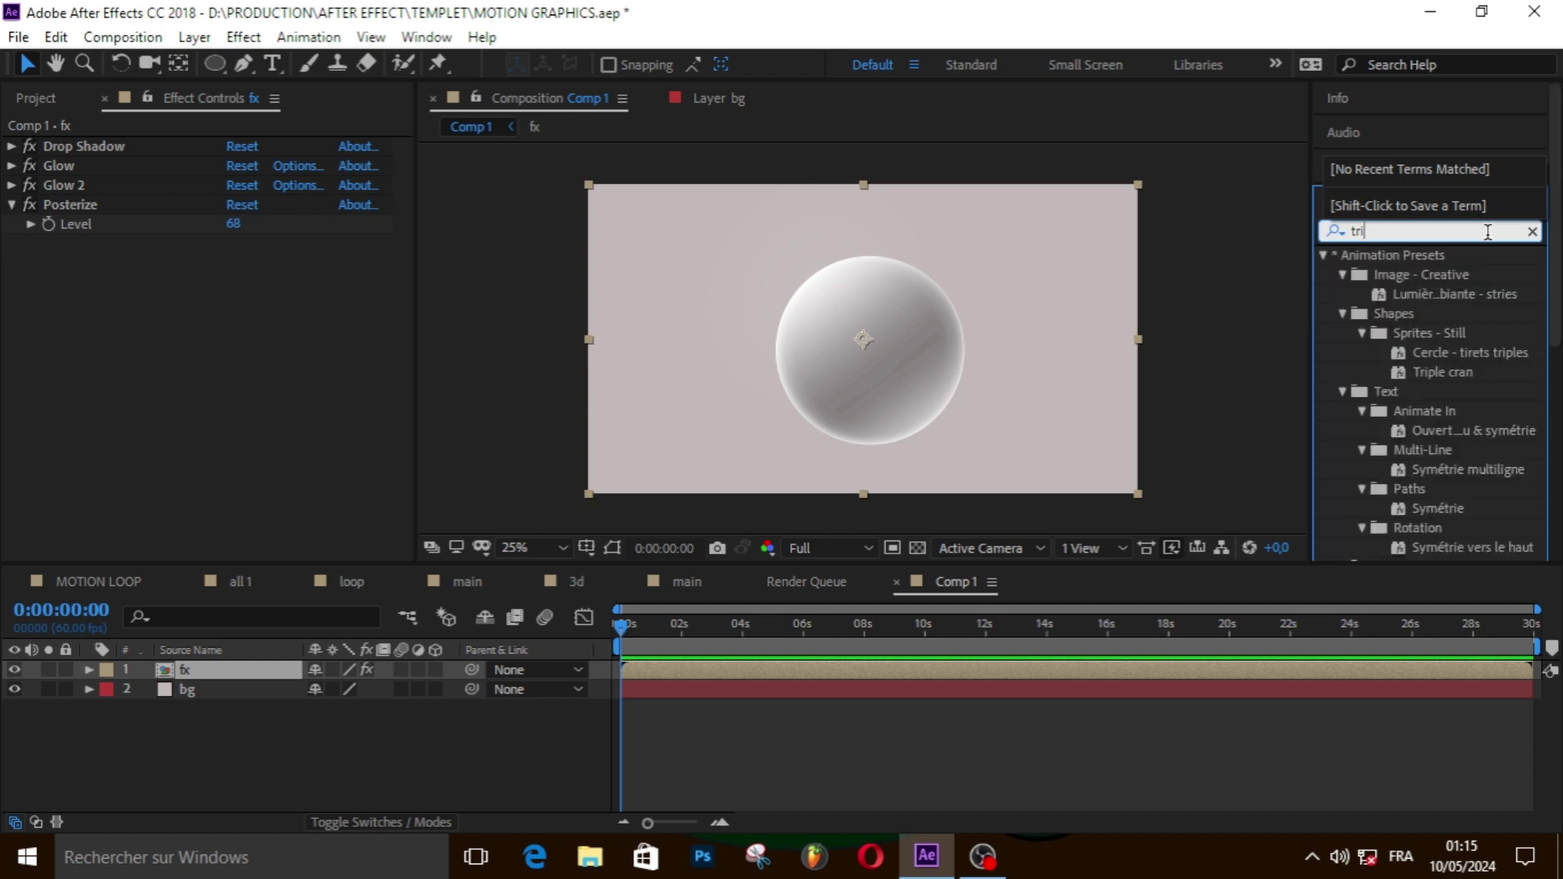
type("t")
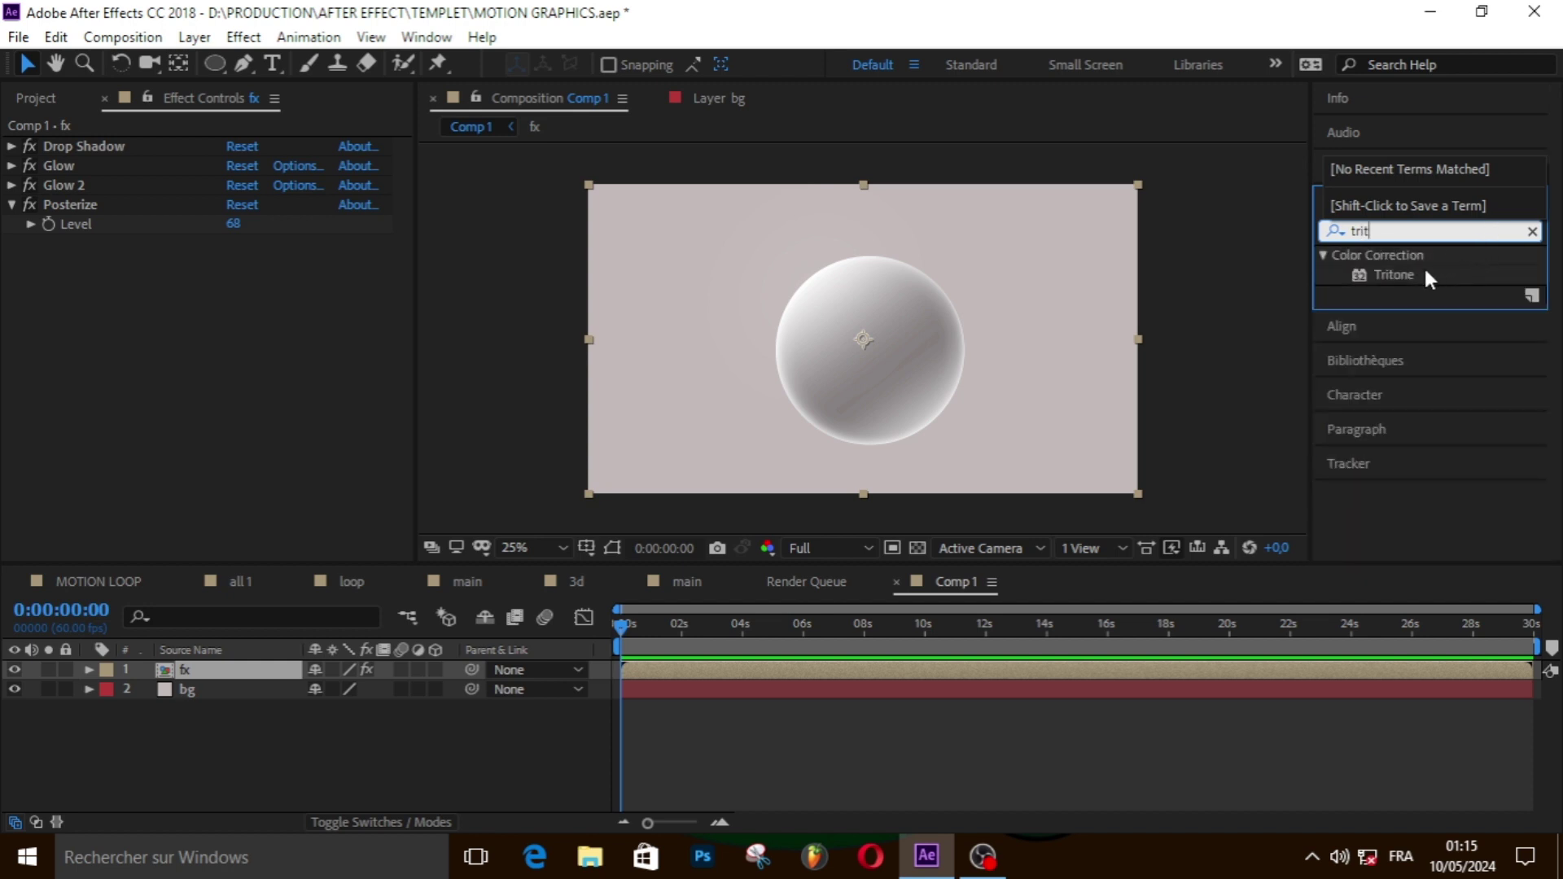
mouse_move(1399, 274)
left_mouse_down()
mouse_move(842, 692)
mouse_move(829, 671)
left_mouse_up()
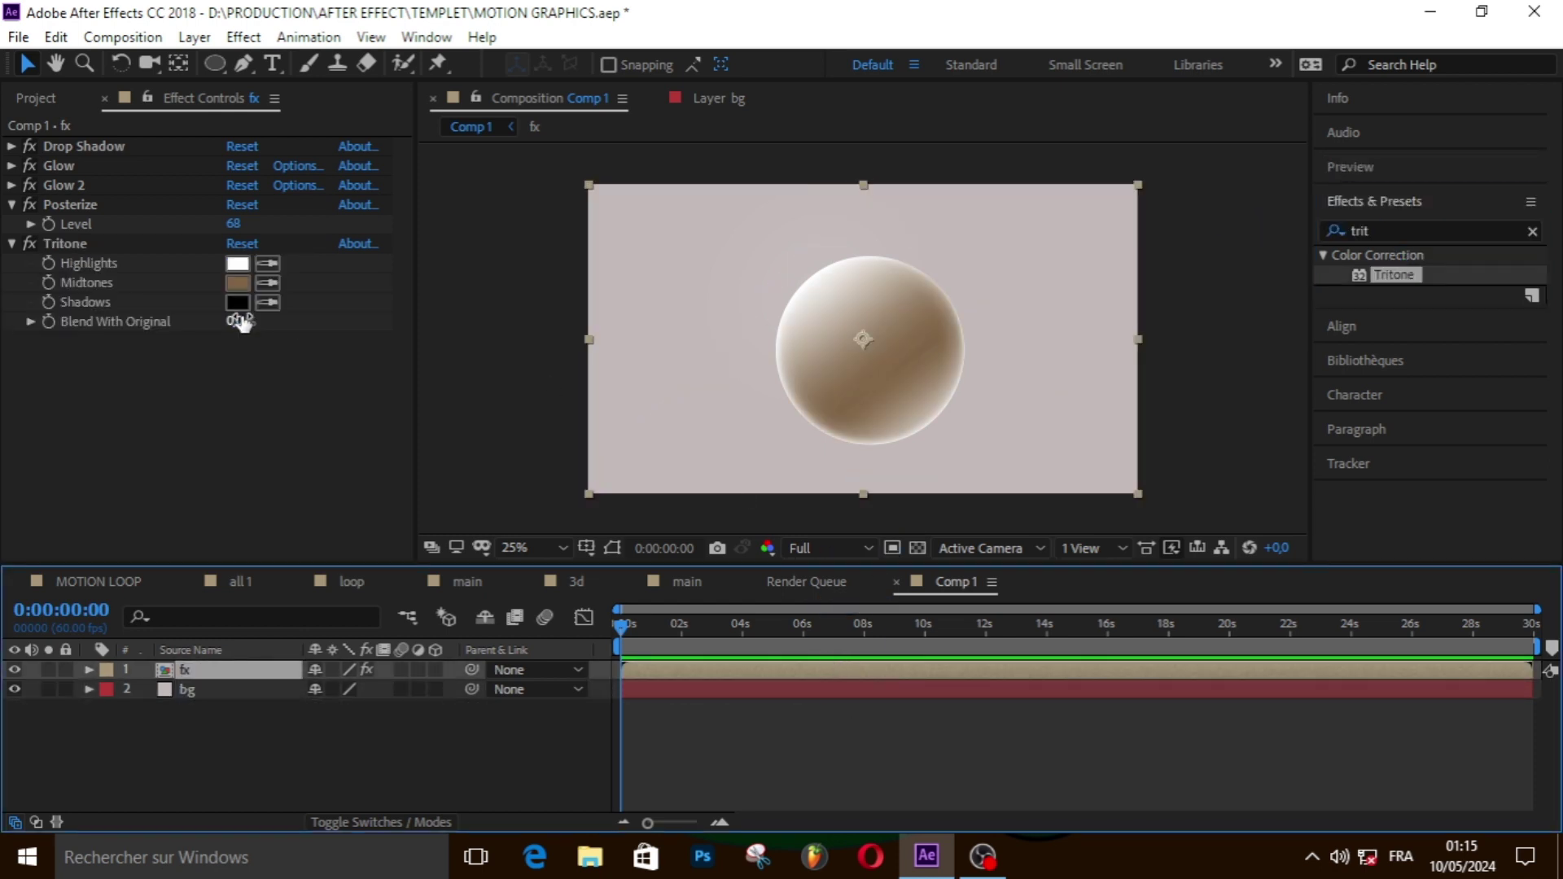
left_click(236, 282)
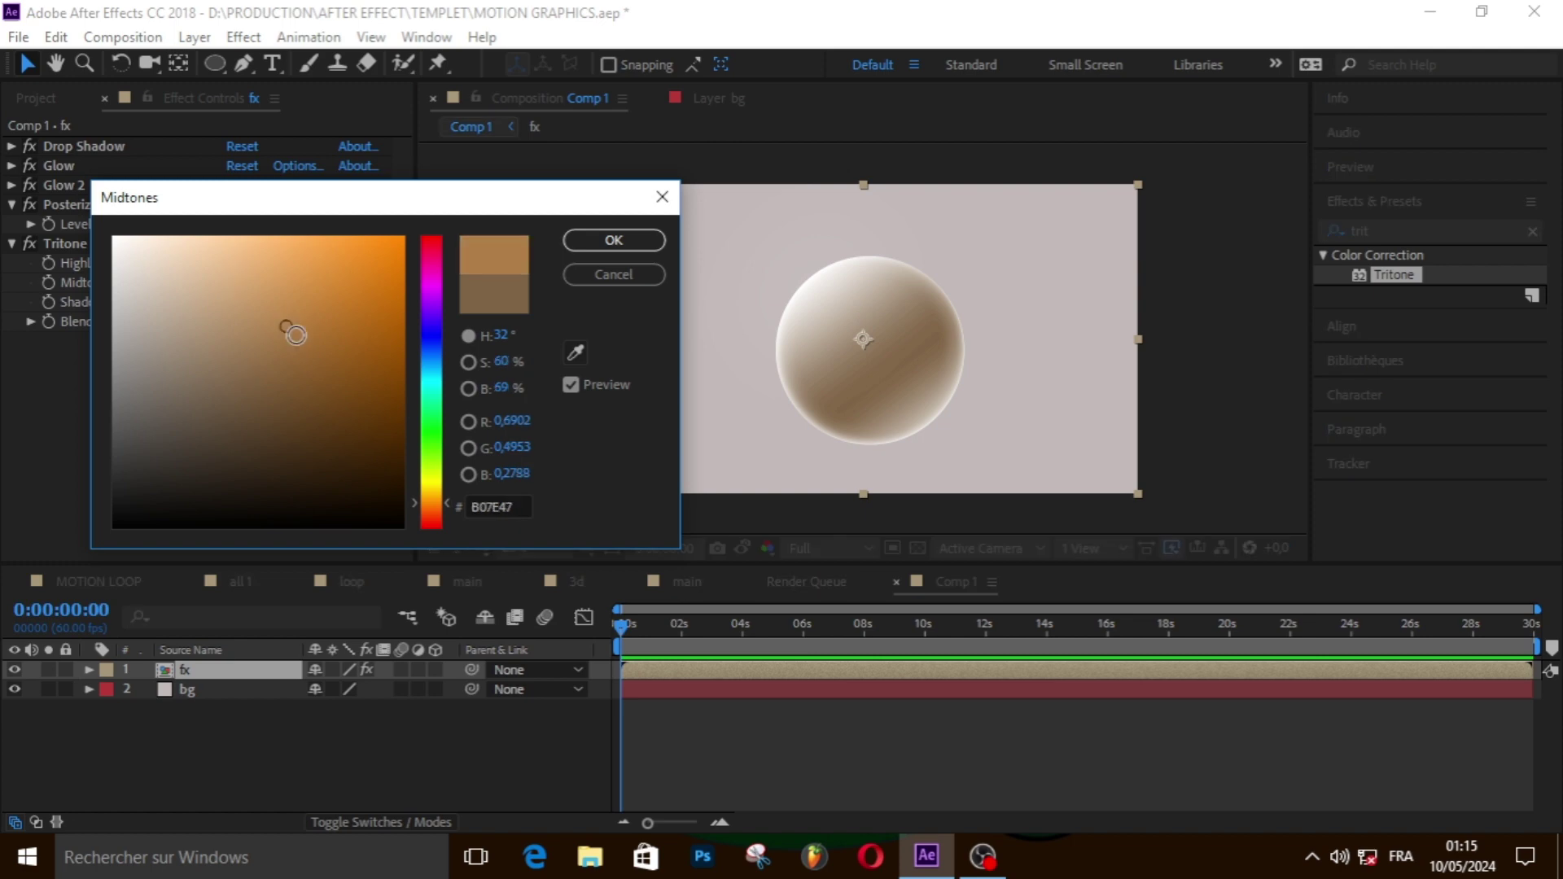
left_click(498, 507)
type("76")
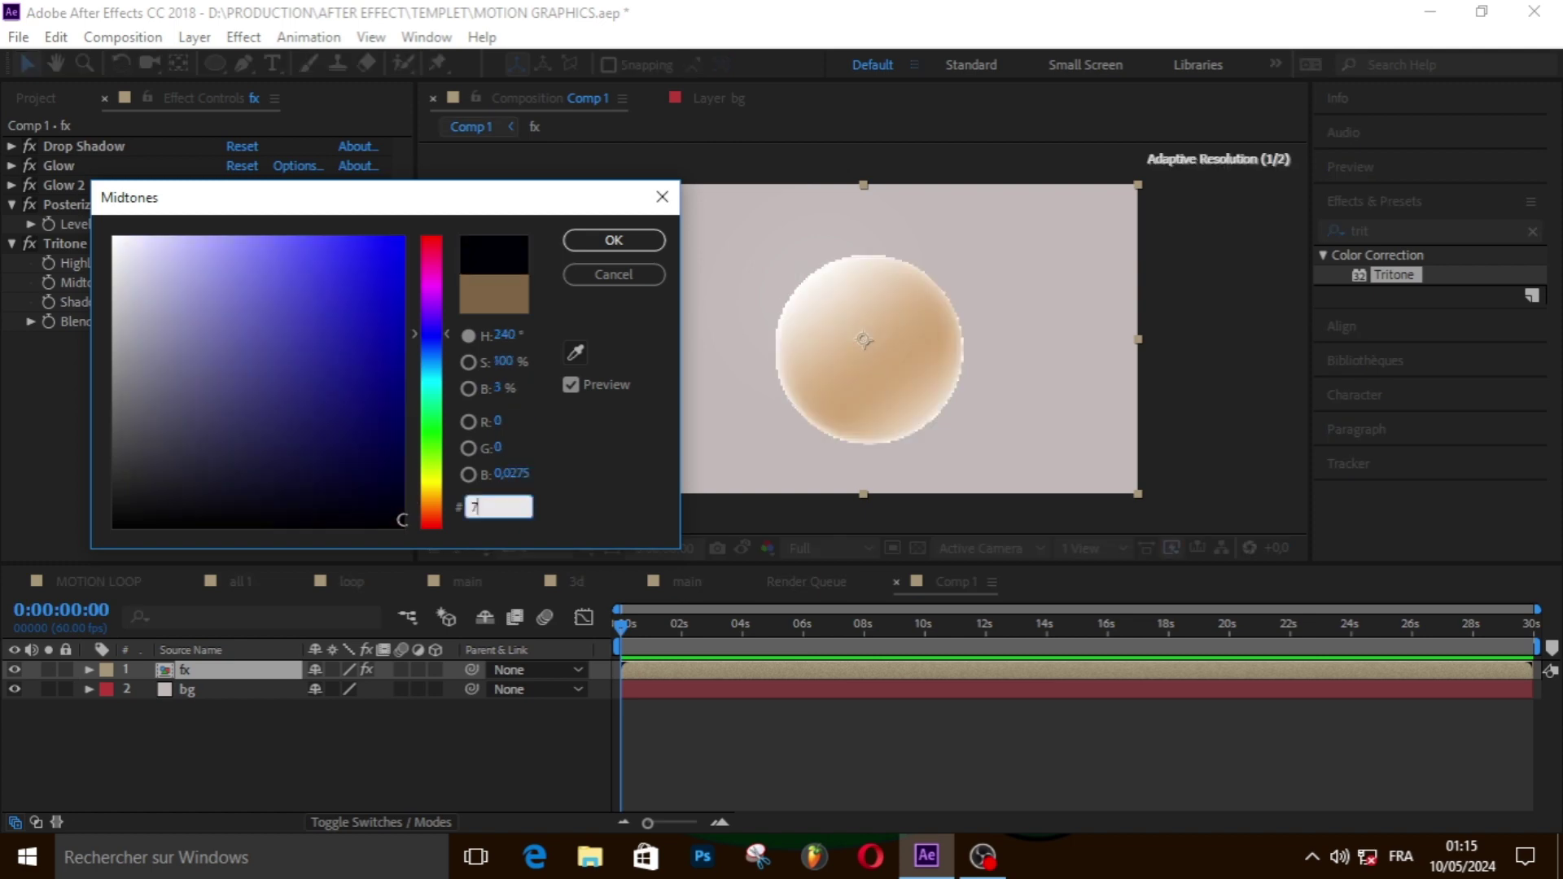
type("798")
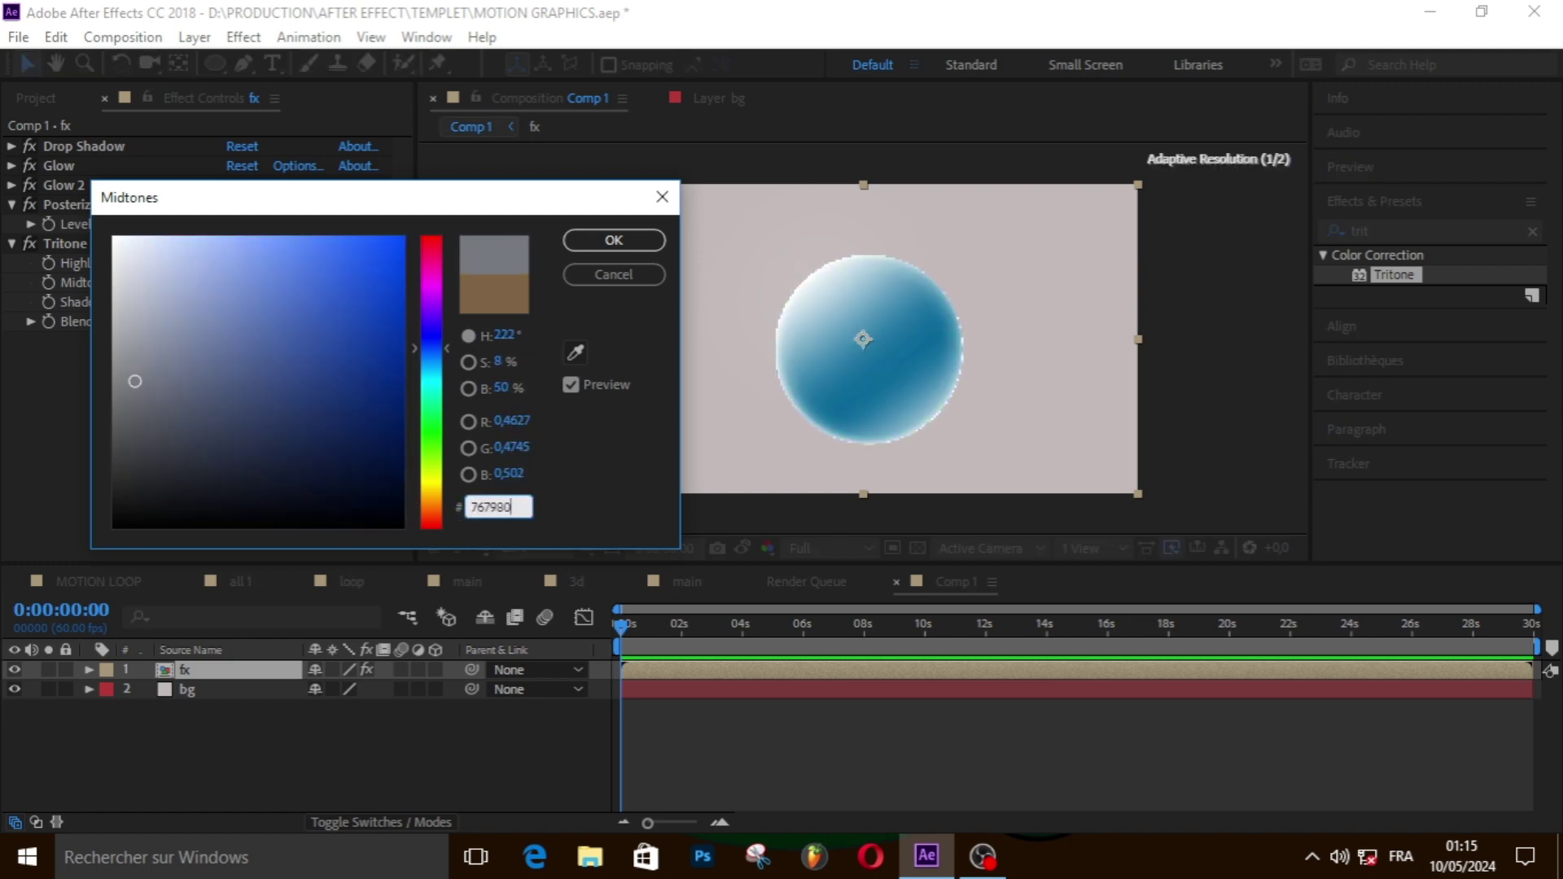
type("0")
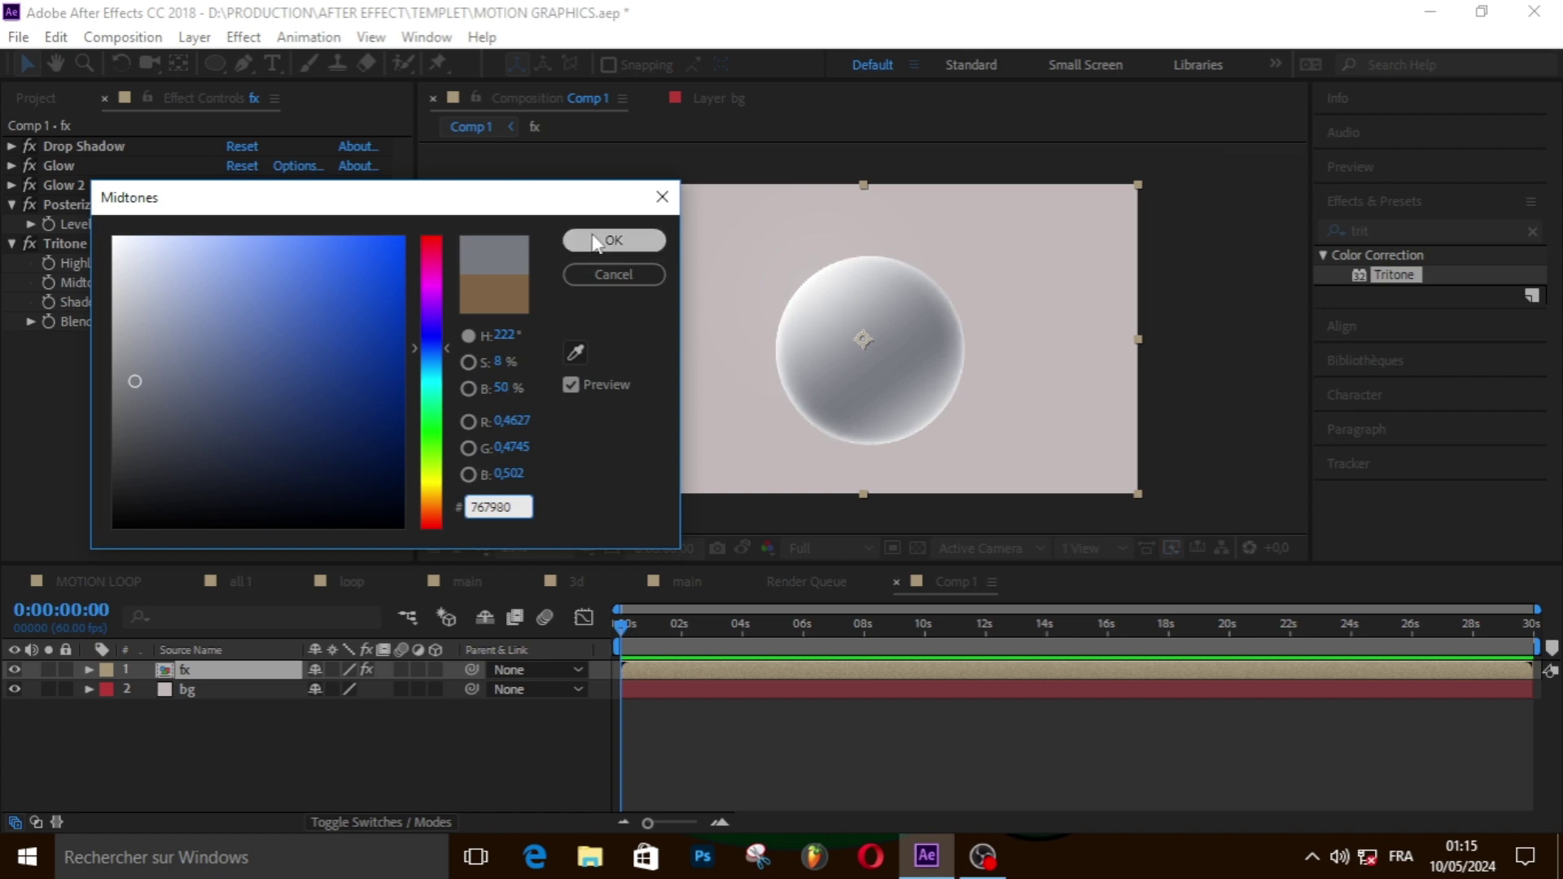
left_click(614, 240)
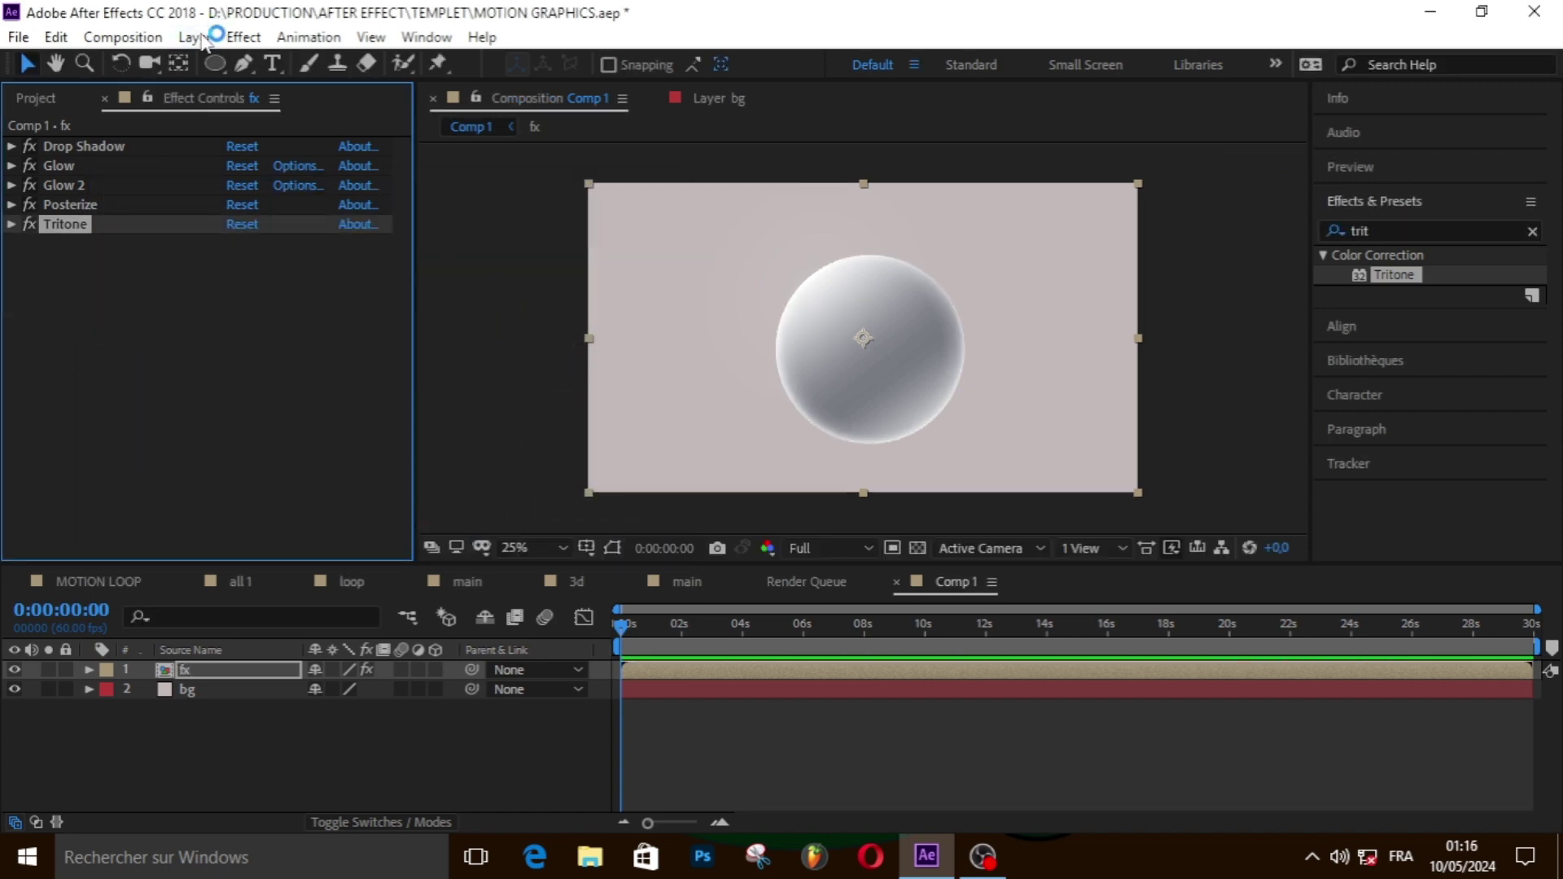
- Add a new adjustment layer to Comp 1 above the sphere
left_click(243, 37)
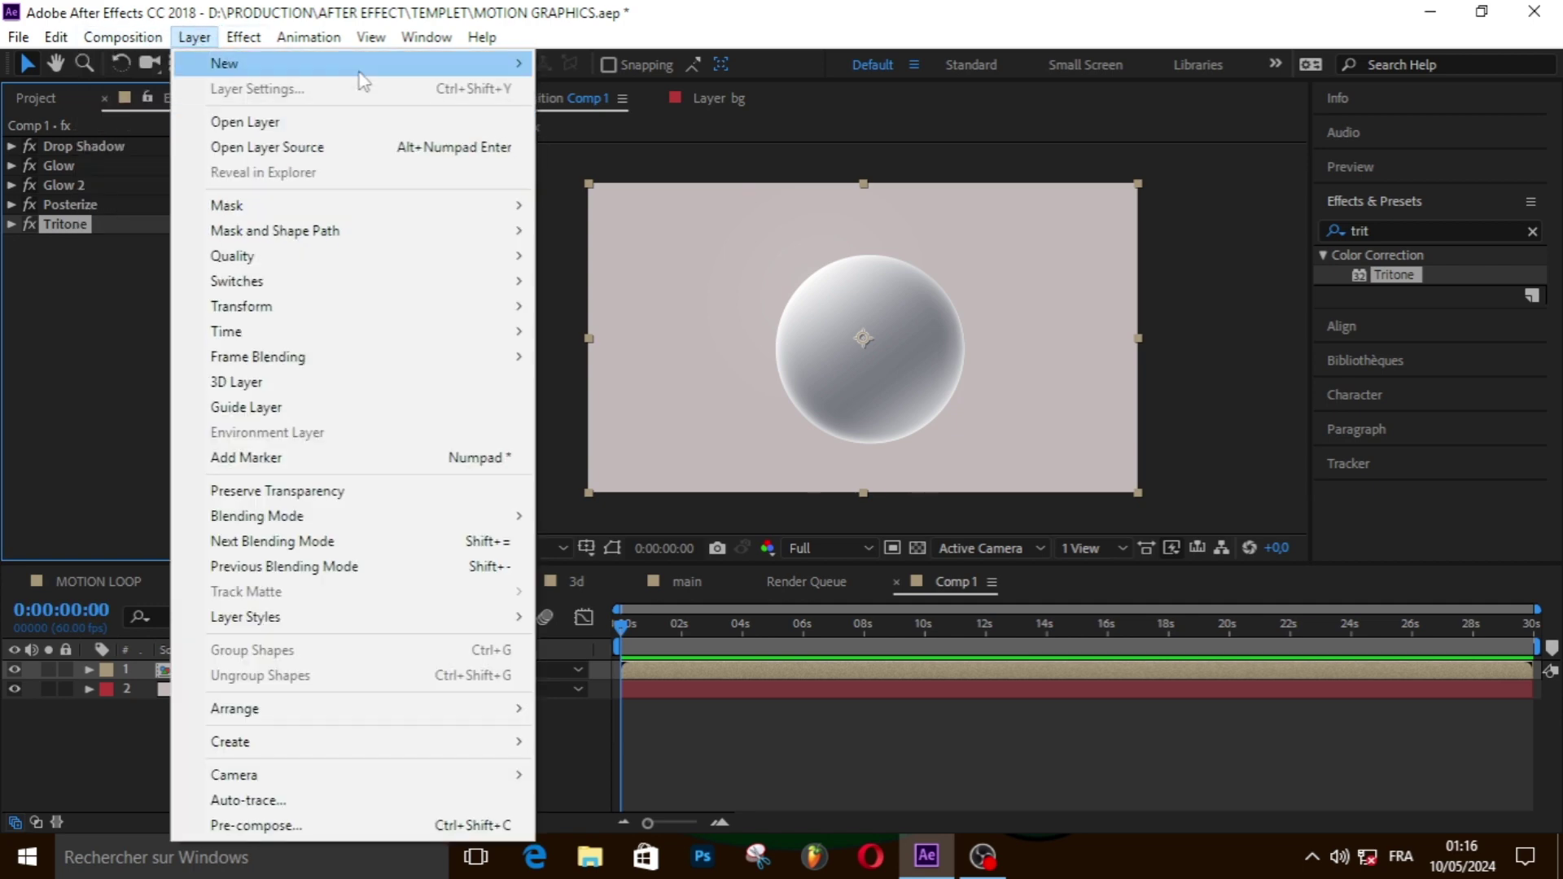
mouse_move(363, 79)
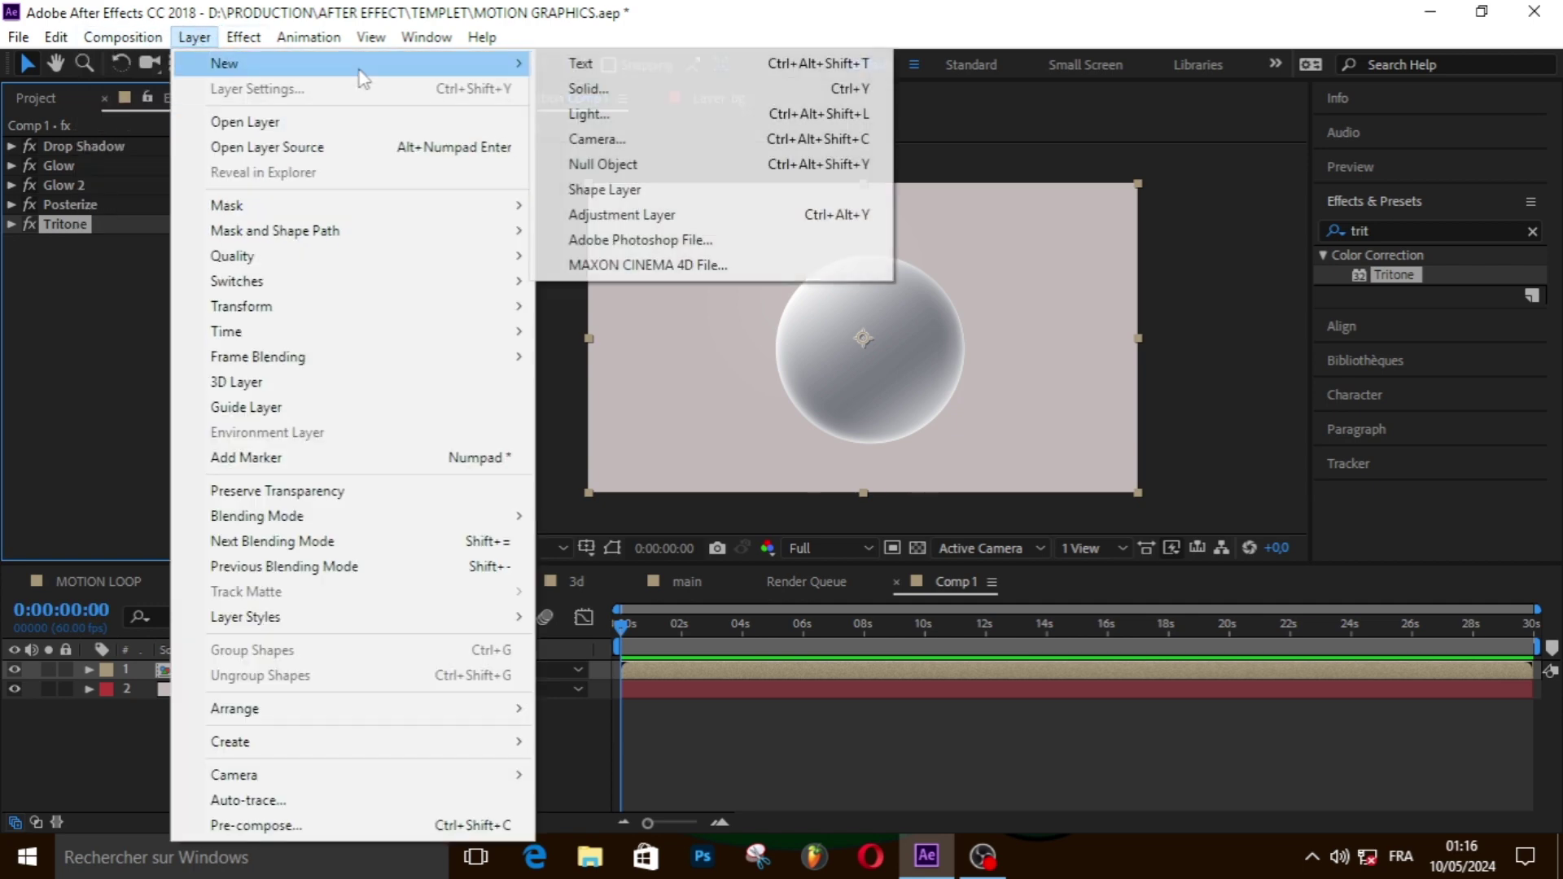
left_click(640, 210)
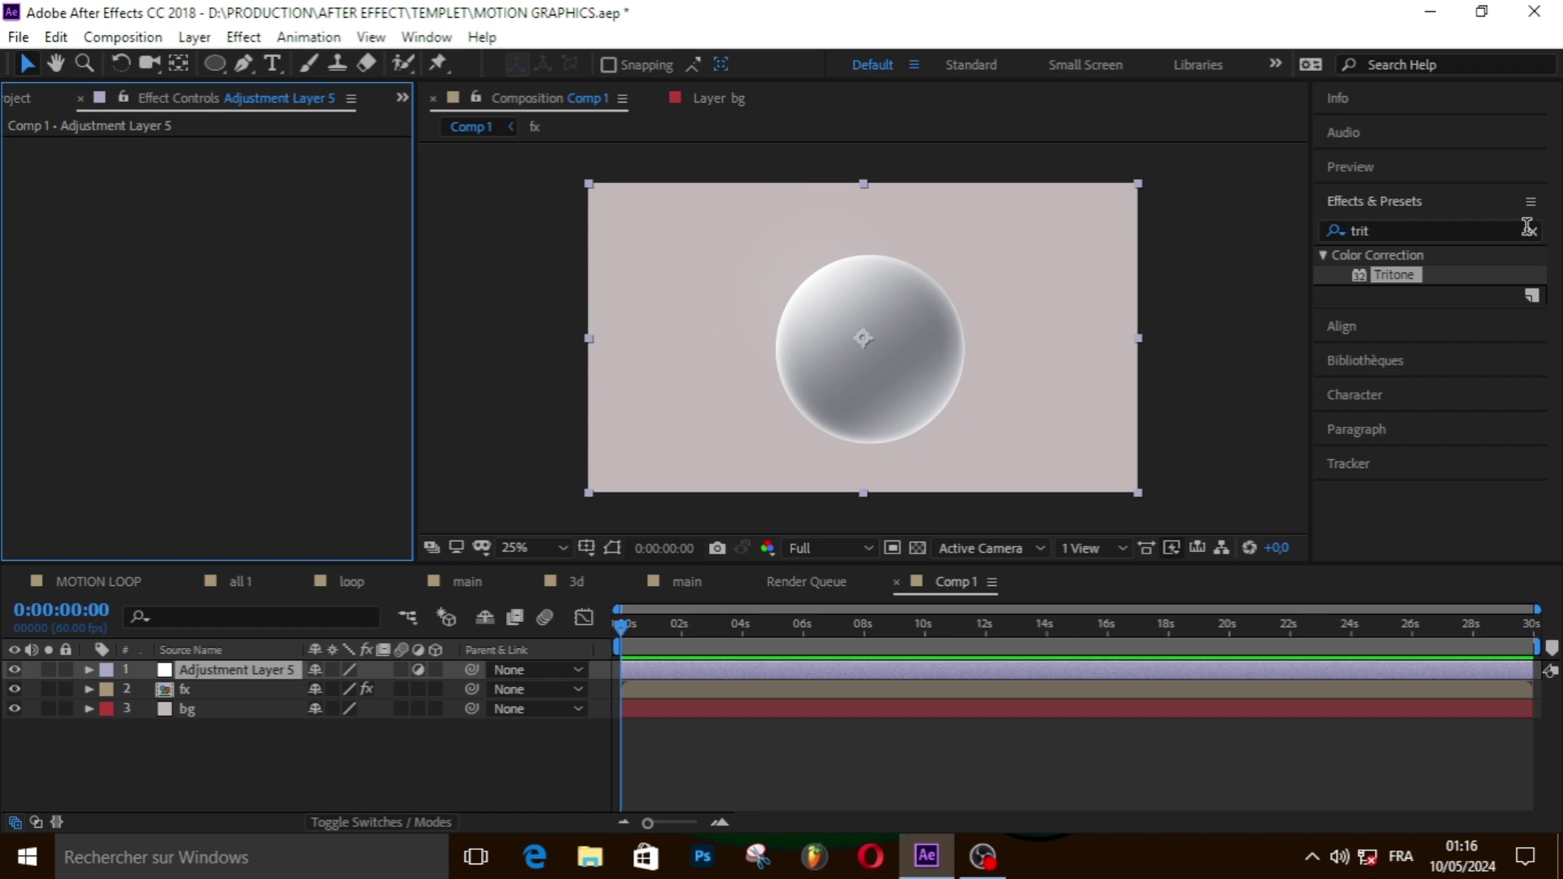
- Apply a Noise effect to the adjustment layer and set a small Amount of Noise
left_click(1533, 233)
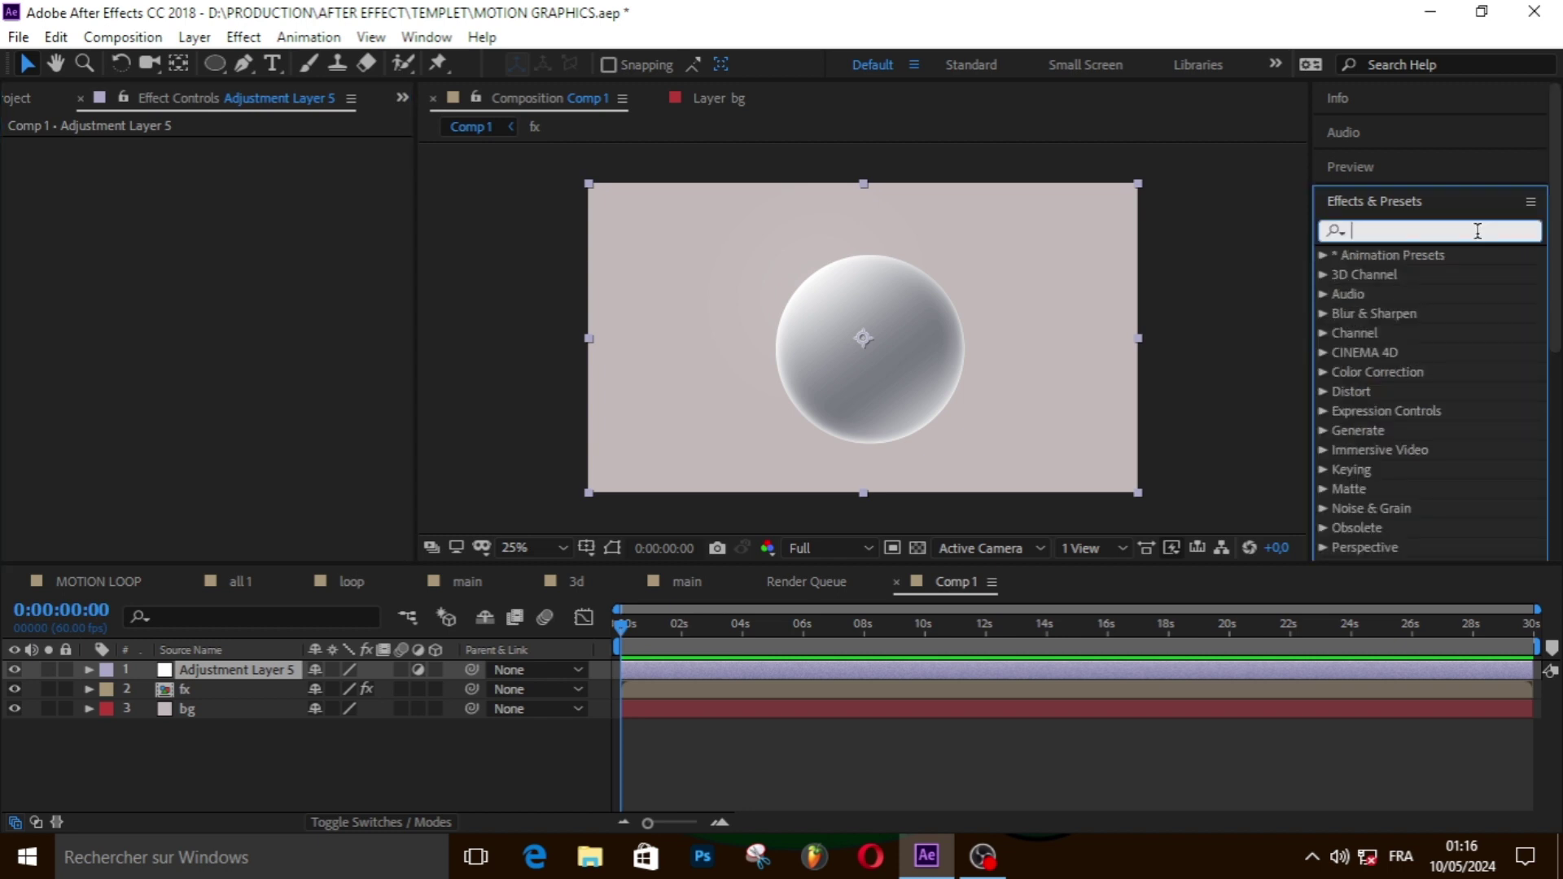
type("nois")
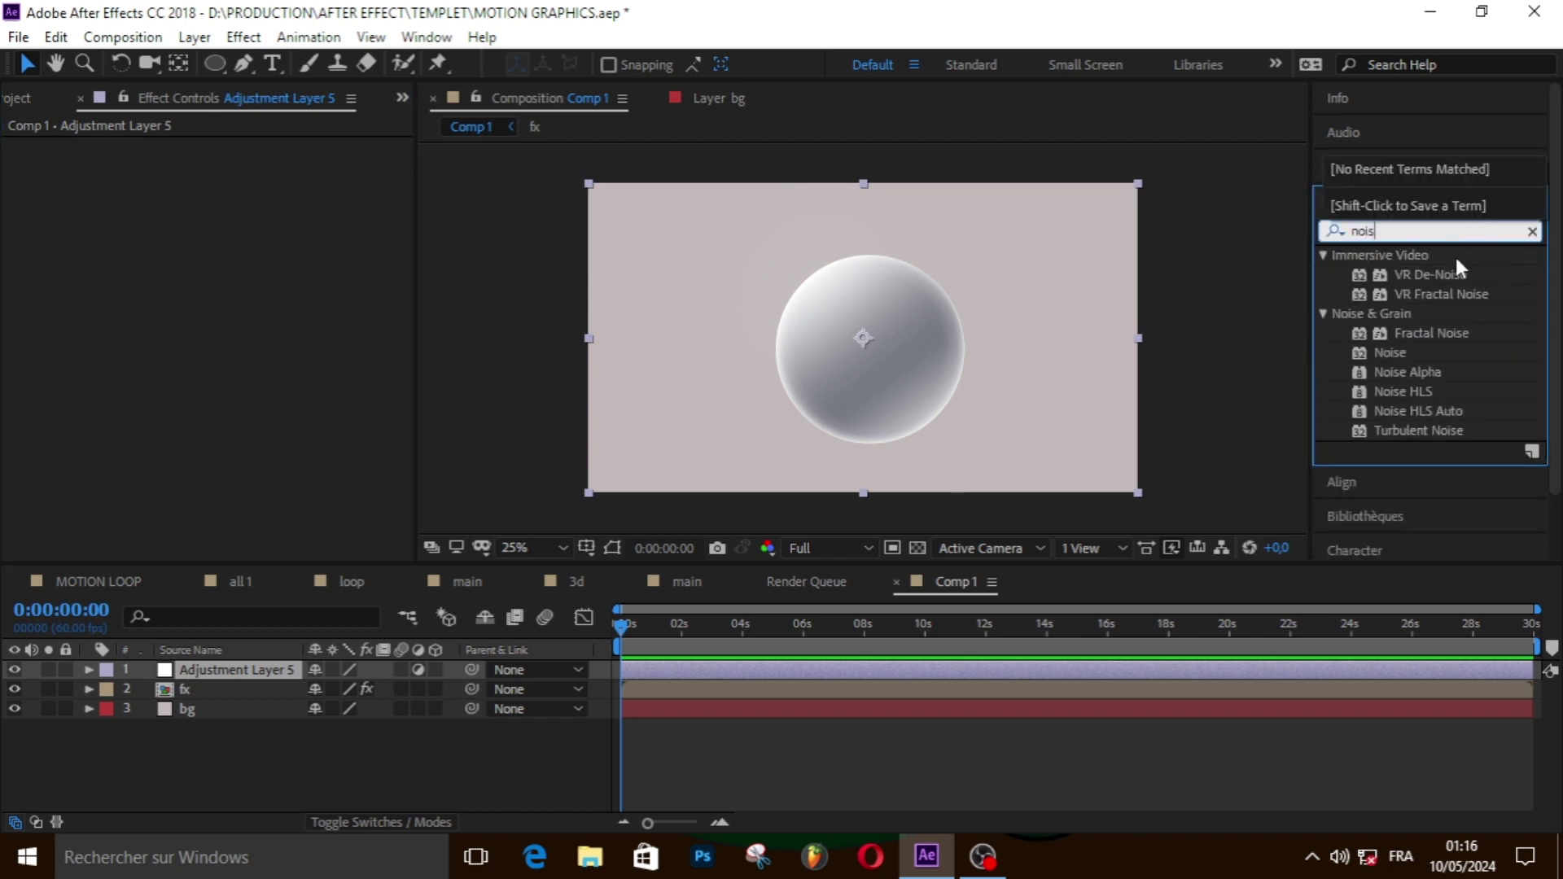
left_click_drag(1404, 355, 955, 672)
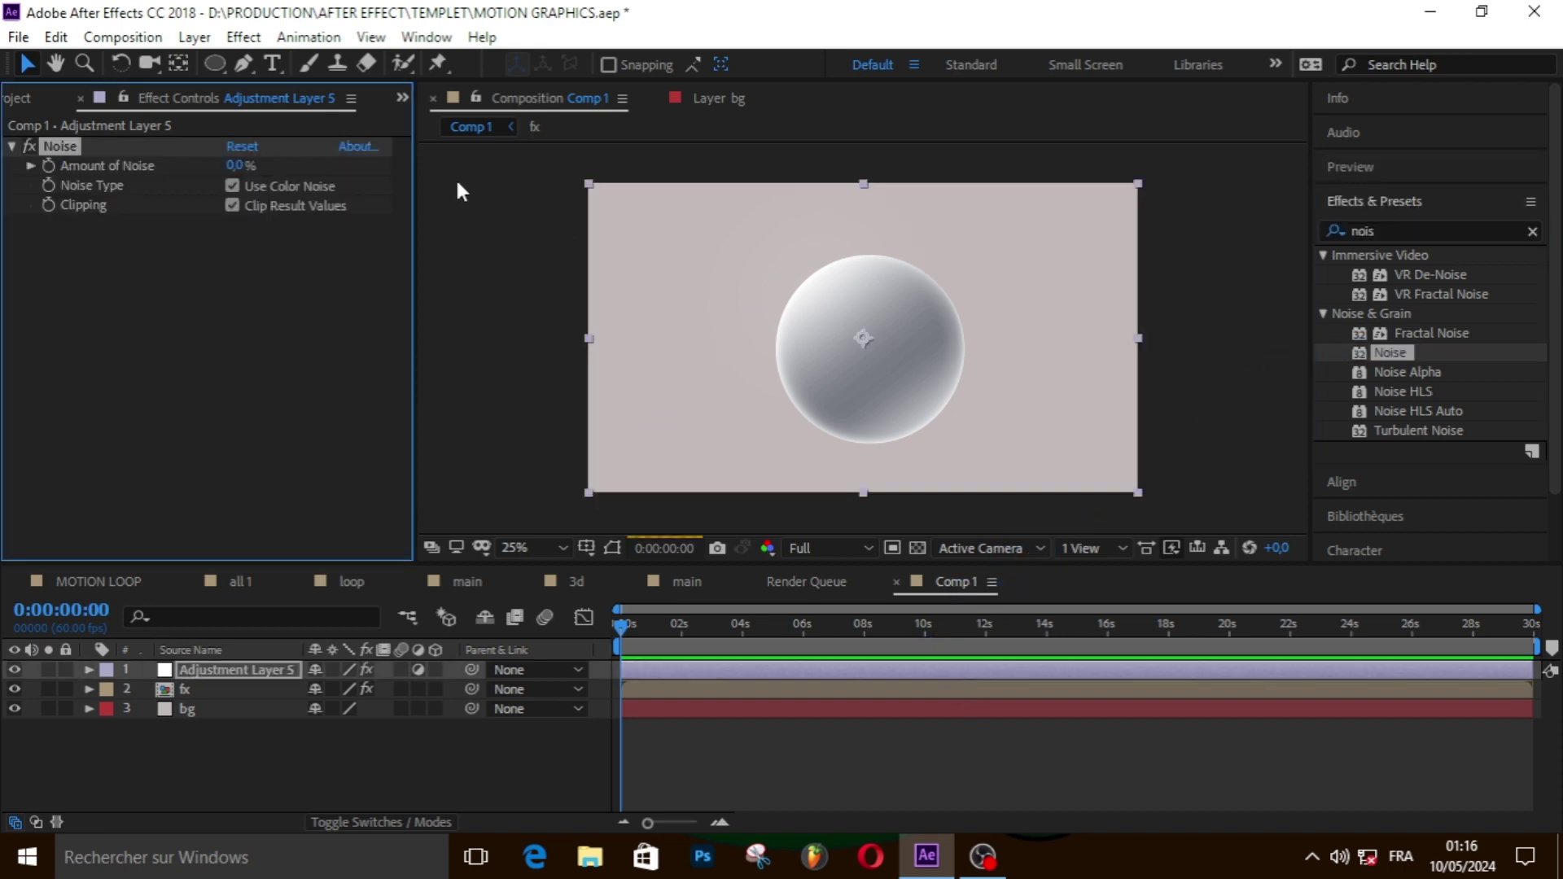
left_click(236, 165)
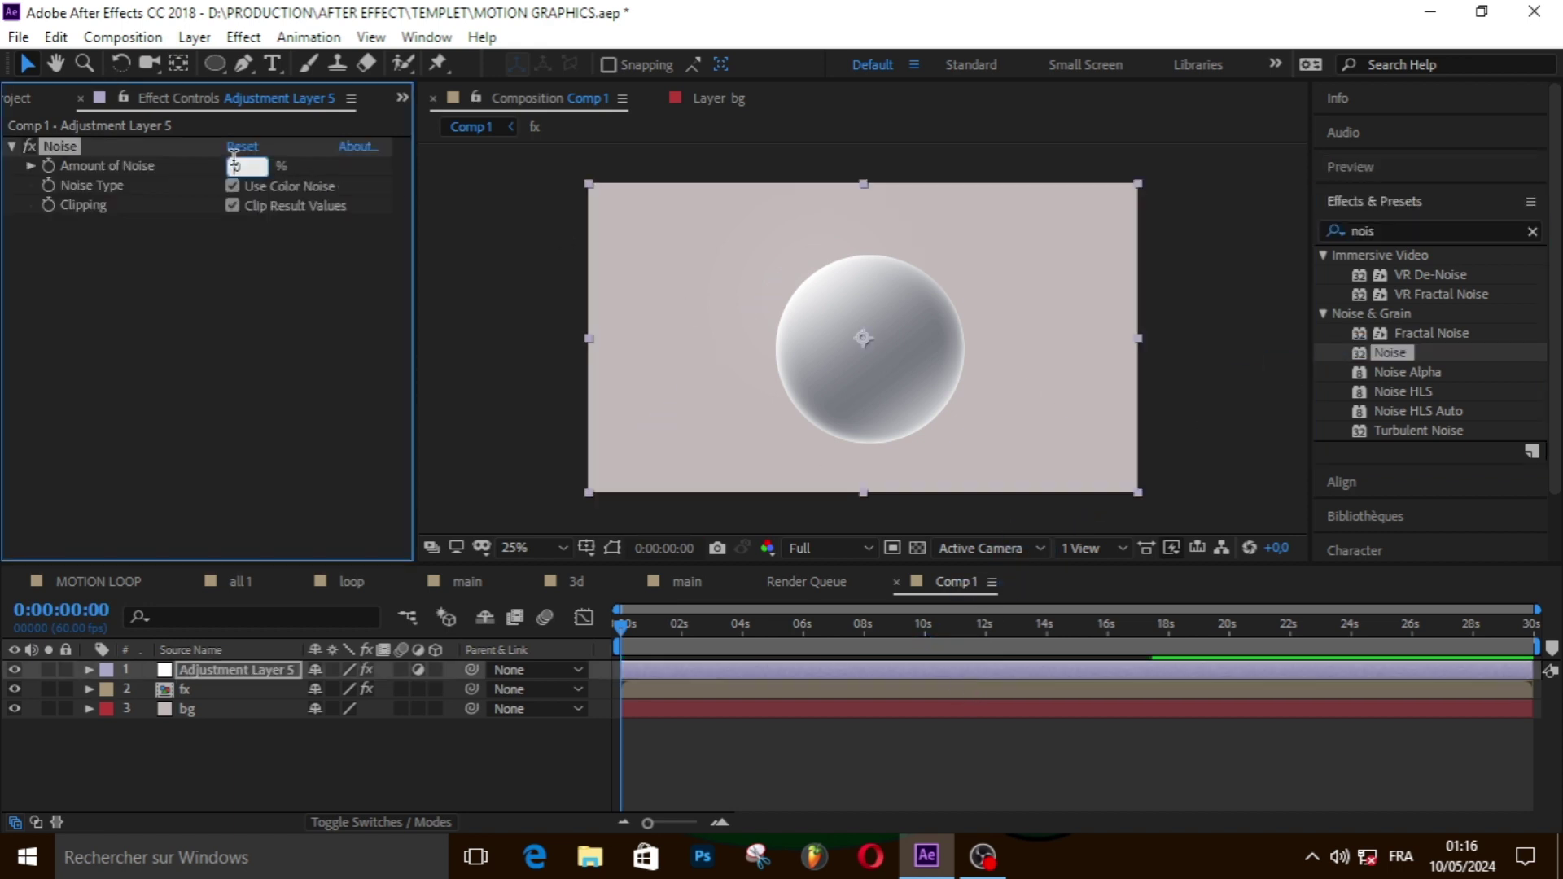
type("10")
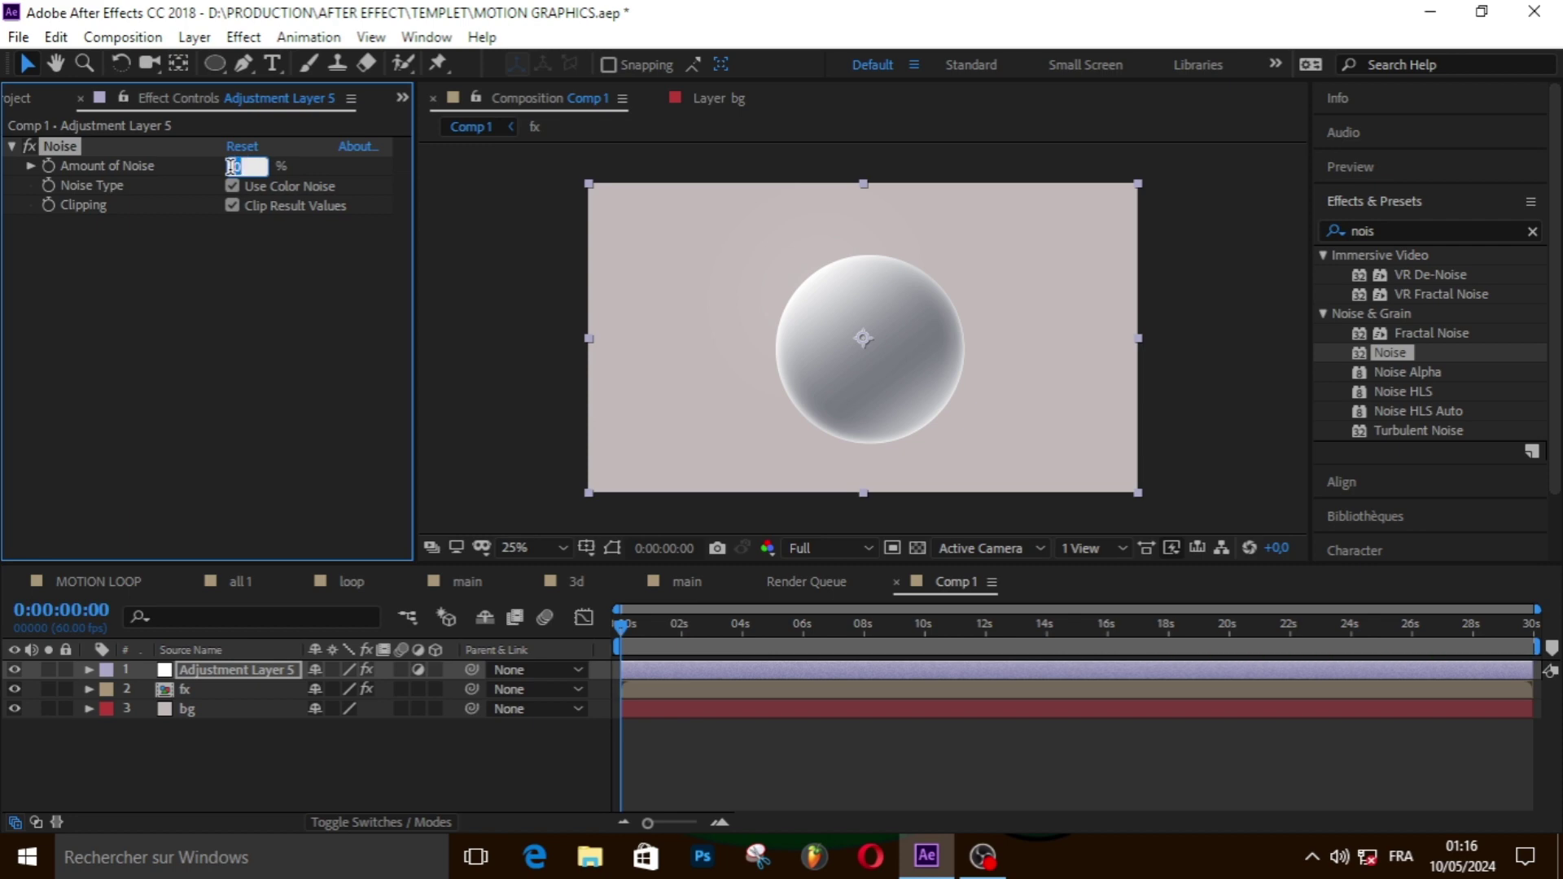
type("1")
key("Return")
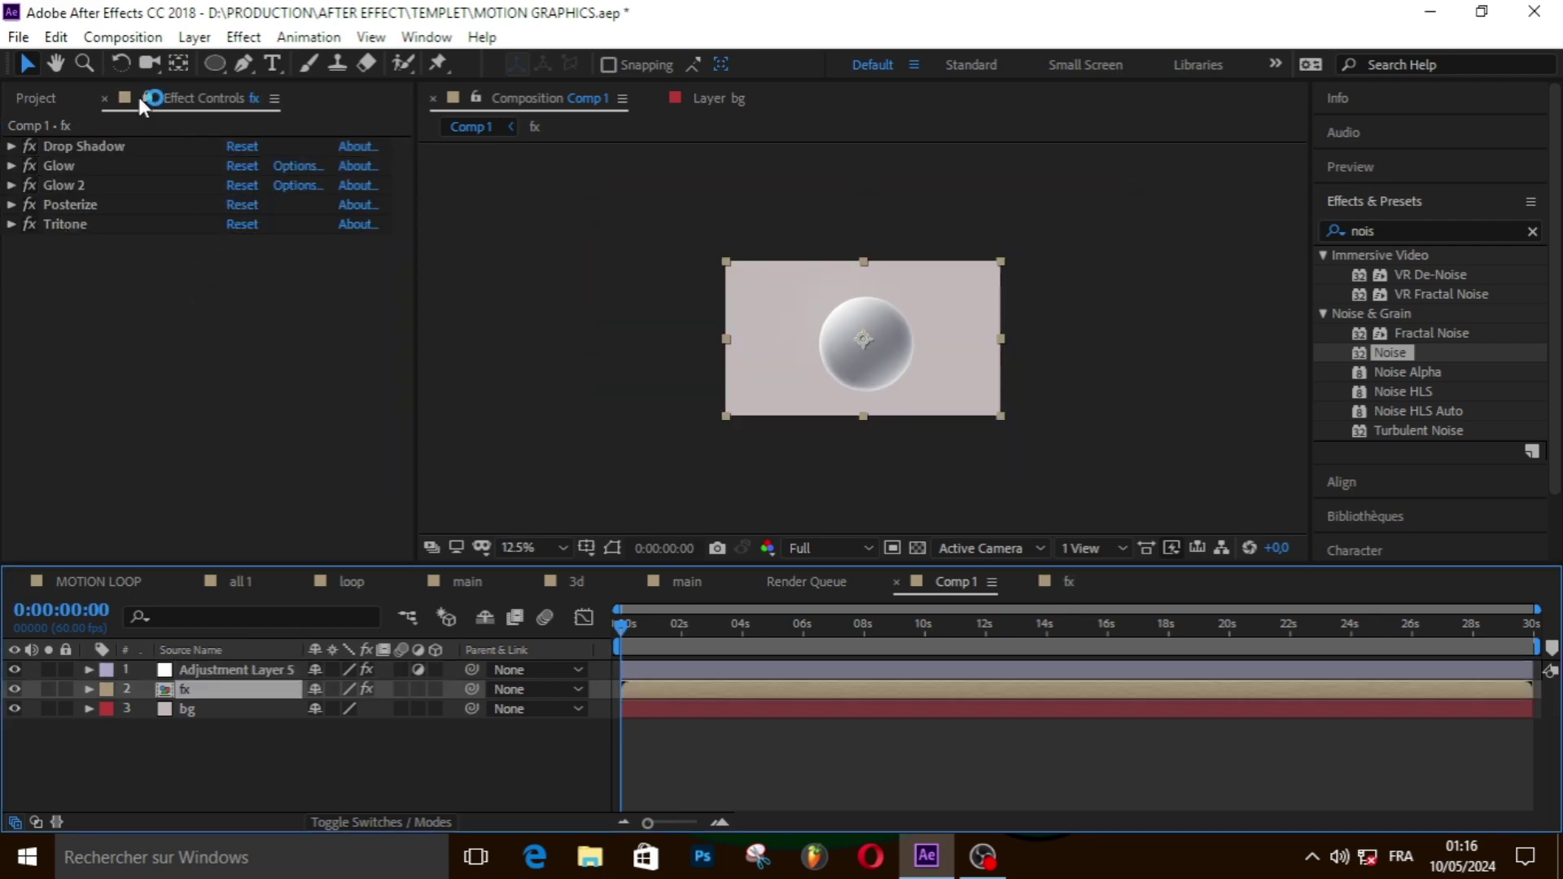
- Pre-compose fx with all attributes into fx Comp 1 and make that layer 3D
left_click(196, 37)
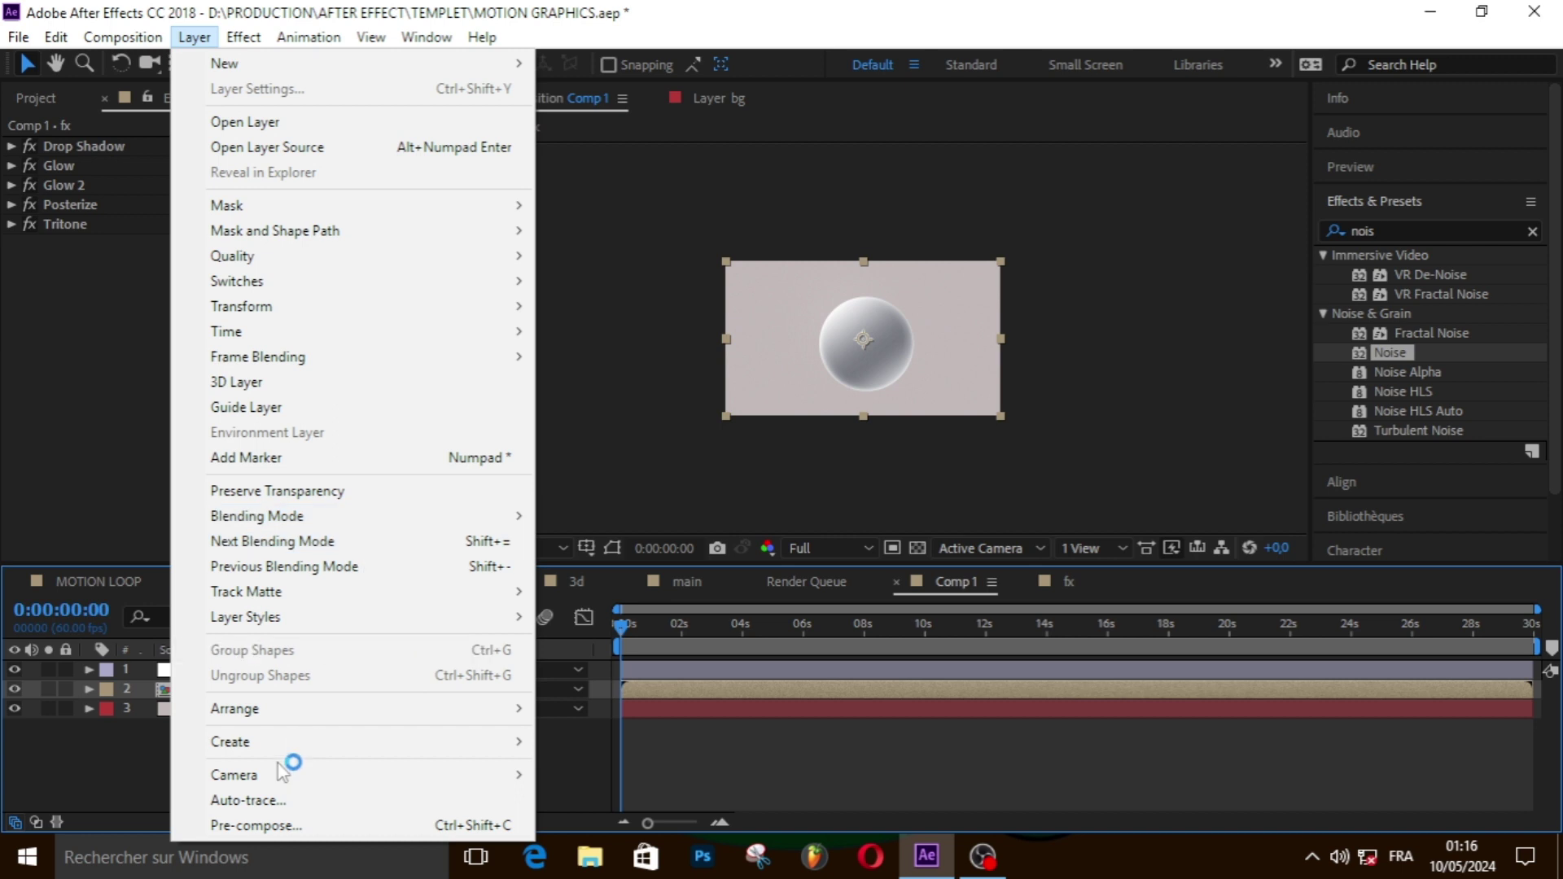
left_click(261, 824)
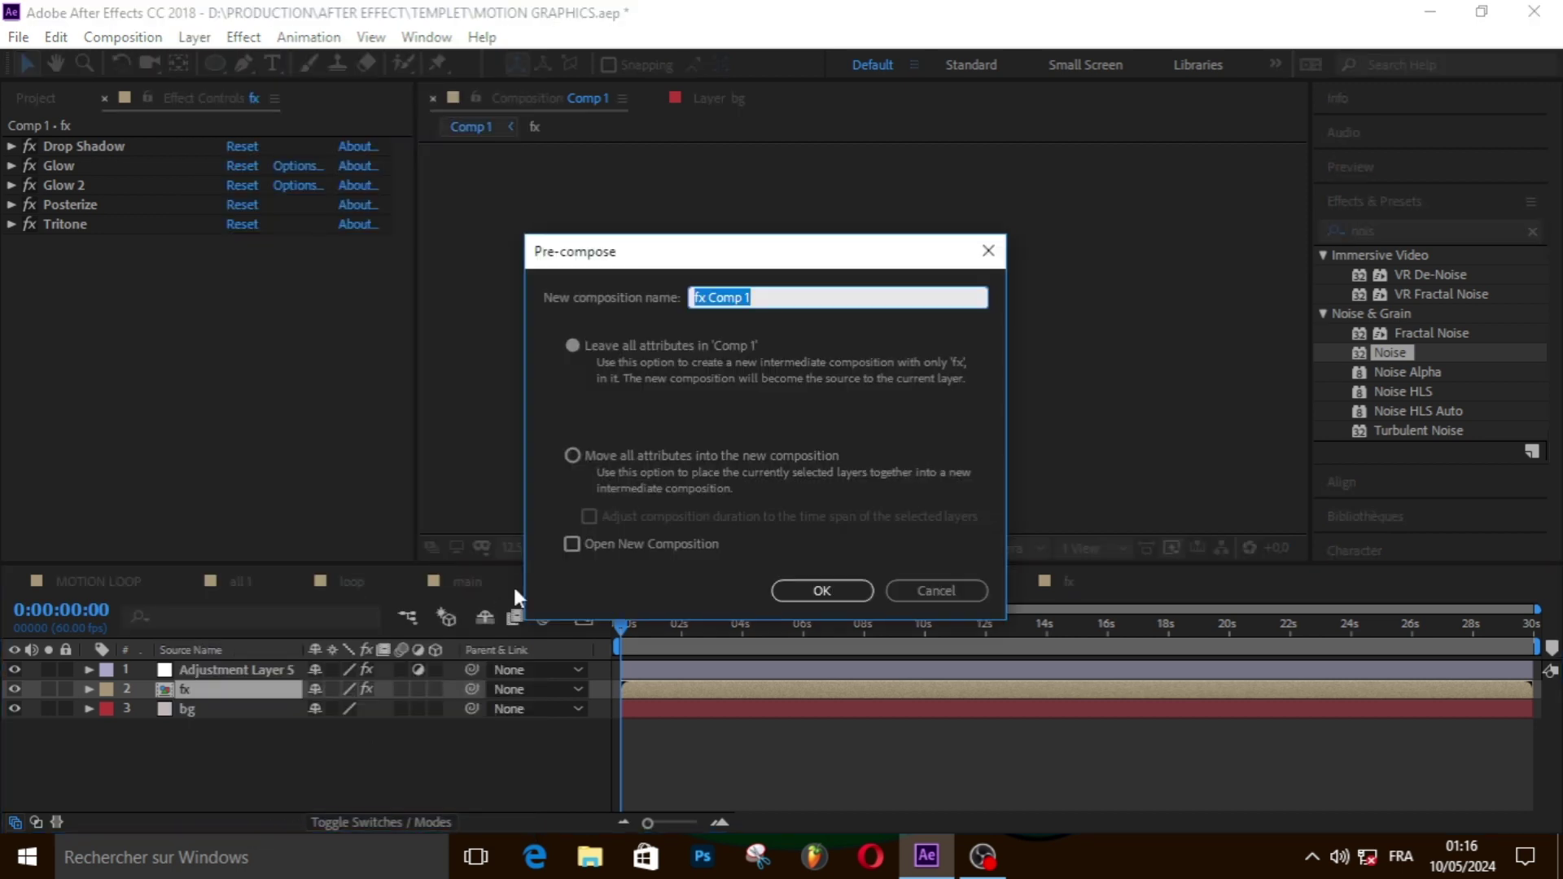
left_click(570, 456)
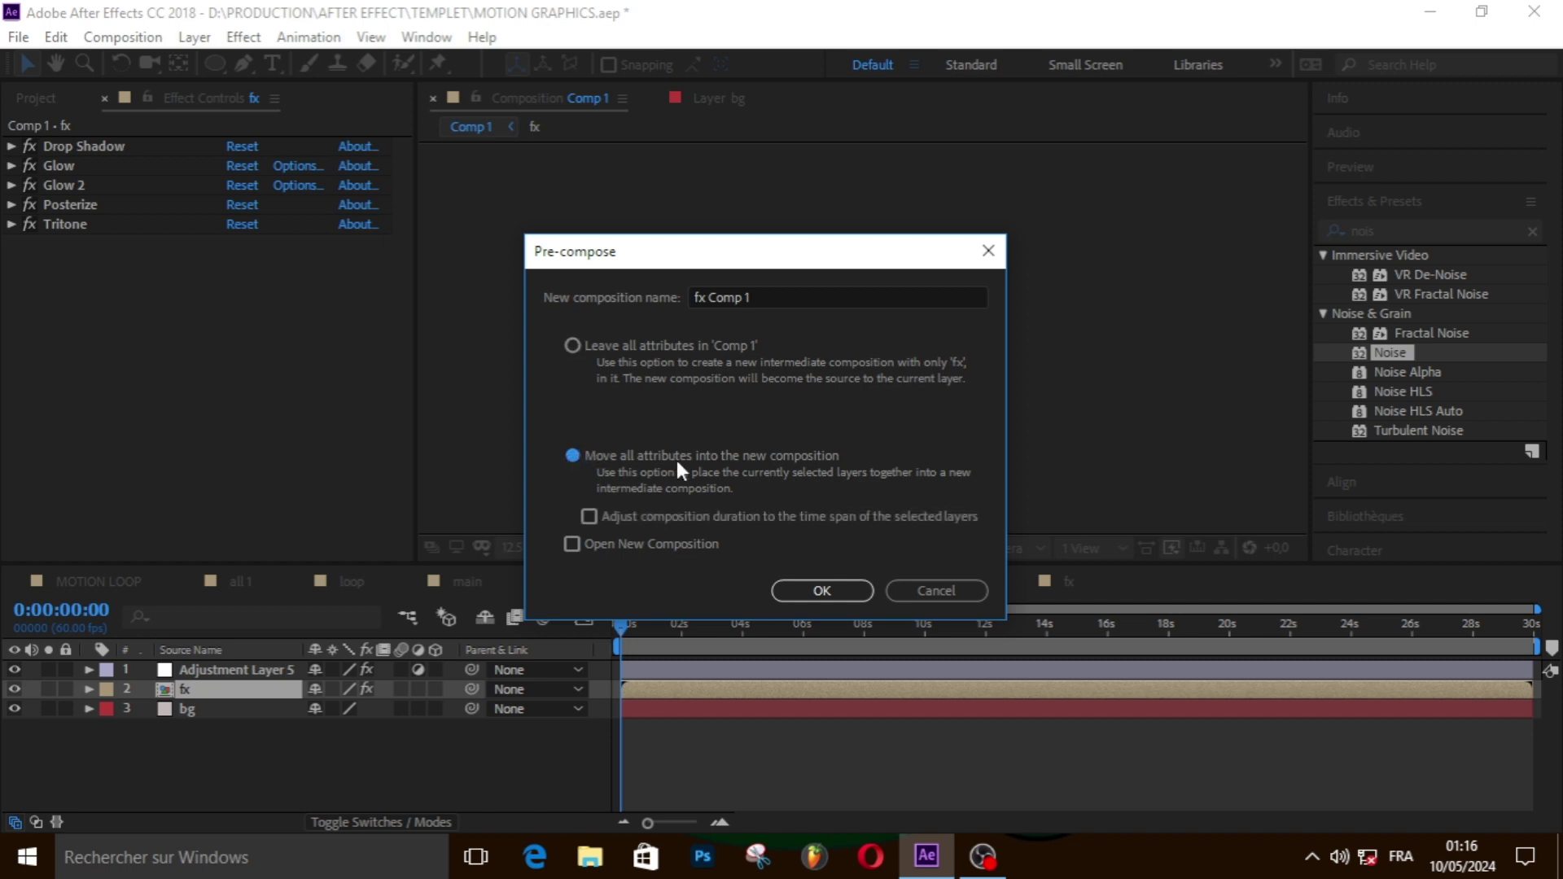
left_click(816, 593)
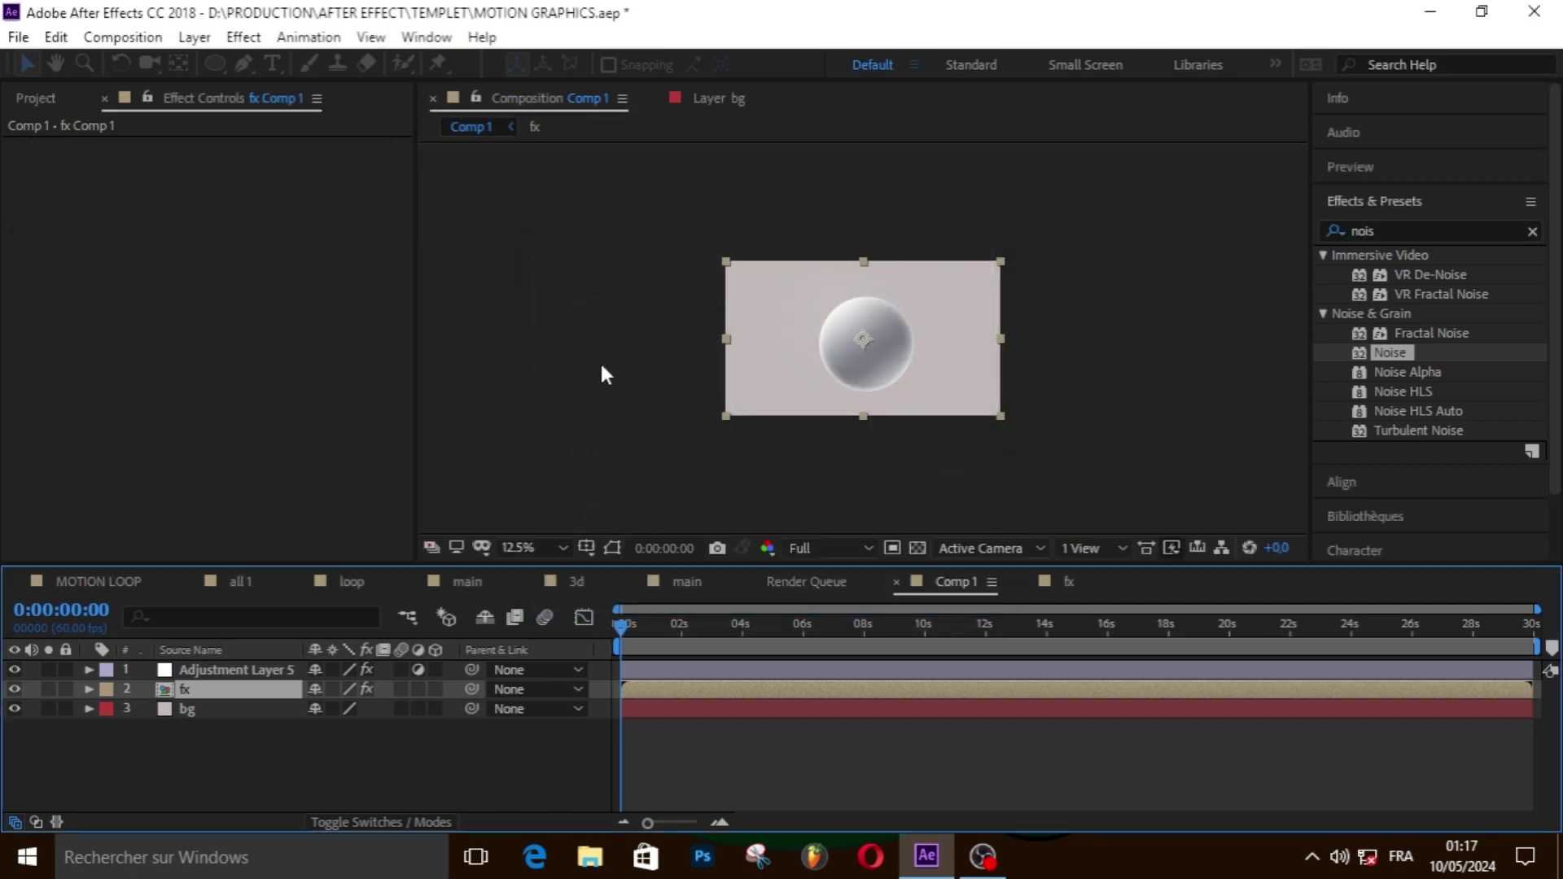
left_click(436, 689)
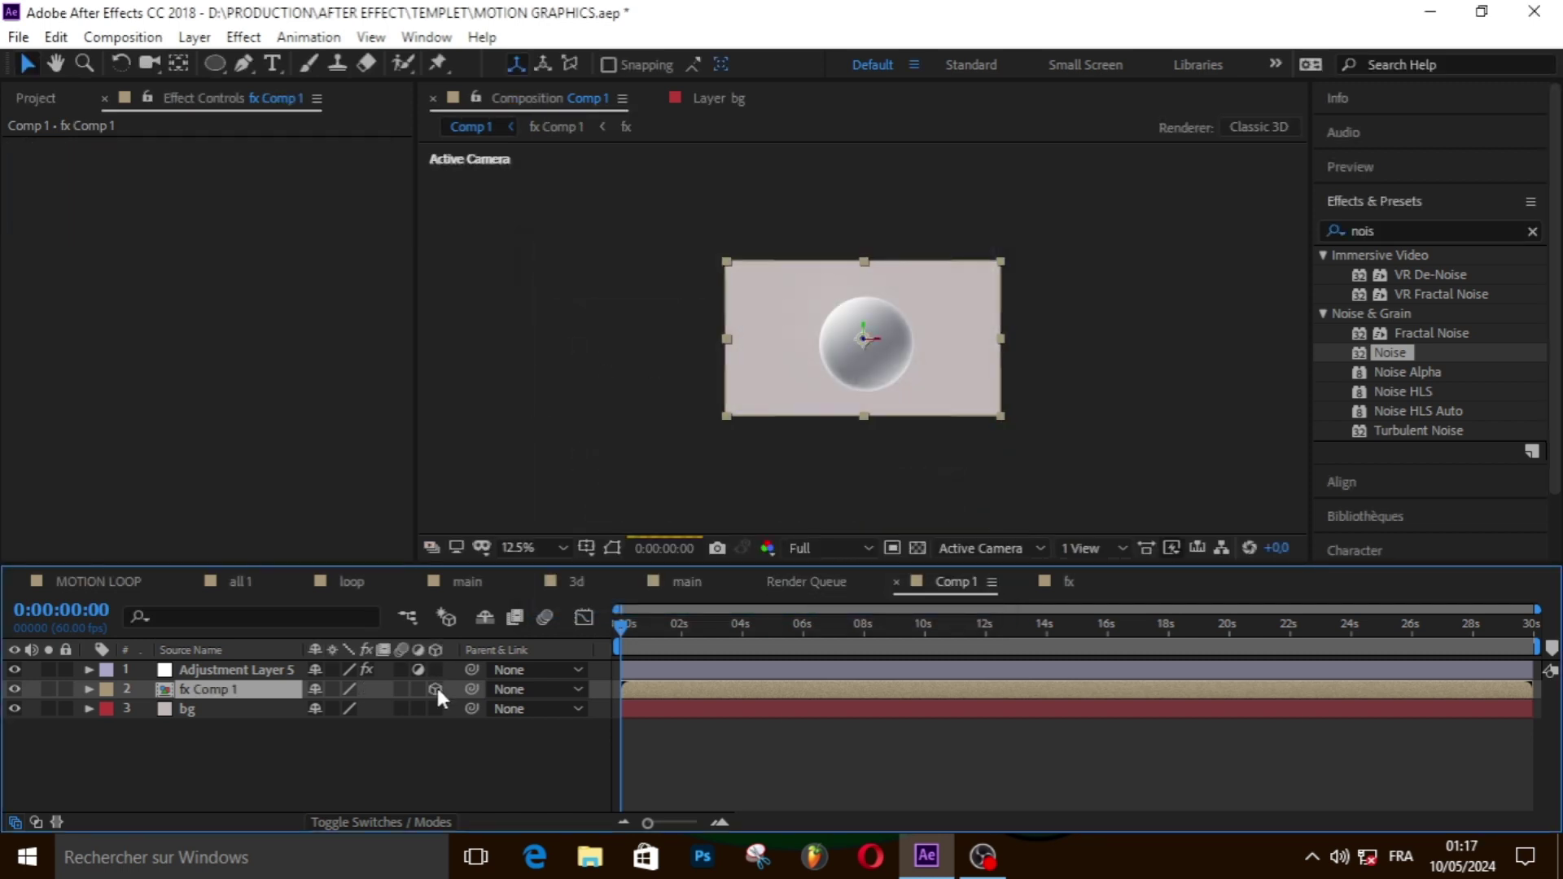
- Duplicate the fx Comp 1 layer and move the copy left beside the original sphere
left_click(55, 37)
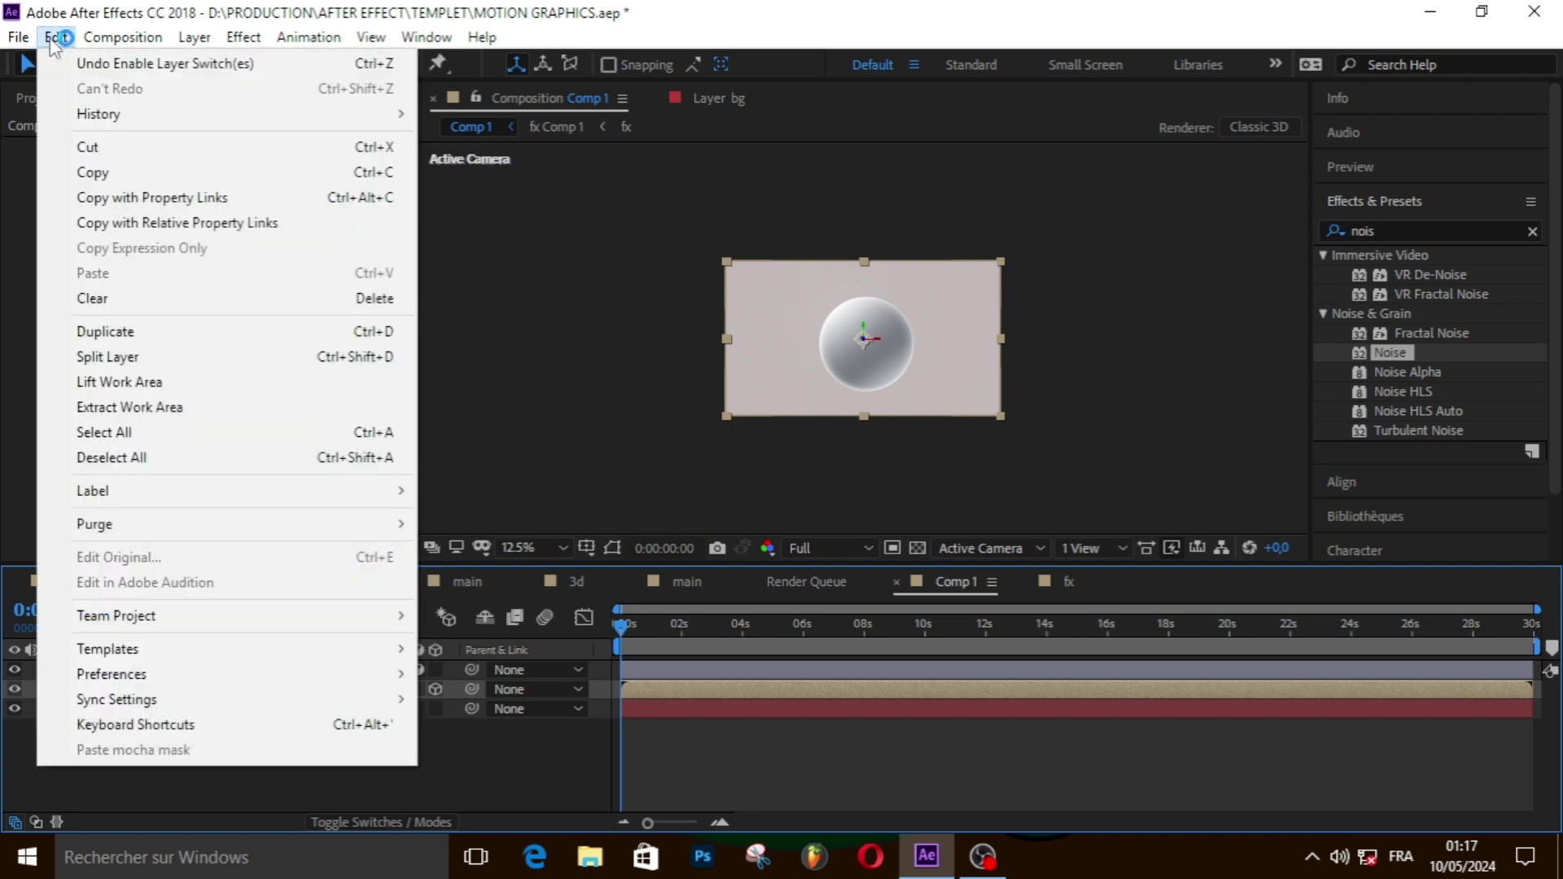
left_click(114, 332)
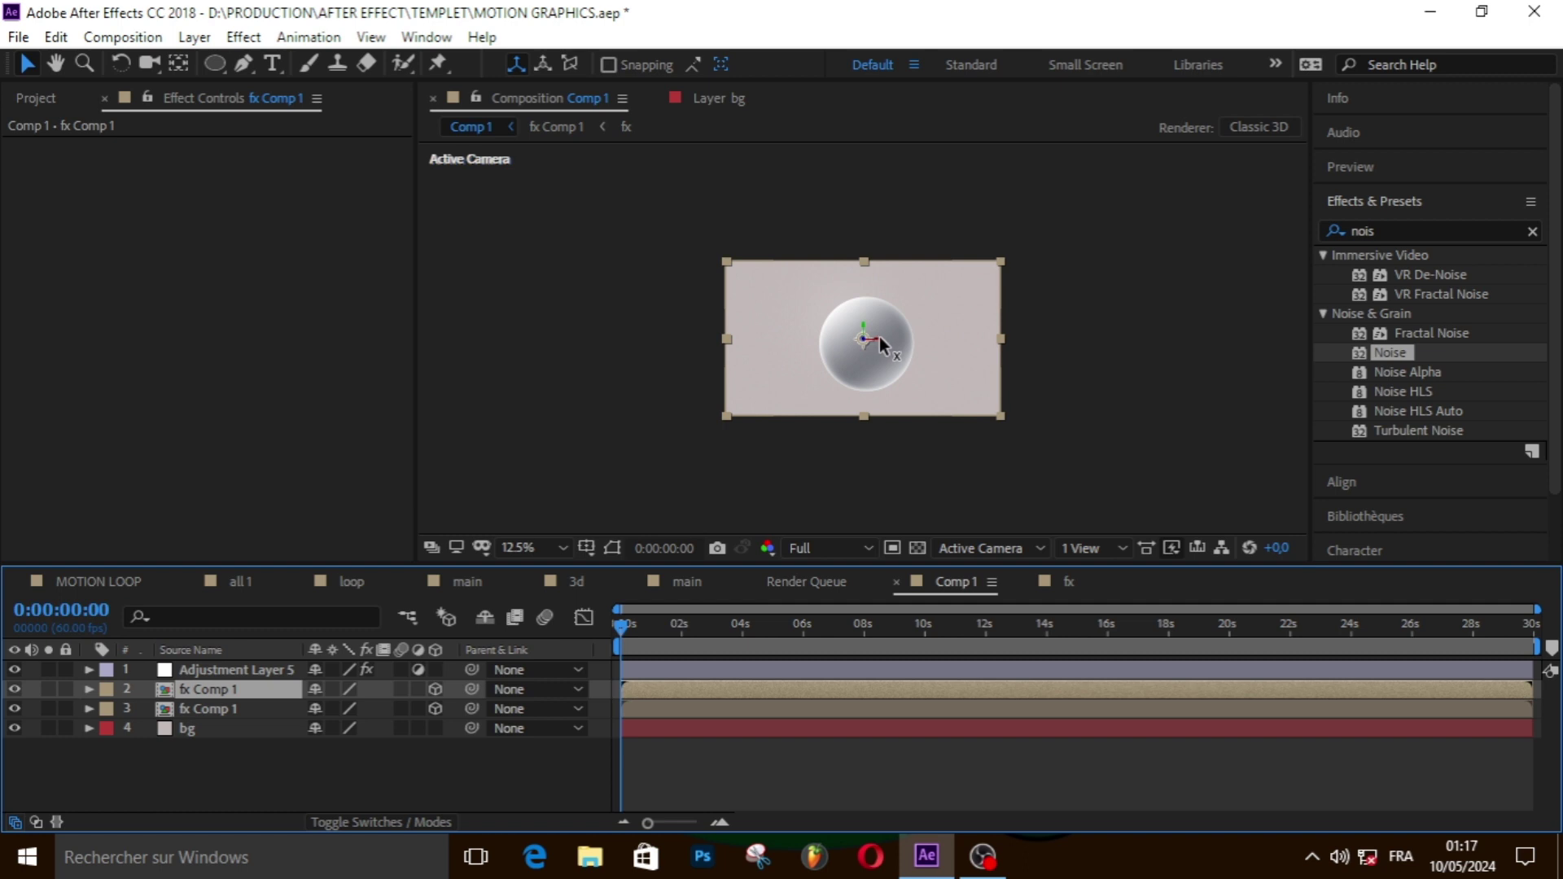
left_click_drag(877, 338, 769, 332)
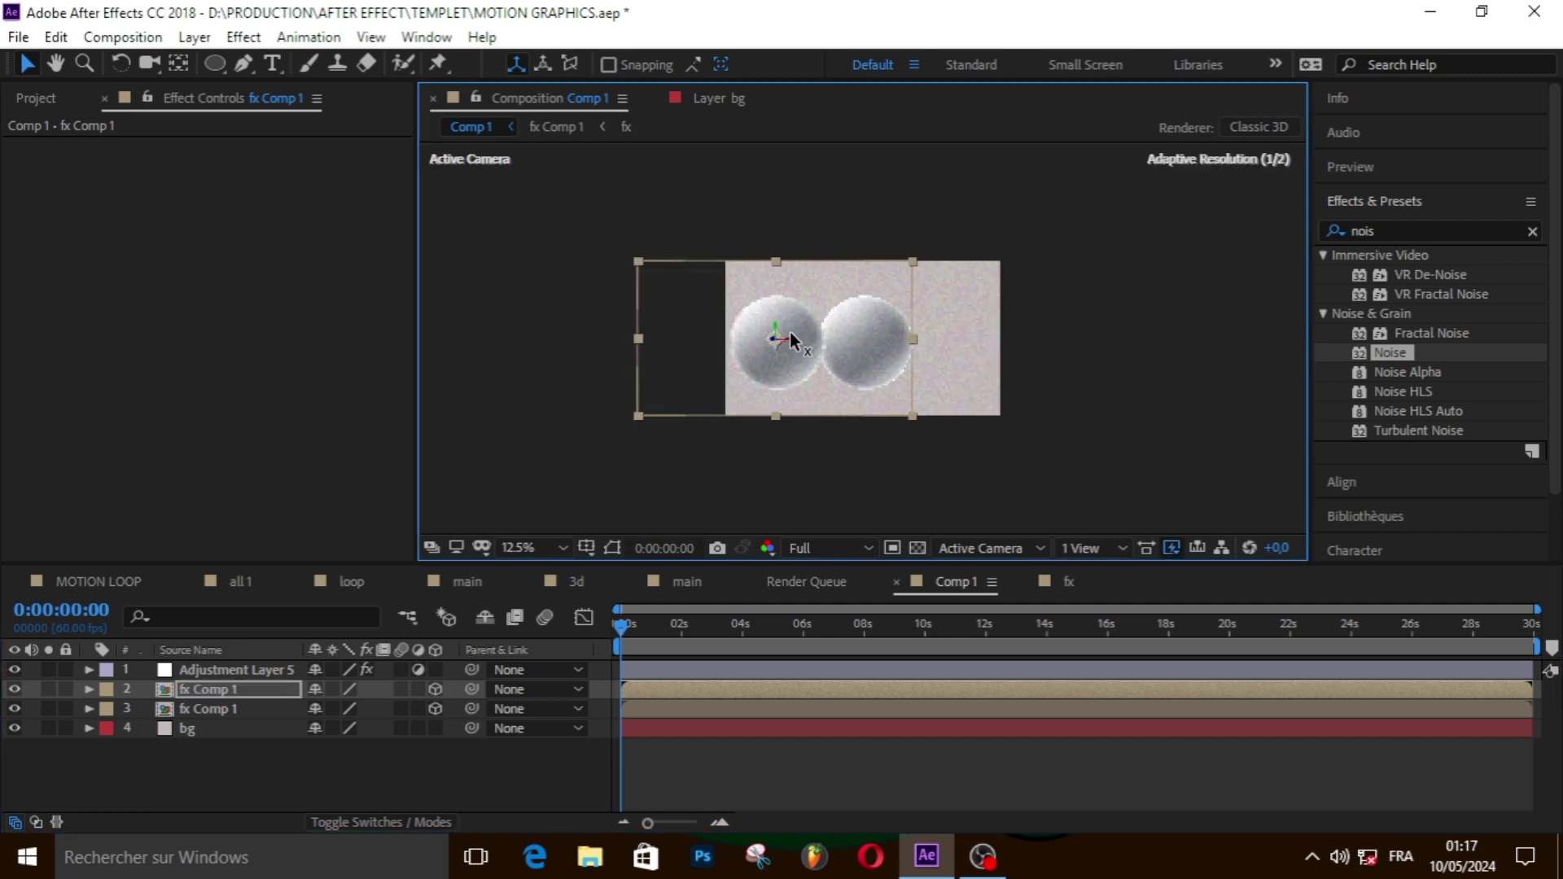
left_click_drag(794, 332, 905, 314)
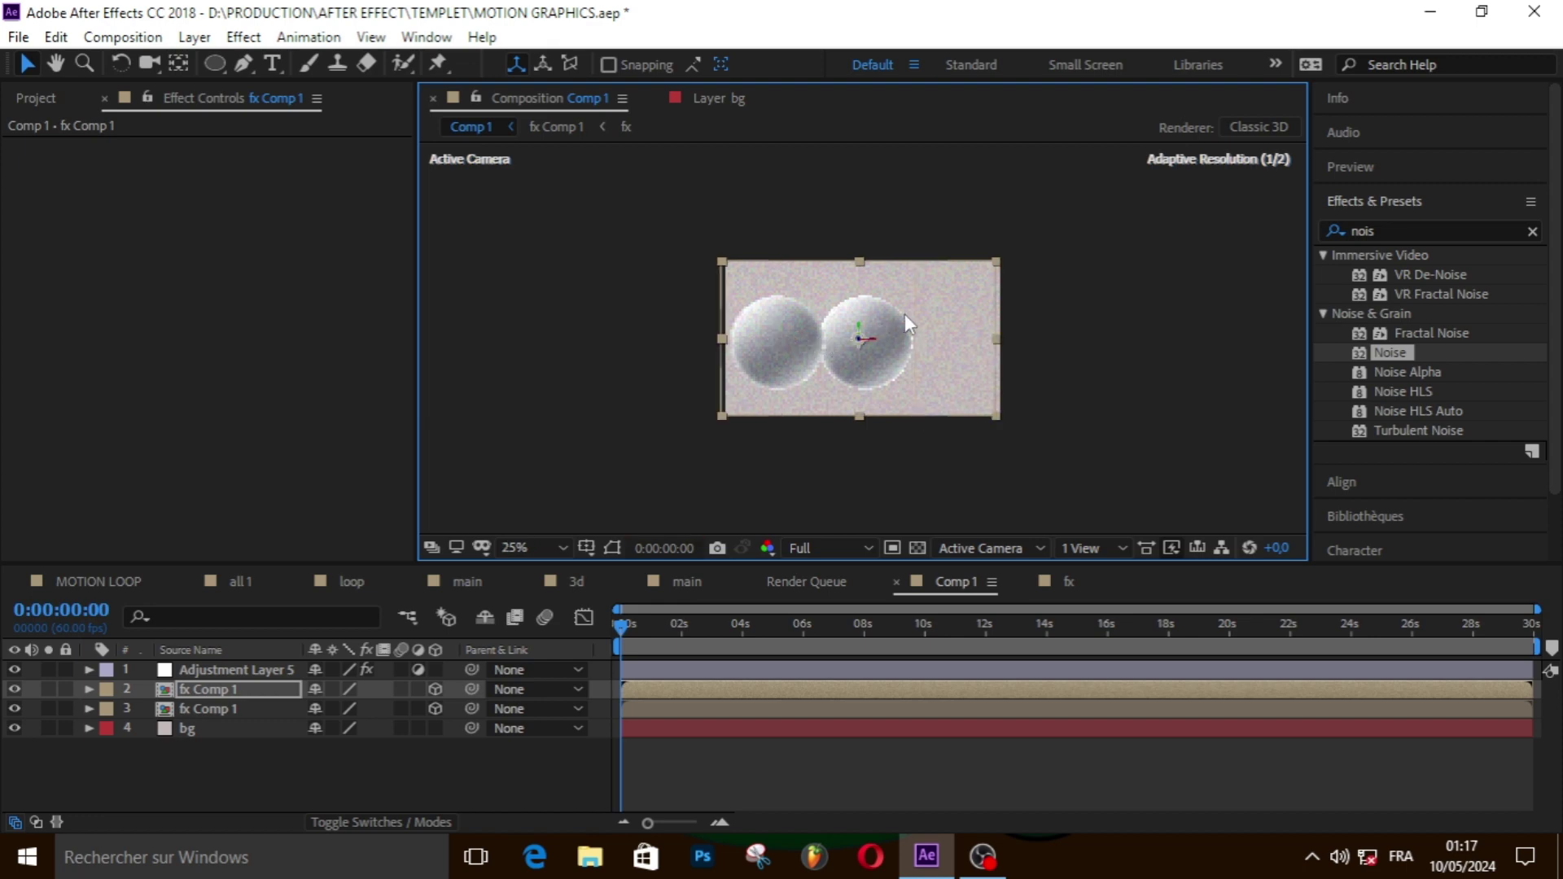
key("ctrl+z")
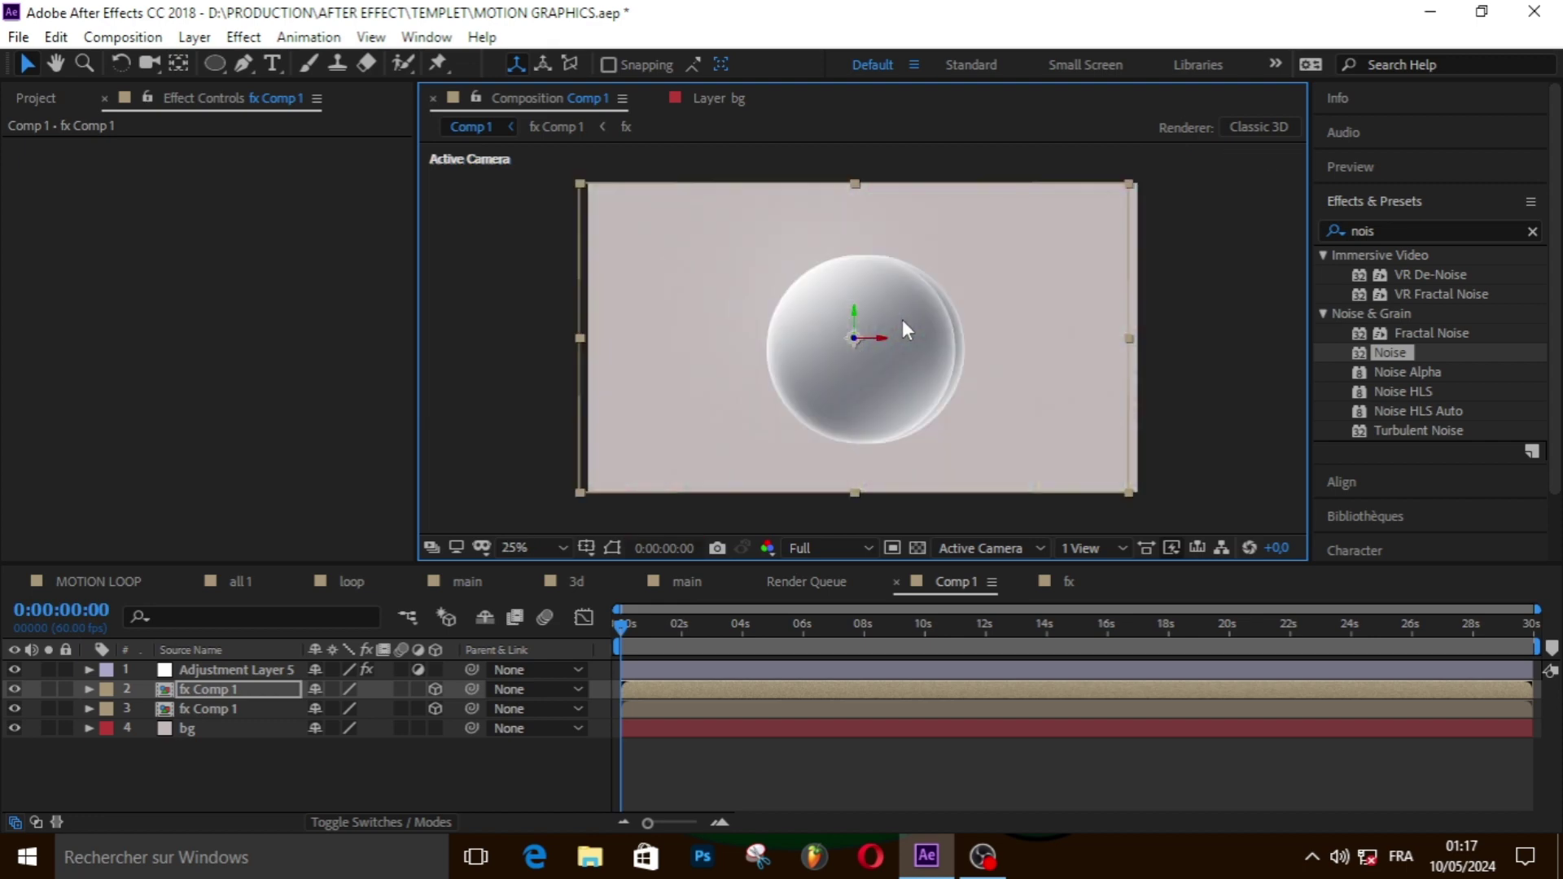
left_click_drag(882, 336, 717, 341)
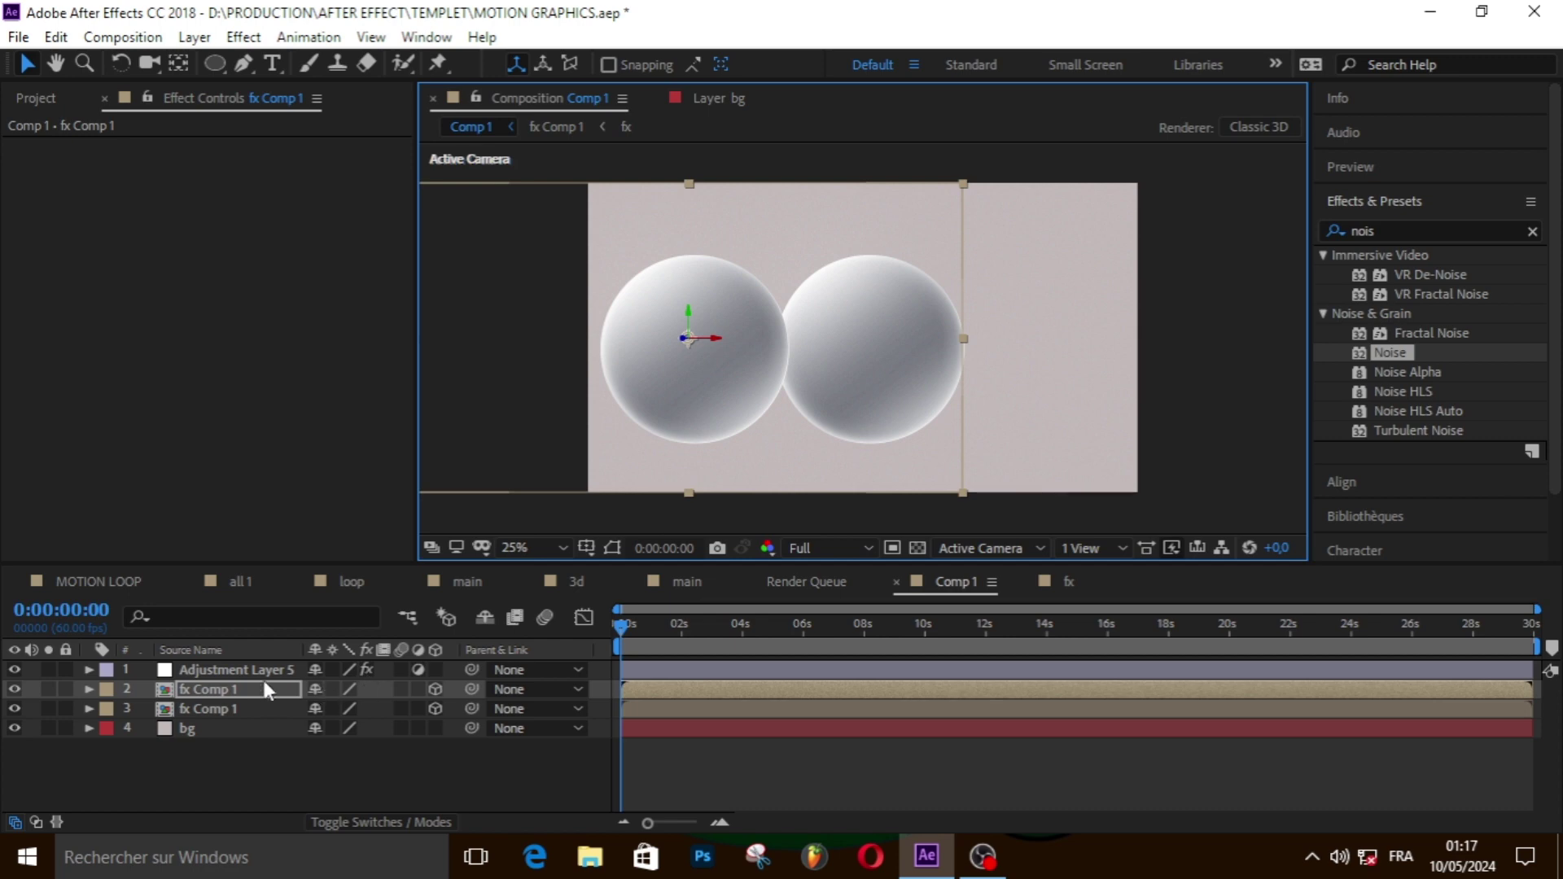
- Move the second sphere copy to position 280,540,1040, pushing it back and slightly left
left_click(90, 691)
left_click(90, 690)
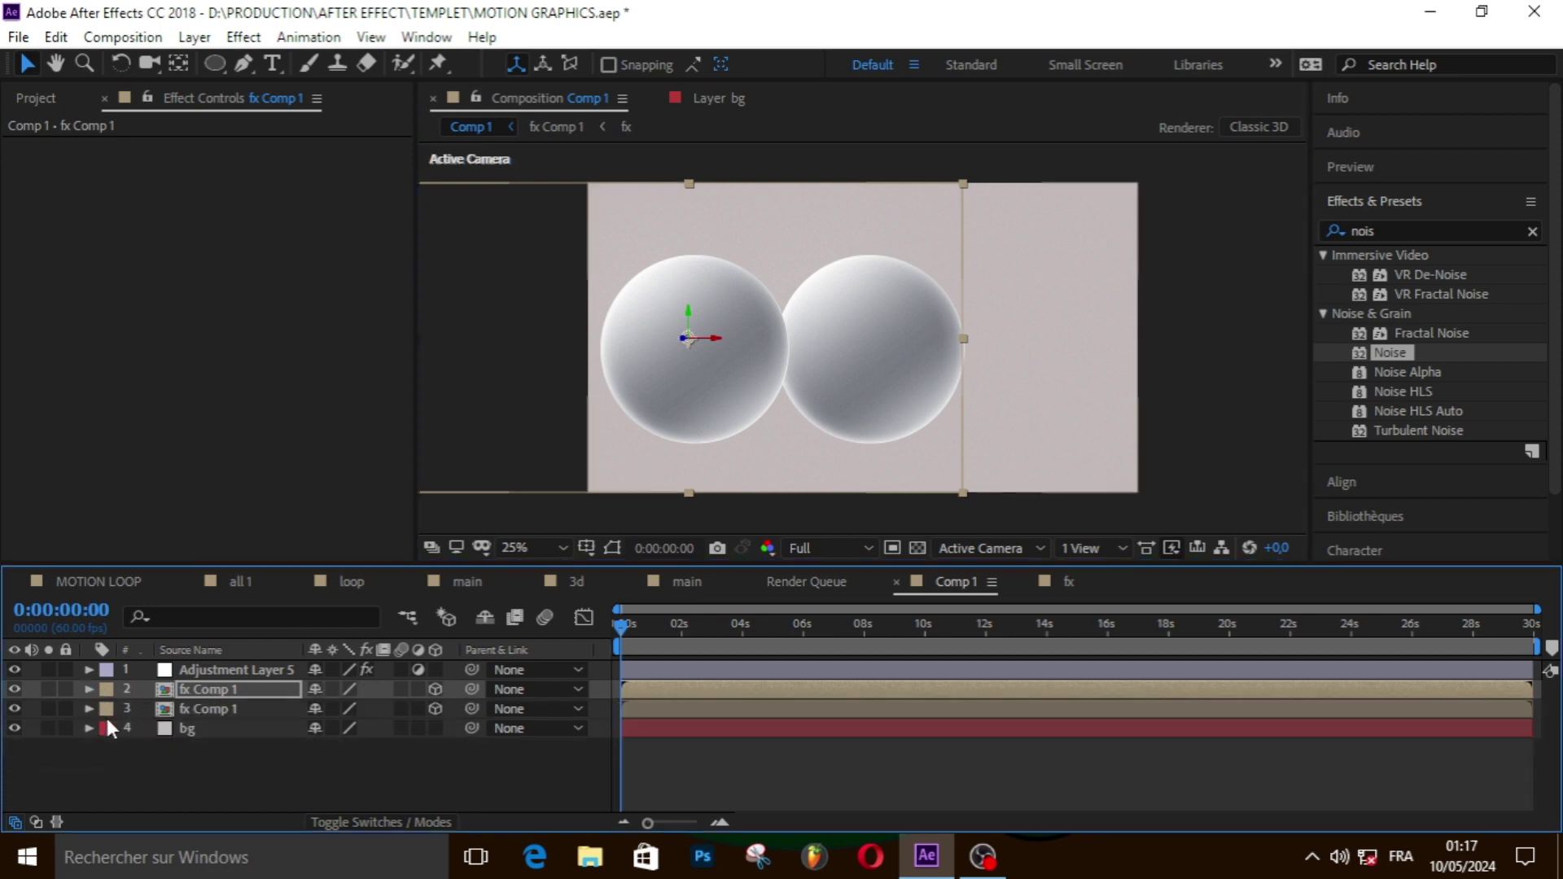
left_click(87, 688)
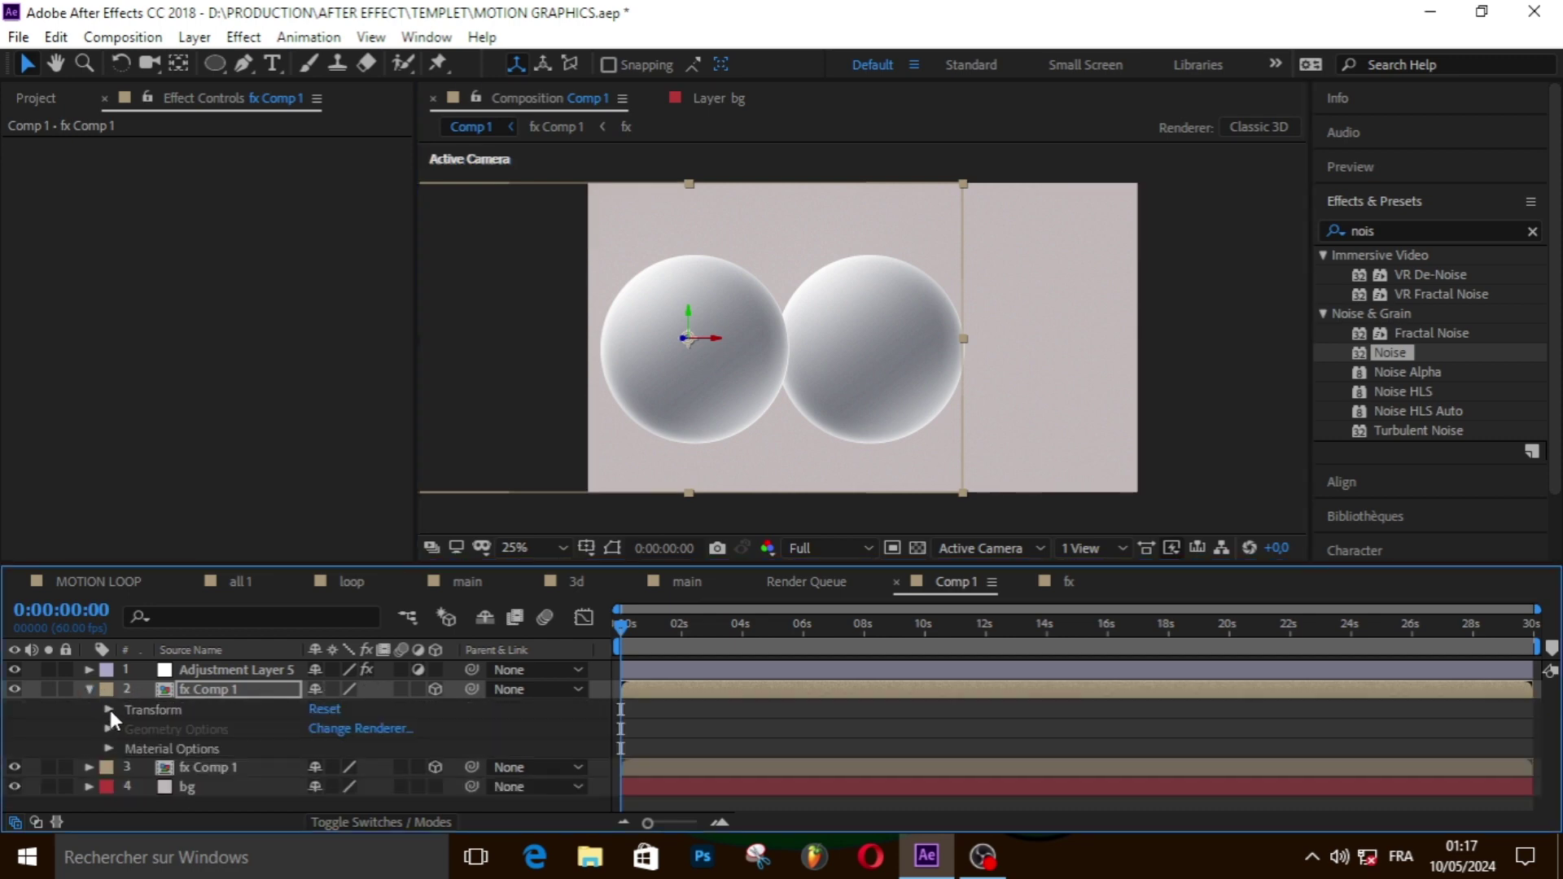
left_click(109, 709)
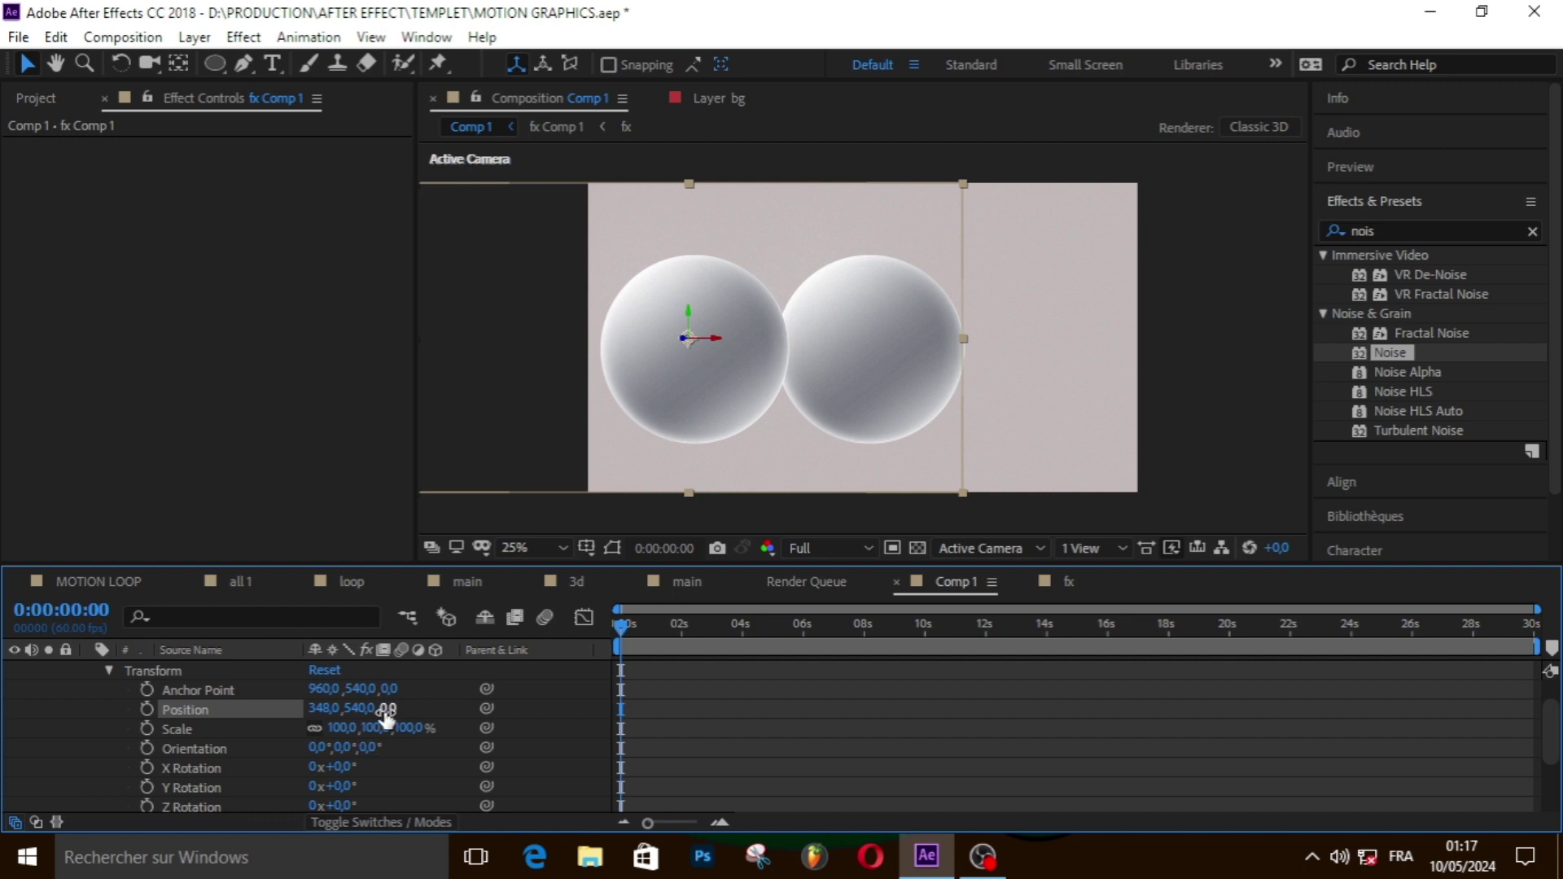
mouse_move(388, 707)
left_mouse_down()
mouse_move(1426, 718)
mouse_move(740, 715)
left_mouse_up()
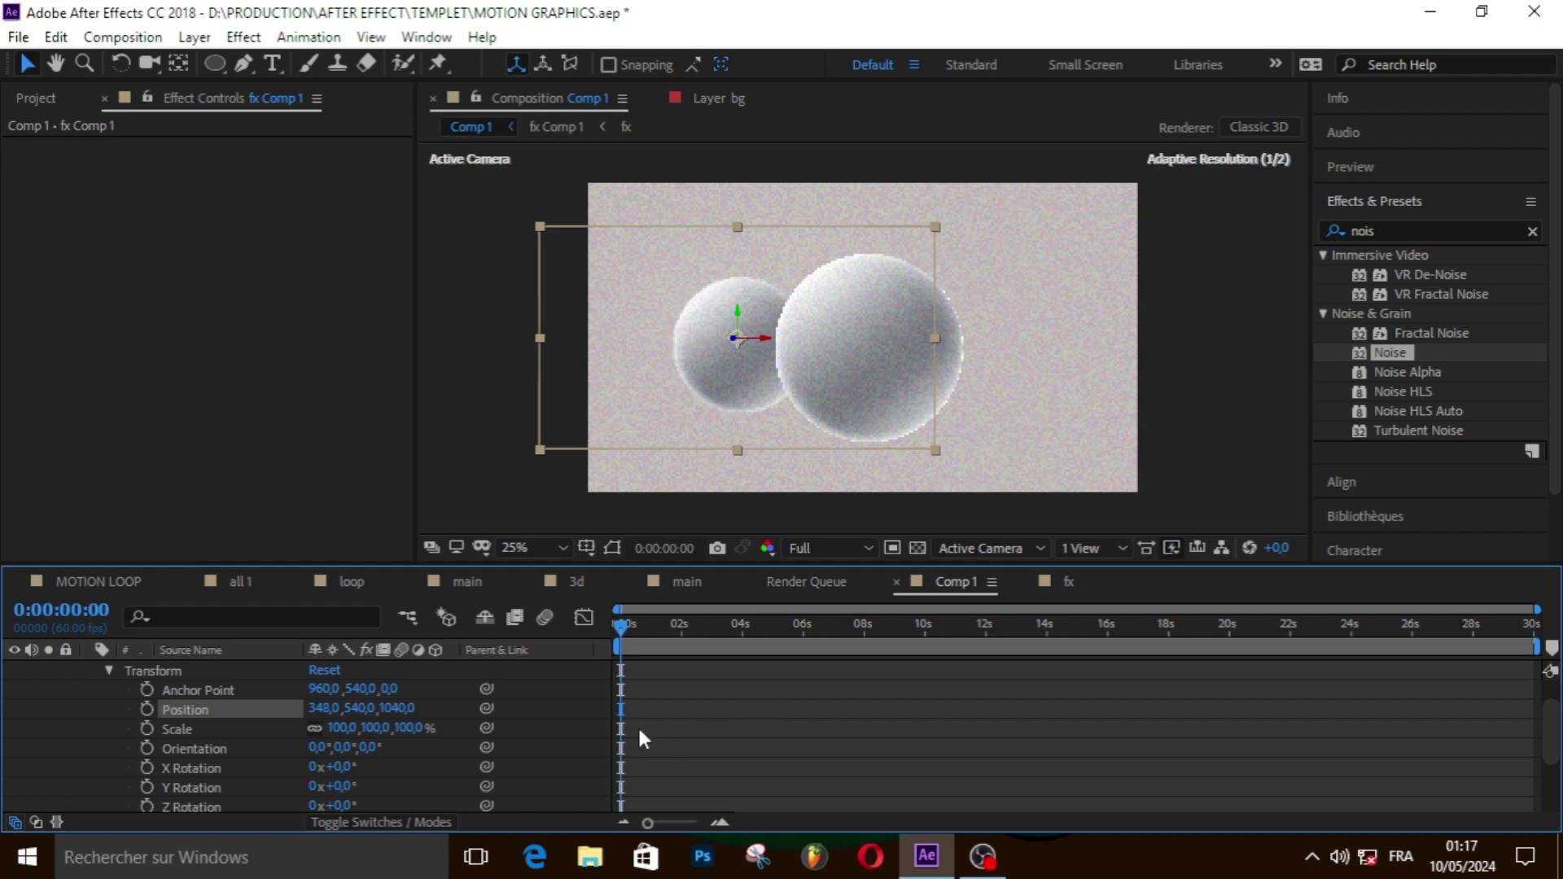
left_click_drag(764, 335, 746, 334)
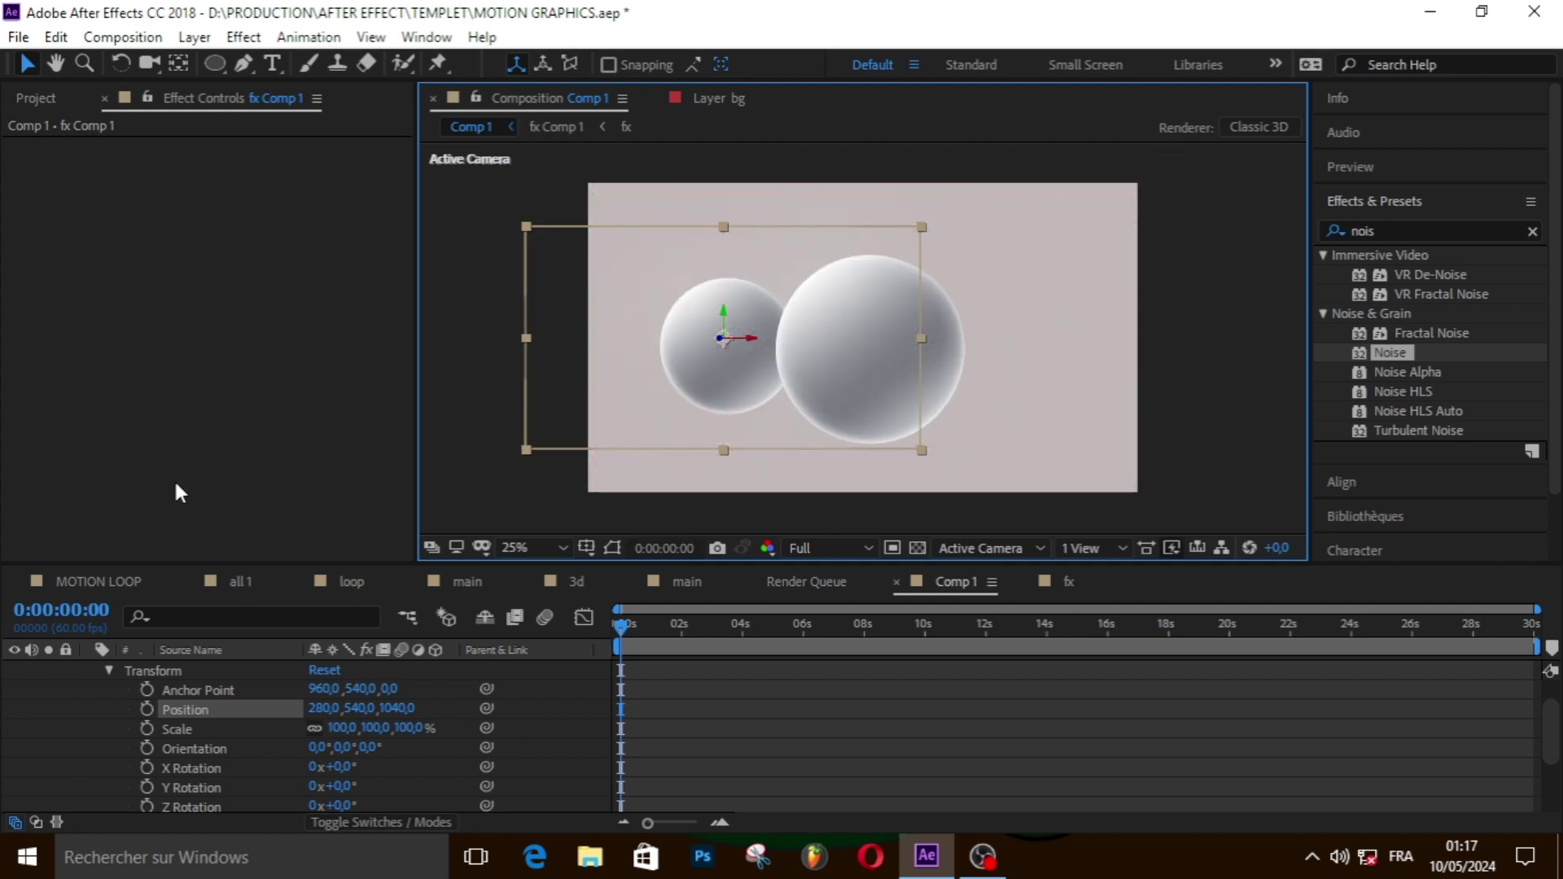
scroll(115, 721, "up", 1)
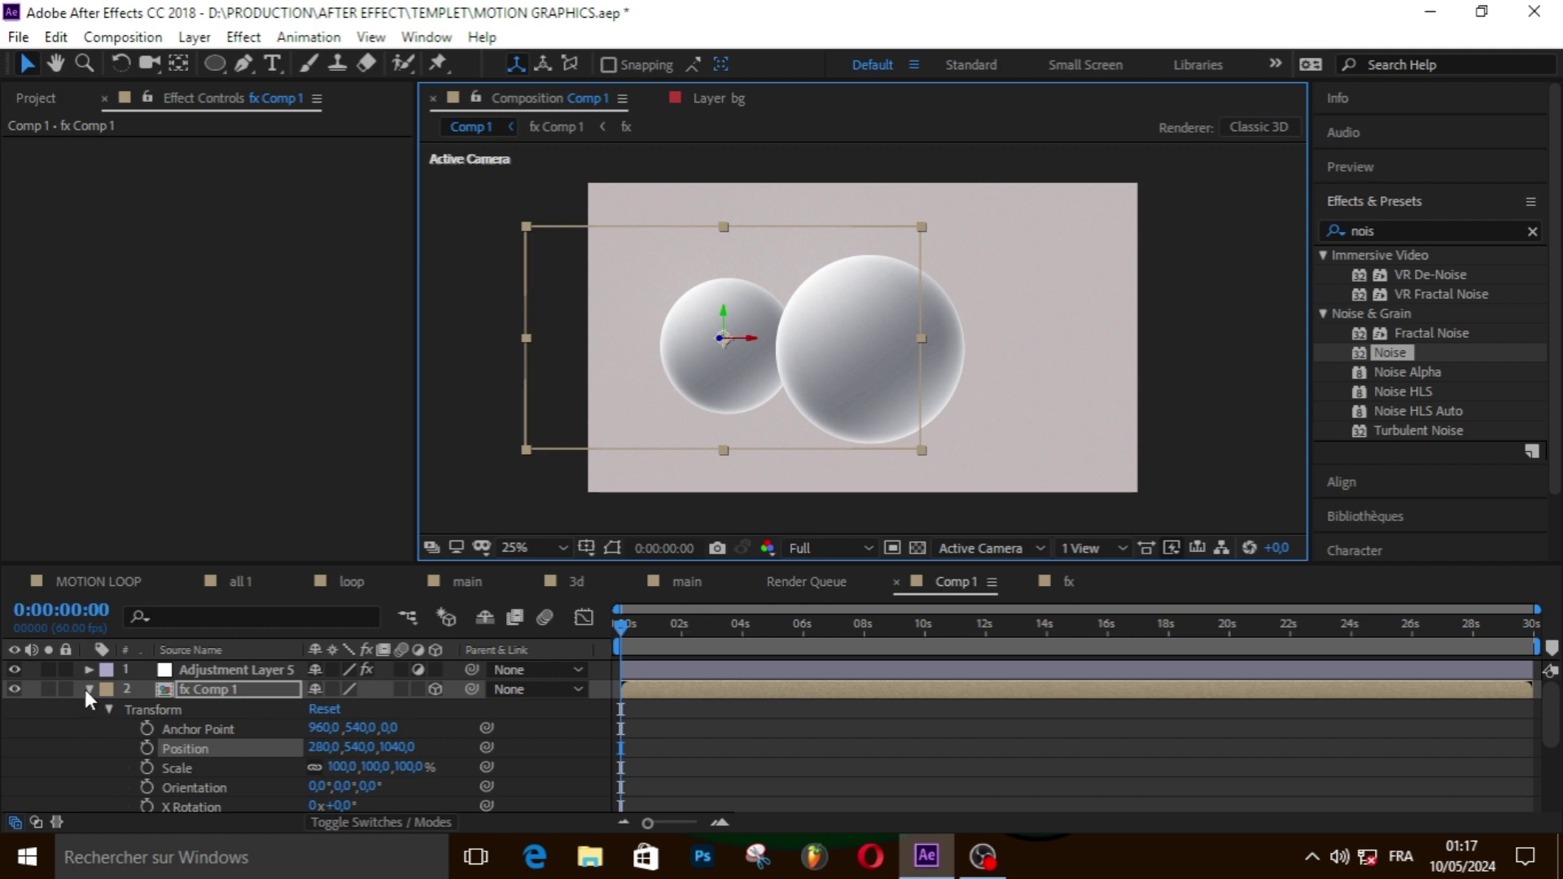
left_click(88, 690)
left_click(56, 36)
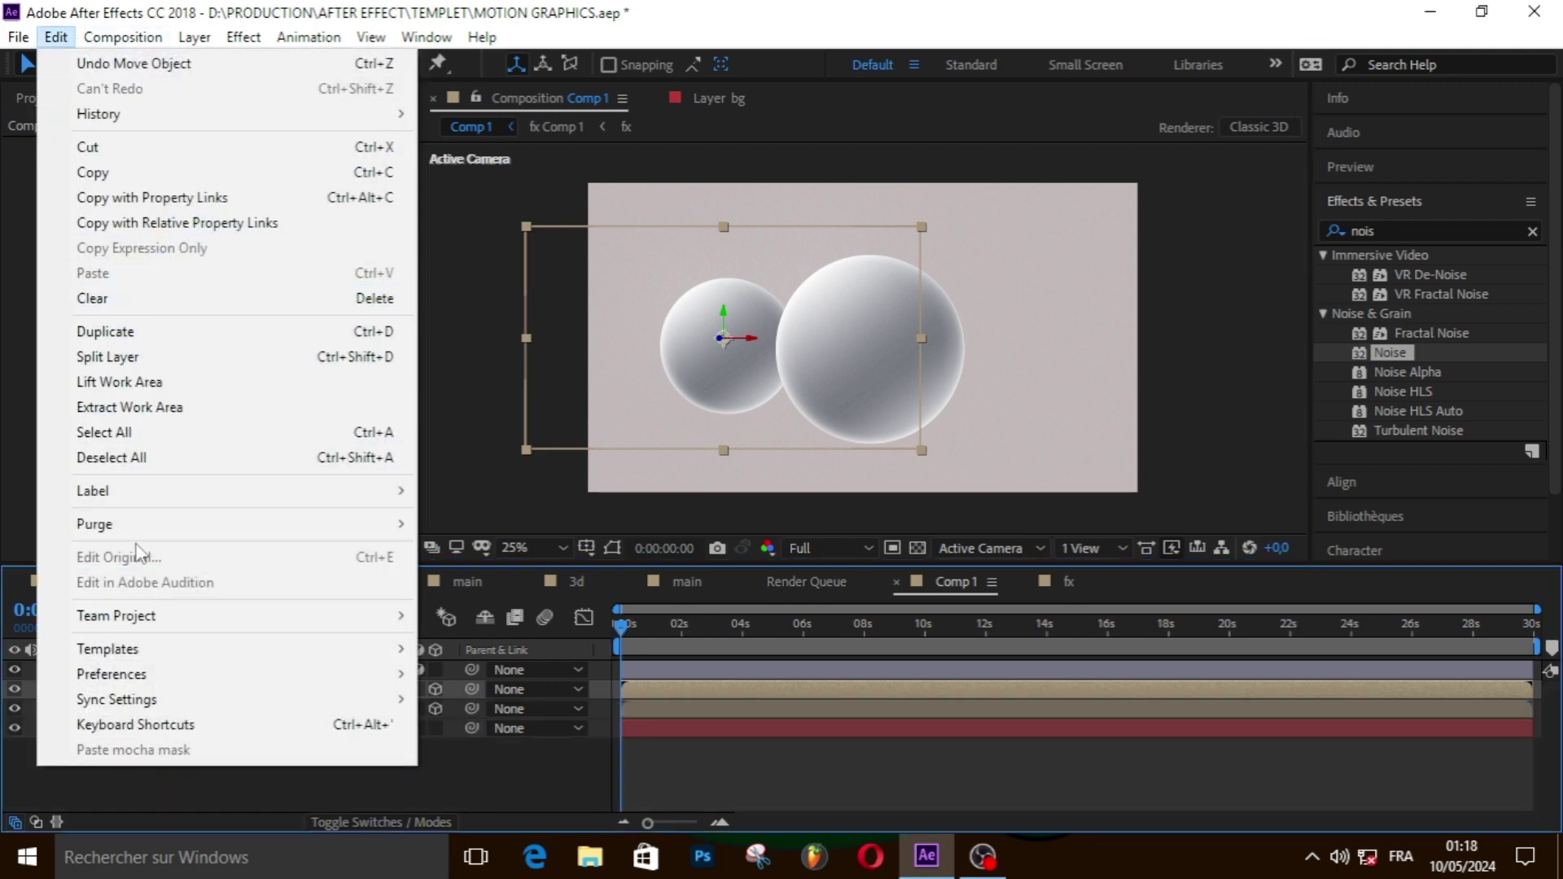
- Duplicate the sphere layer and place the copy toward the right at a different depth
left_click(130, 331)
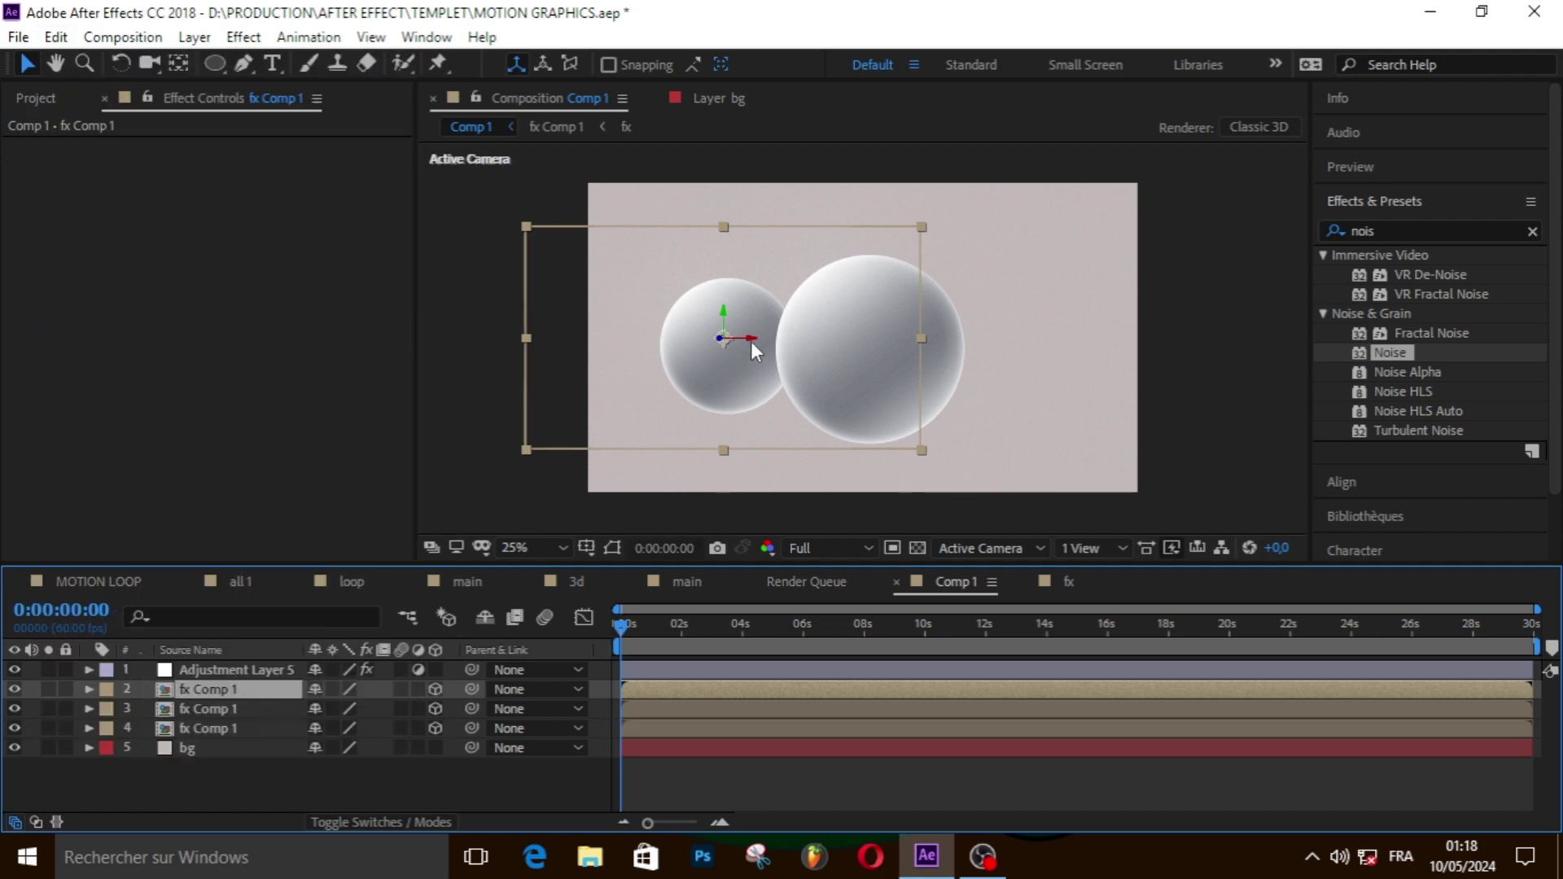
left_click_drag(753, 344, 1056, 324)
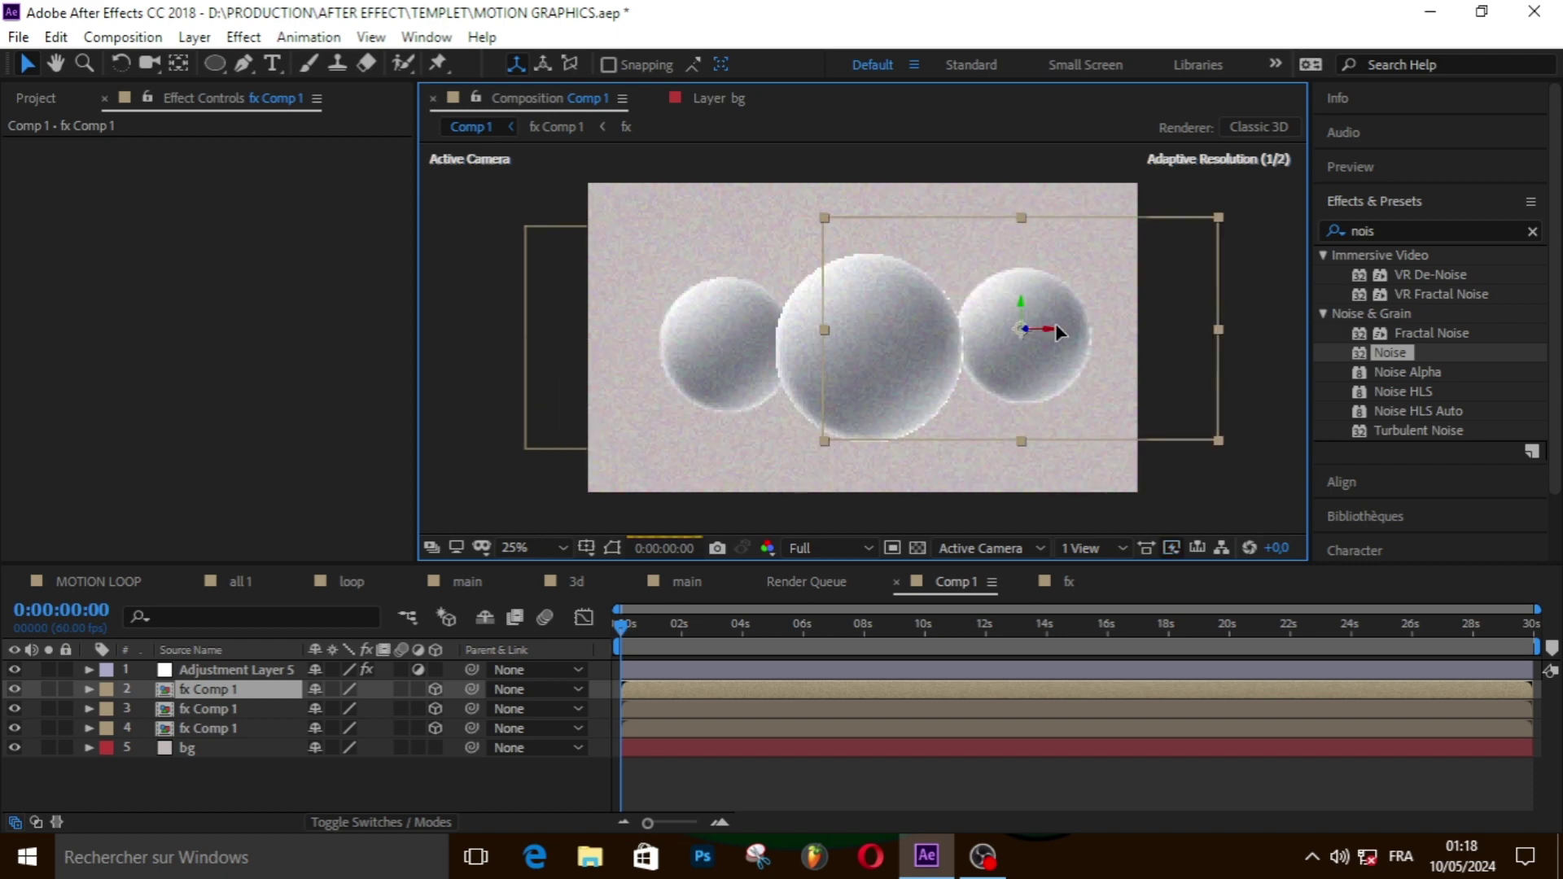
key("Return")
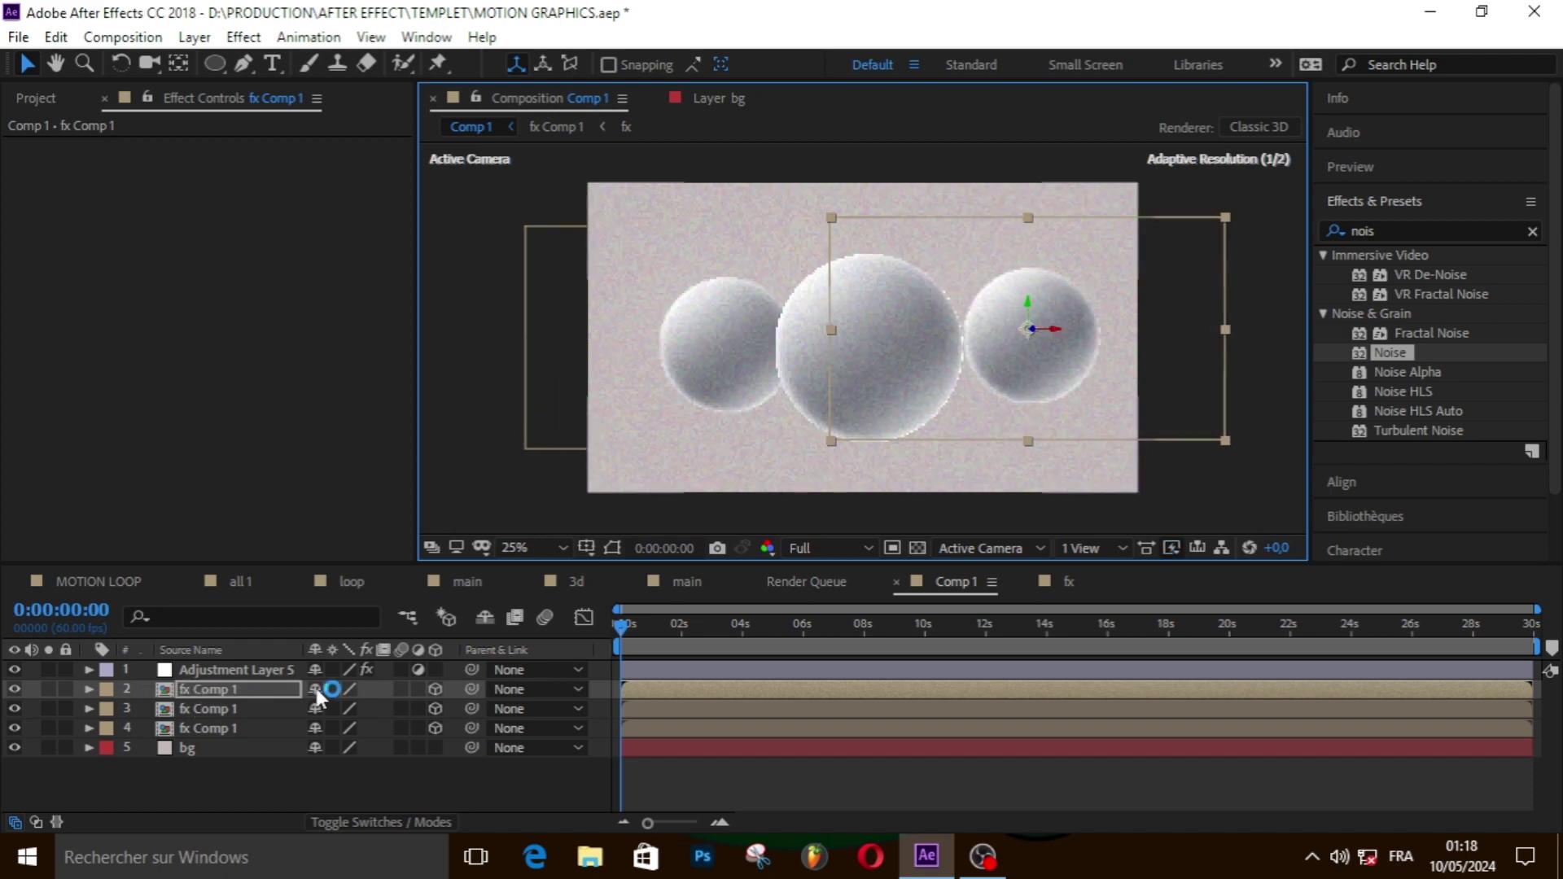
key("p")
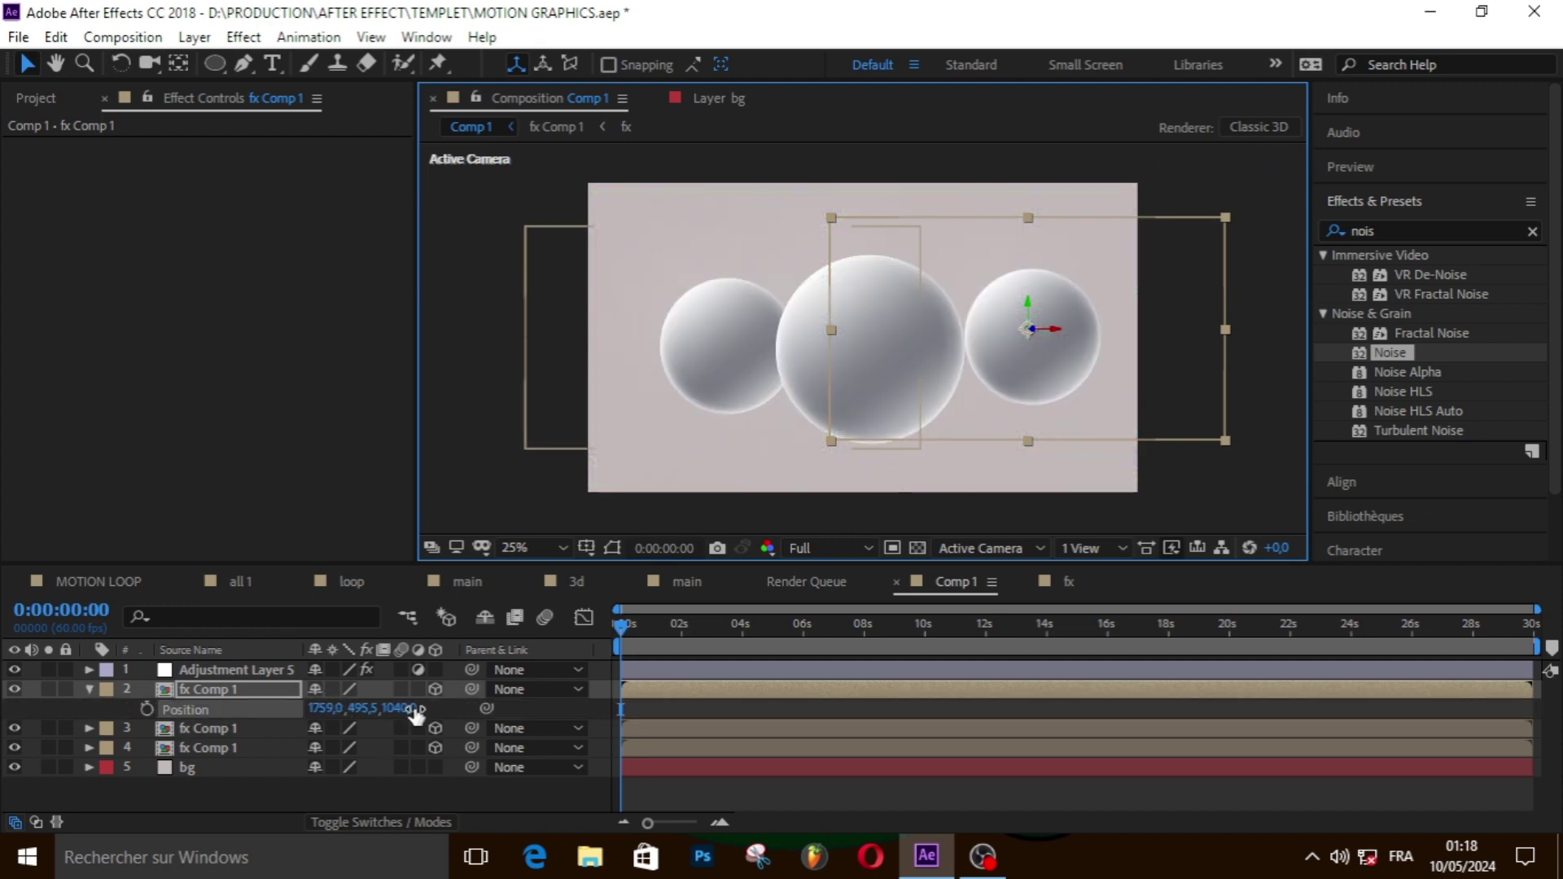
mouse_move(396, 706)
left_mouse_down()
mouse_move(790, 713)
mouse_move(1552, 645)
left_mouse_up()
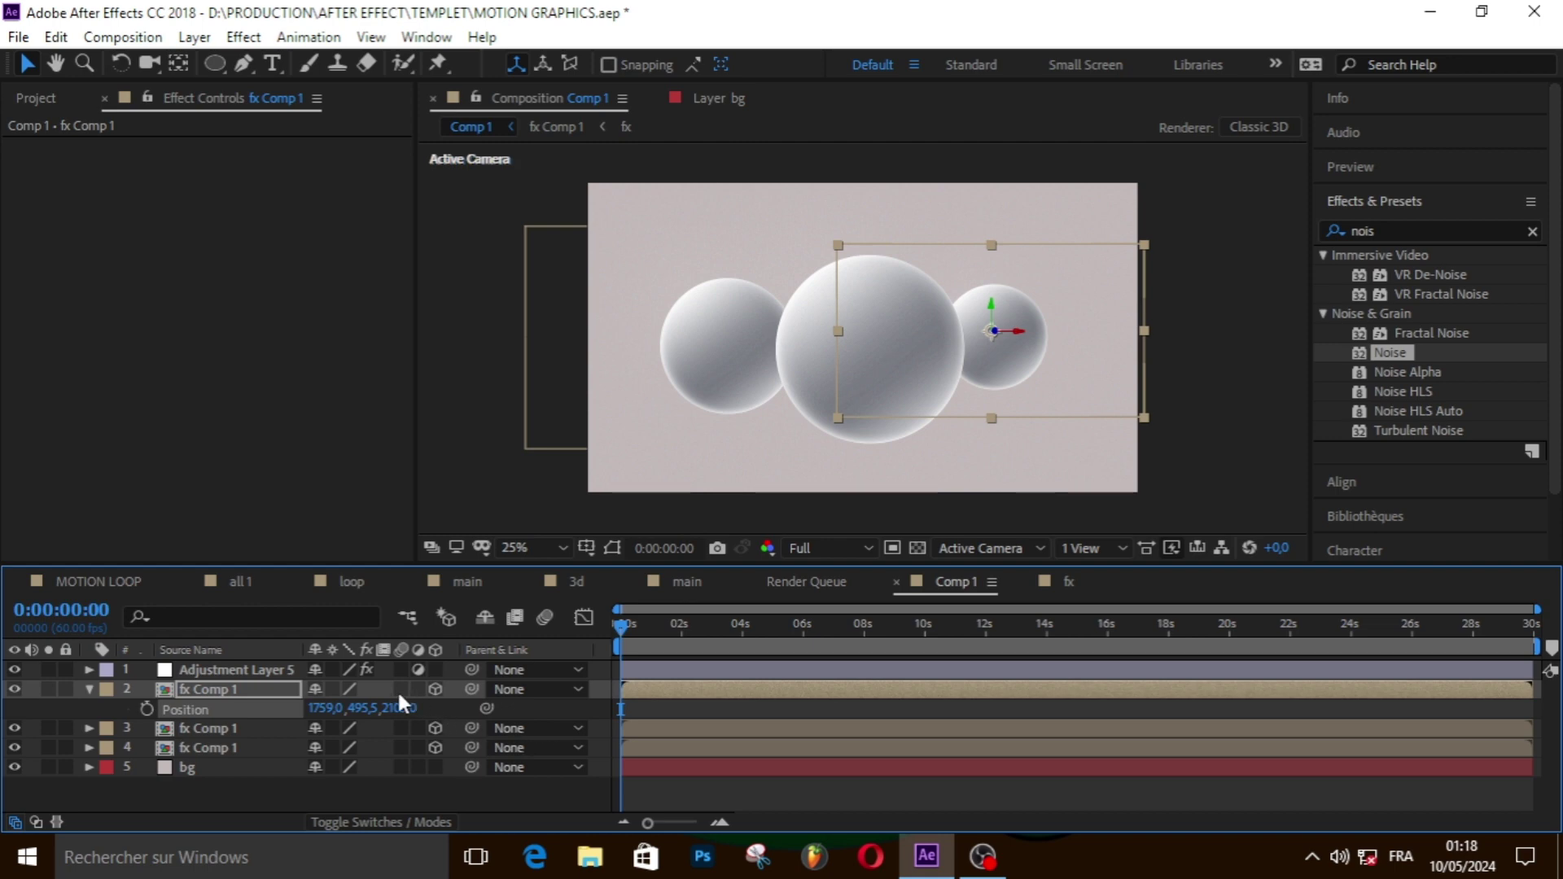
mouse_move(400, 712)
left_mouse_down()
mouse_move(989, 694)
mouse_move(1363, 646)
left_mouse_up()
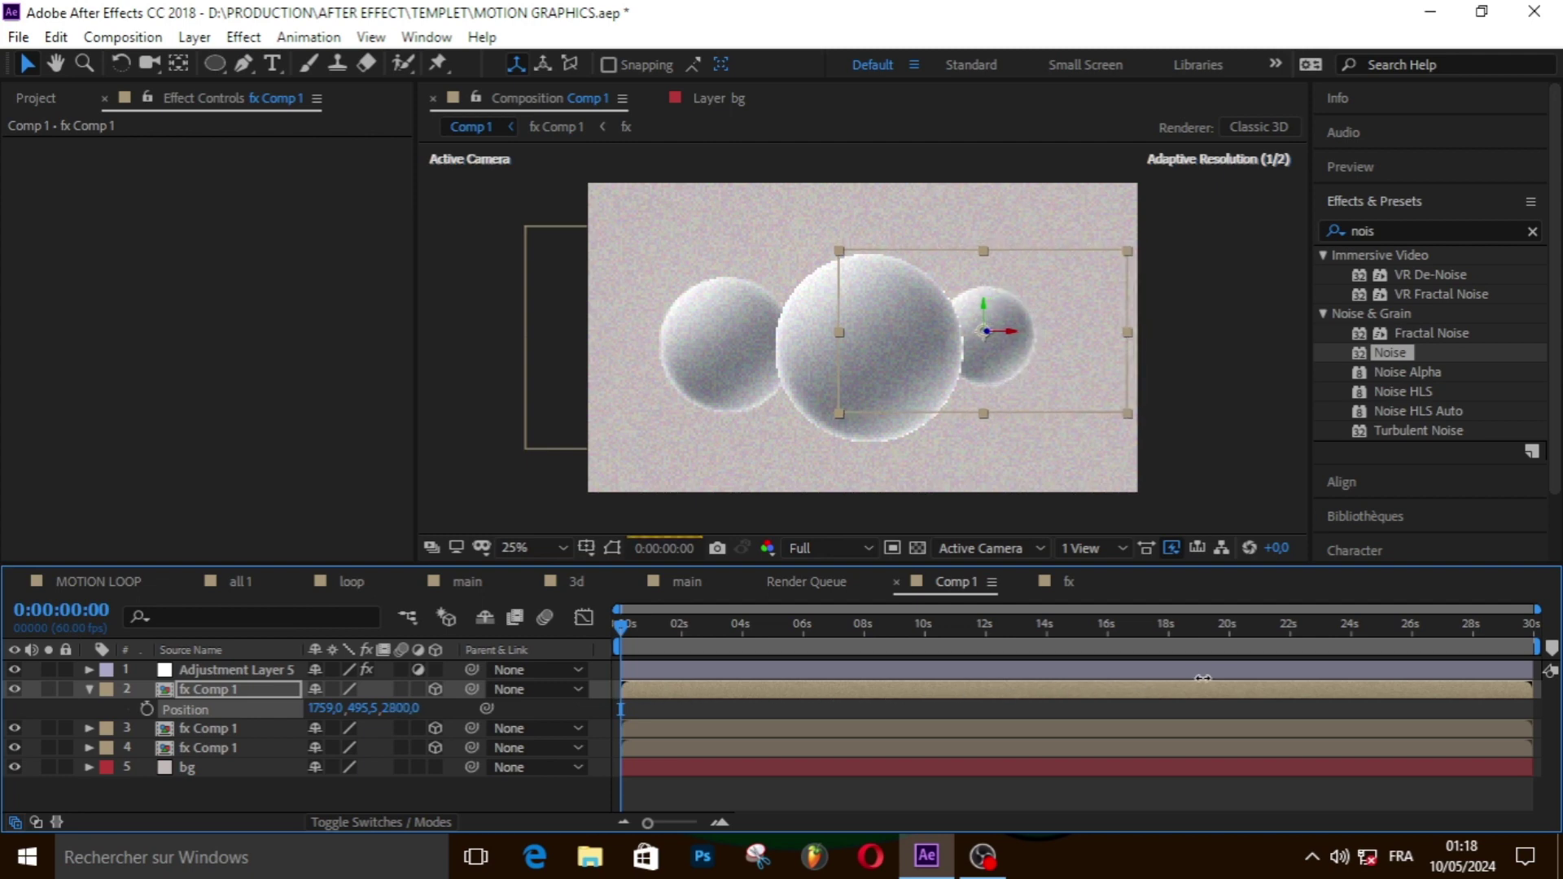
left_click(1438, 636)
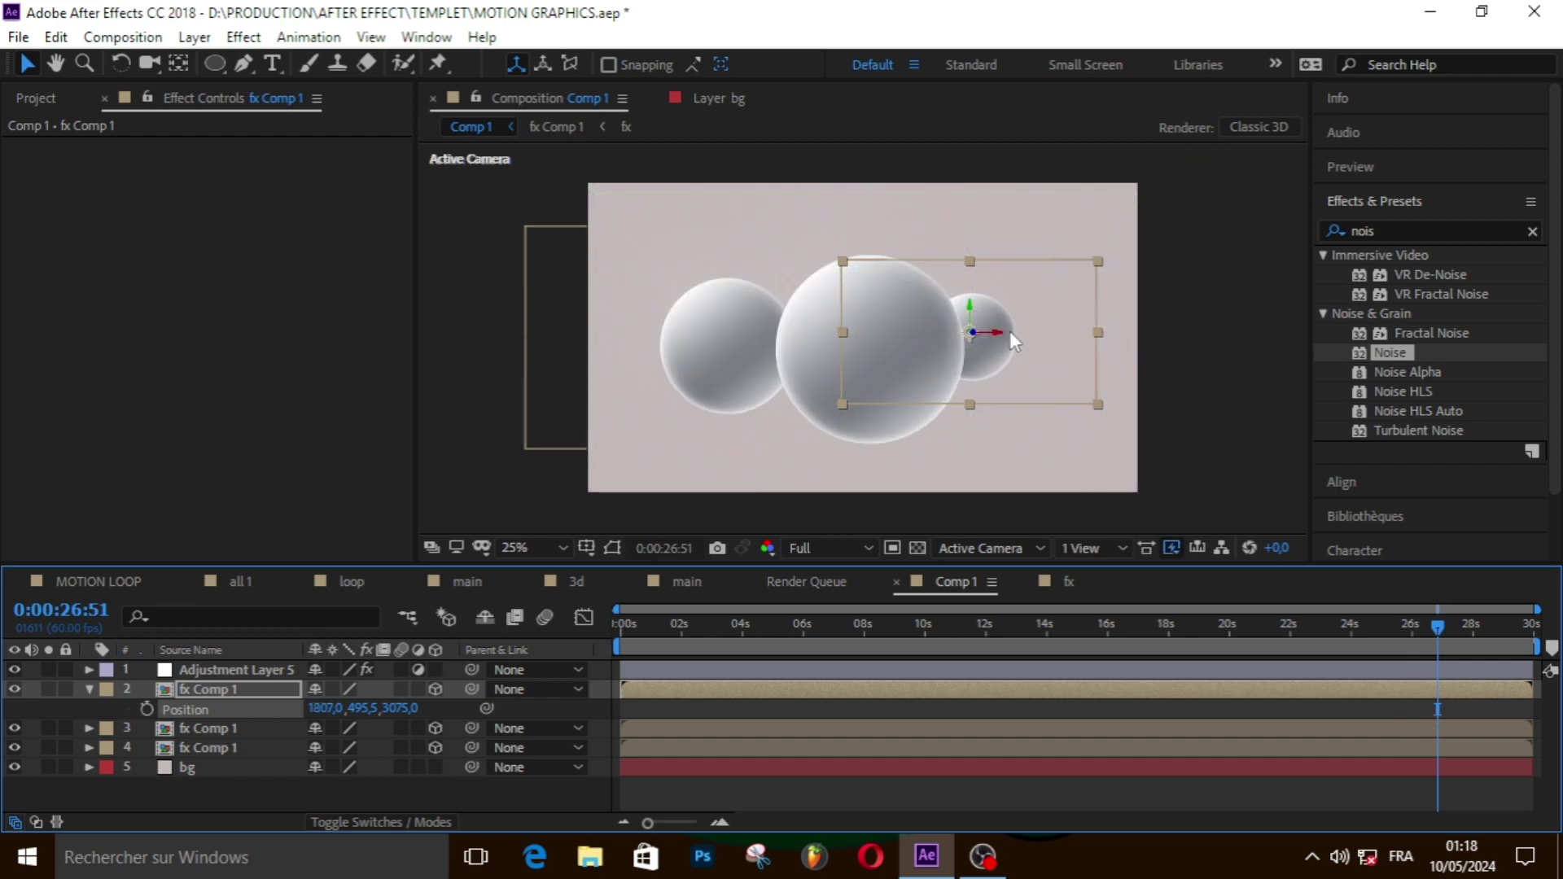
left_click_drag(1009, 332, 1063, 324)
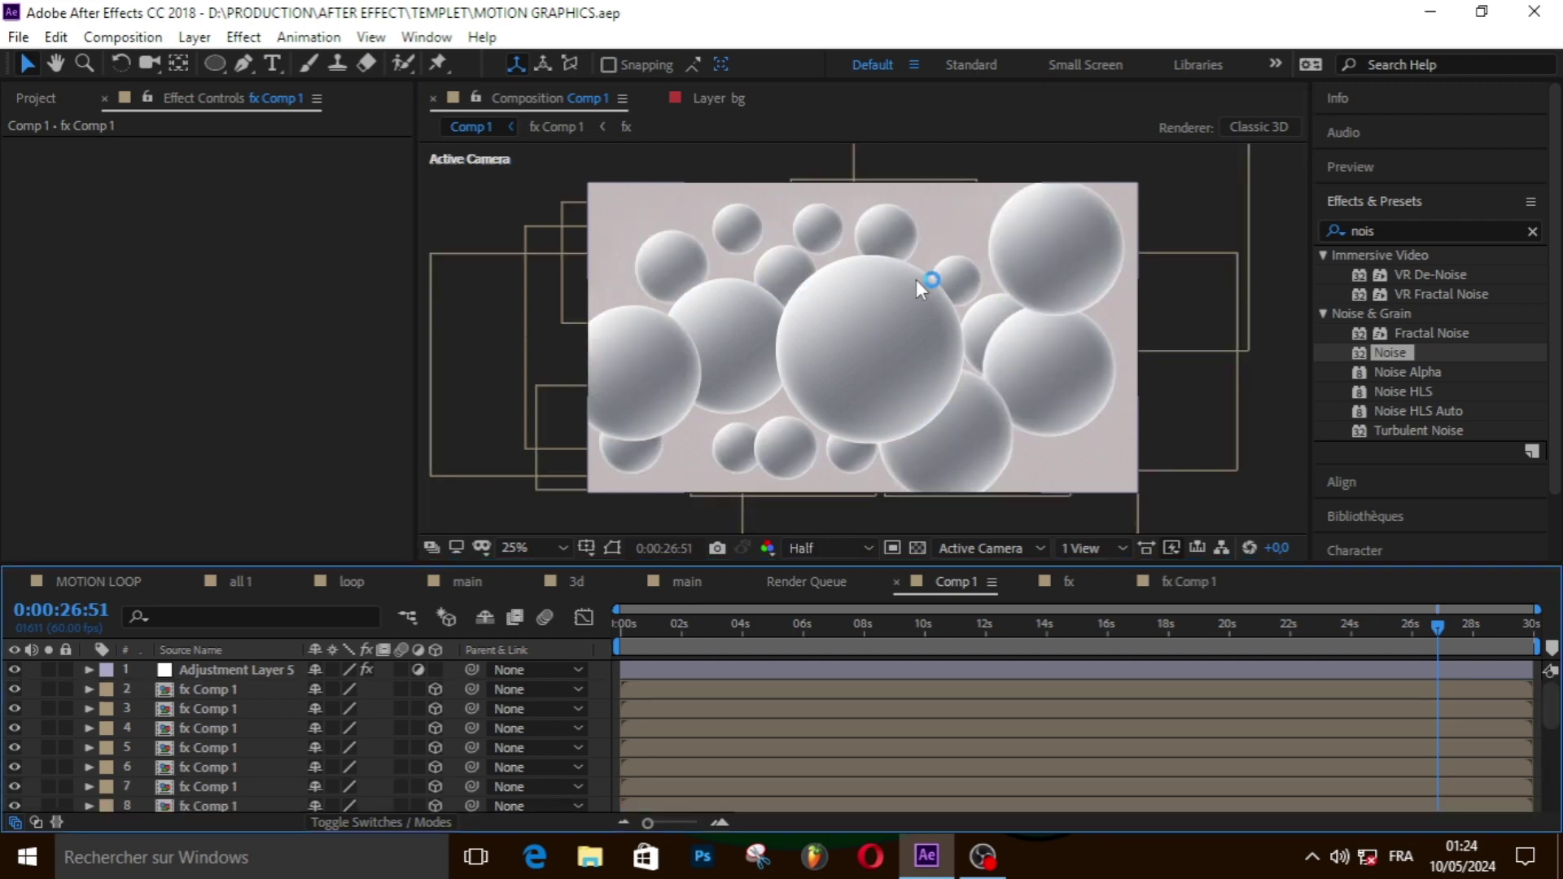
- Inside the sphere precomp, set a starting Position keyframe for the sphere
double_click(201, 689)
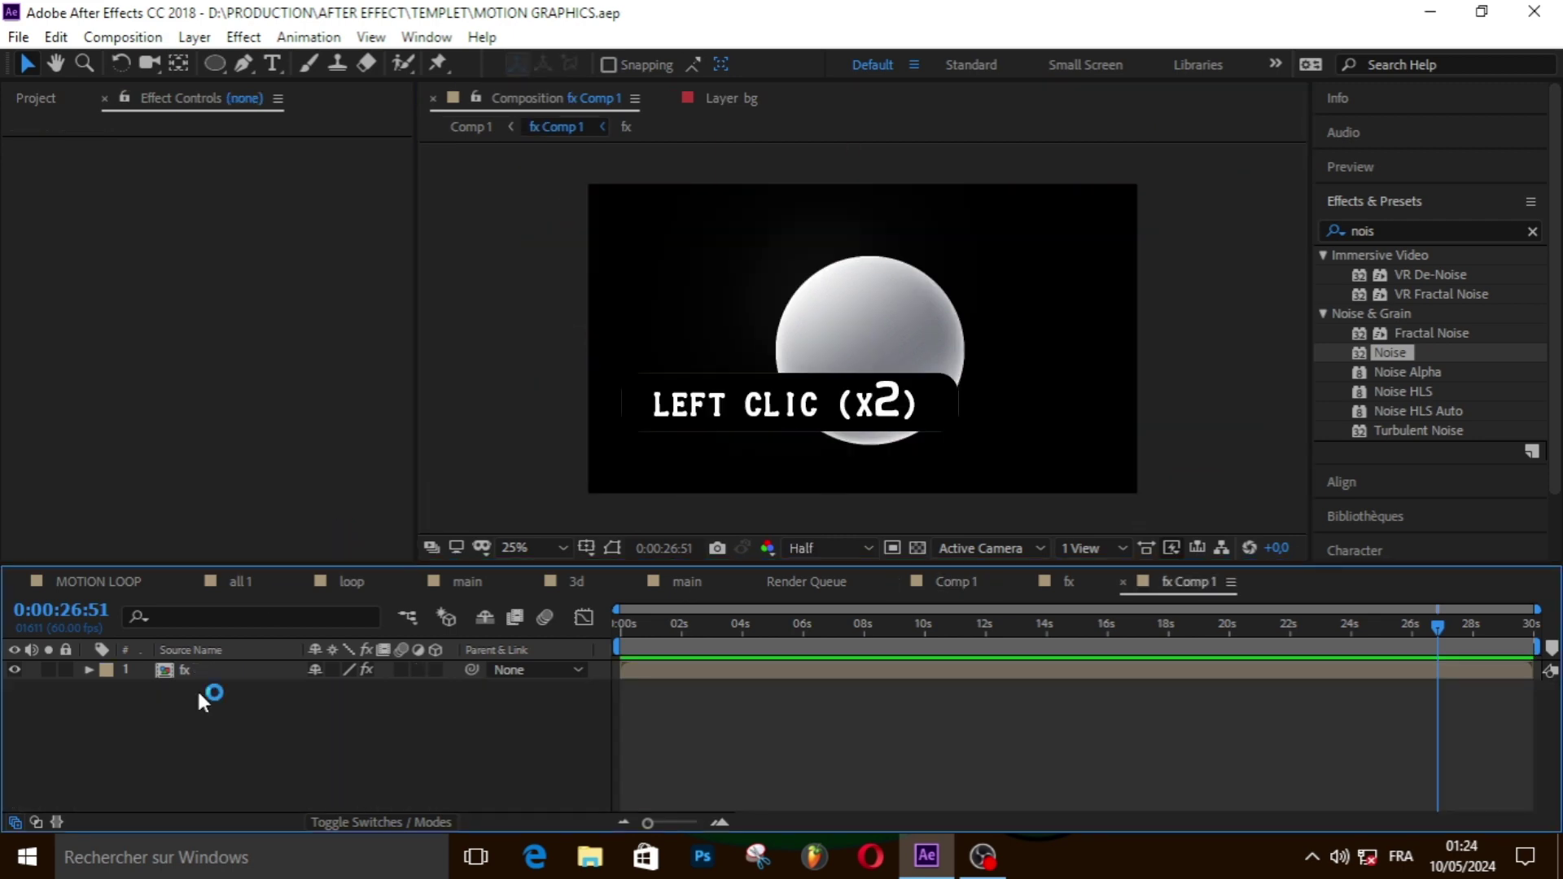
key("p")
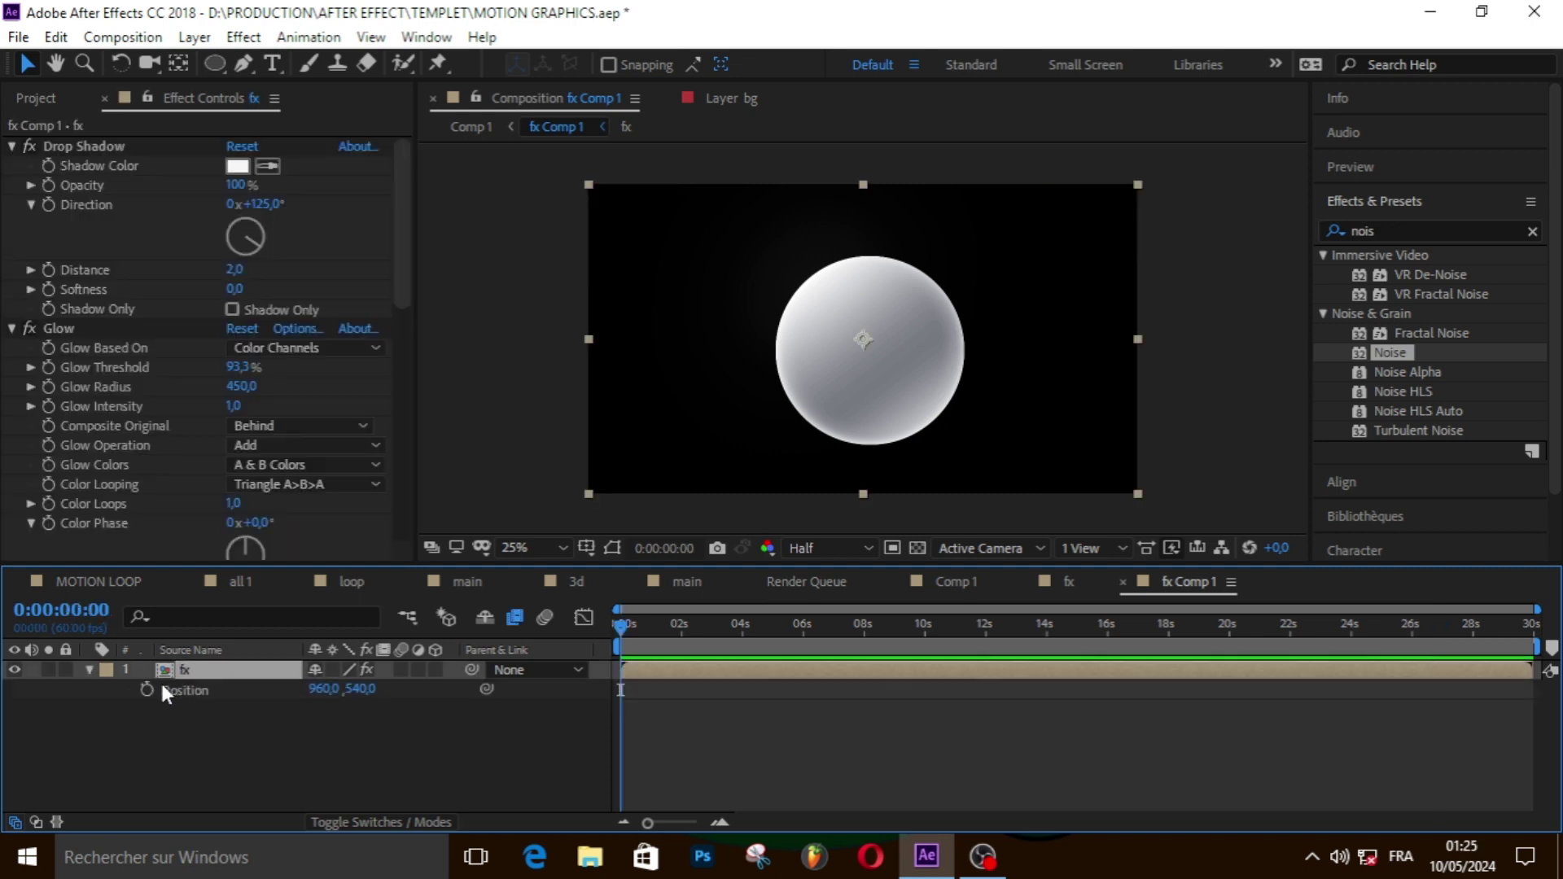
left_click(167, 692)
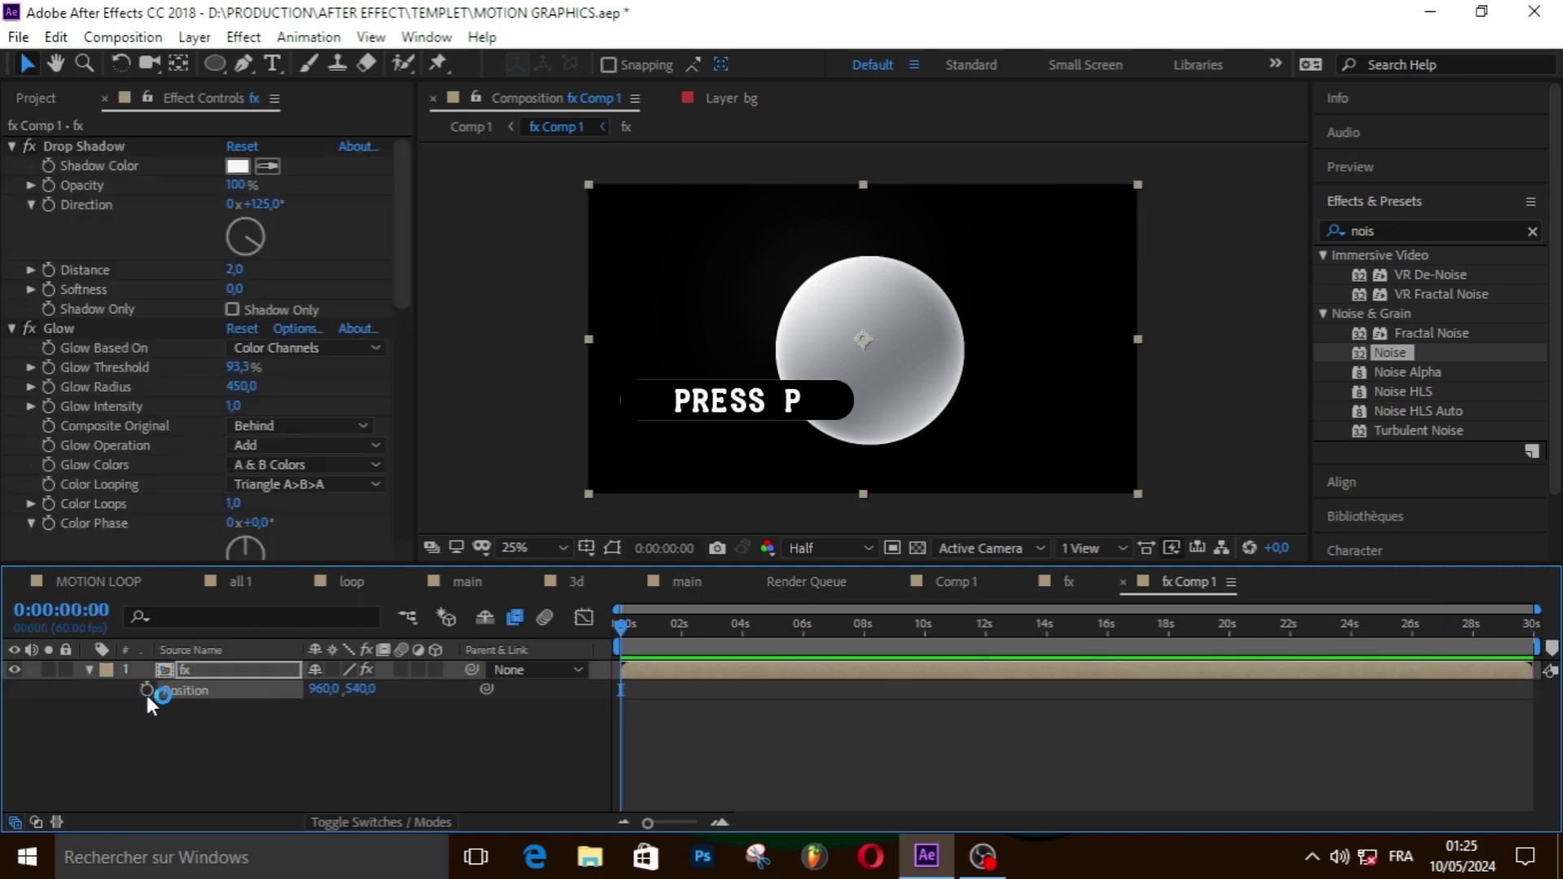
left_click(147, 690)
mouse_move(619, 628)
left_mouse_down()
mouse_move(693, 632)
mouse_move(602, 641)
left_mouse_up()
left_click_drag(380, 692, 553, 686)
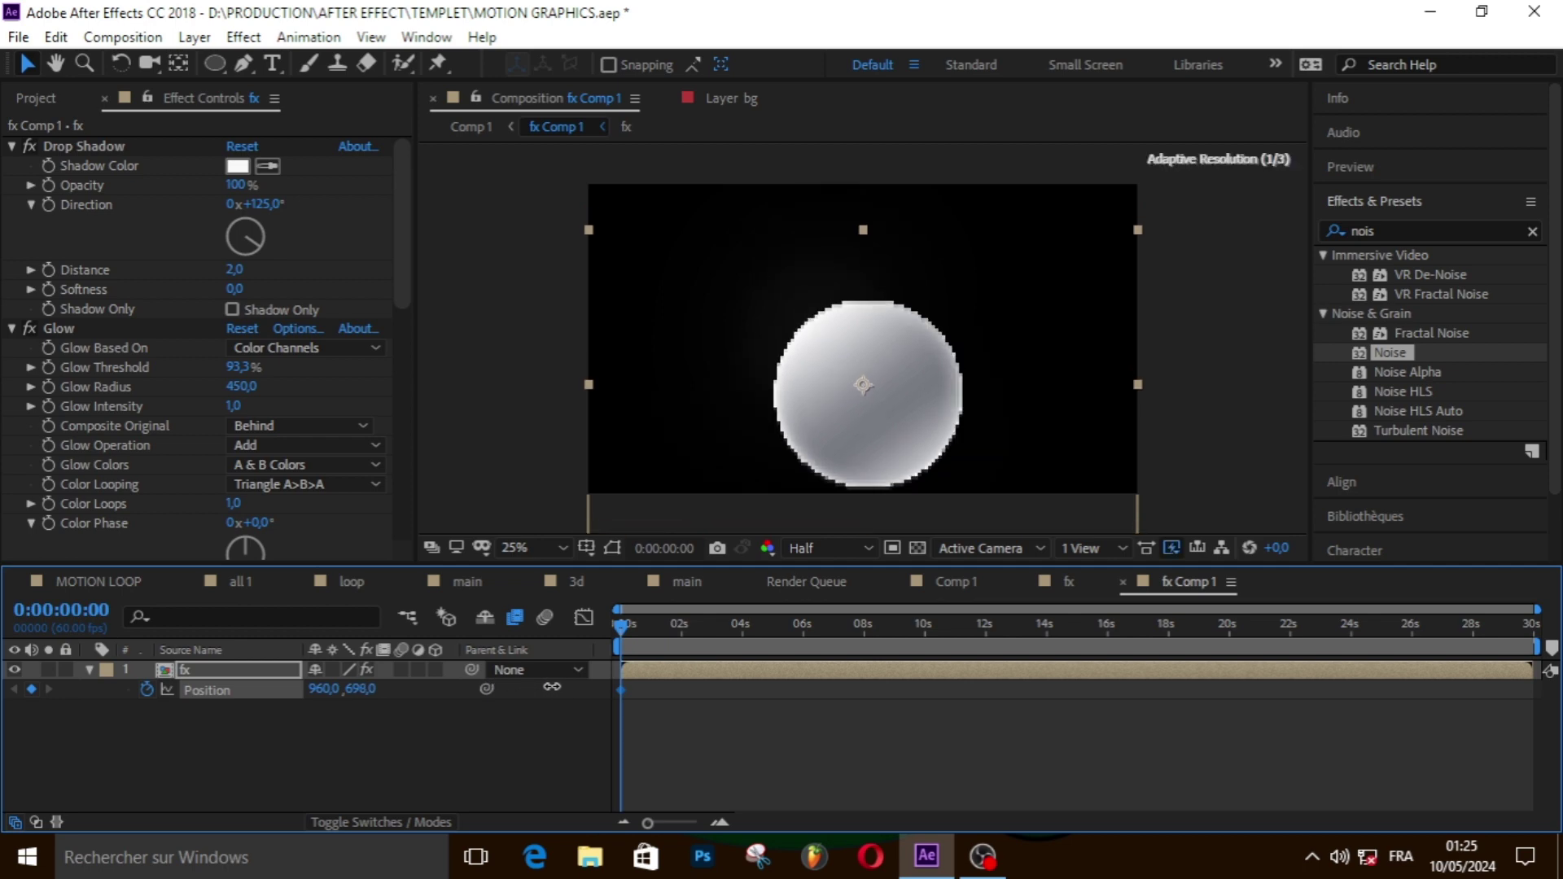
key("space")
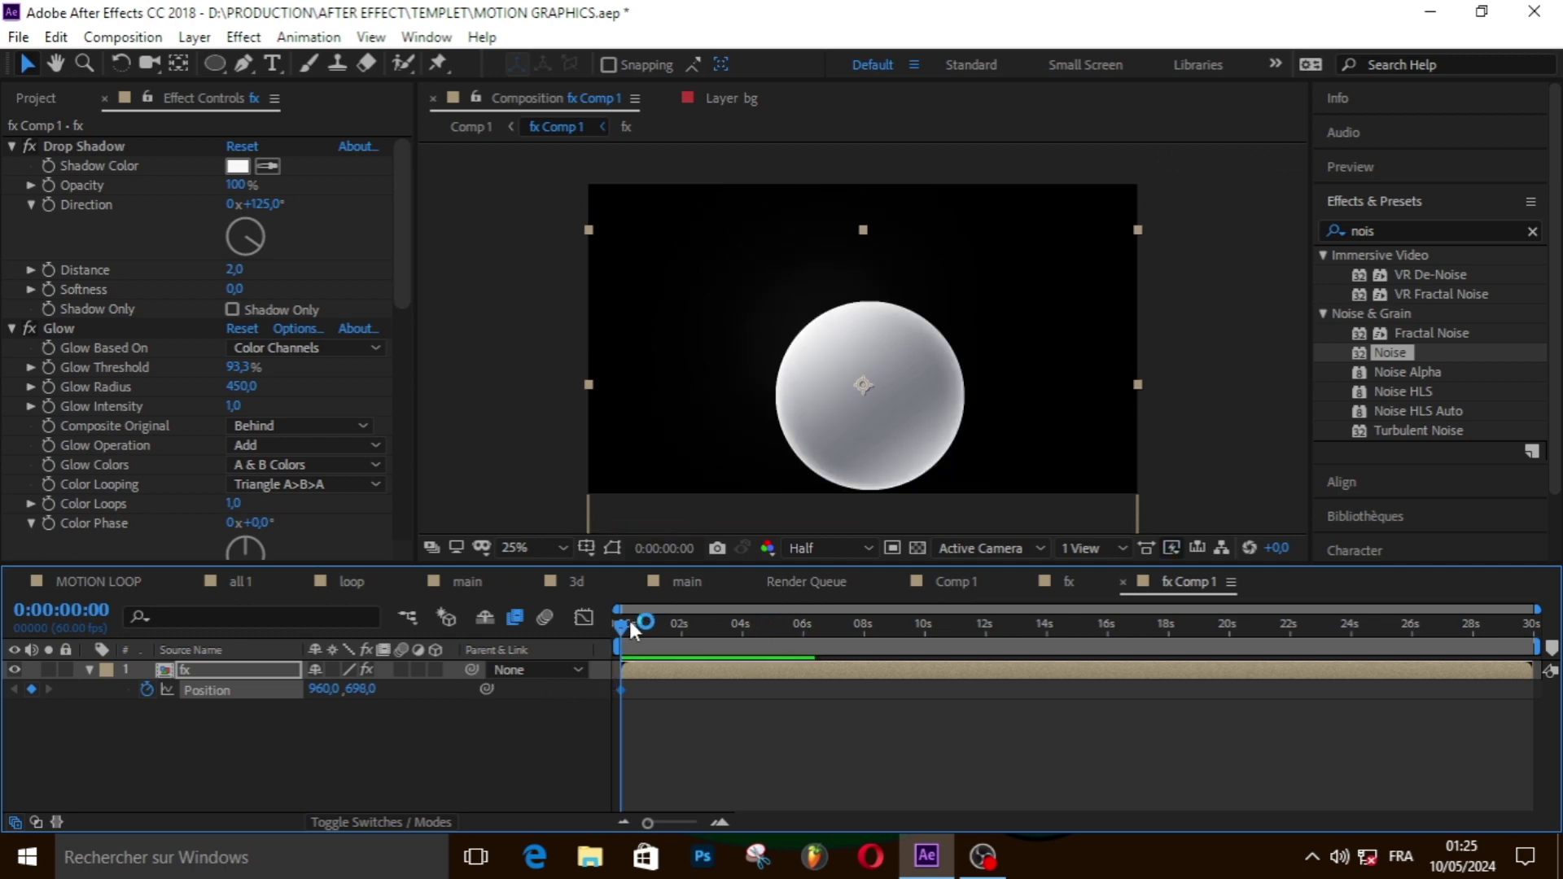
- Add a second Position keyframe at about 5:56, raising the sphere to 960,327
left_click_drag(702, 622, 801, 651)
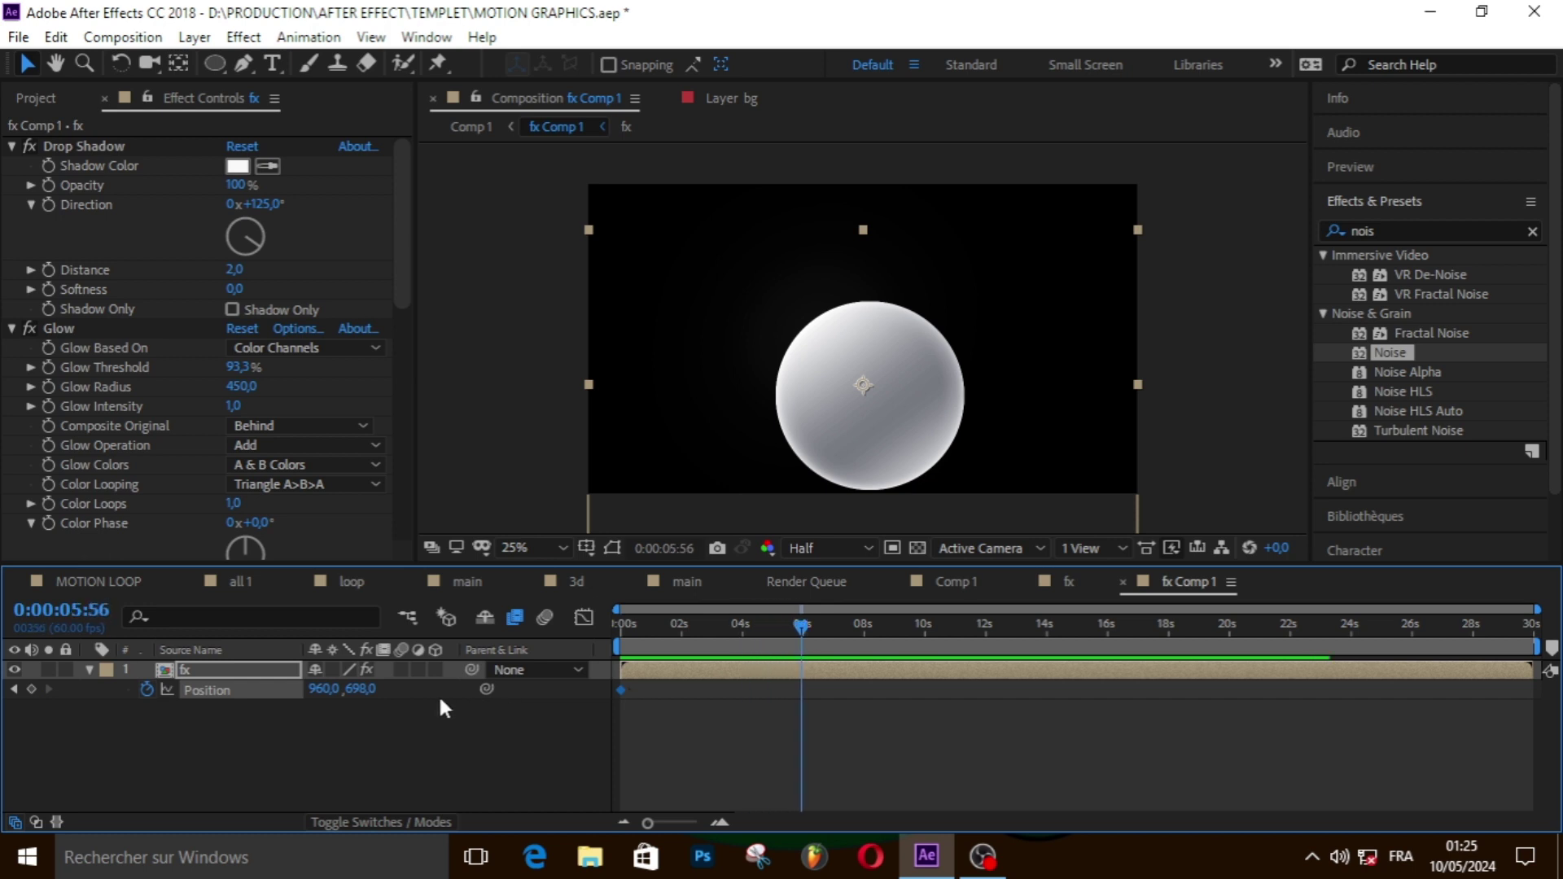
mouse_move(366, 689)
left_mouse_down()
mouse_move(397, 683)
mouse_move(8, 669)
left_mouse_up()
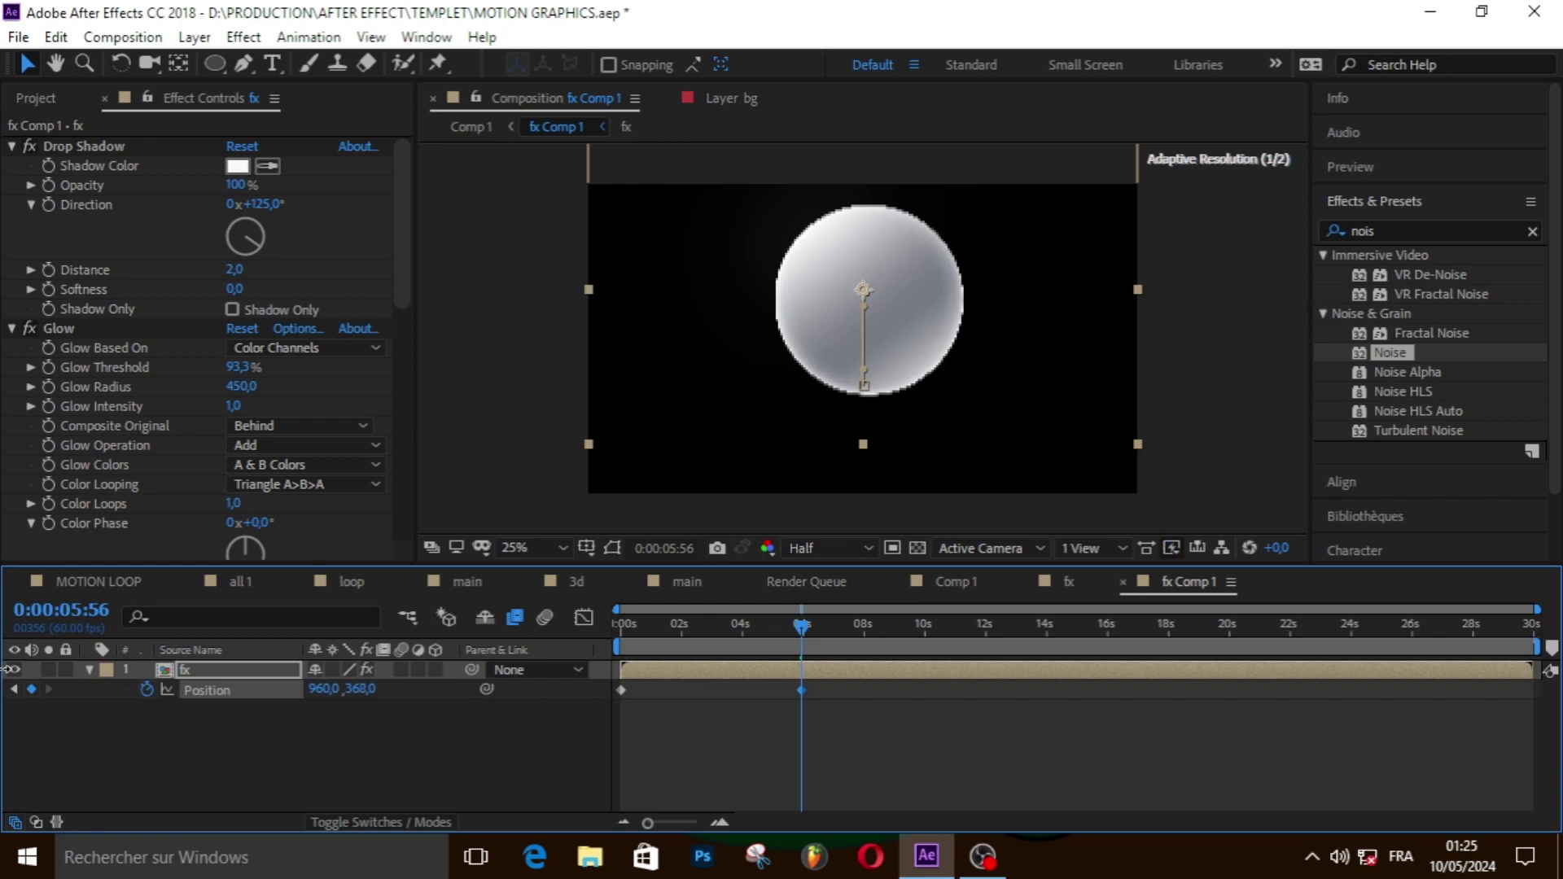
left_click_drag(8, 669, 5, 644)
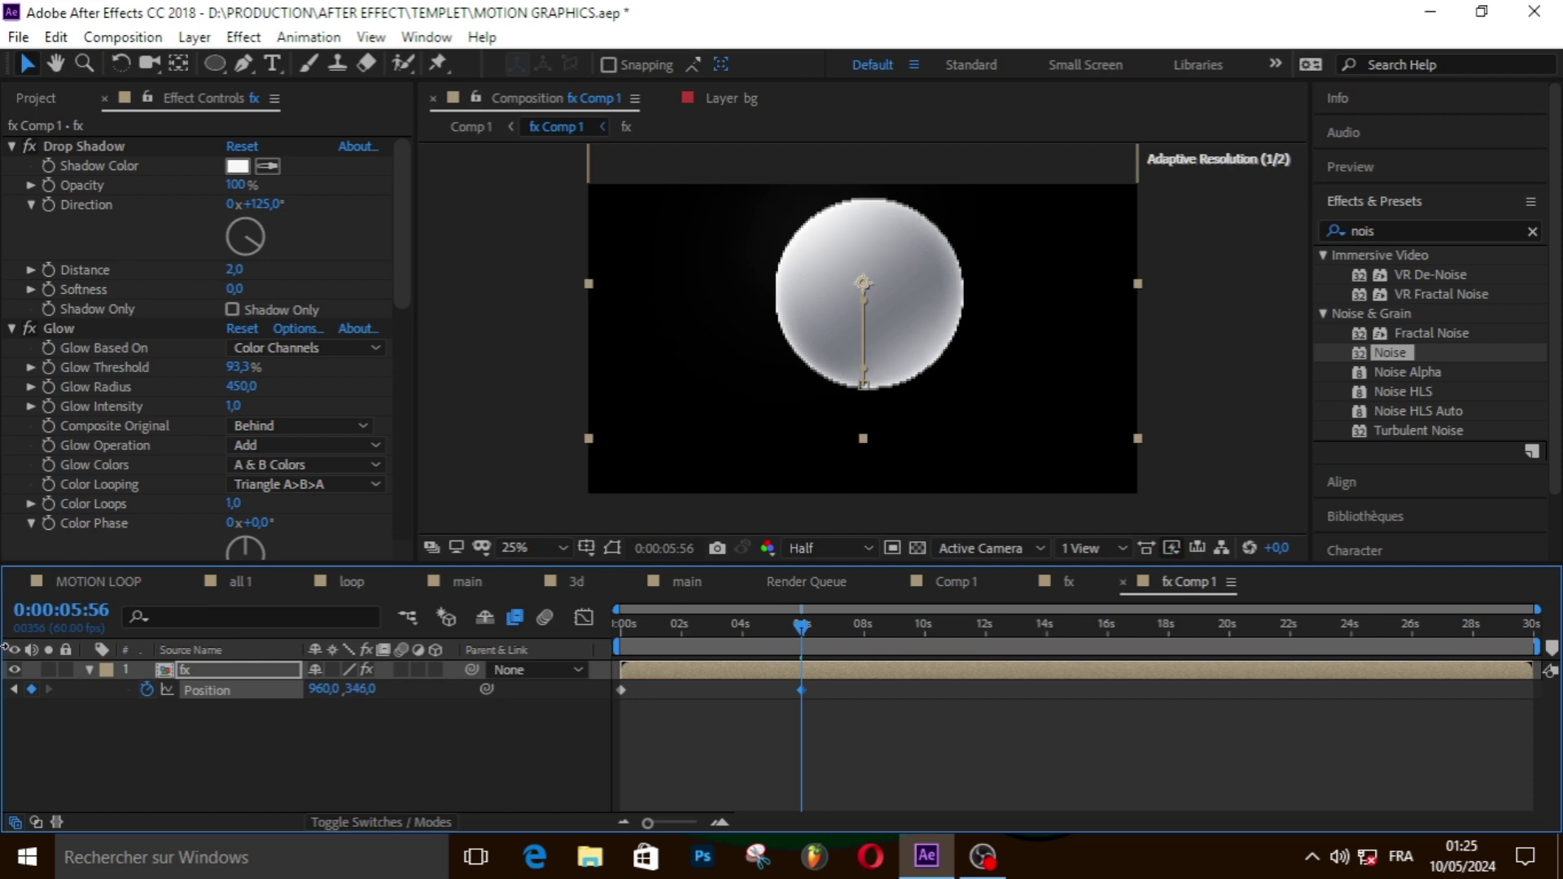
mouse_move(7, 647)
left_mouse_down()
mouse_move(373, 693)
mouse_move(285, 746)
left_mouse_up()
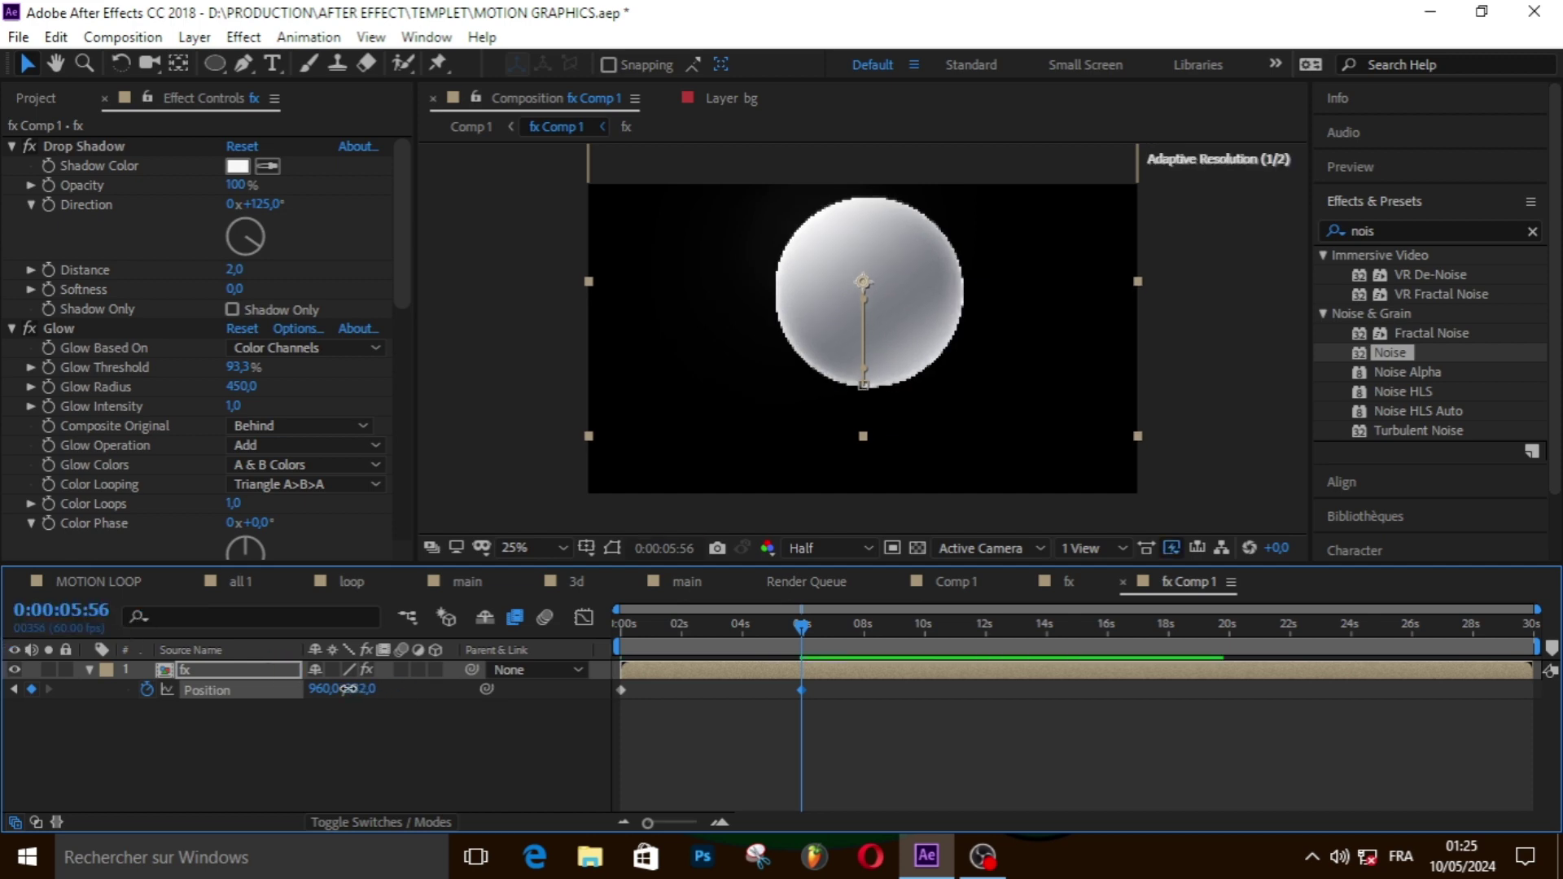
- Save the project and return to Comp 1 with all the spheres
left_click(281, 739)
key("ctrl+s")
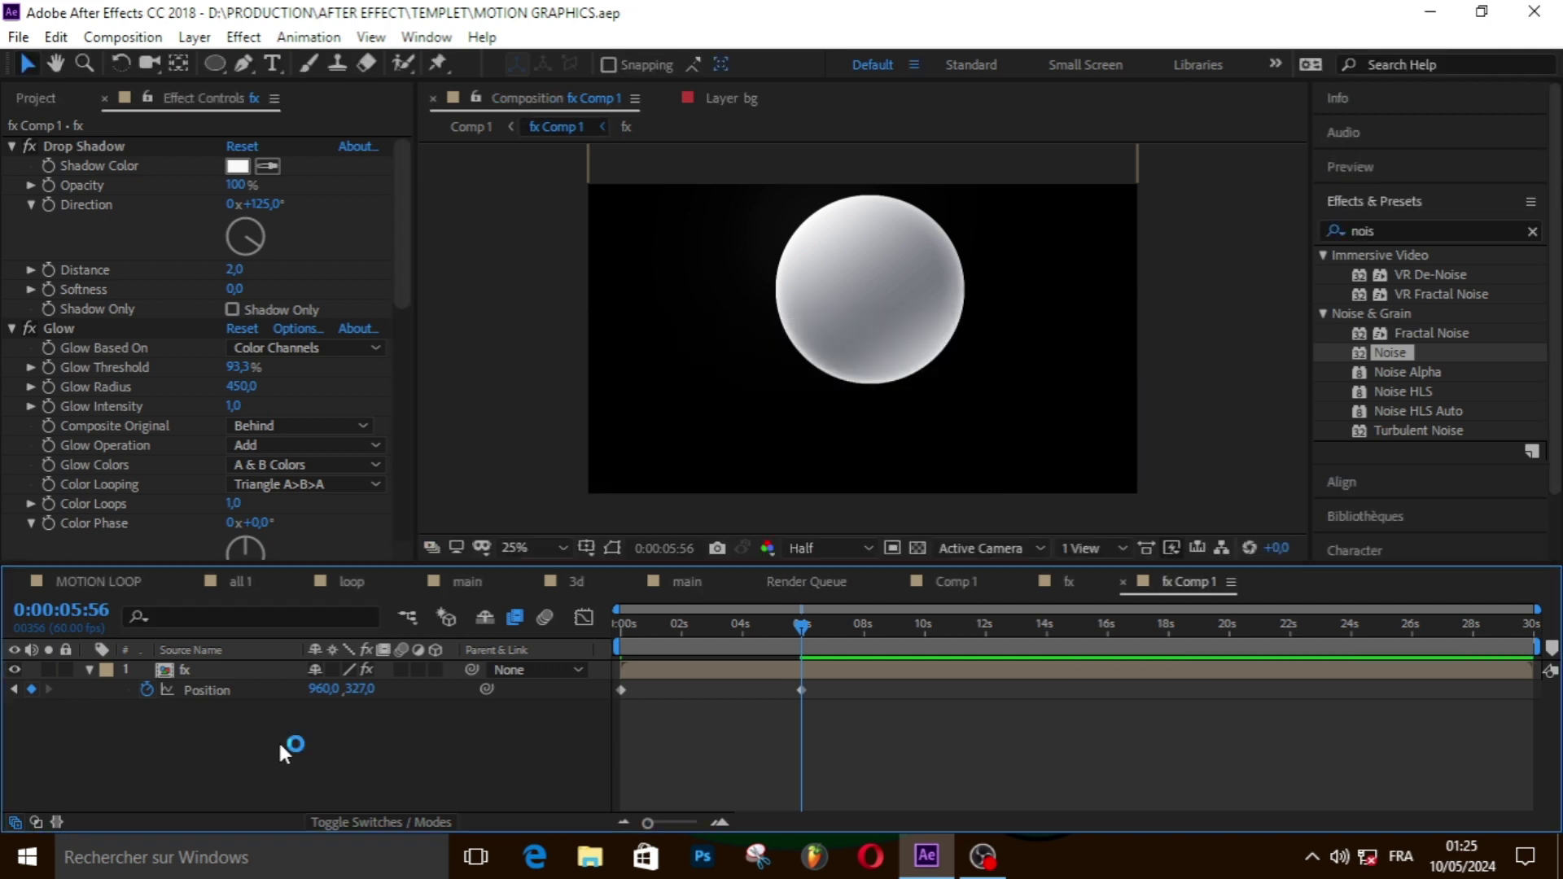
key("Tab")
left_click(187, 739)
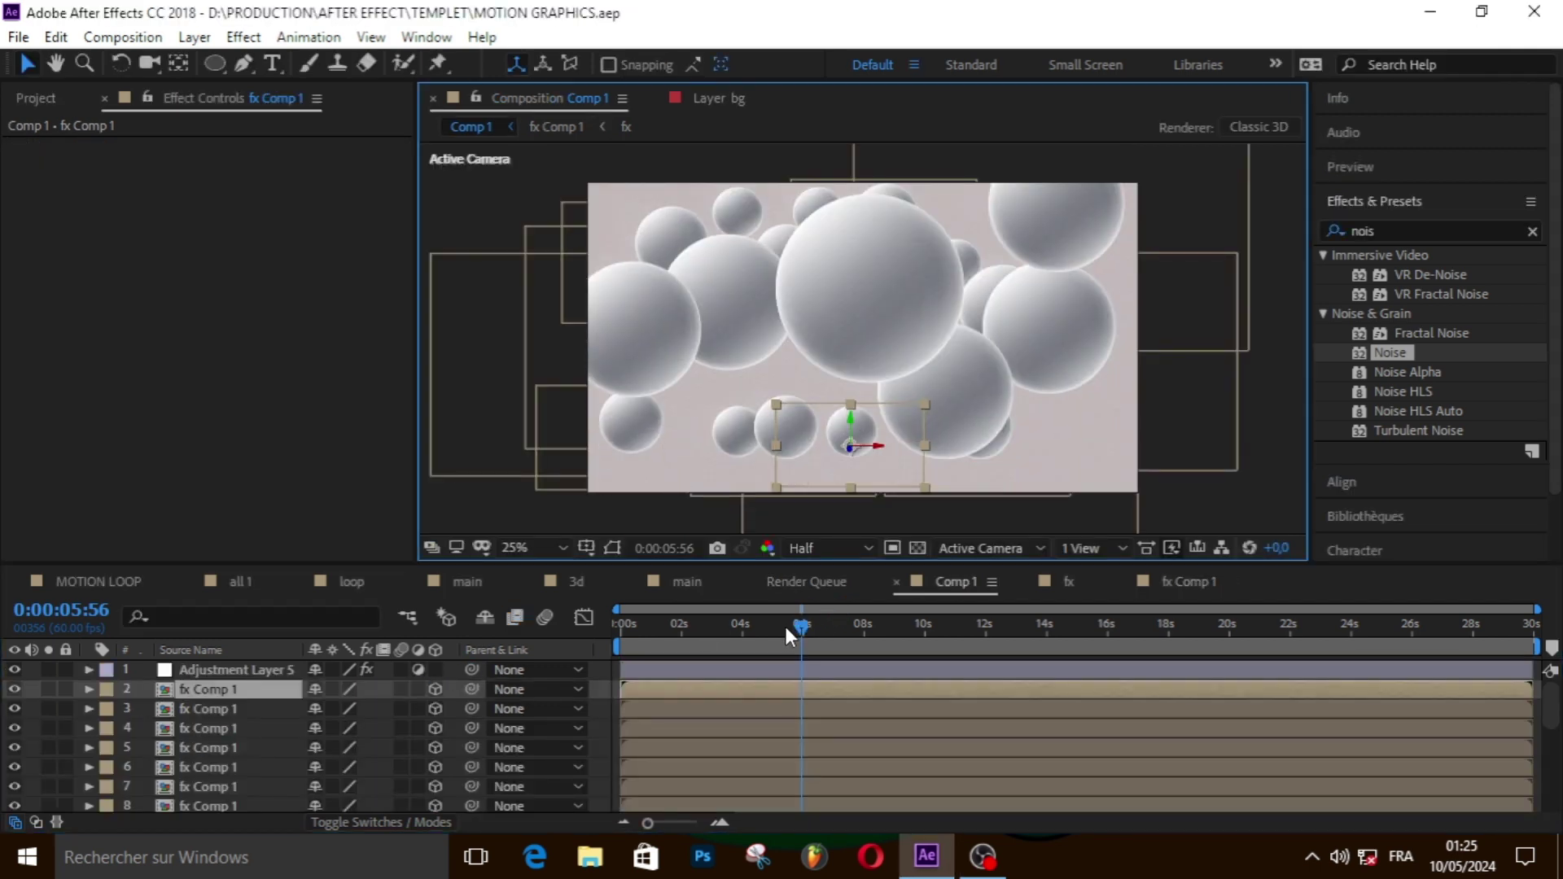
- Limit the work area to about the first 4 seconds and preview the spheres floating upward
left_click_drag(793, 628, 611, 643)
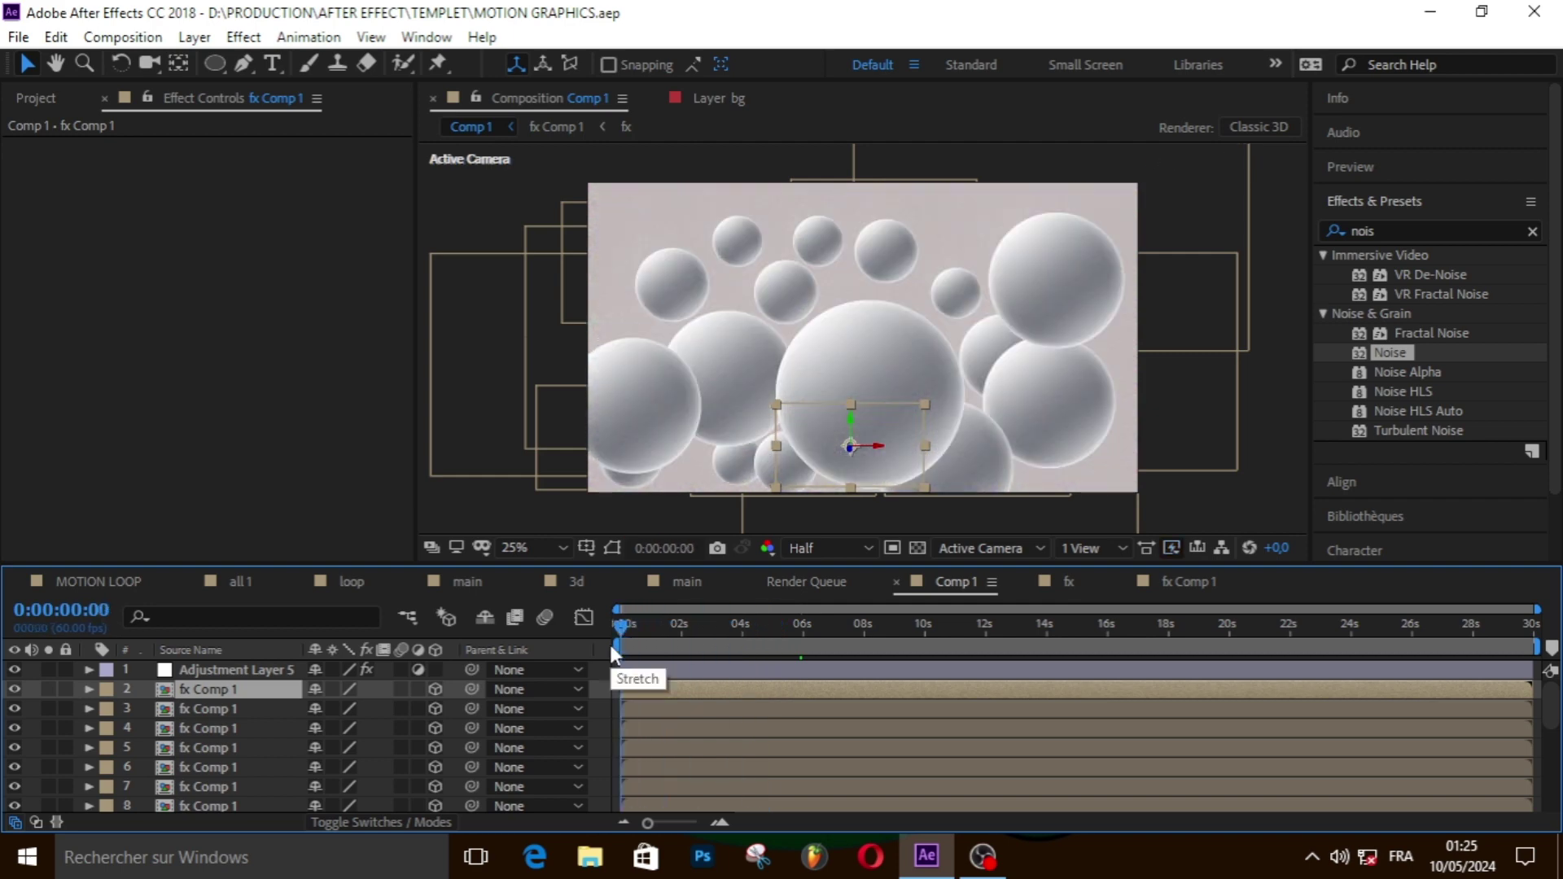
key("space")
left_click(641, 625)
left_click_drag(645, 626, 609, 625)
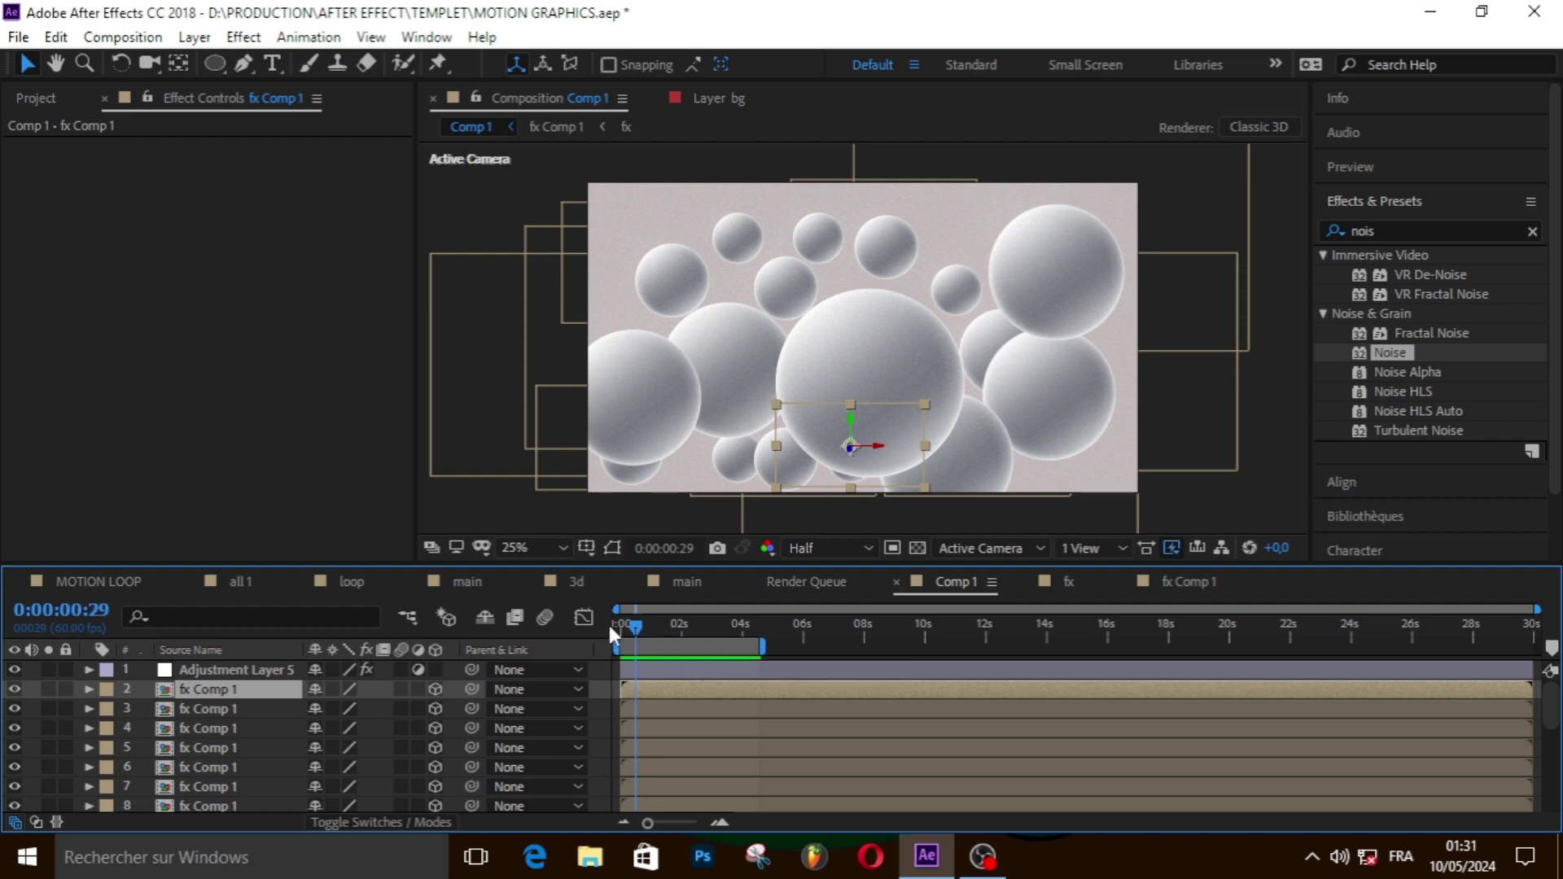
key("space")
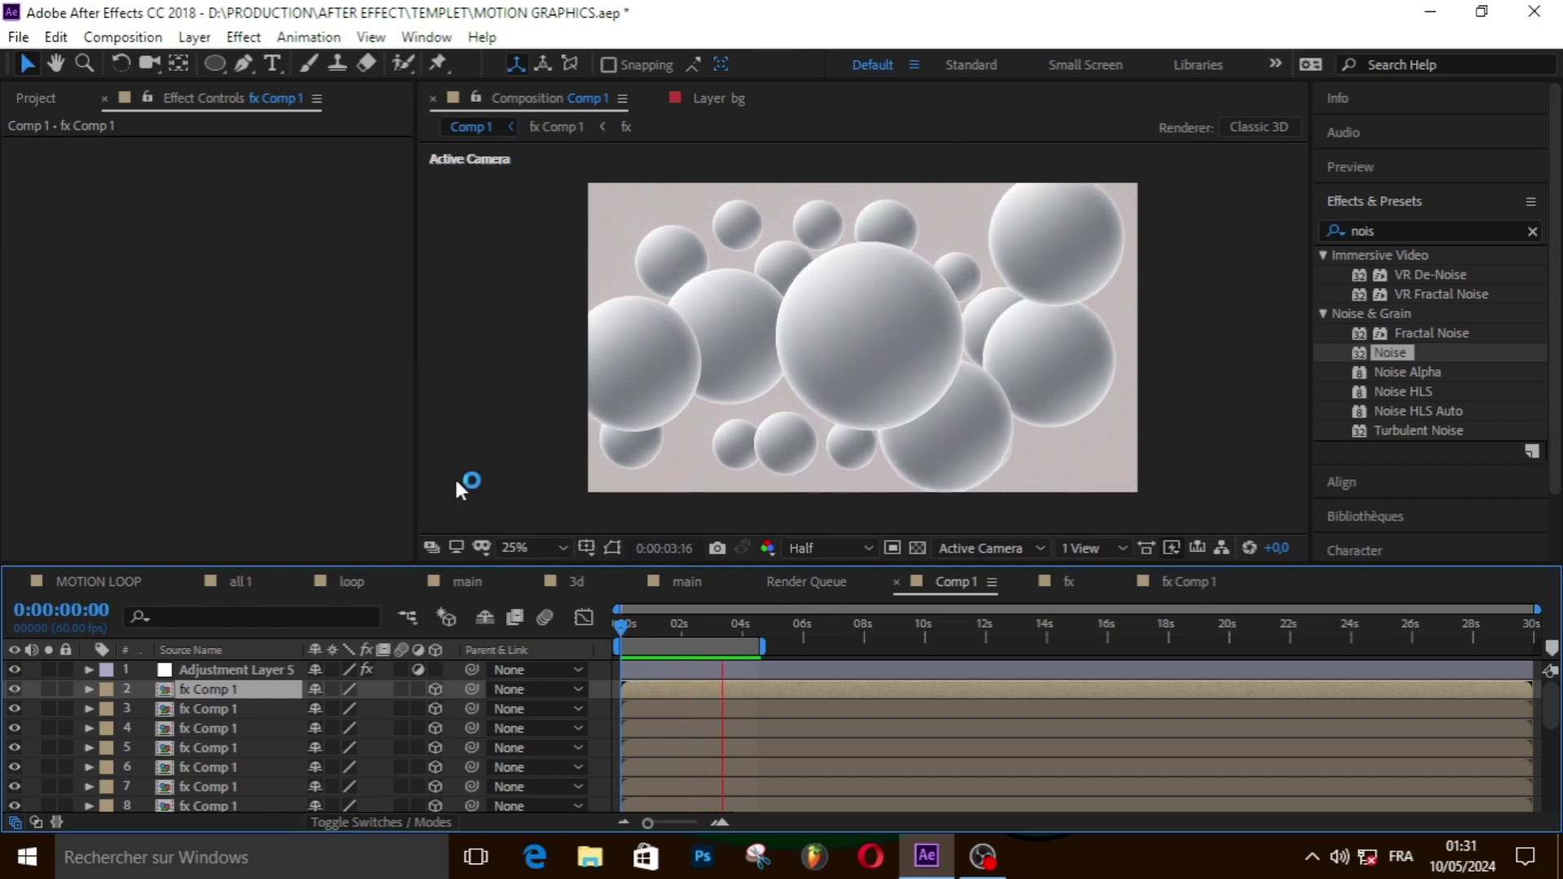
key("space")
key("space")
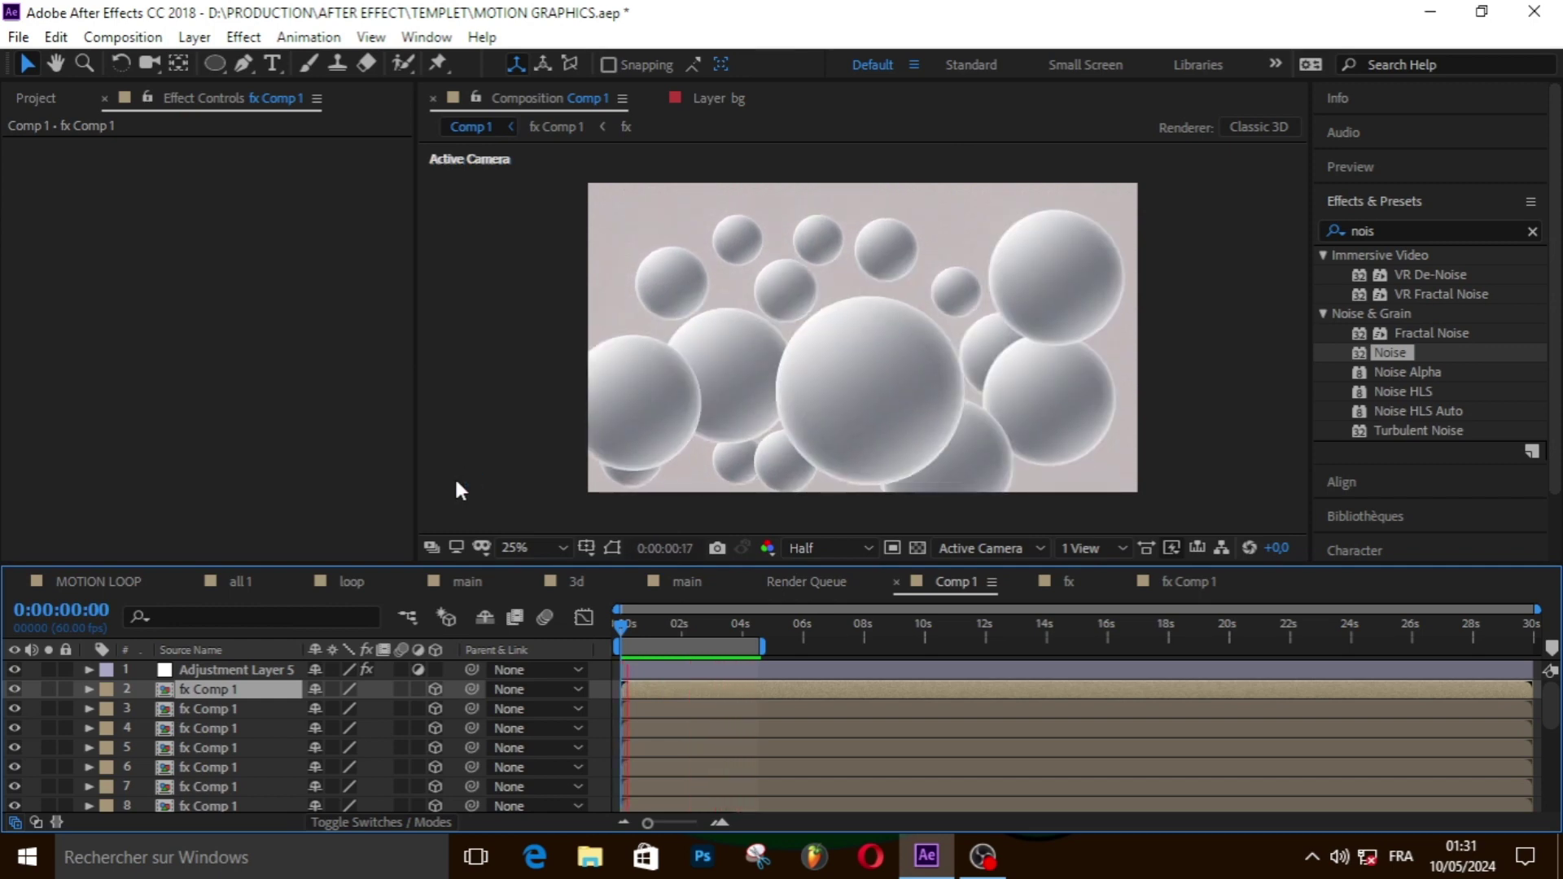